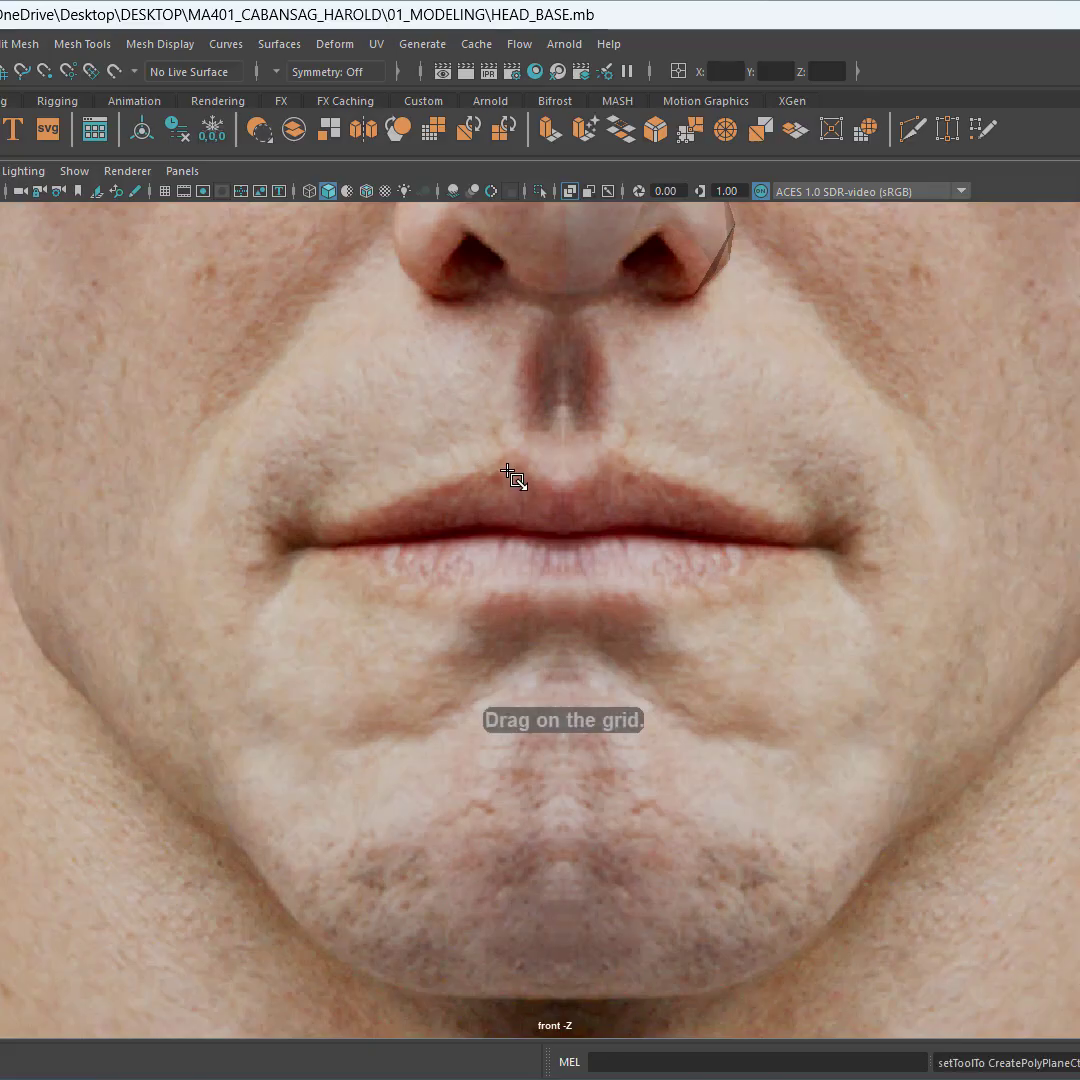
Step: Draw a small polygon plane over the upper lip just beside the mouth's centre and shift it up and inward onto the lip
drag(593, 455, 703, 553)
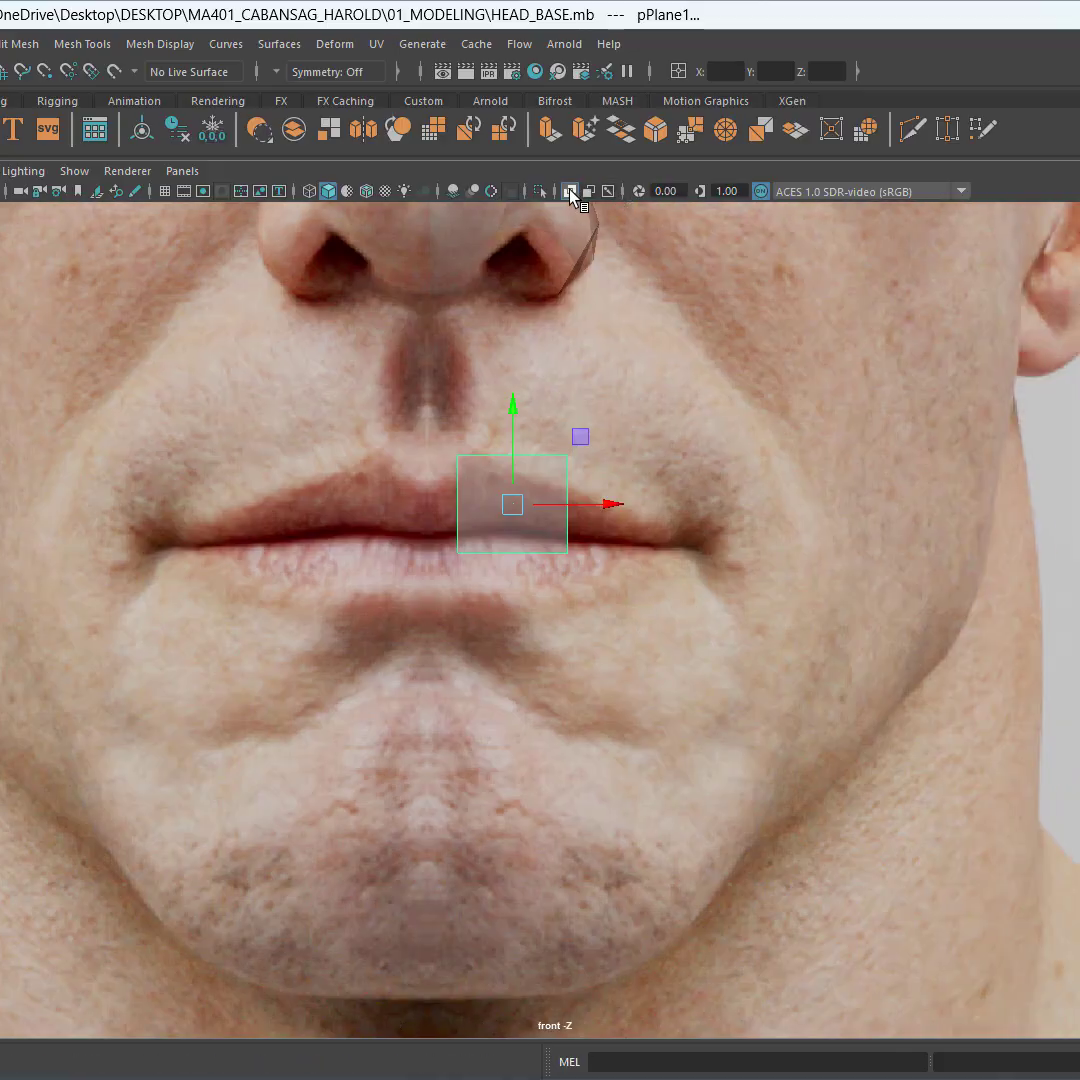
key(ctrl)
scroll(600, 526, up, 4)
alt+middle_drag(601, 527, 744, 700)
scroll(683, 615, up, 1)
alt+middle_drag(861, 651, 764, 594)
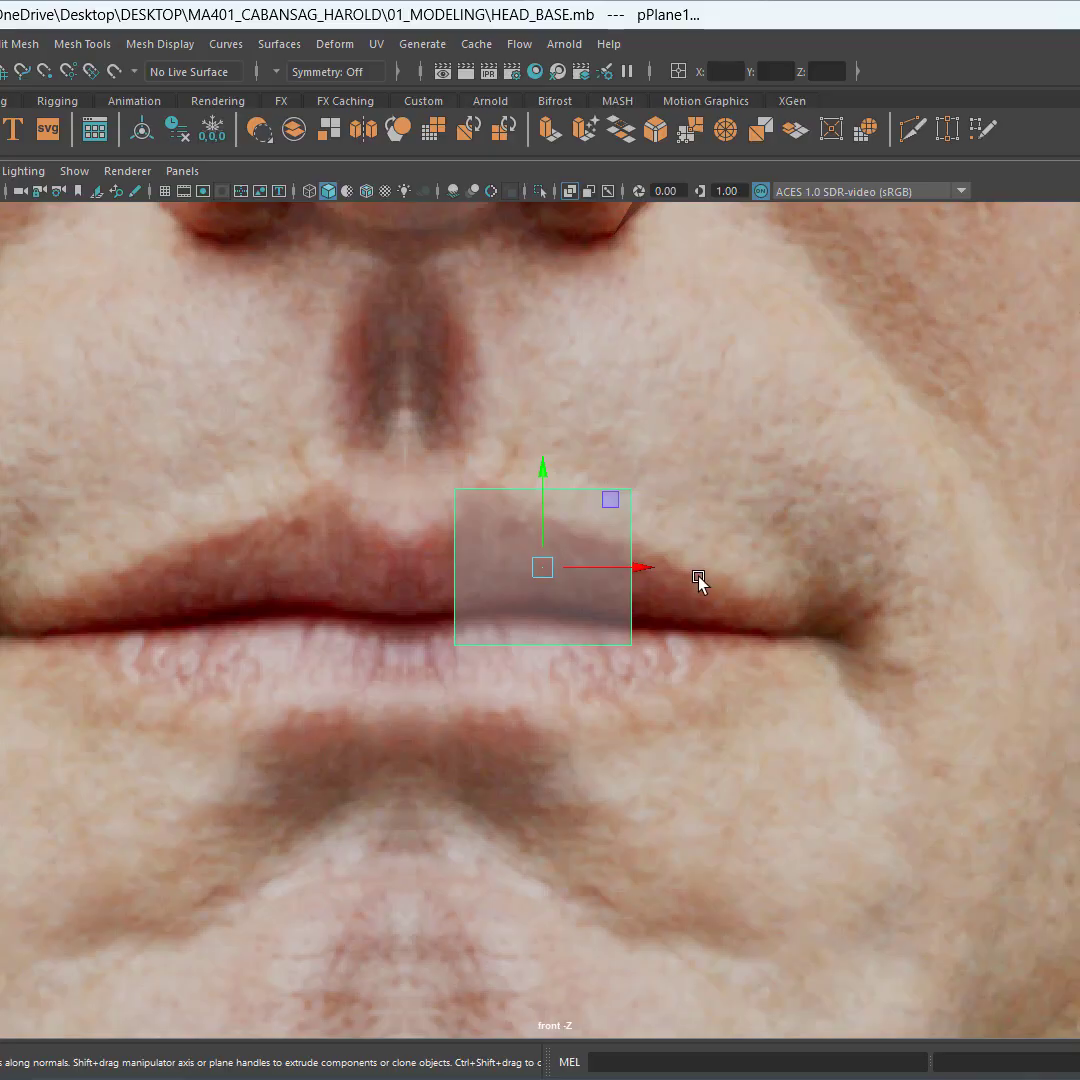
alt+middle_drag(698, 610, 696, 518)
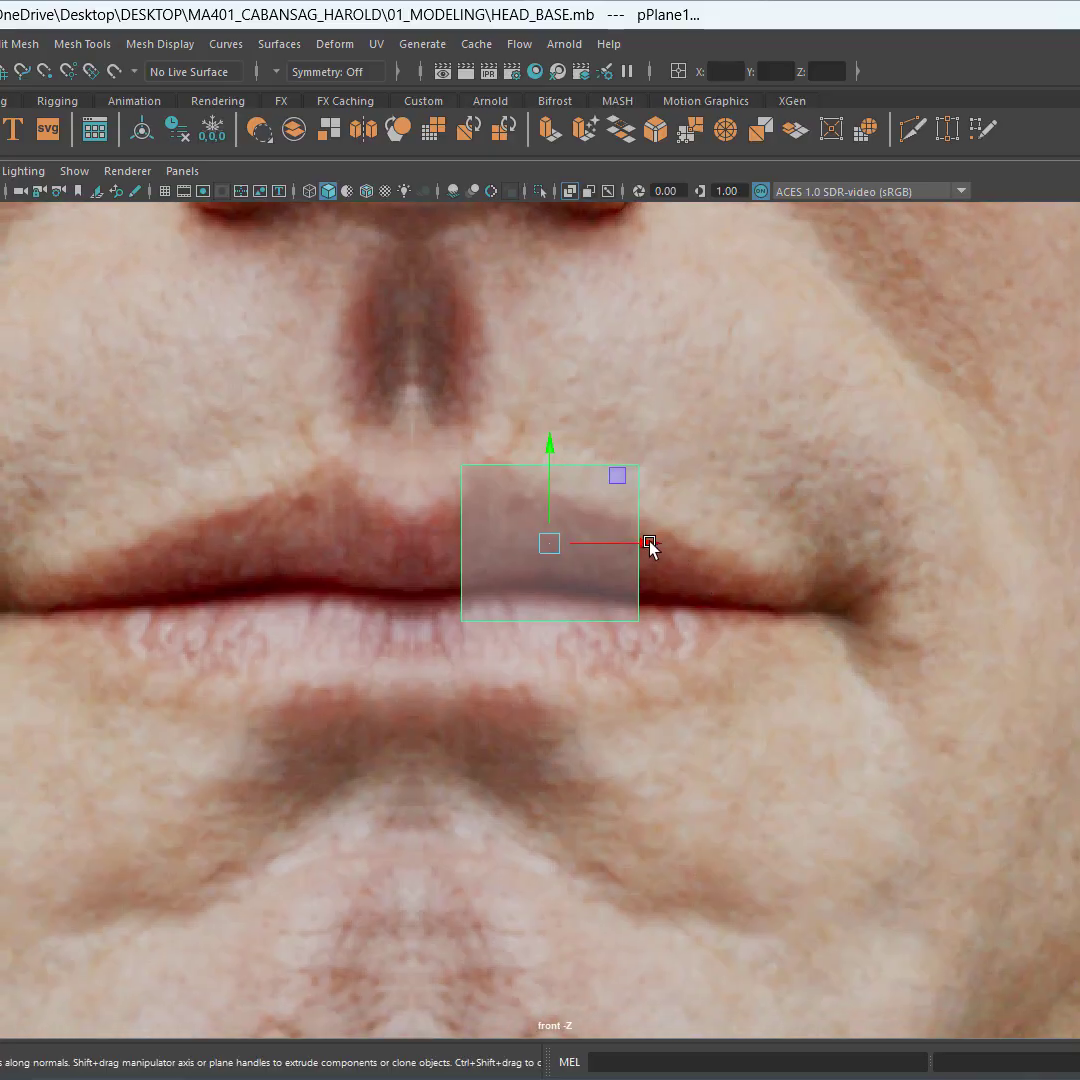
drag(616, 480, 595, 459)
drag(667, 460, 585, 452)
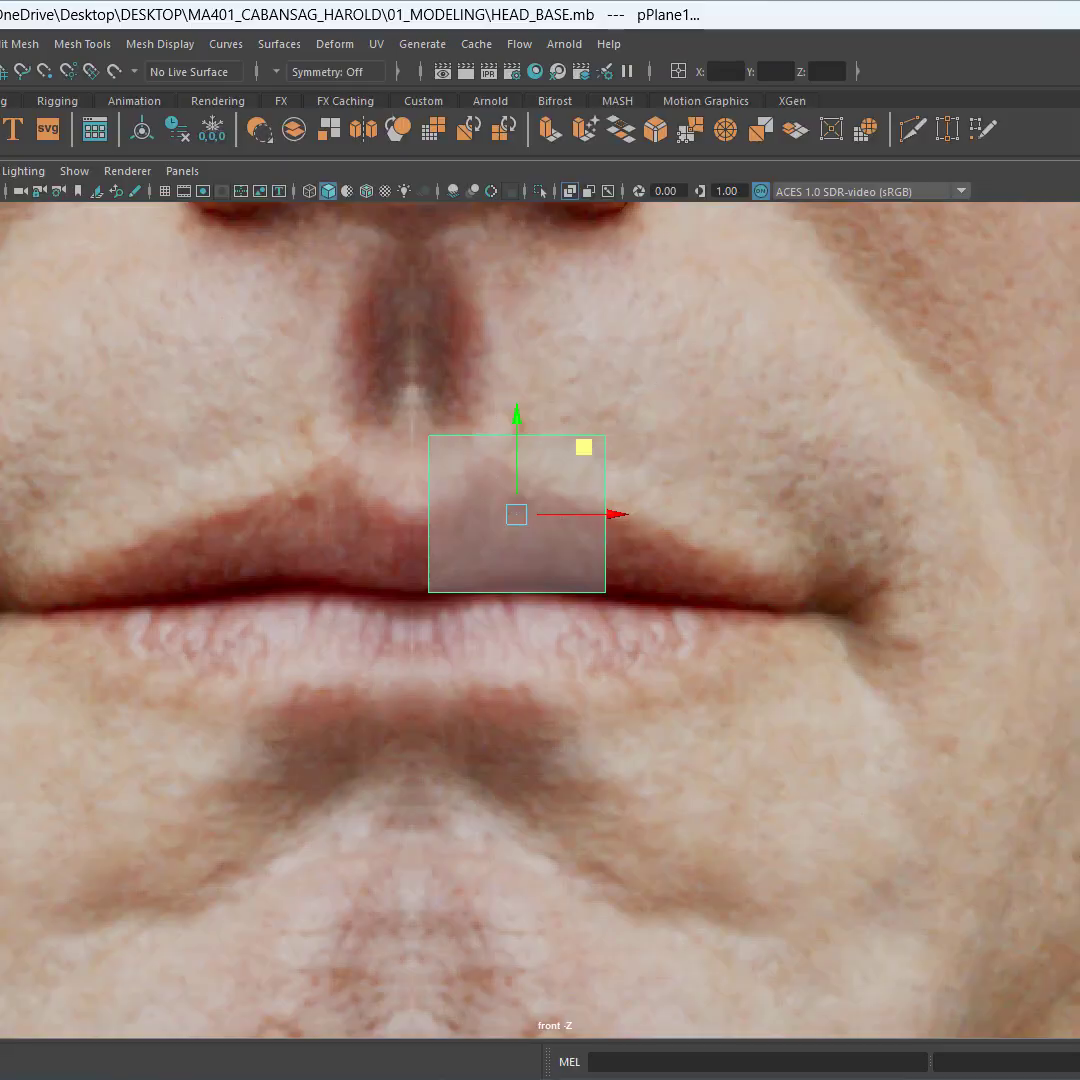
Step: Move the plane's two inner vertices toward the centre line of the face
right_click(551, 474)
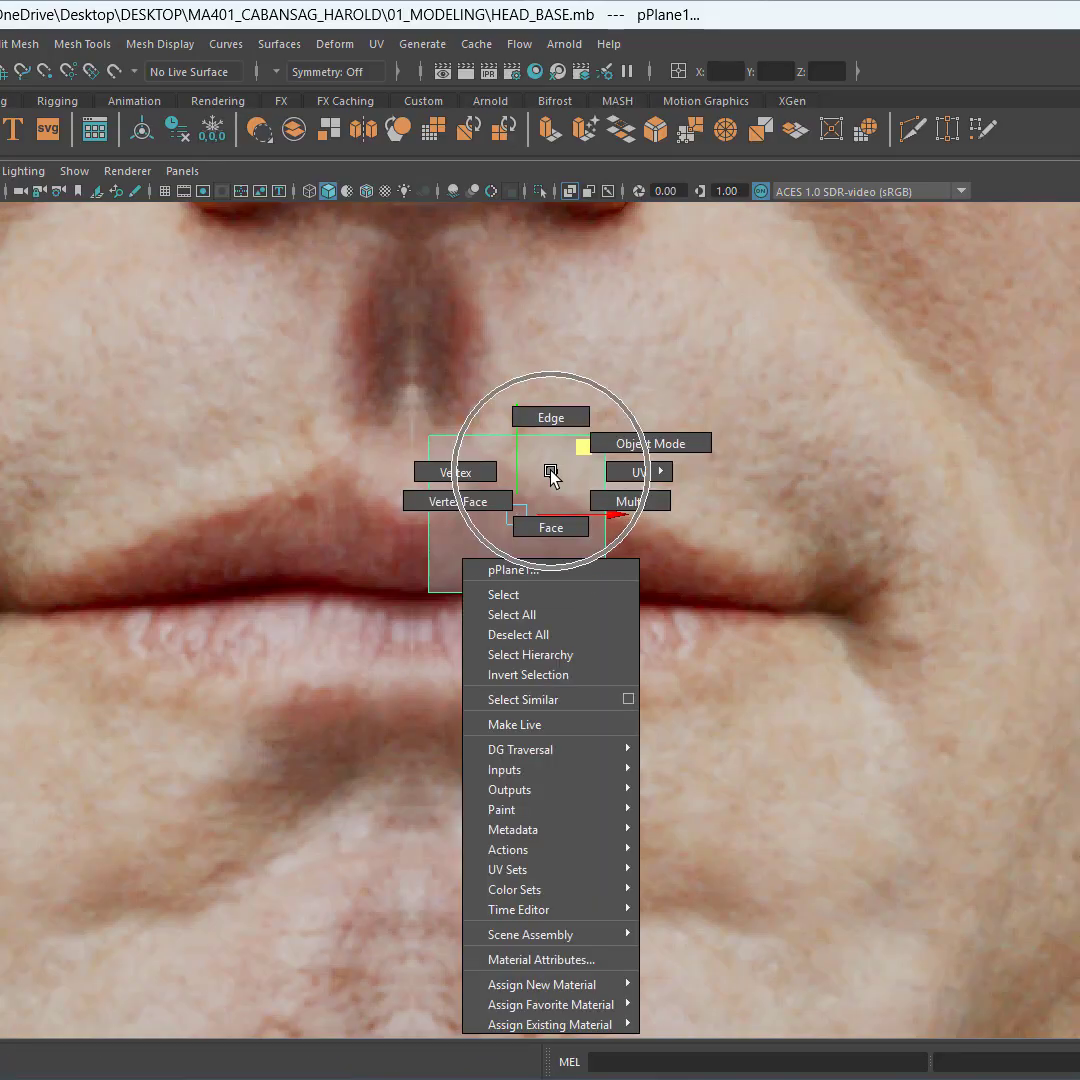
click(455, 474)
key(ctrl+space)
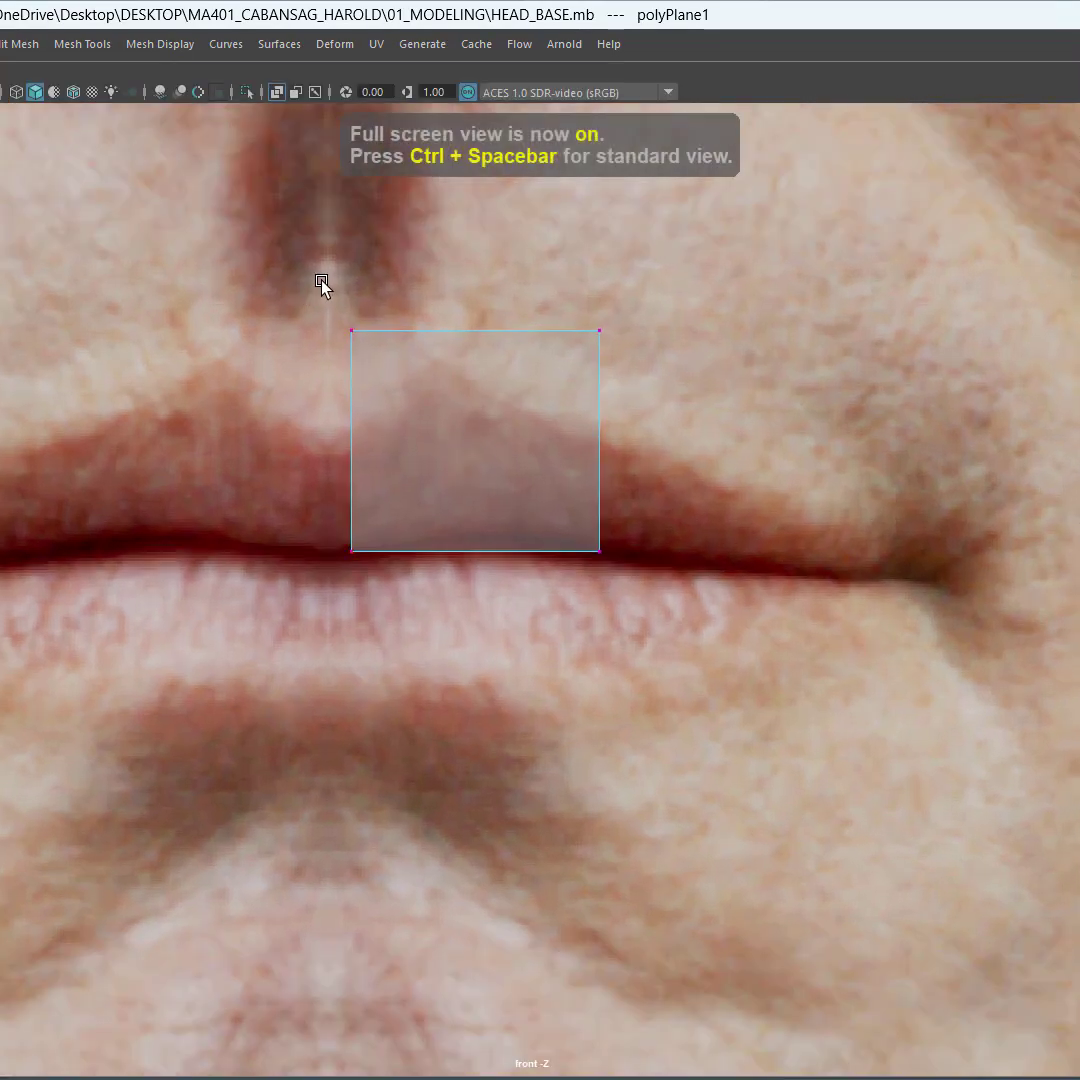
drag(333, 303, 434, 591)
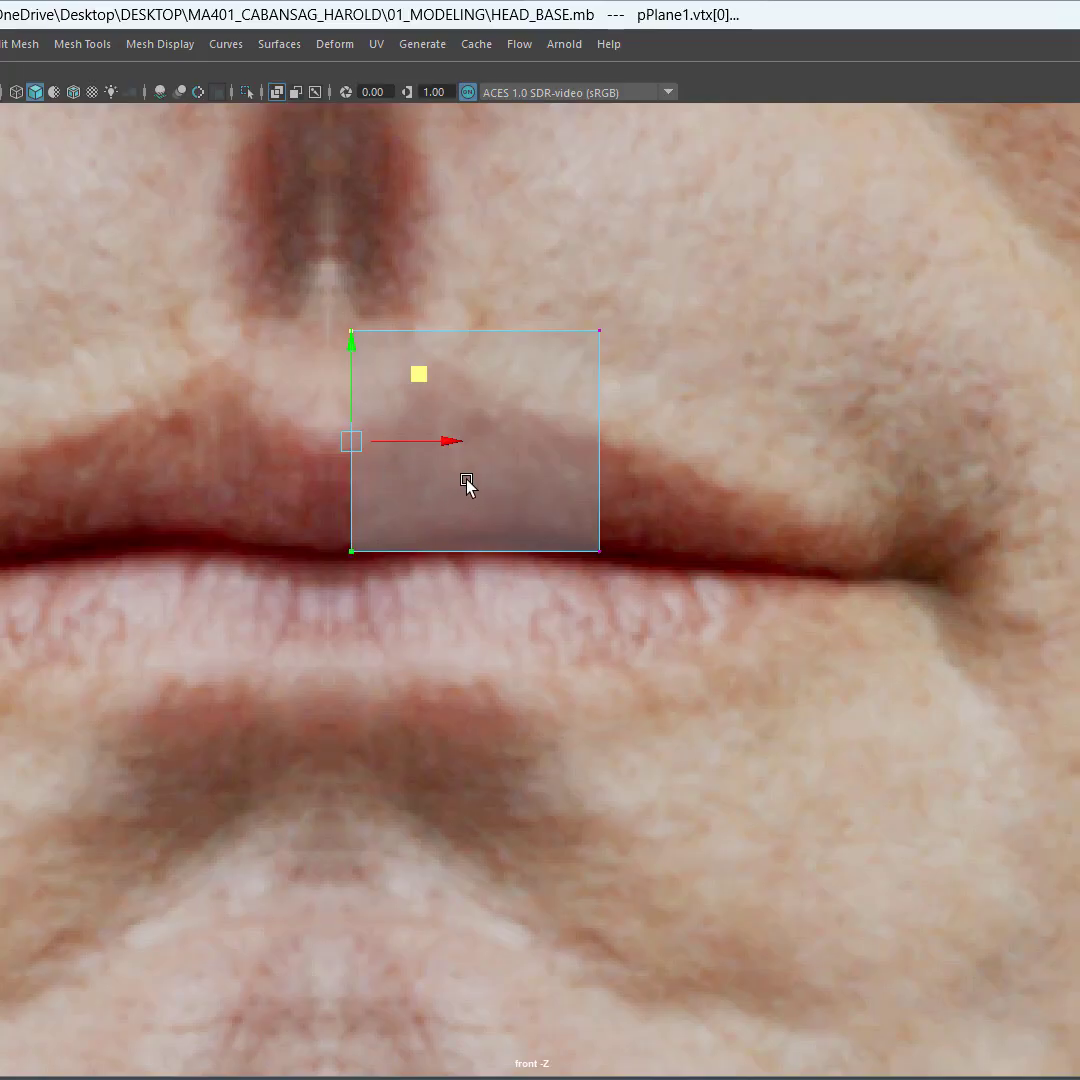
mouse_move(436, 452)
mouse_down()
mouse_move(447, 451)
mouse_move(407, 453)
mouse_move(417, 453)
mouse_up()
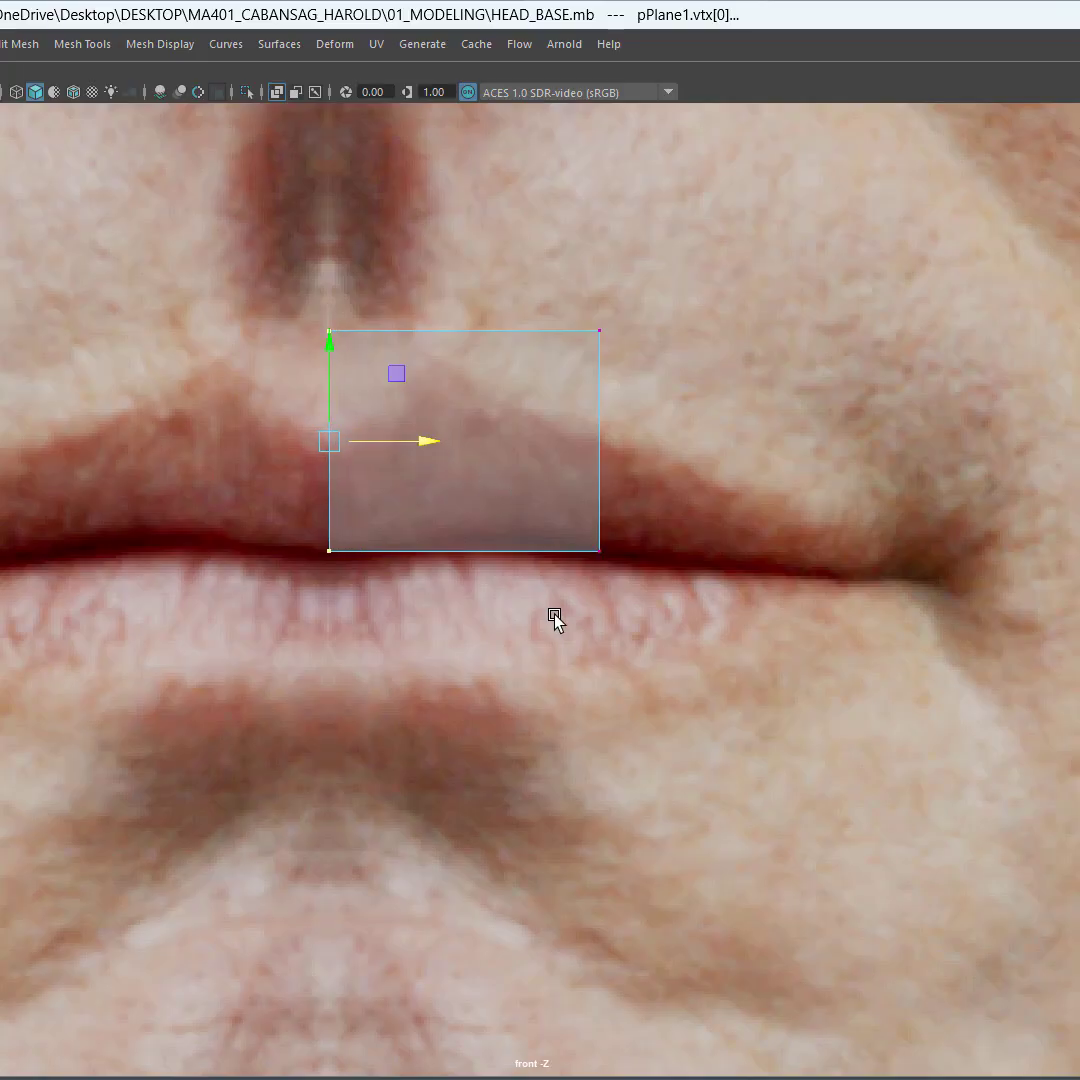
scroll(554, 615, down, 4)
alt+middle_drag(554, 615, 602, 637)
key(ctrl+space)
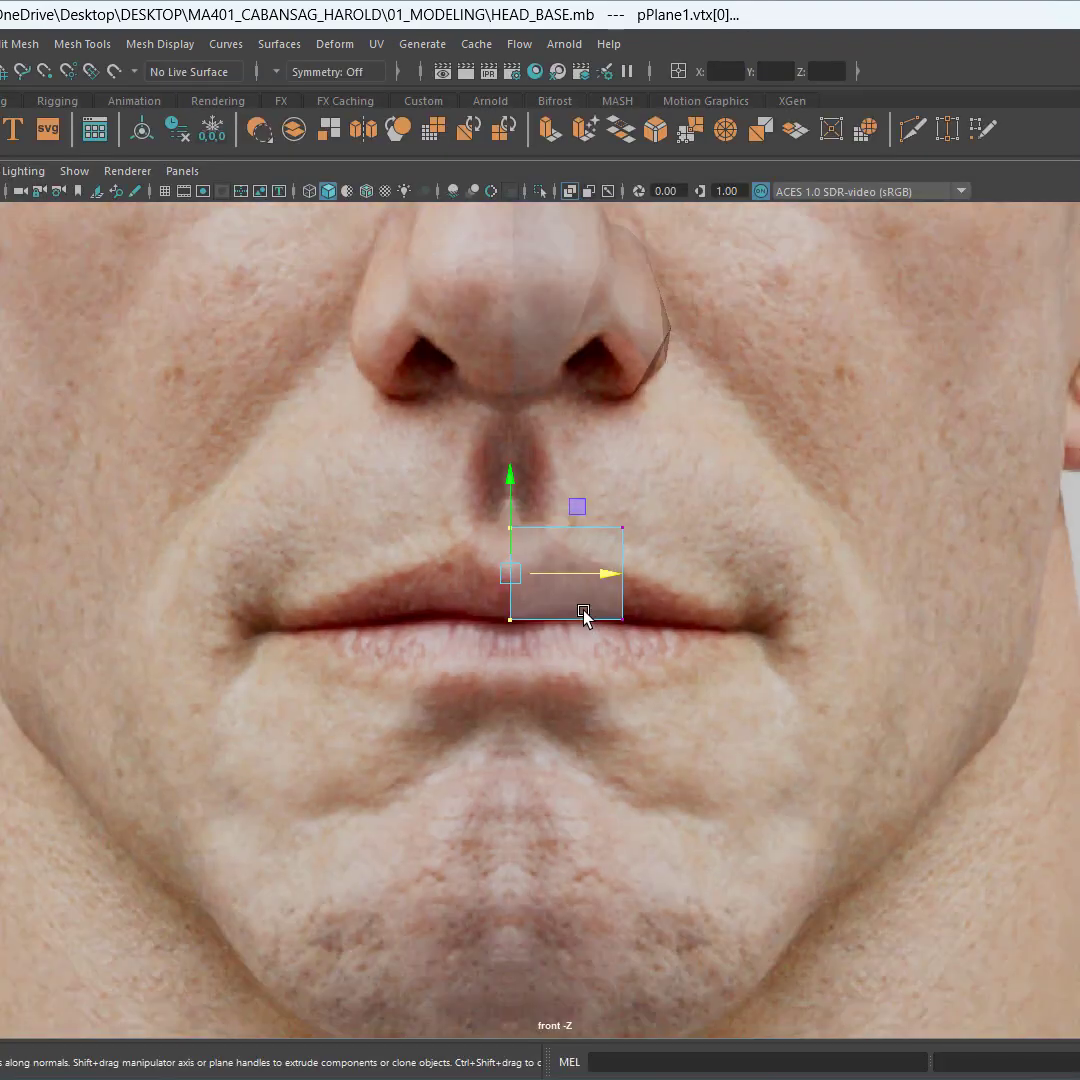
Step: Set the X position of the plane's two inner vertices to 0
scroll(543, 579, up, 3)
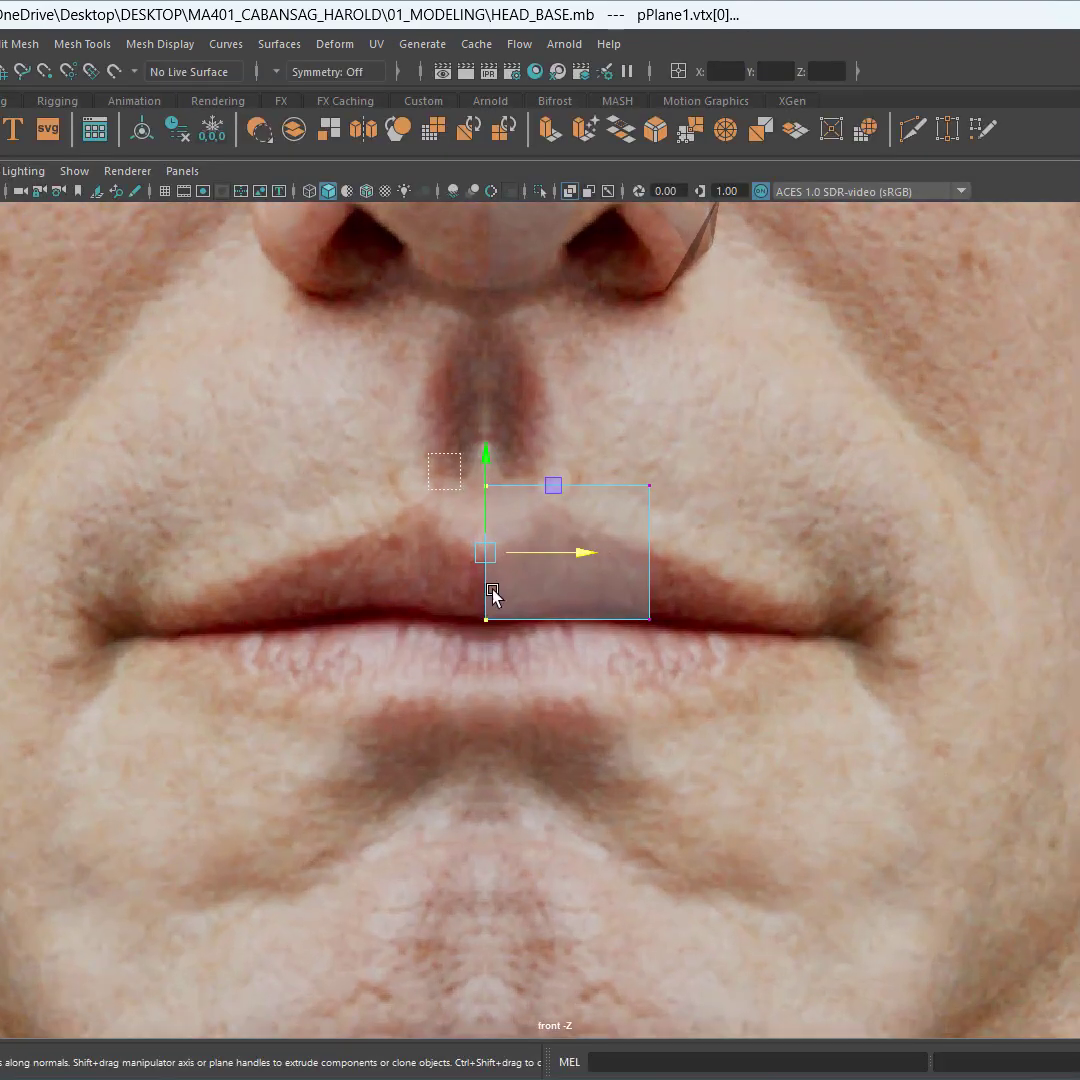
drag(506, 678, 506, 678)
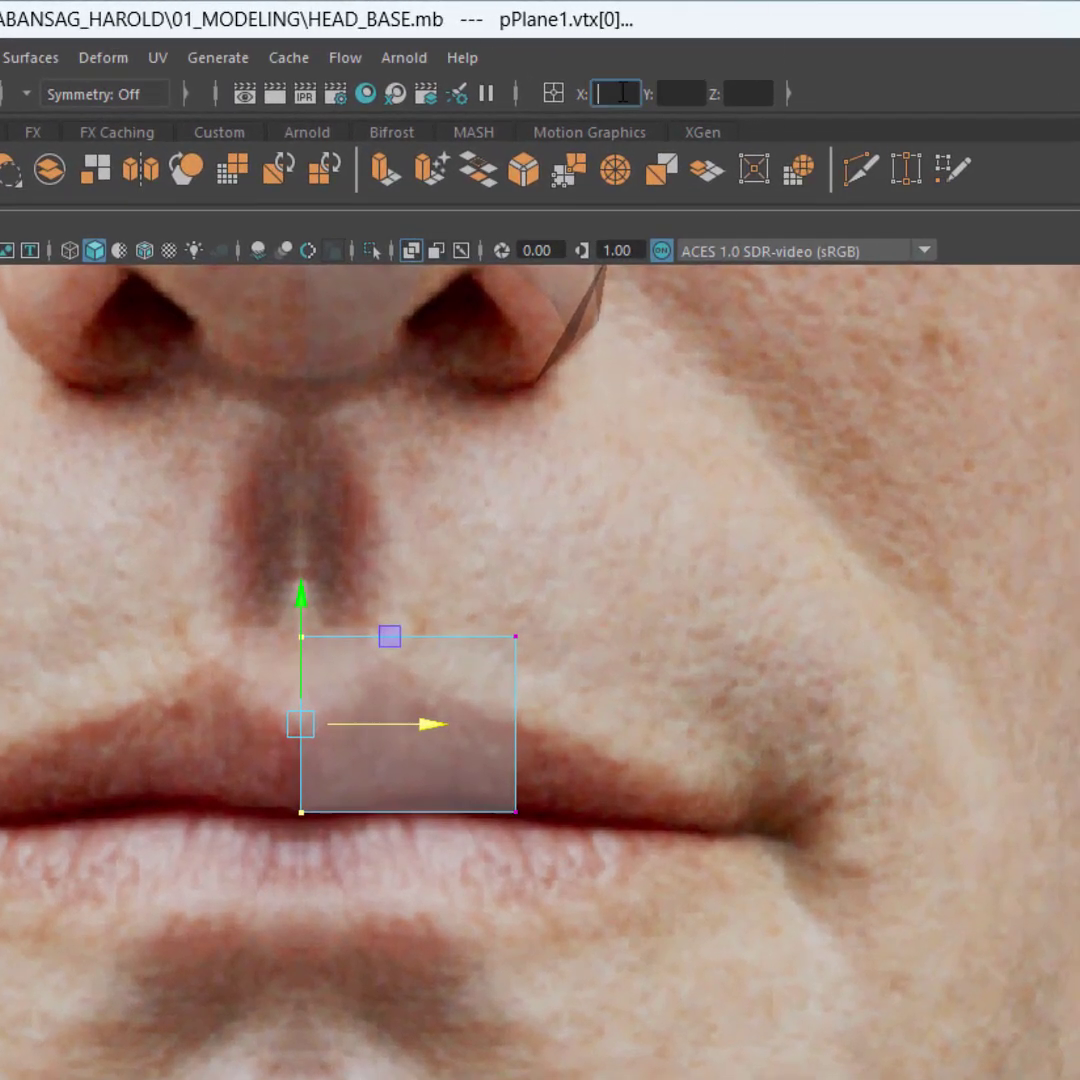
click(622, 93)
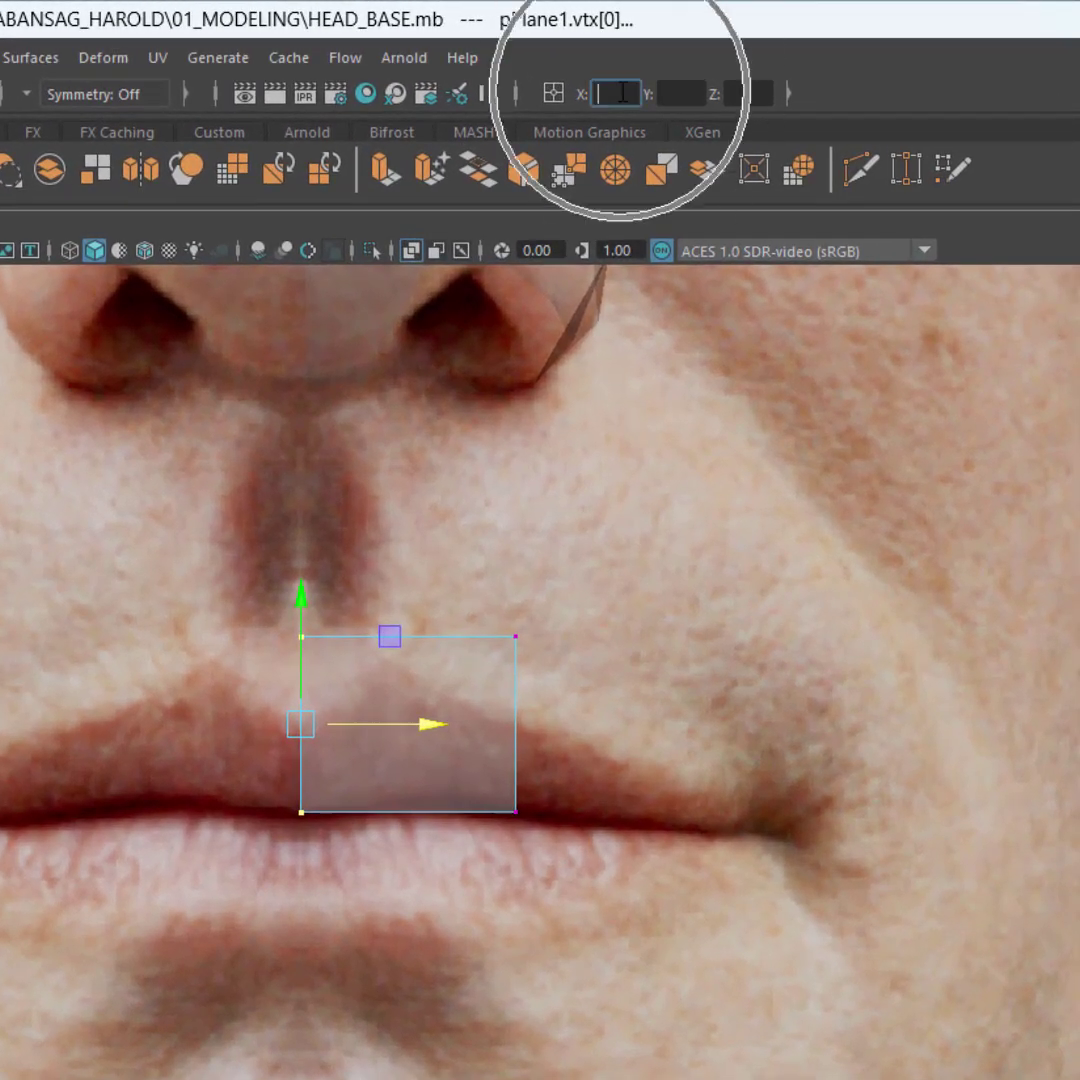
text(0)
click(622, 93)
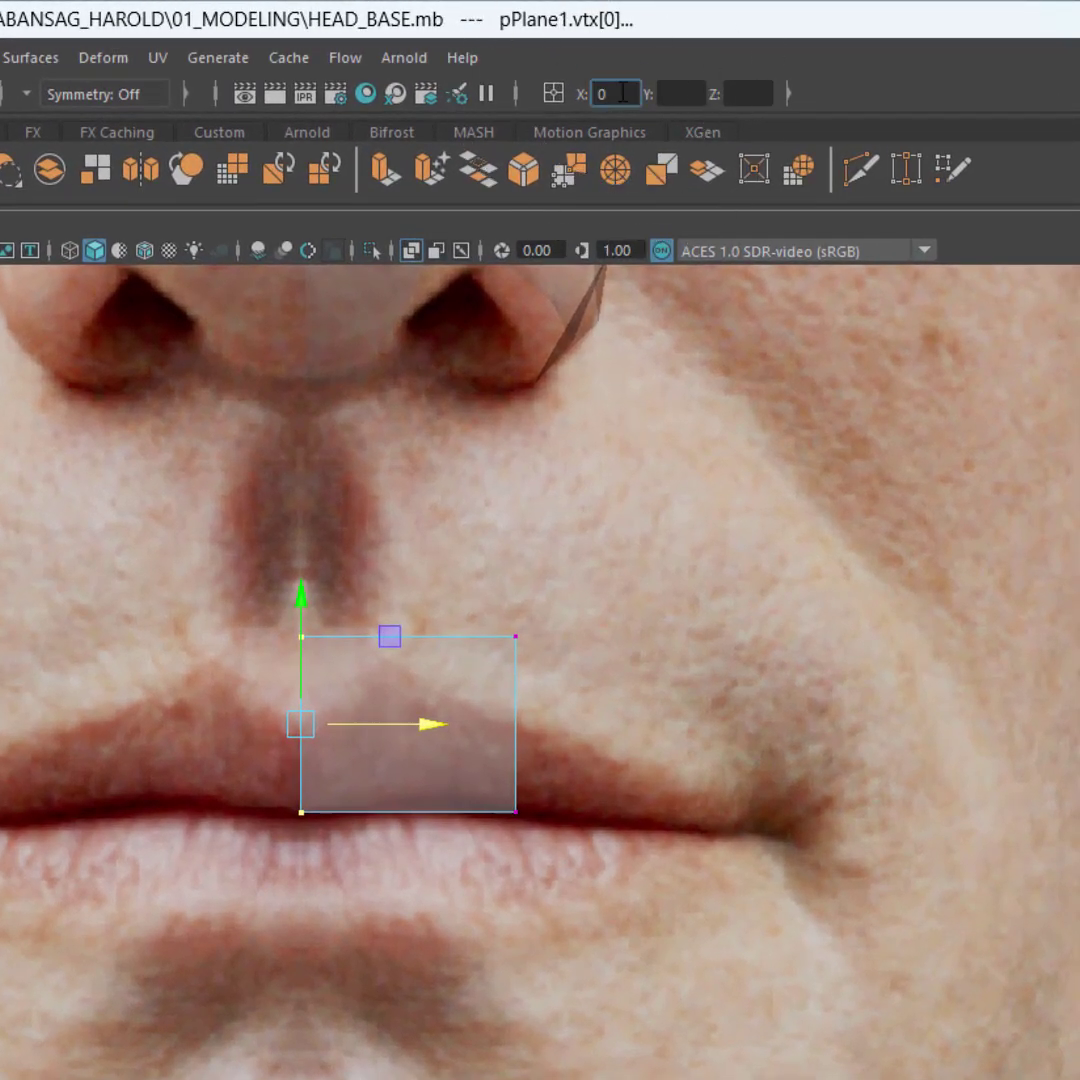
key(Return)
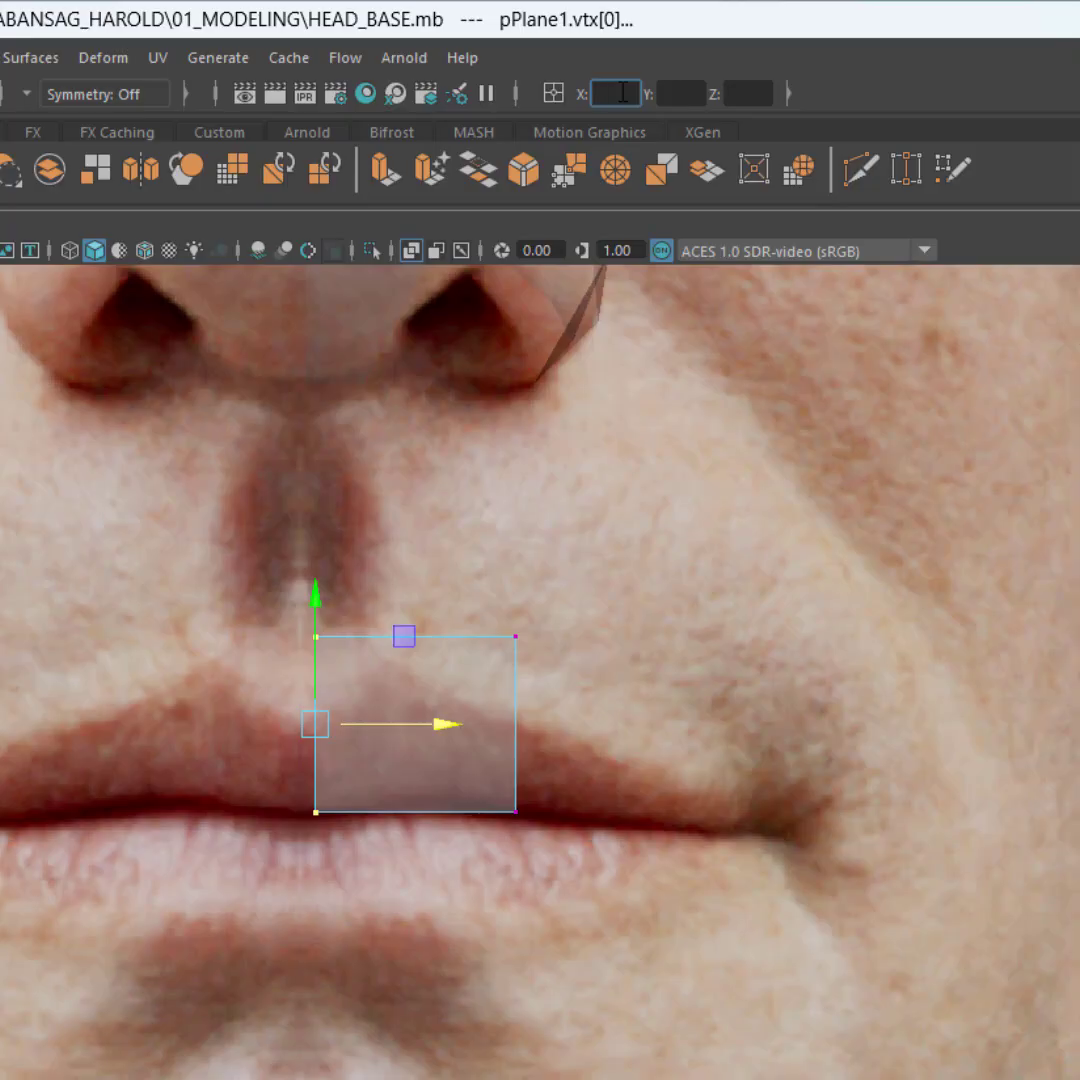
Step: Raise the plane to the nose to compare its inner edge with the NOSE_BASE mesh, and lower it back onto the upper lip
scroll(440, 620, down, 3)
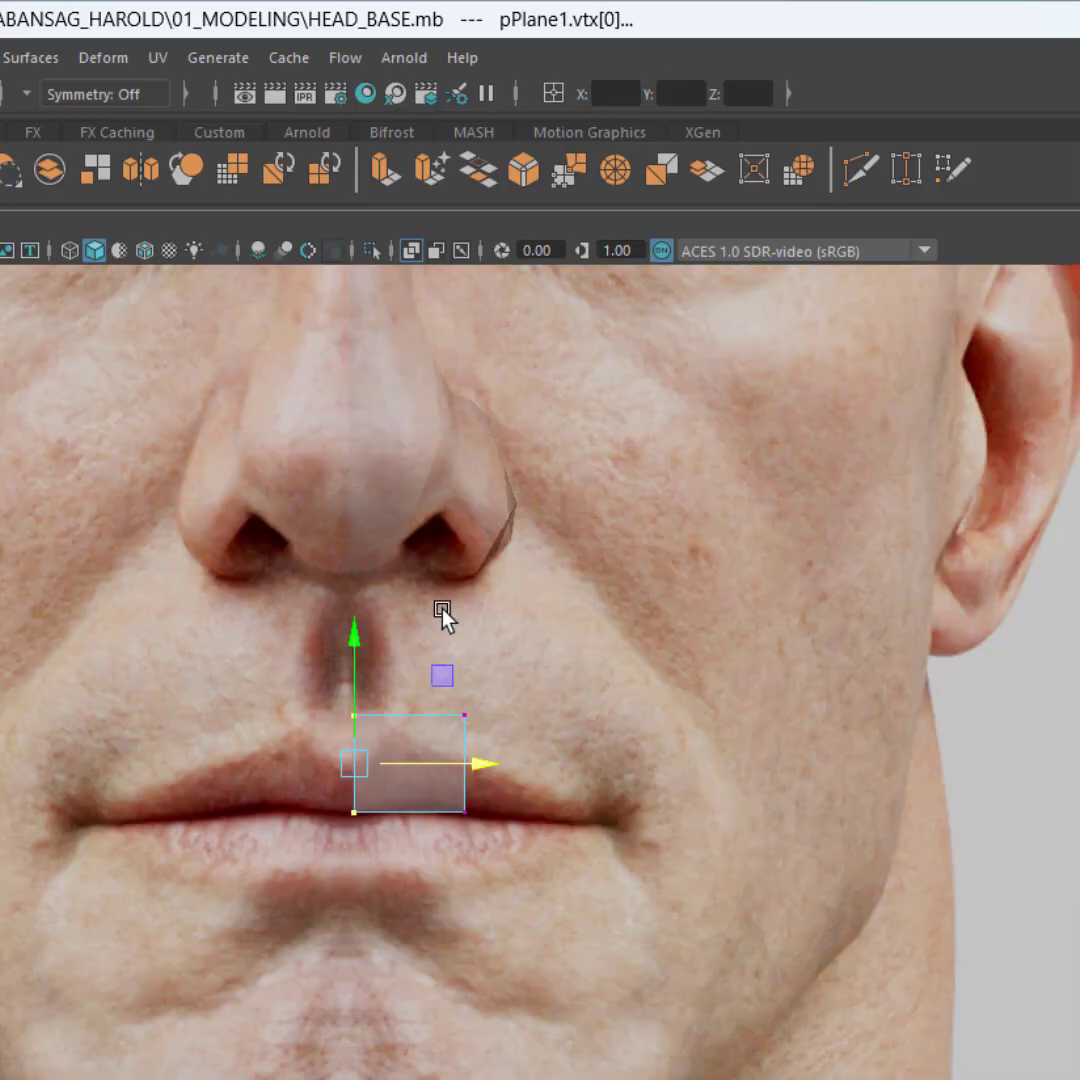
click(381, 588)
click(372, 845)
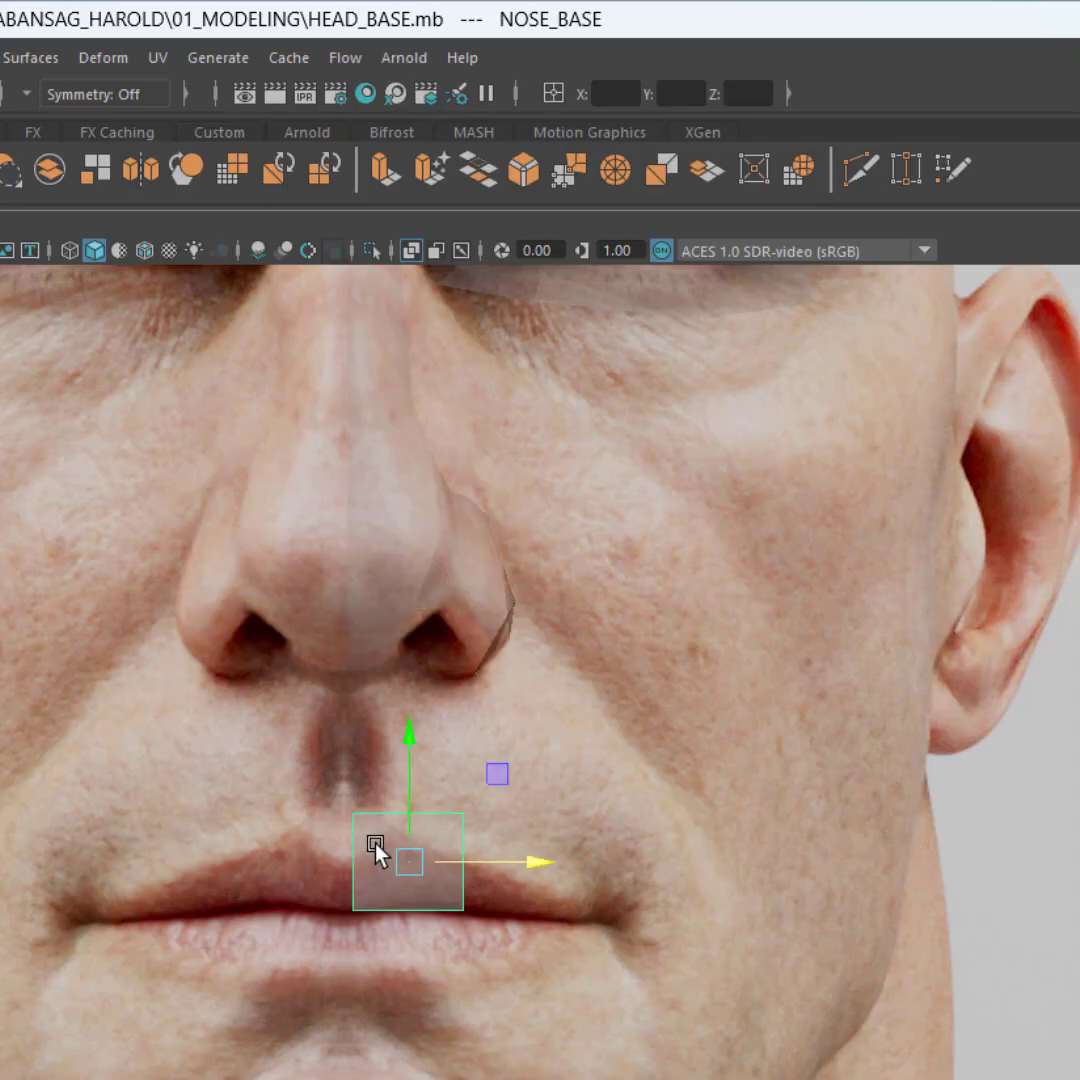
drag(397, 790, 415, 586)
click(357, 458)
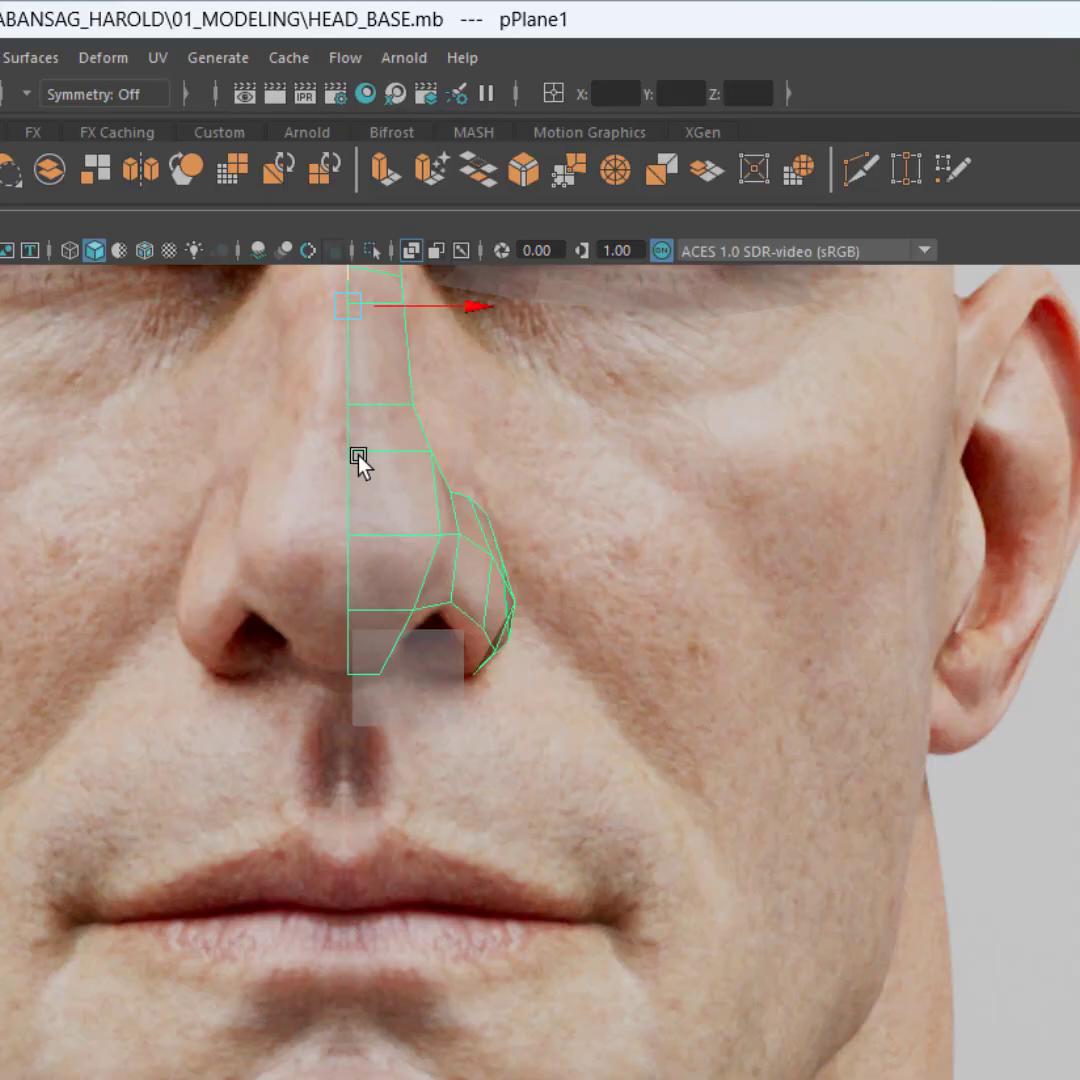
click(390, 690)
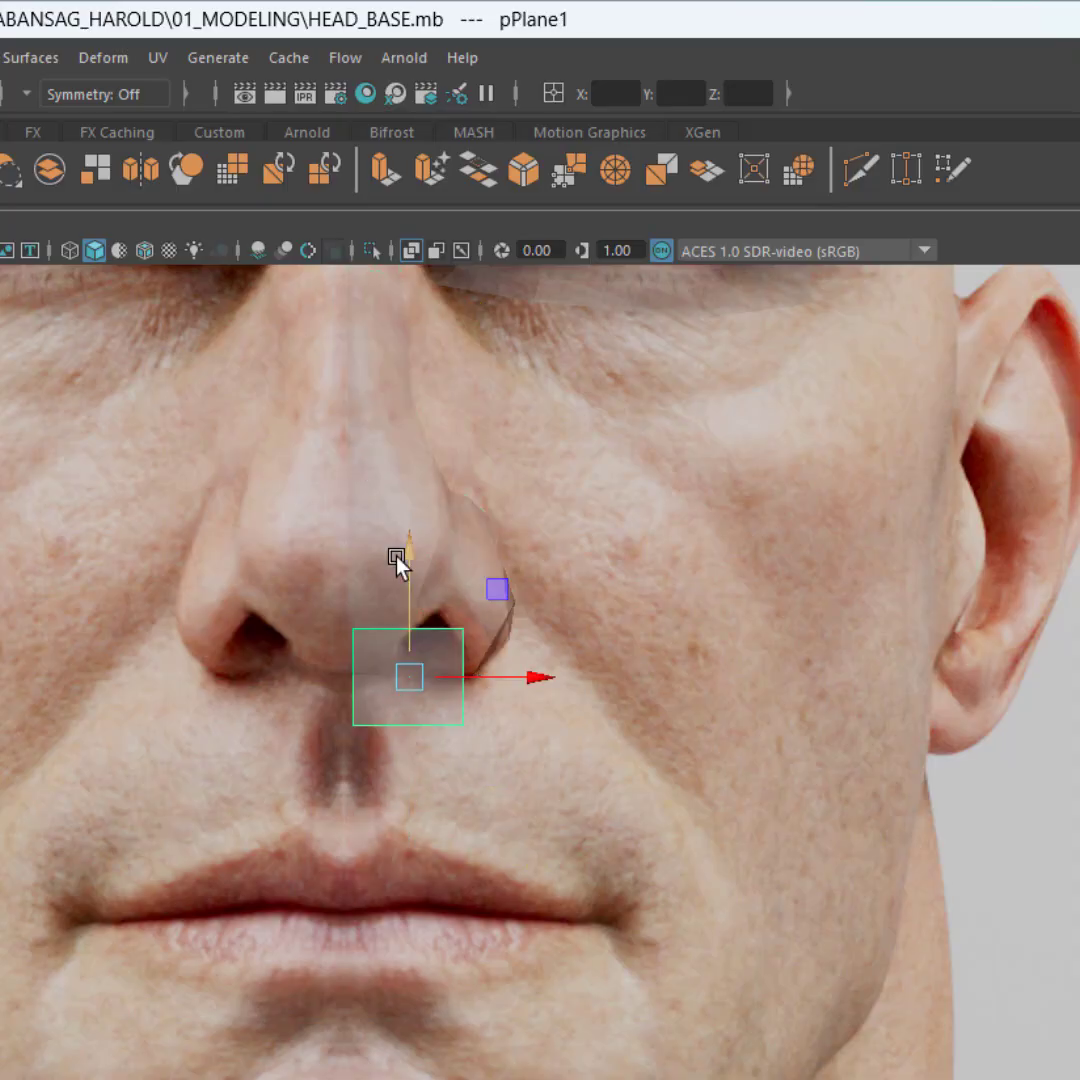
drag(413, 568, 411, 778)
Step: Narrow the plane by moving its outer vertices inward to the lip's peak, and lower its top edge to that peak
scroll(410, 916, up, 12)
alt+middle_drag(486, 925, 428, 711)
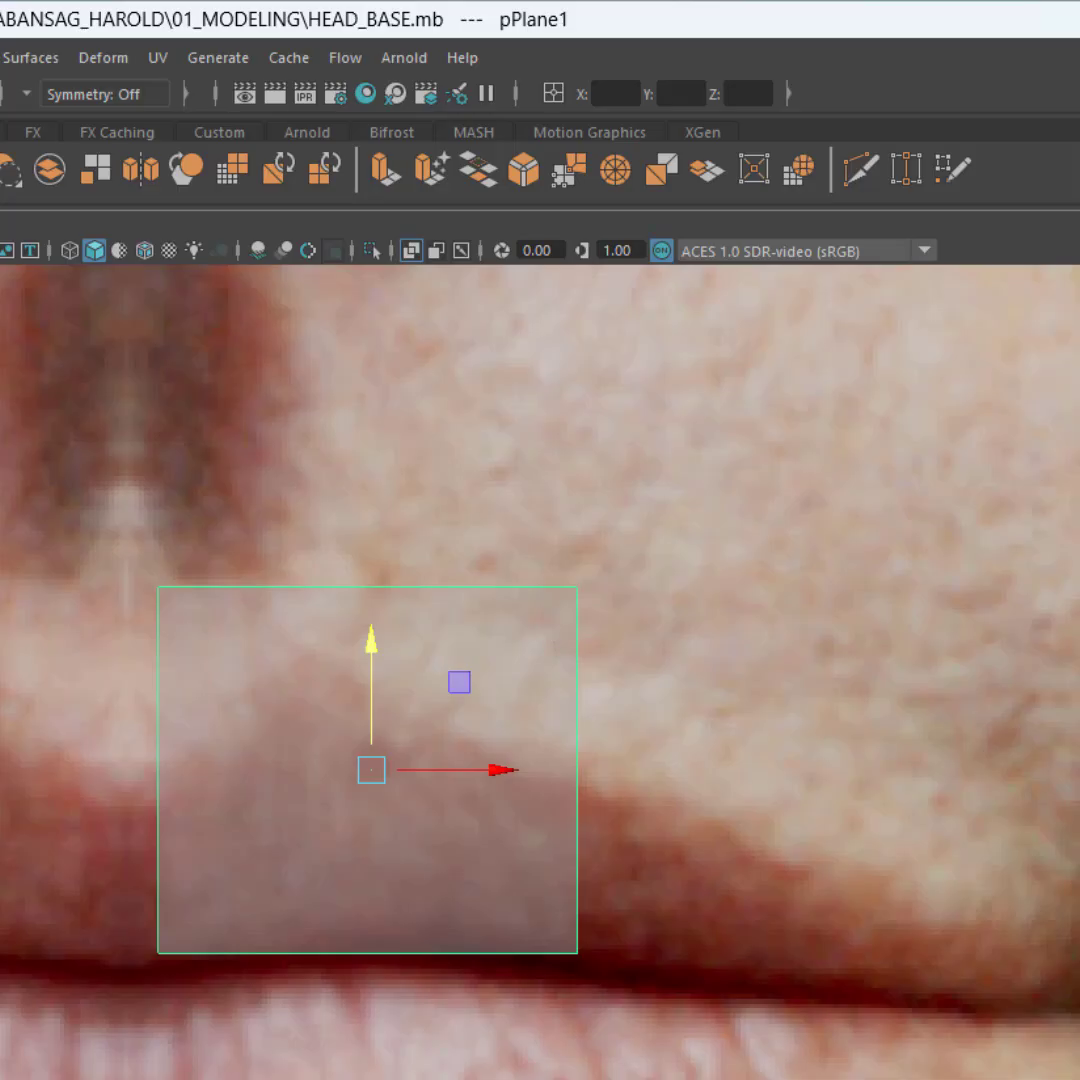
key(F9)
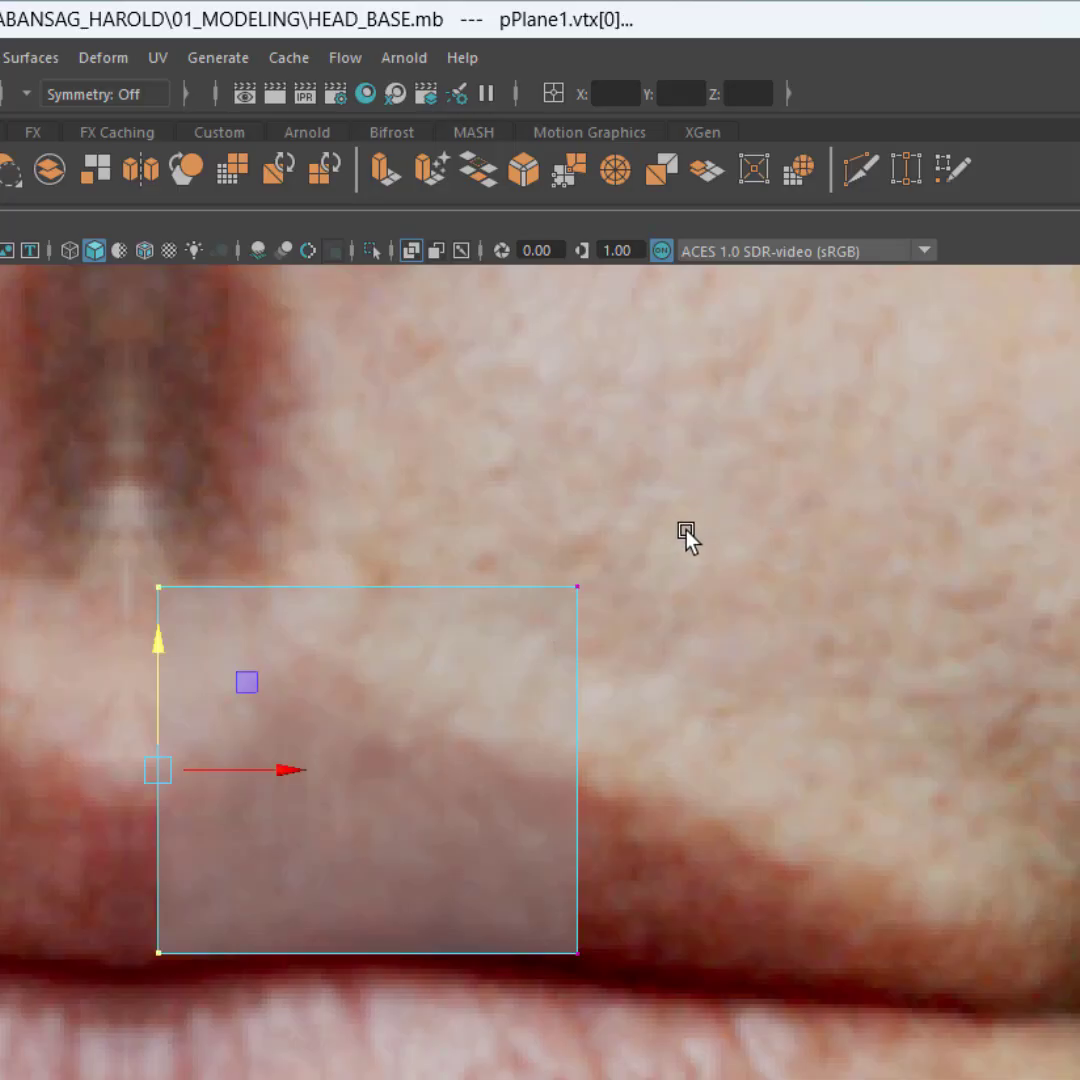
drag(553, 975, 530, 1058)
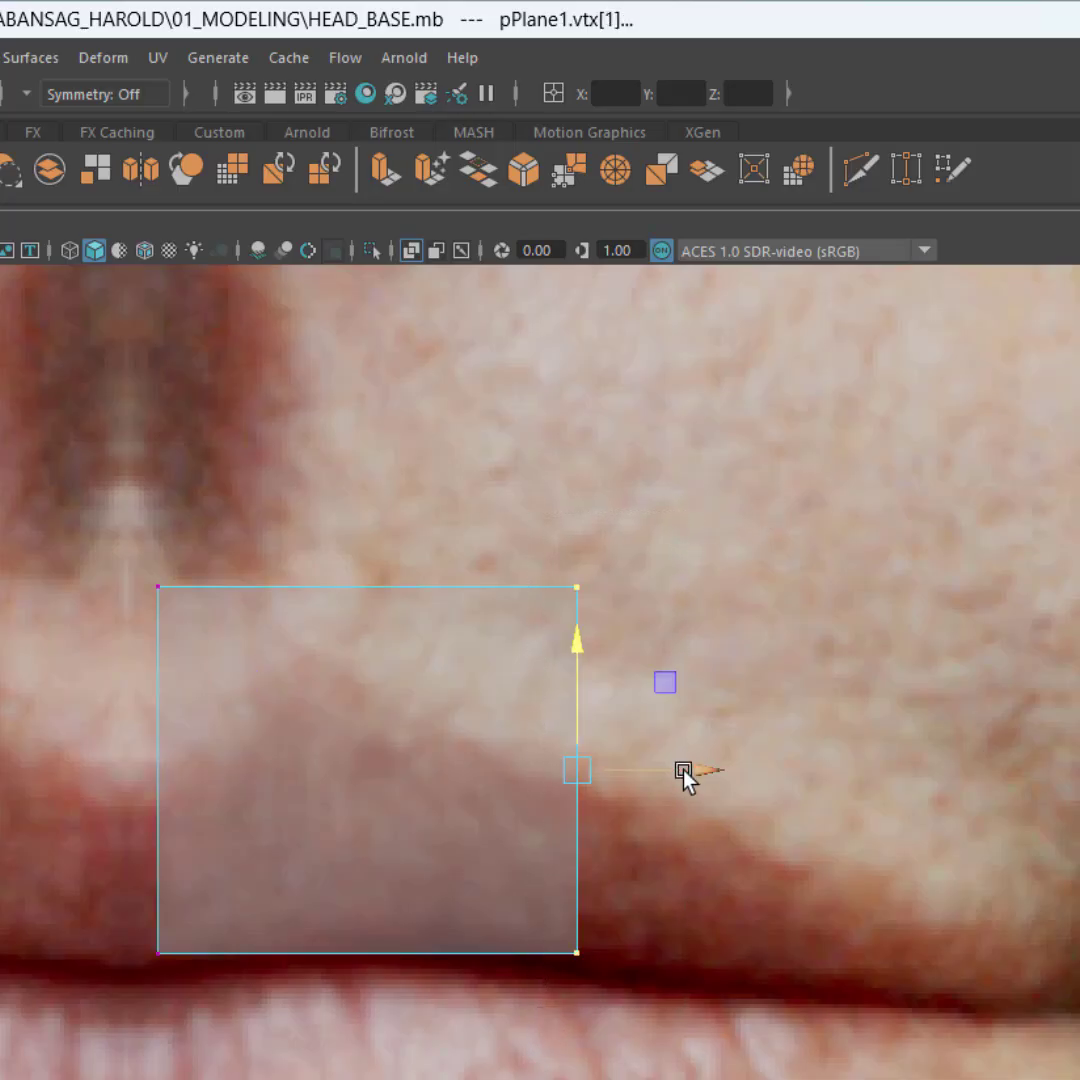
drag(684, 774, 423, 758)
drag(25, 513, 420, 664)
drag(251, 476, 237, 540)
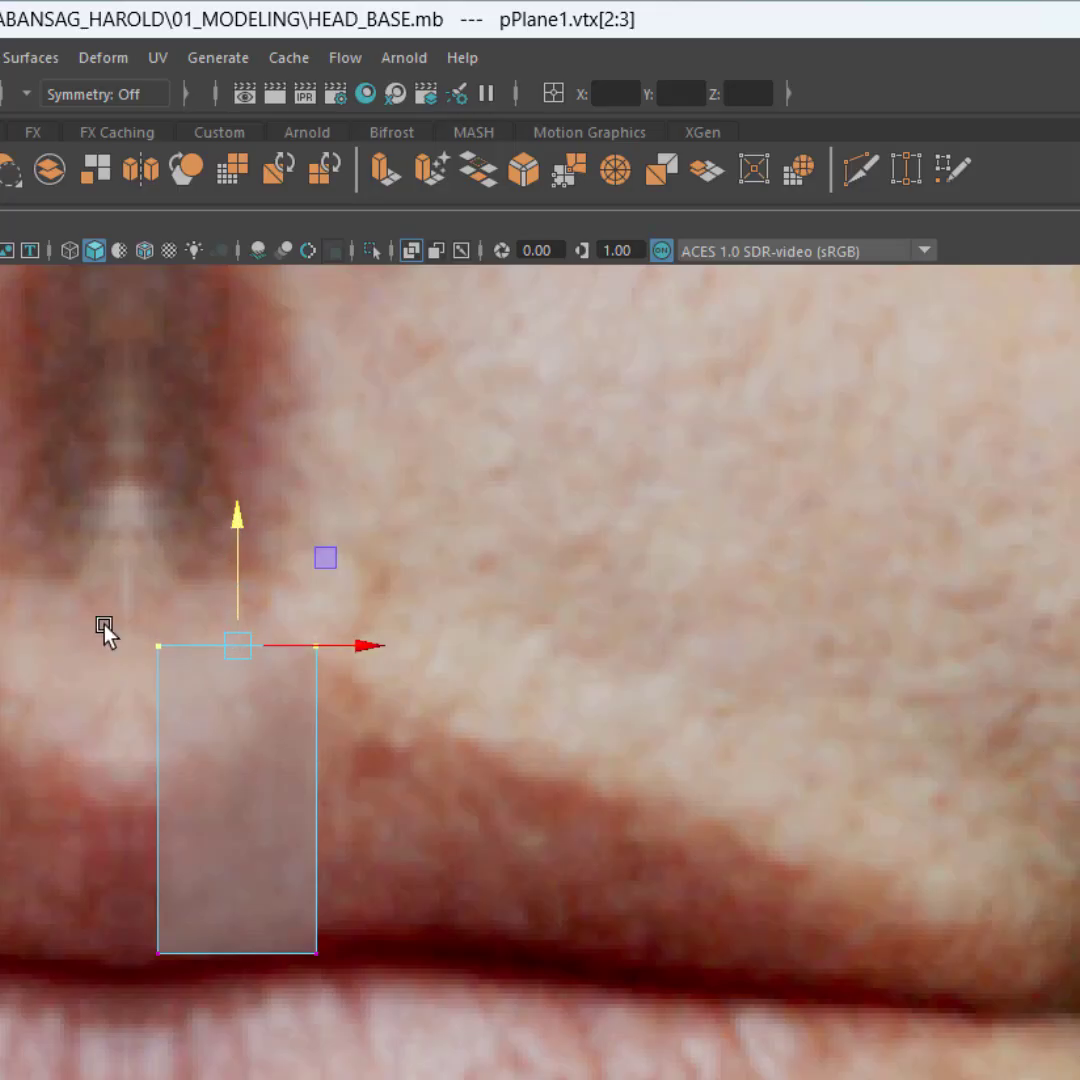
Step: Lower the plane's two inner vertices and raise its bottom outer vertex to match the central lip outline and mouth line
drag(68, 685, 160, 653)
alt+middle_drag(497, 858, 480, 772)
drag(199, 946, 199, 946)
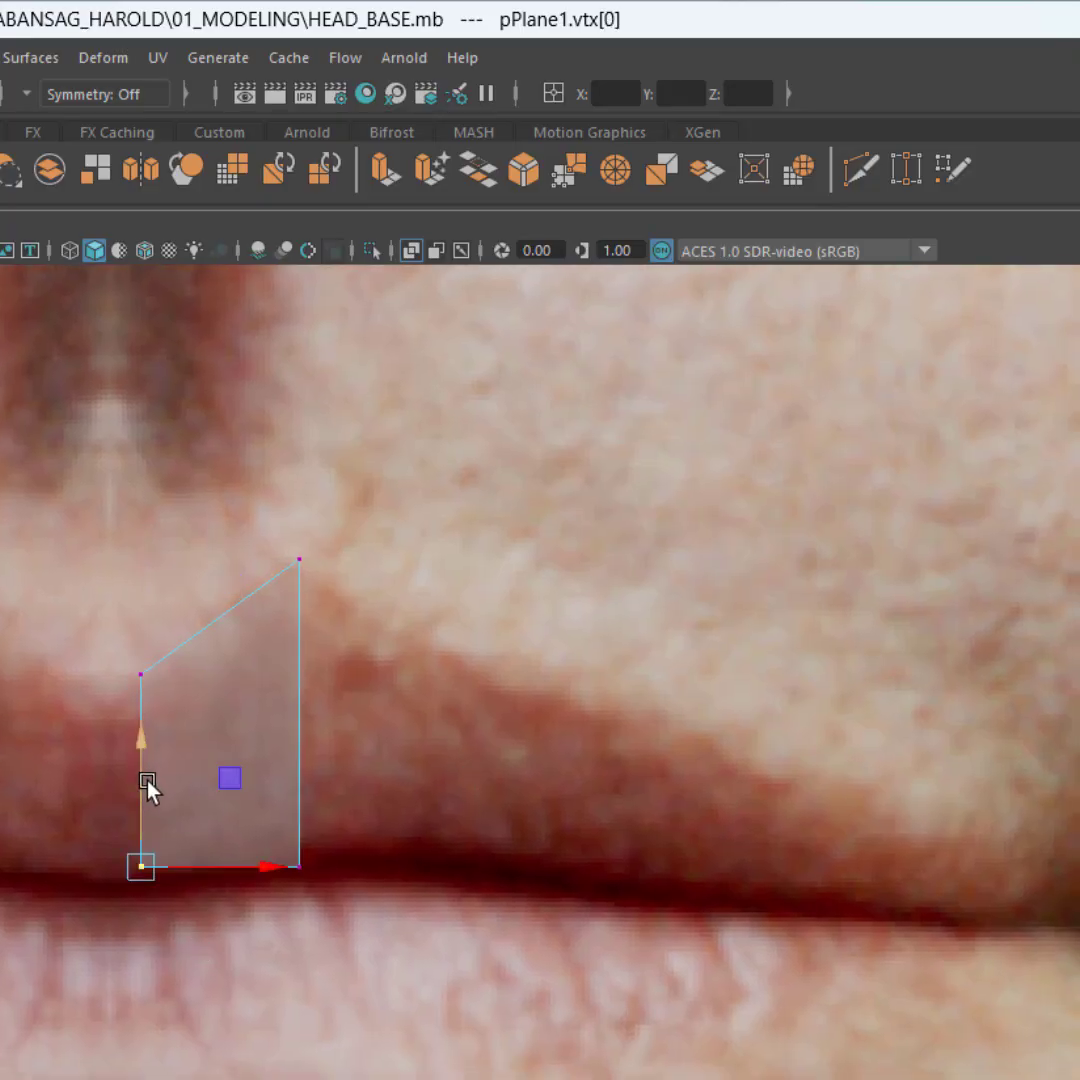
drag(149, 786, 149, 795)
drag(404, 786, 288, 930)
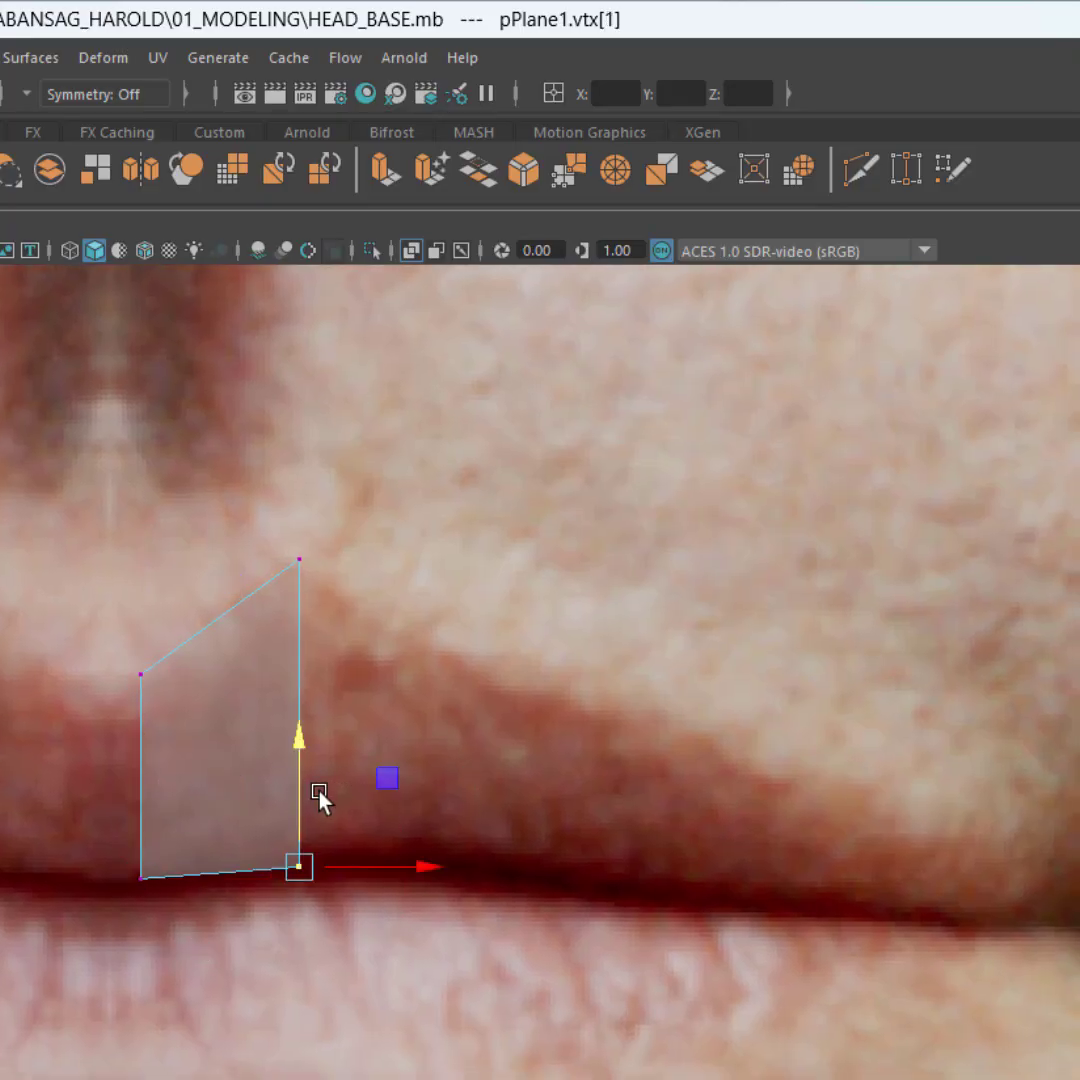
drag(304, 777, 306, 766)
click(490, 778)
scroll(482, 798, down, 5)
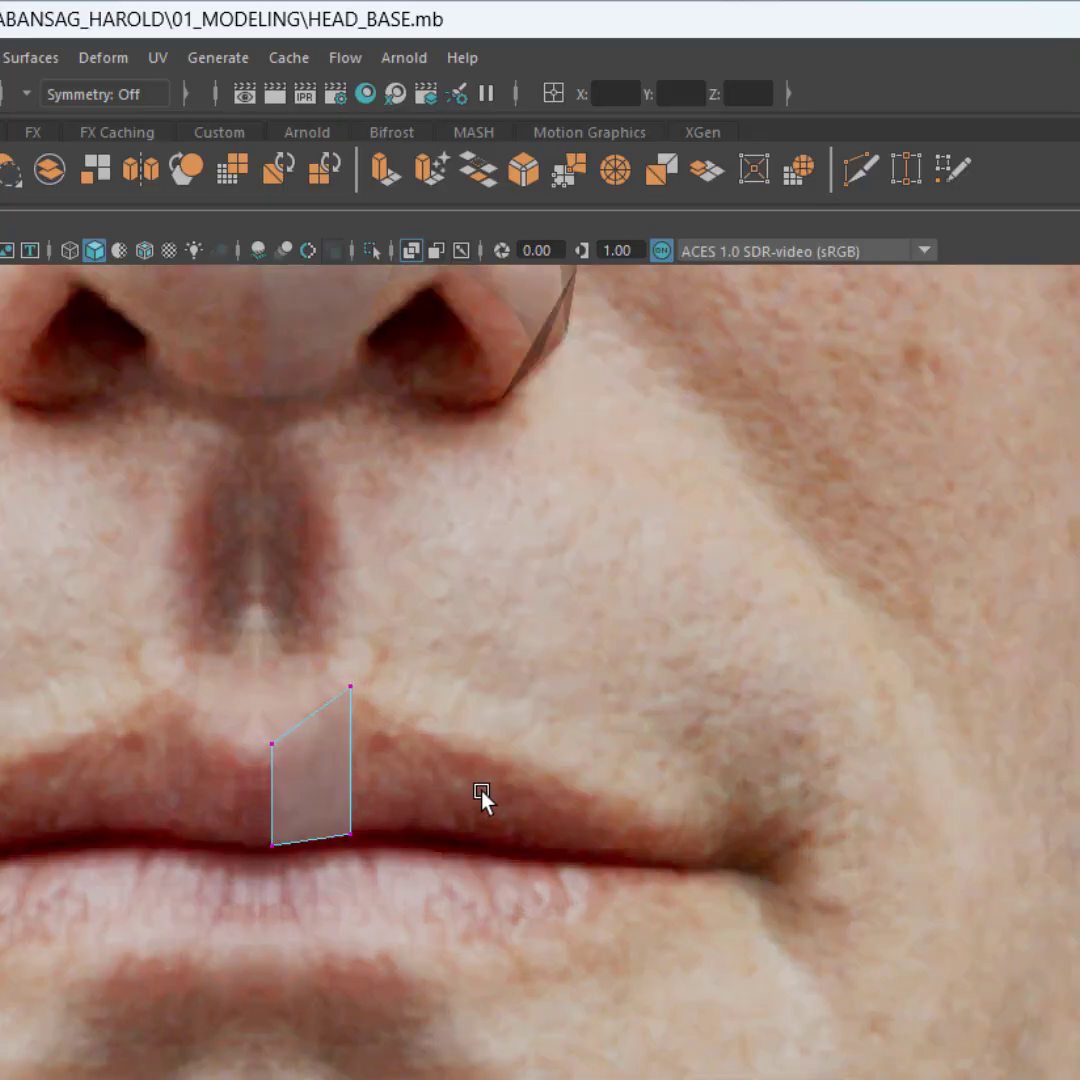
Step: Extrude the plane's outer vertical edge outward to about the middle of the upper lip
scroll(480, 799, up, 5)
alt+middle_drag(673, 858, 418, 826)
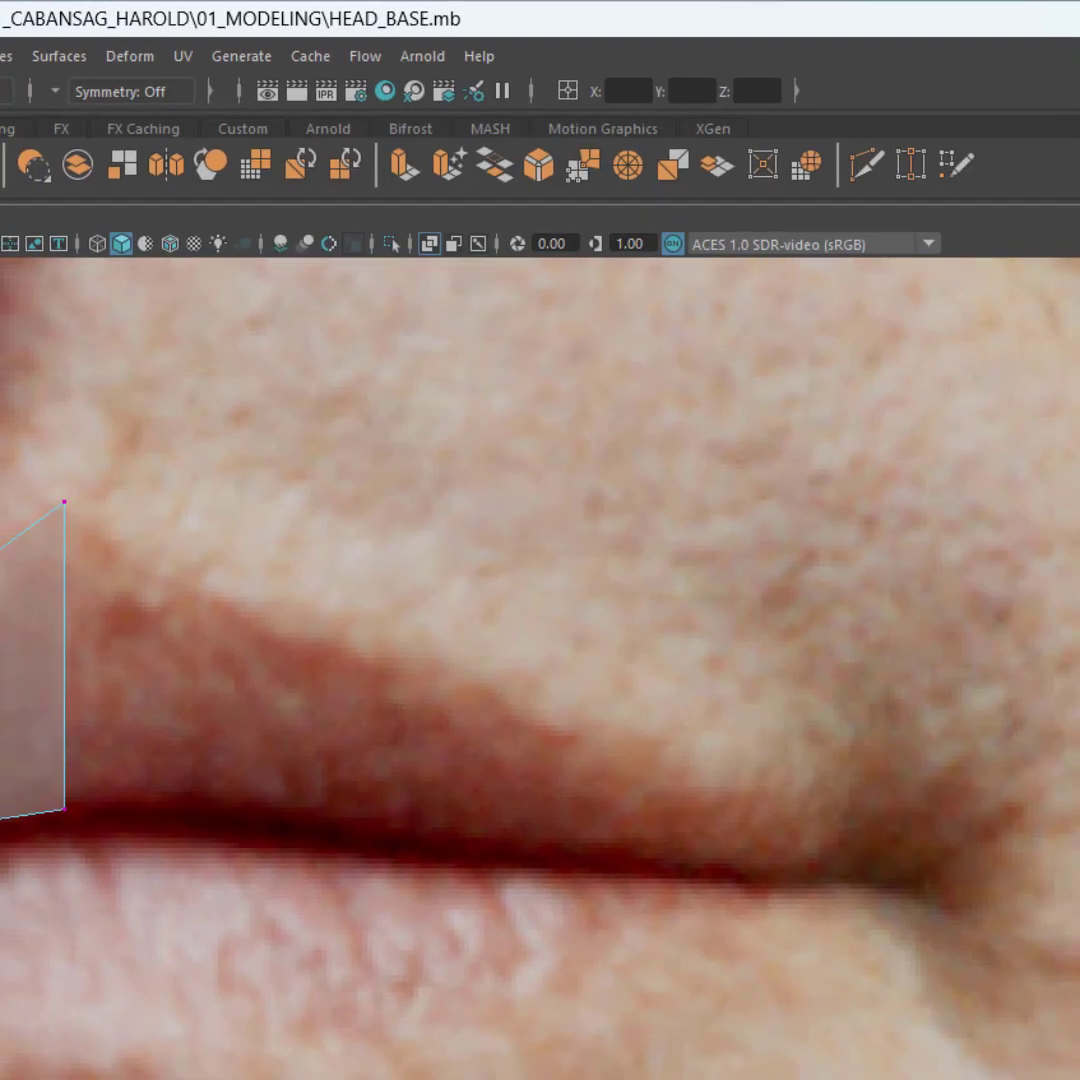
right_drag(148, 580, 150, 495)
drag(380, 513, 196, 586)
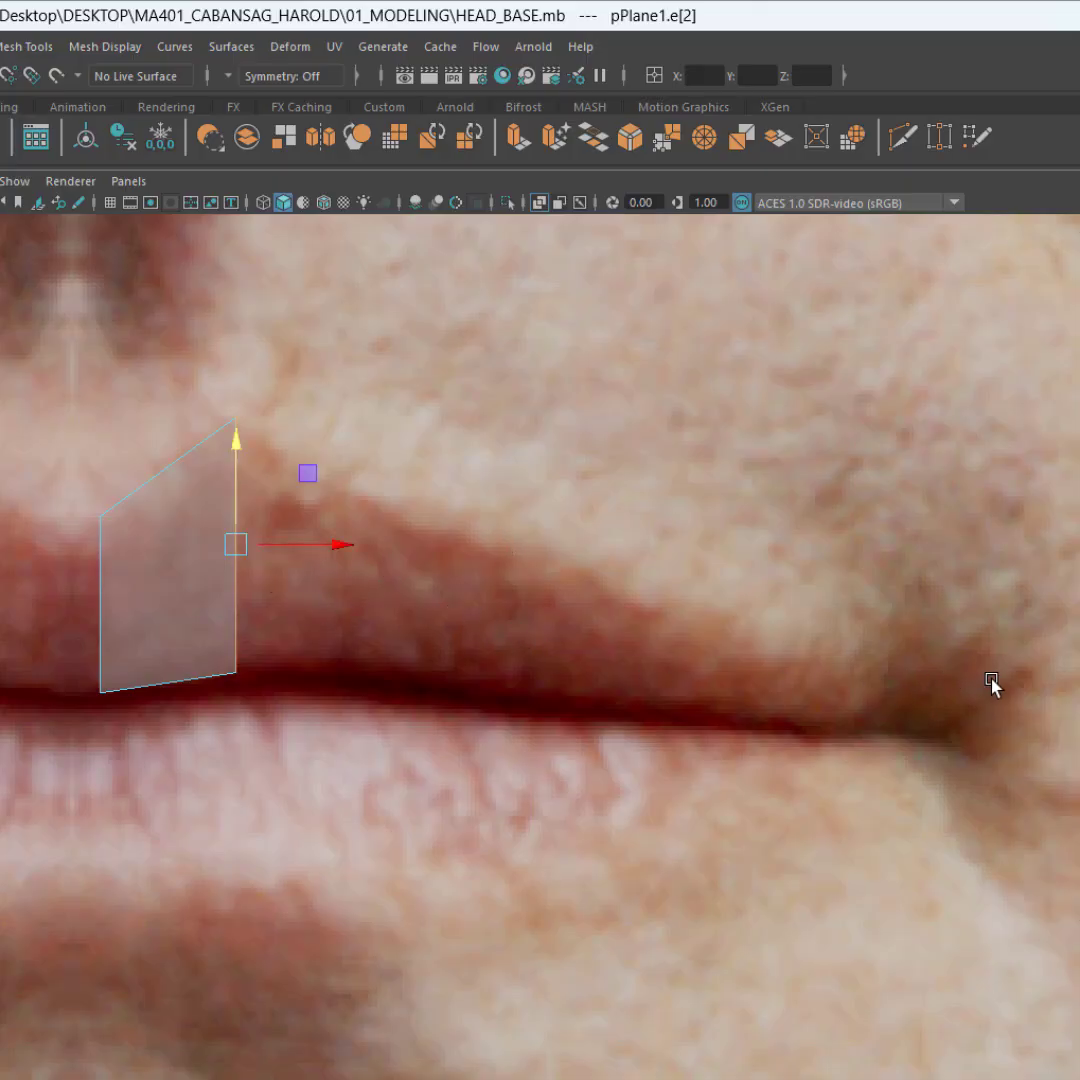
key(ctrl)
drag(306, 548, 588, 578)
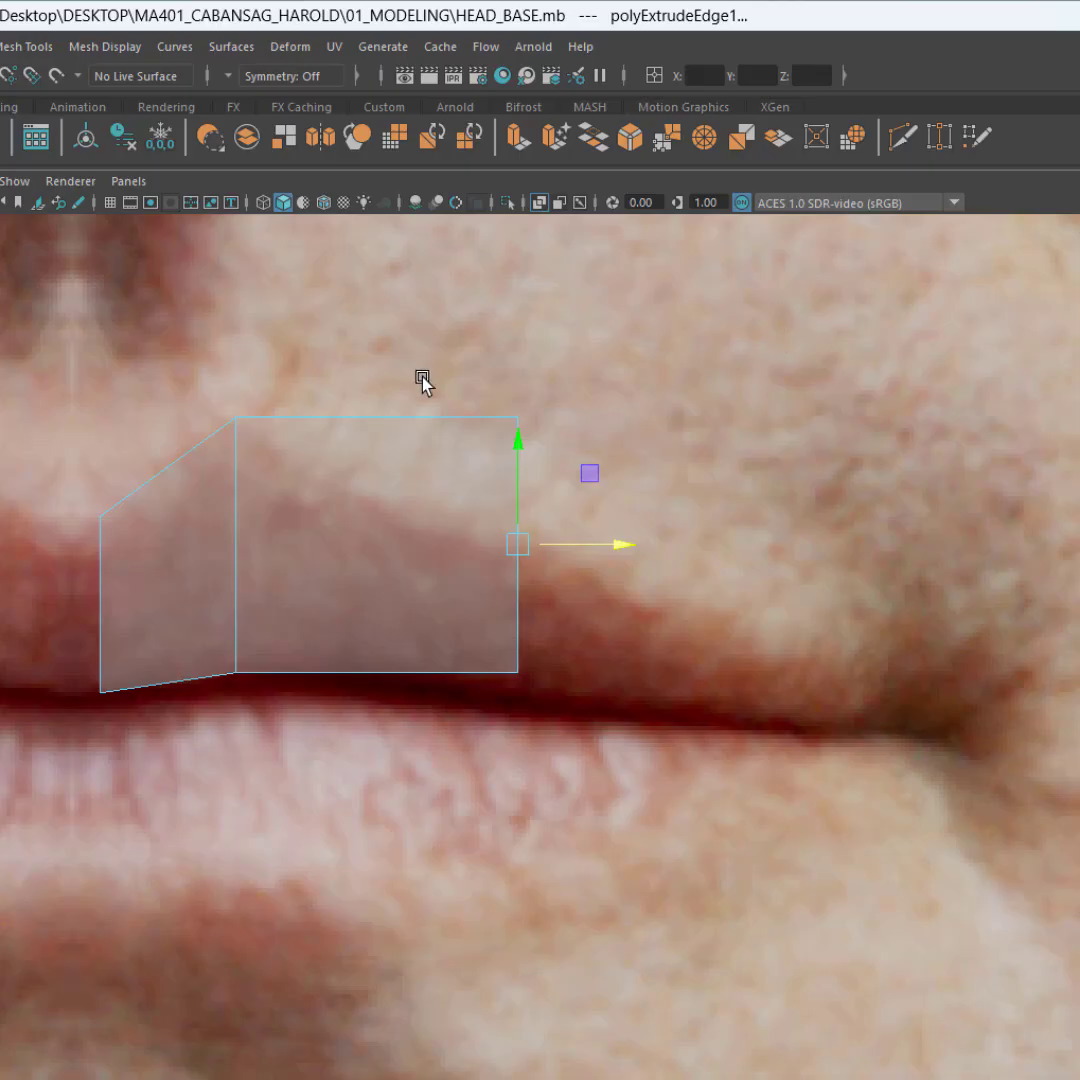
Step: Lower the new face's top and bottom outer vertices onto the upper lip contour and the mouth line
key(F9)
click(517, 417)
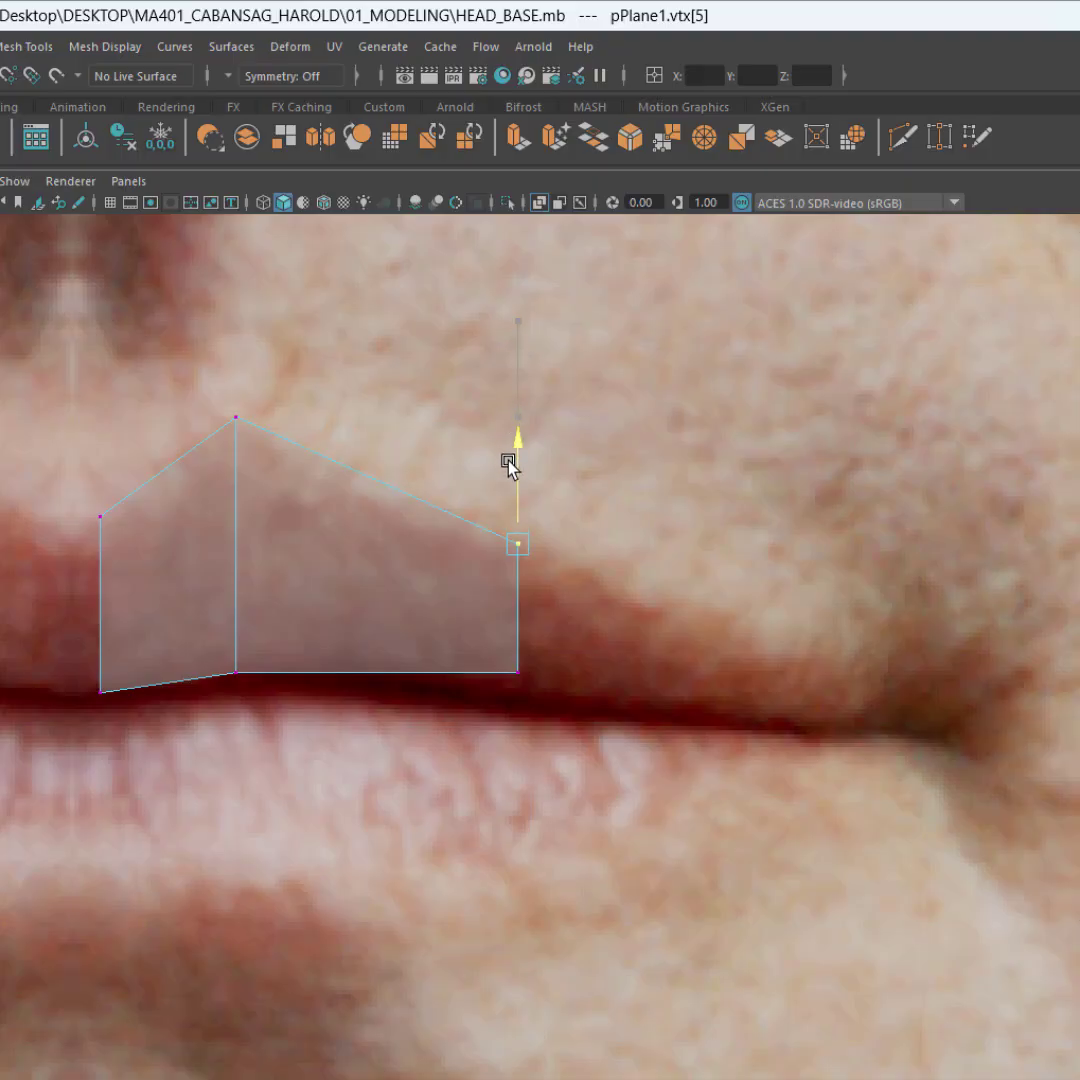
drag(557, 644, 452, 717)
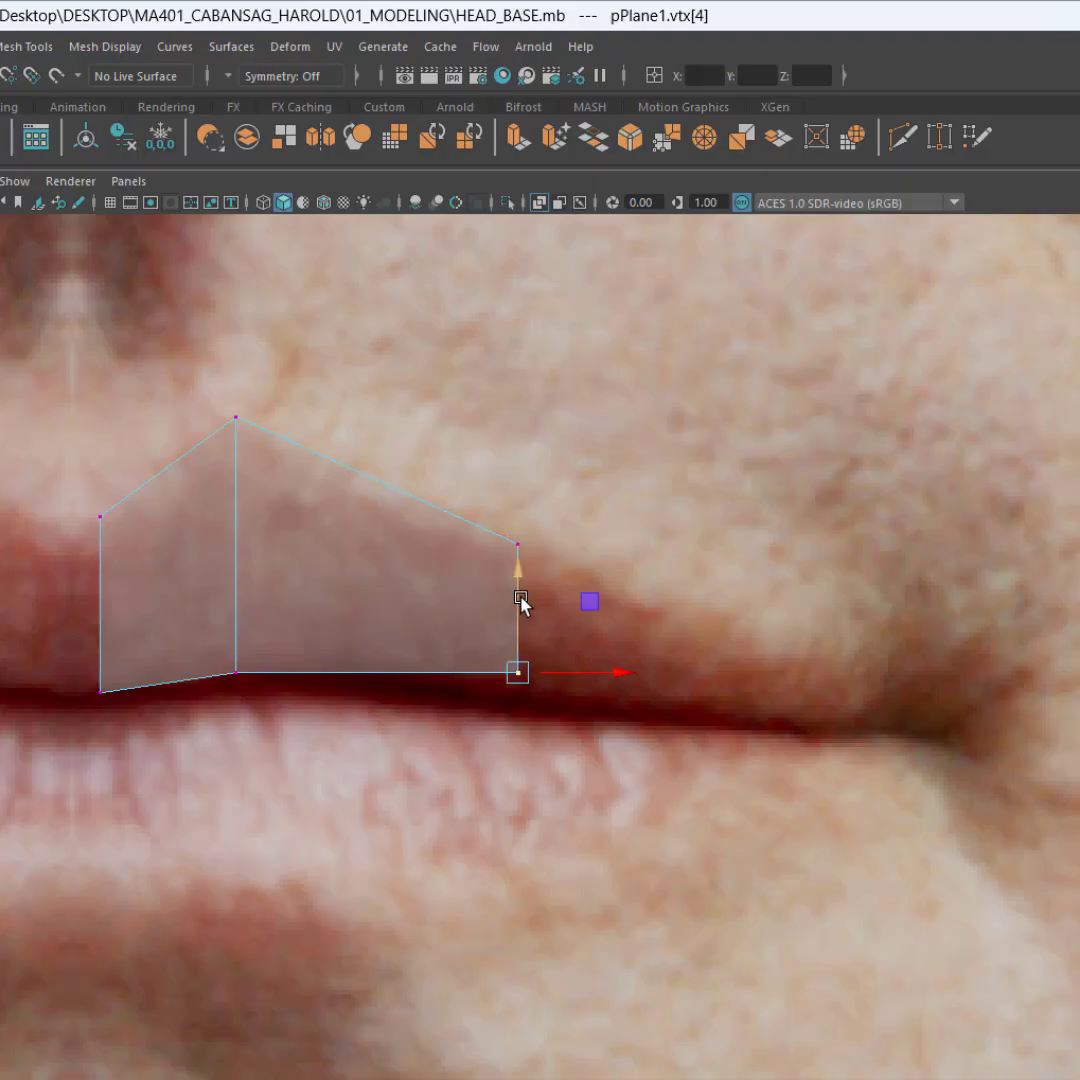
drag(520, 598, 516, 626)
click(752, 628)
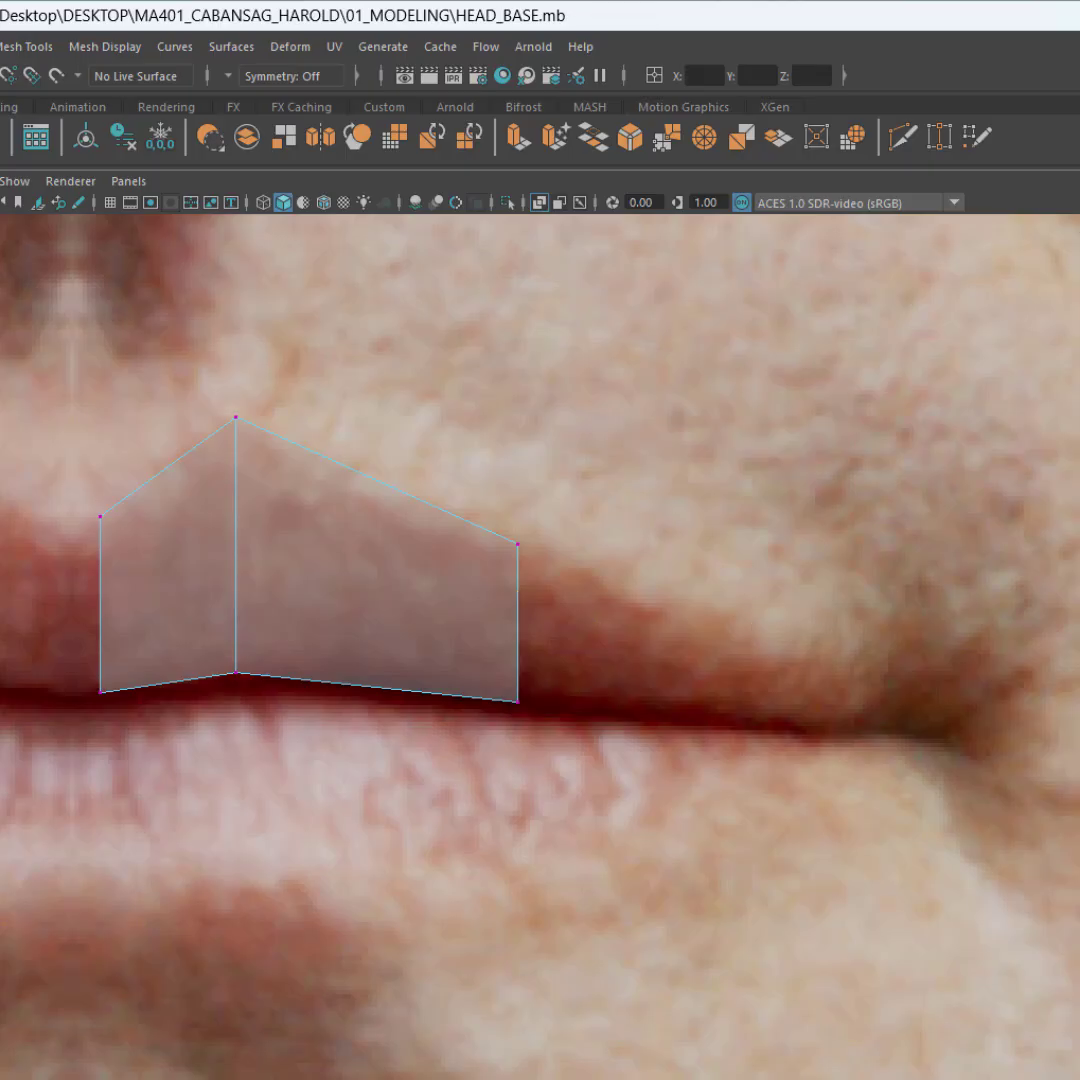
Step: Extrude the outermost edge toward the mouth corner and lower its top and bottom vertices to fit the tapering lip
key(F10)
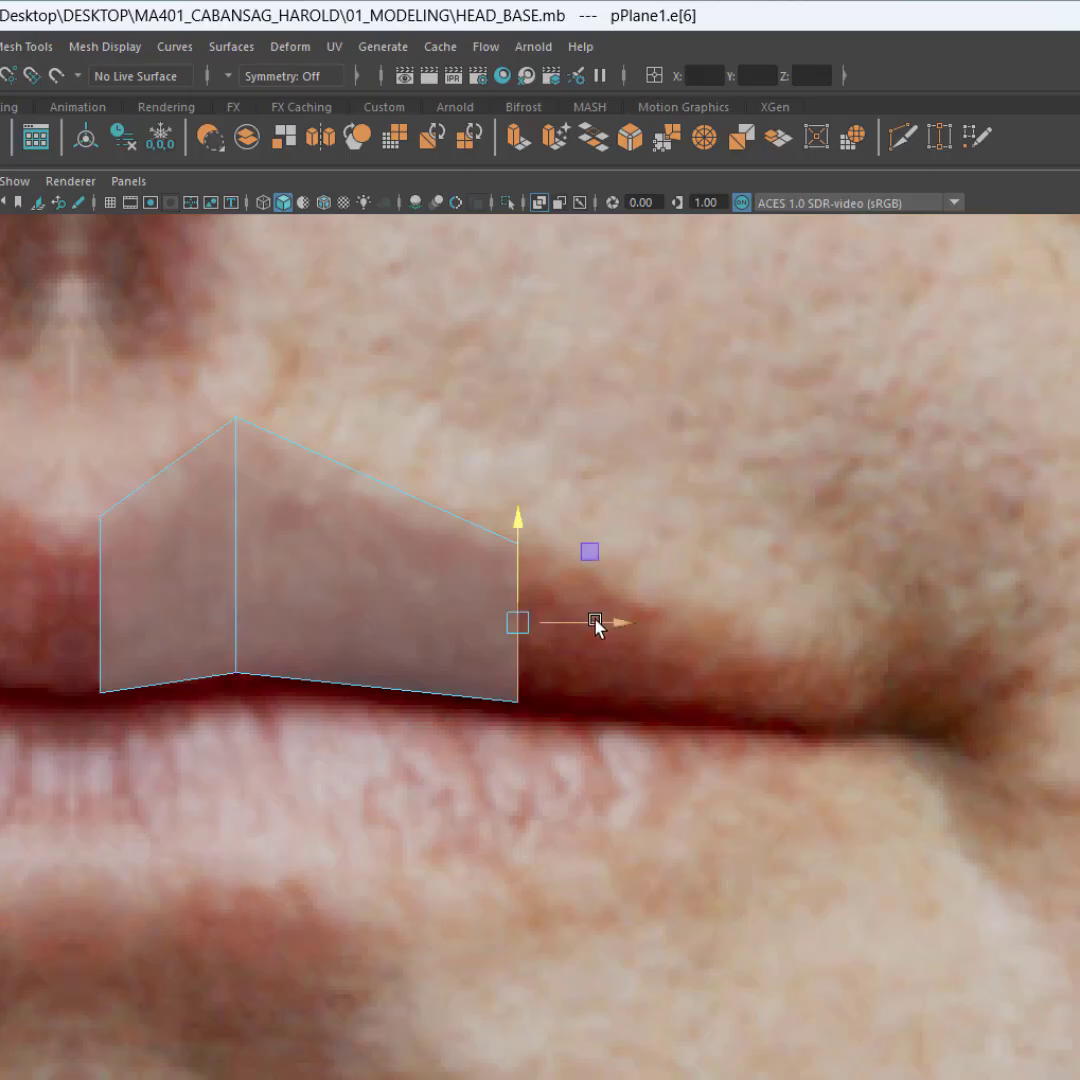
shift+drag(594, 625, 806, 648)
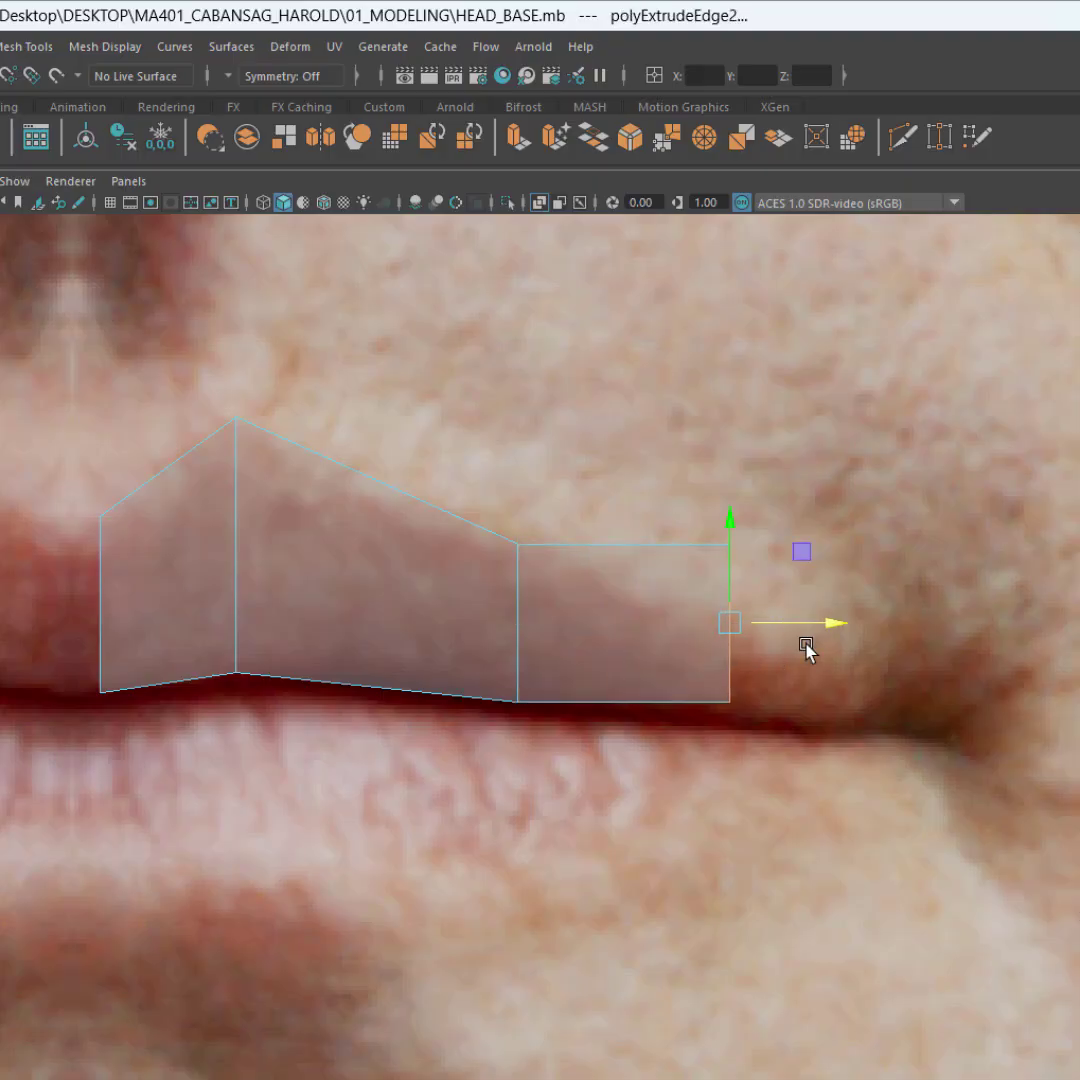
key(F9)
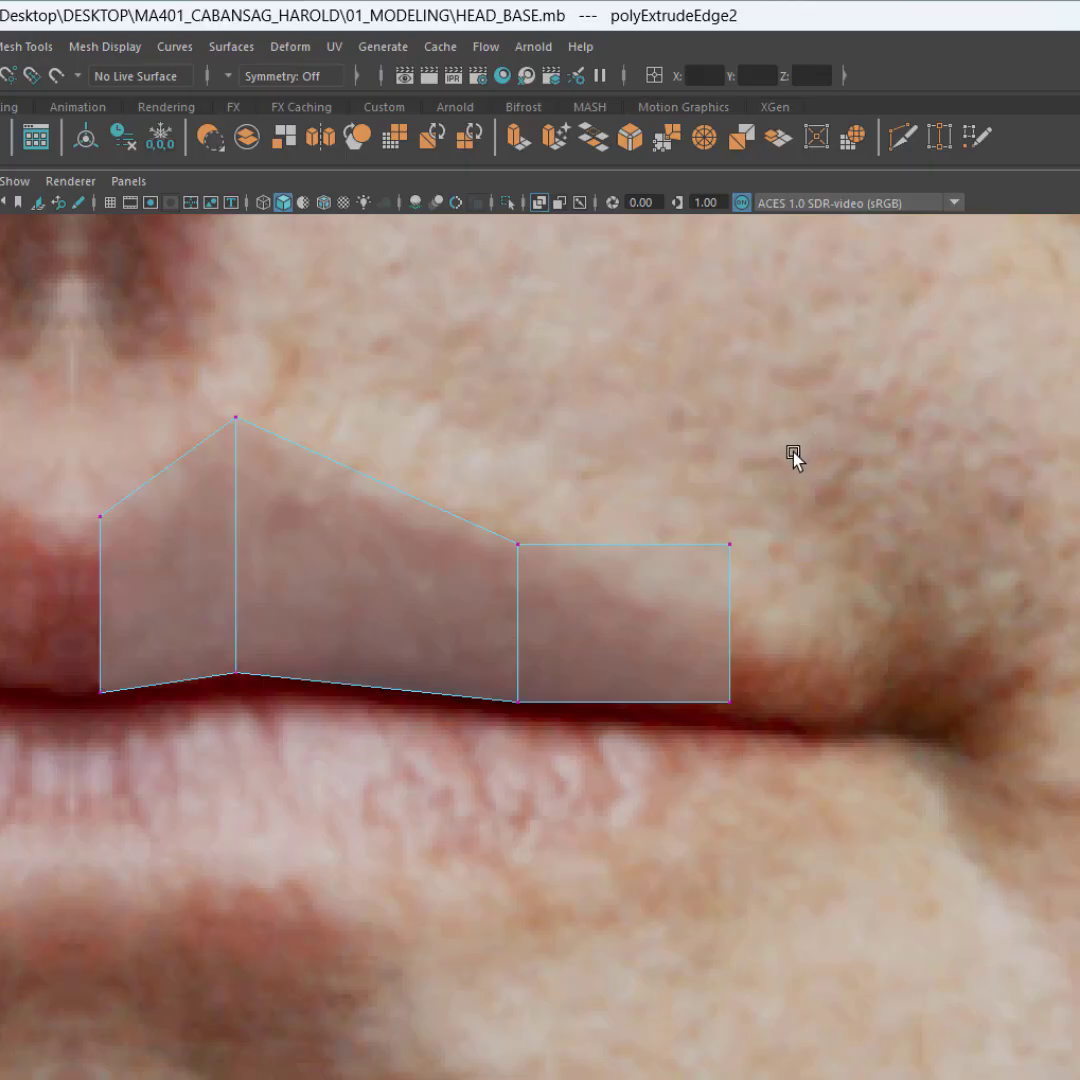
drag(792, 453, 684, 612)
drag(725, 540, 727, 556)
drag(795, 685, 700, 742)
drag(726, 605, 723, 622)
alt+middle_drag(919, 655, 717, 583)
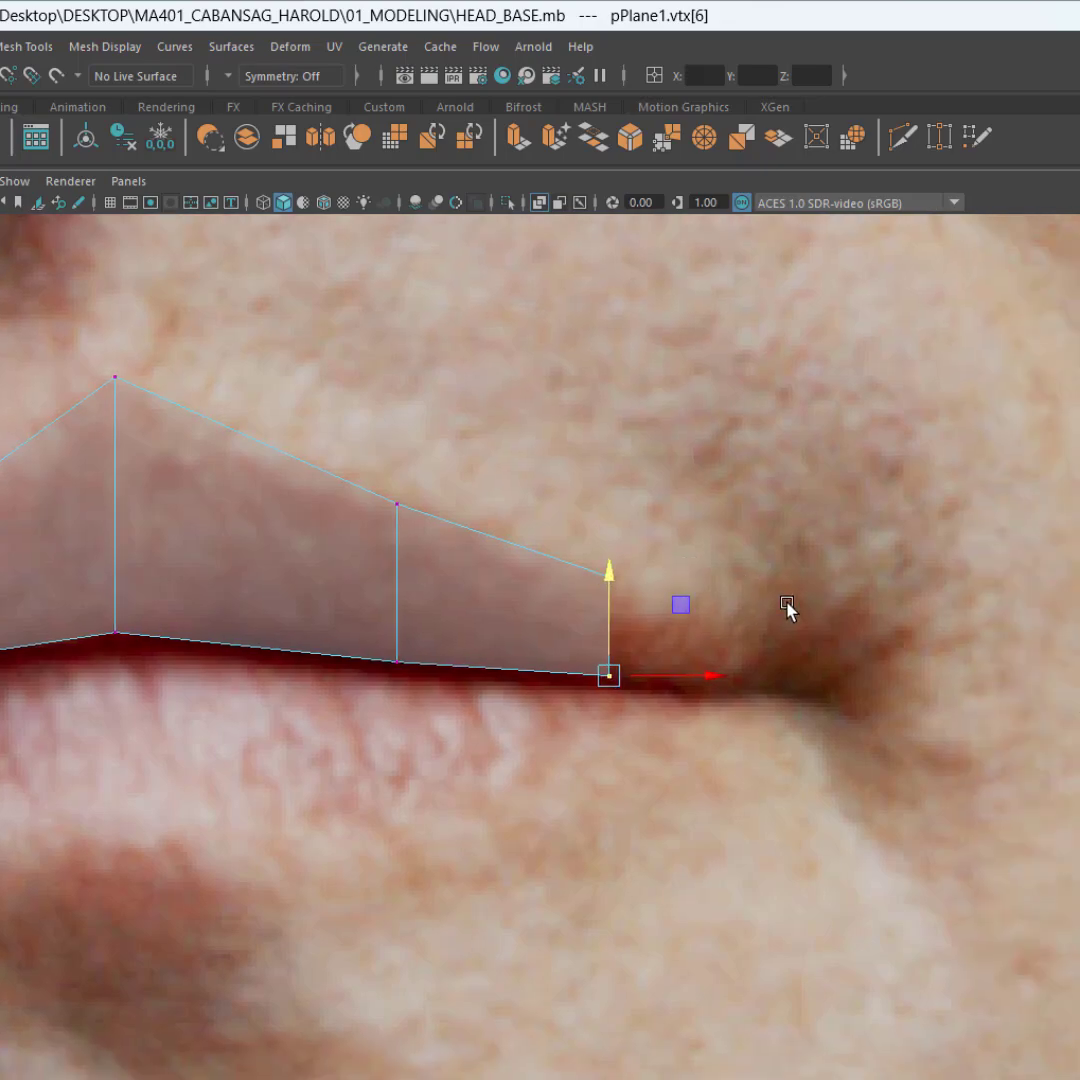
Step: Fine-tune the outermost face's top outer vertex and extrude its outer edge to the mouth corner
drag(540, 594, 541, 594)
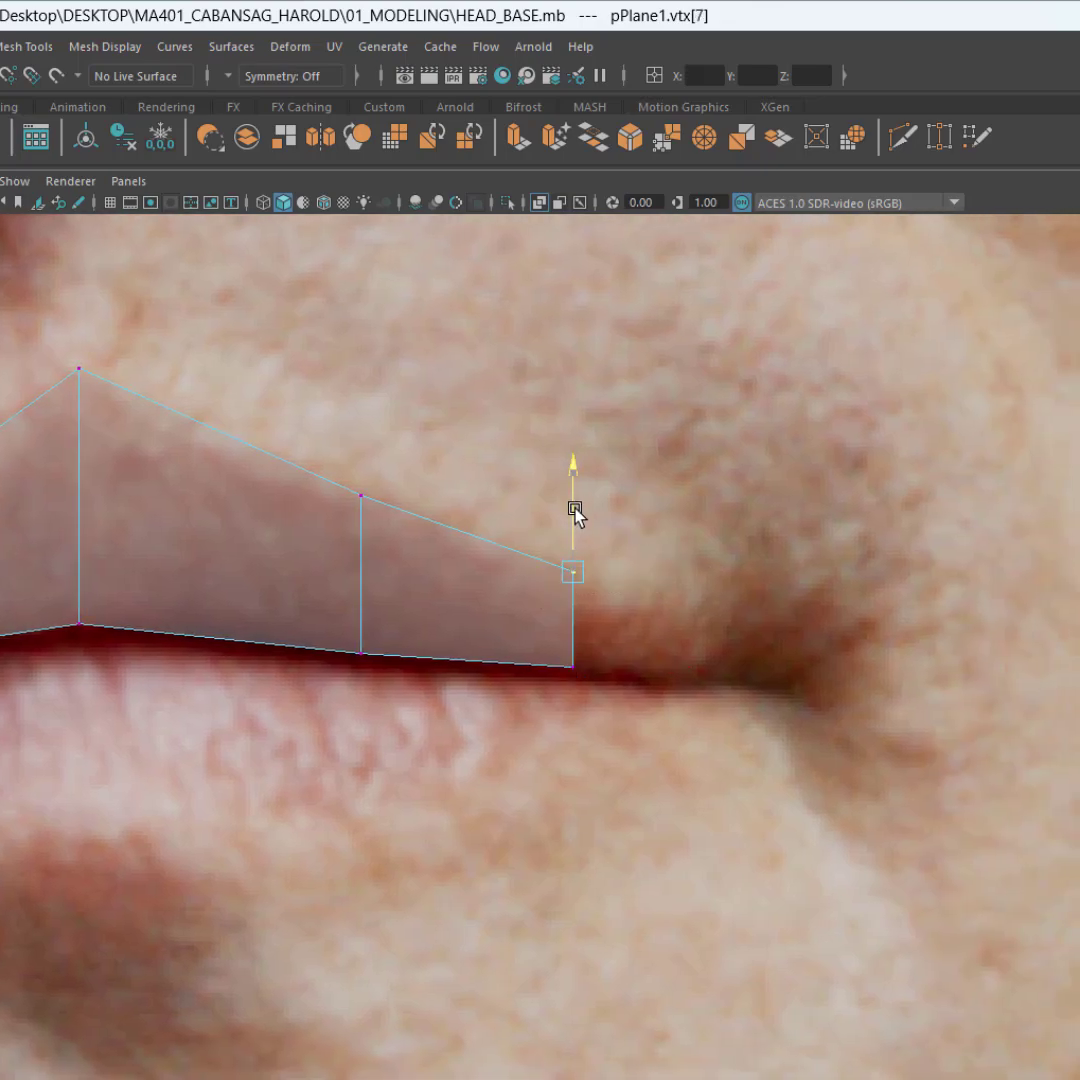
alt+middle_drag(820, 641, 905, 659)
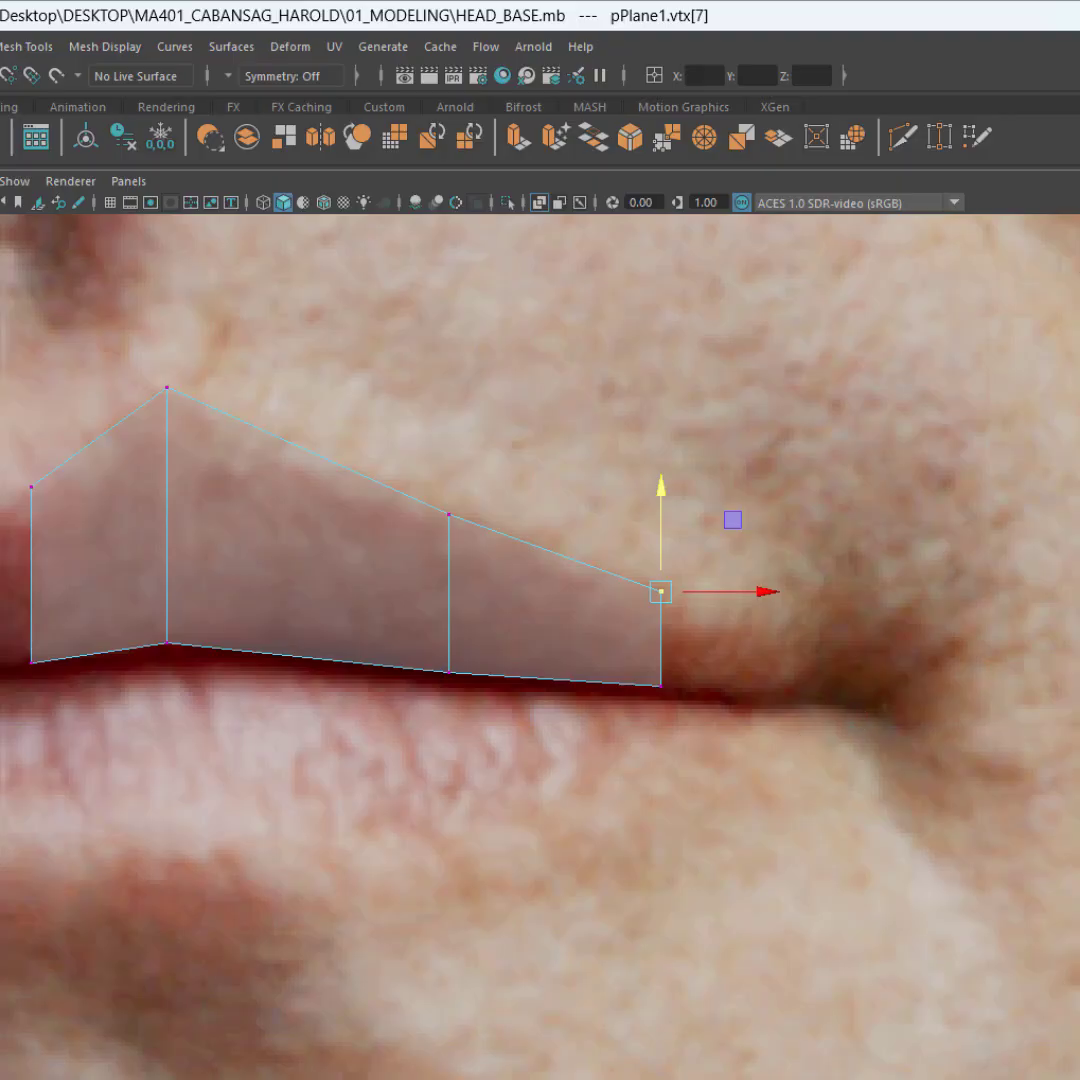
key(F10)
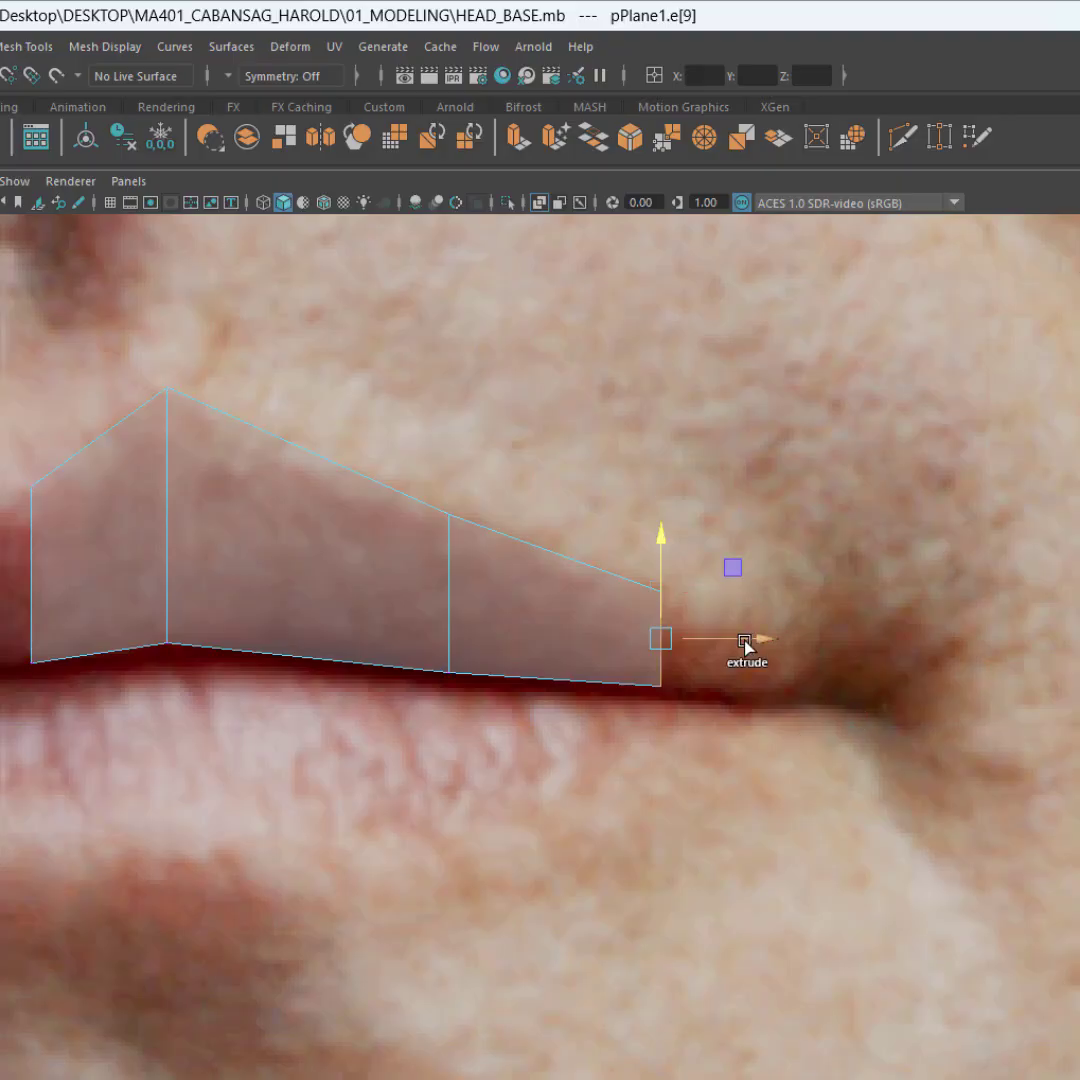
shift+drag(745, 645, 943, 644)
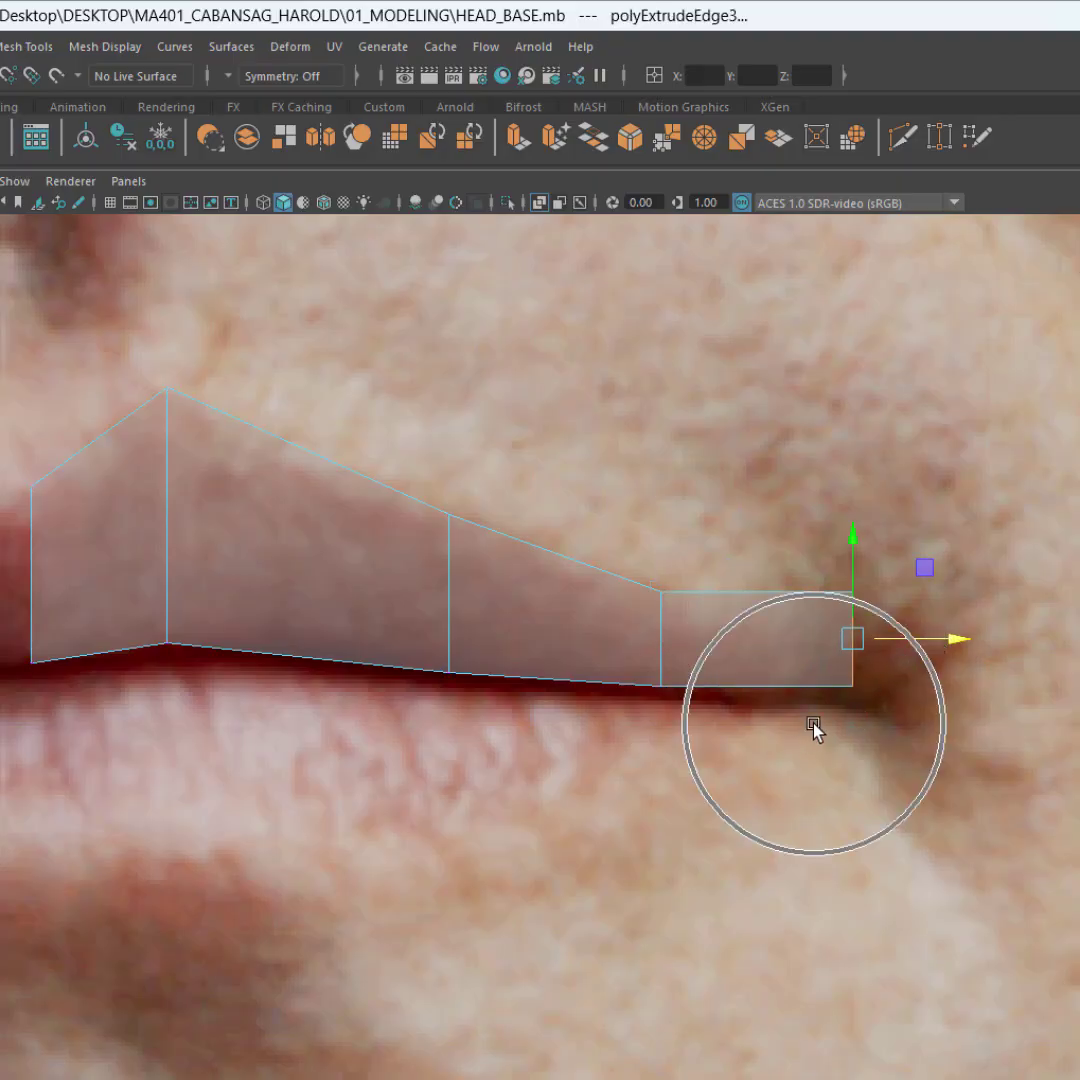
Step: Lower the new face's top outer vertex onto the upper lip contour and its bottom outer vertex onto the mouth line
key(F9)
drag(856, 494, 762, 638)
drag(849, 514, 841, 572)
drag(882, 678, 824, 707)
drag(851, 588, 851, 599)
drag(931, 608, 805, 676)
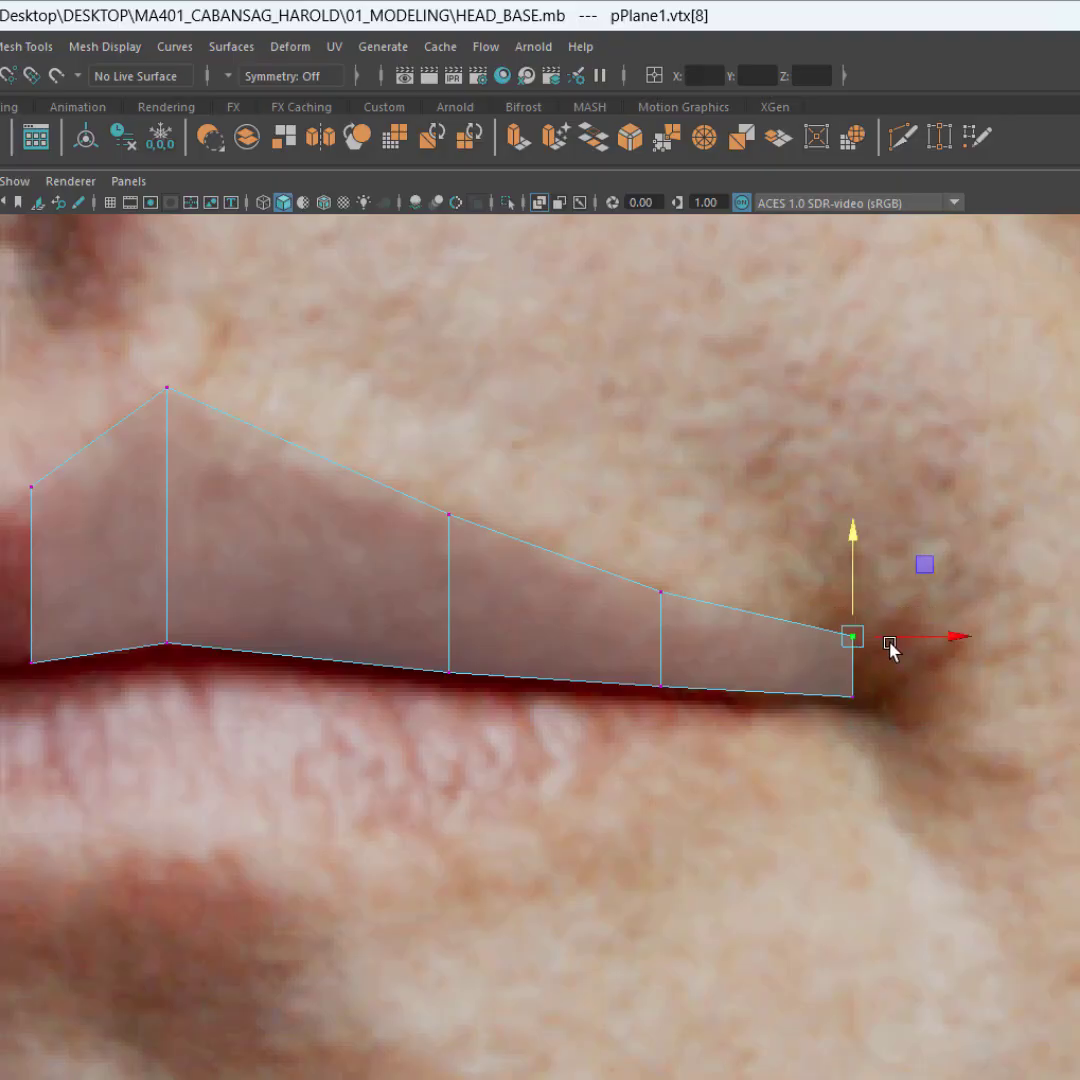
Step: Slant the end edge by moving its top vertex outward past the mouth corner and its bottom vertex slightly outward
drag(921, 640, 978, 641)
click(873, 691)
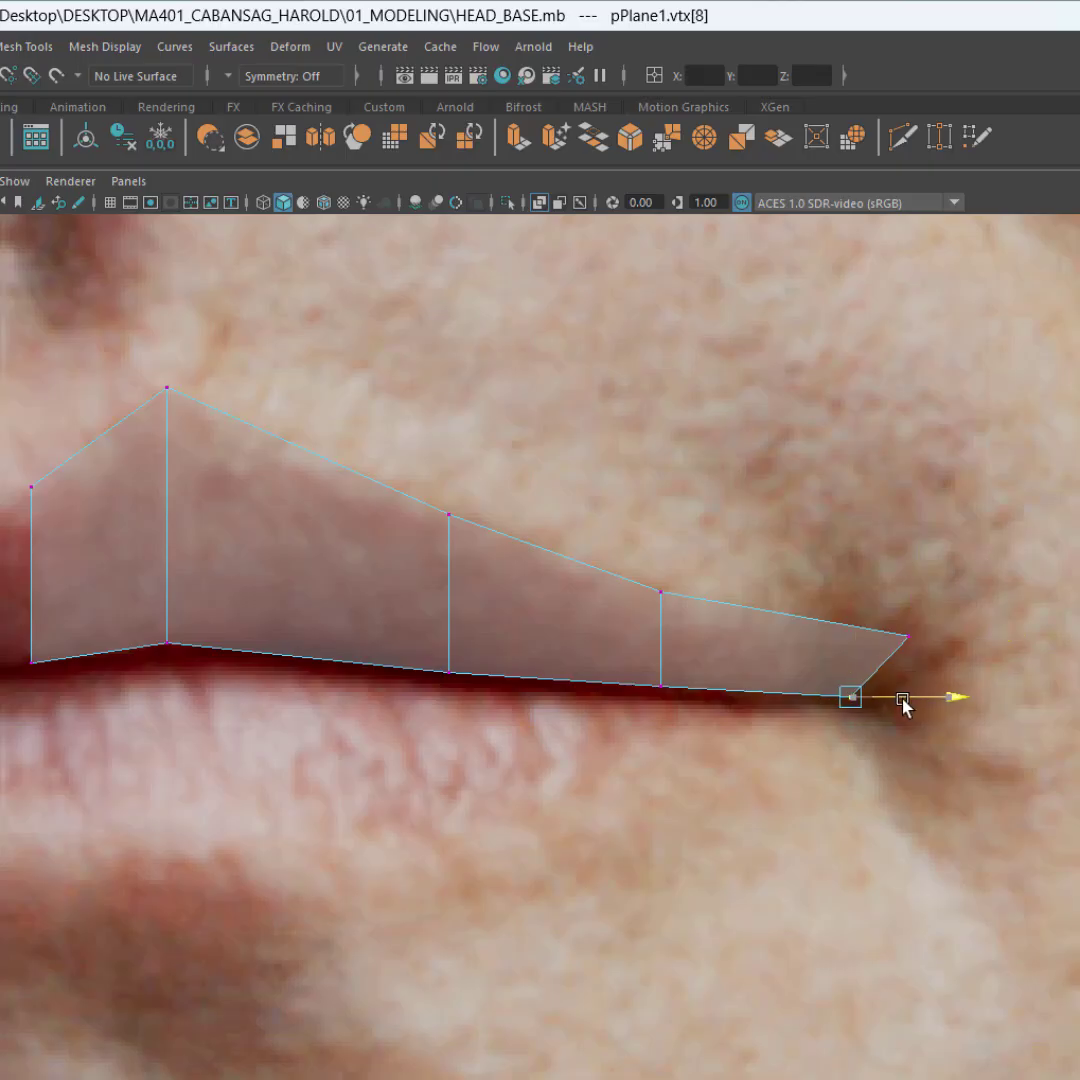
alt+middle_drag(873, 730, 931, 679)
scroll(942, 670, up, 2)
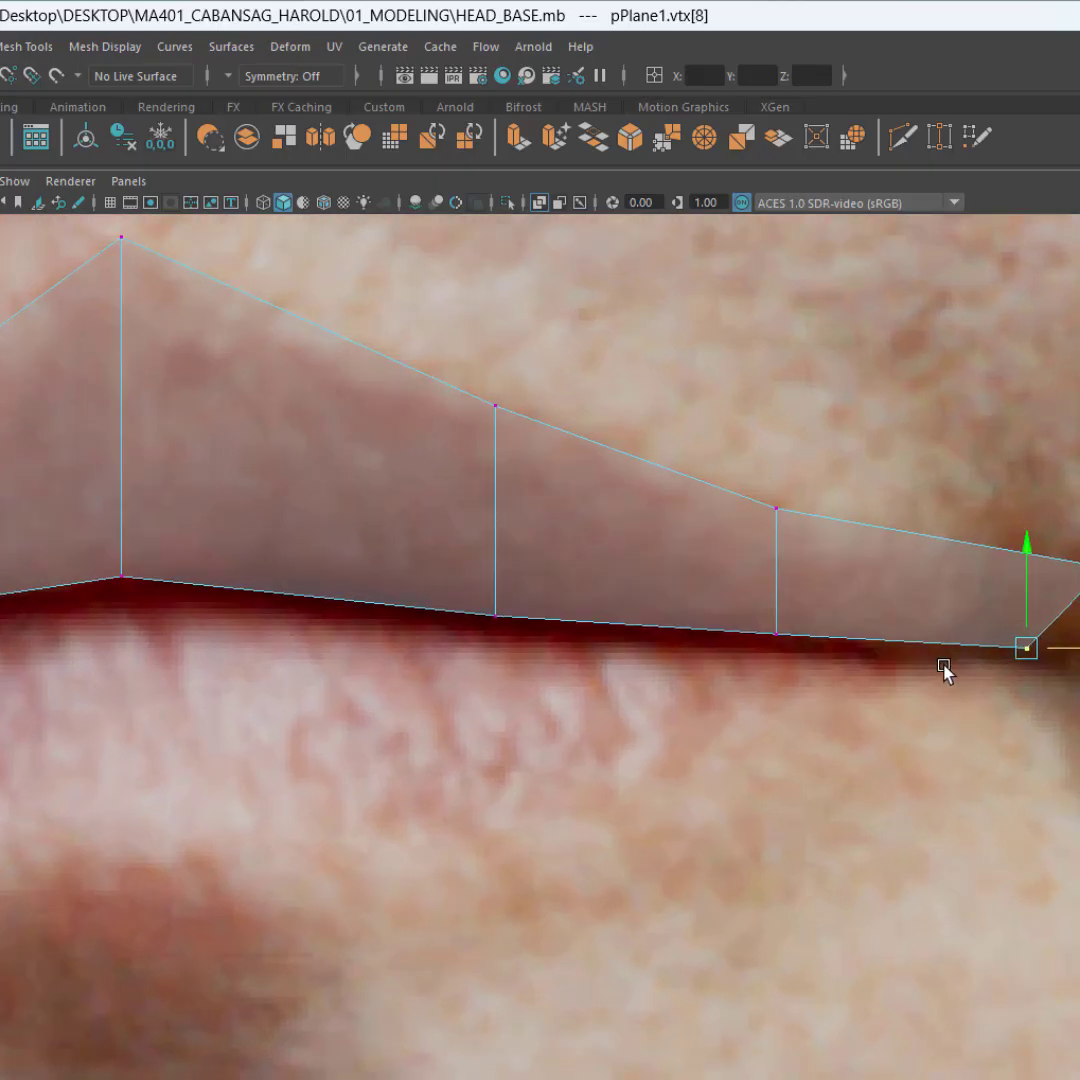
alt+middle_drag(1015, 698, 832, 696)
scroll(1052, 548, up, 1)
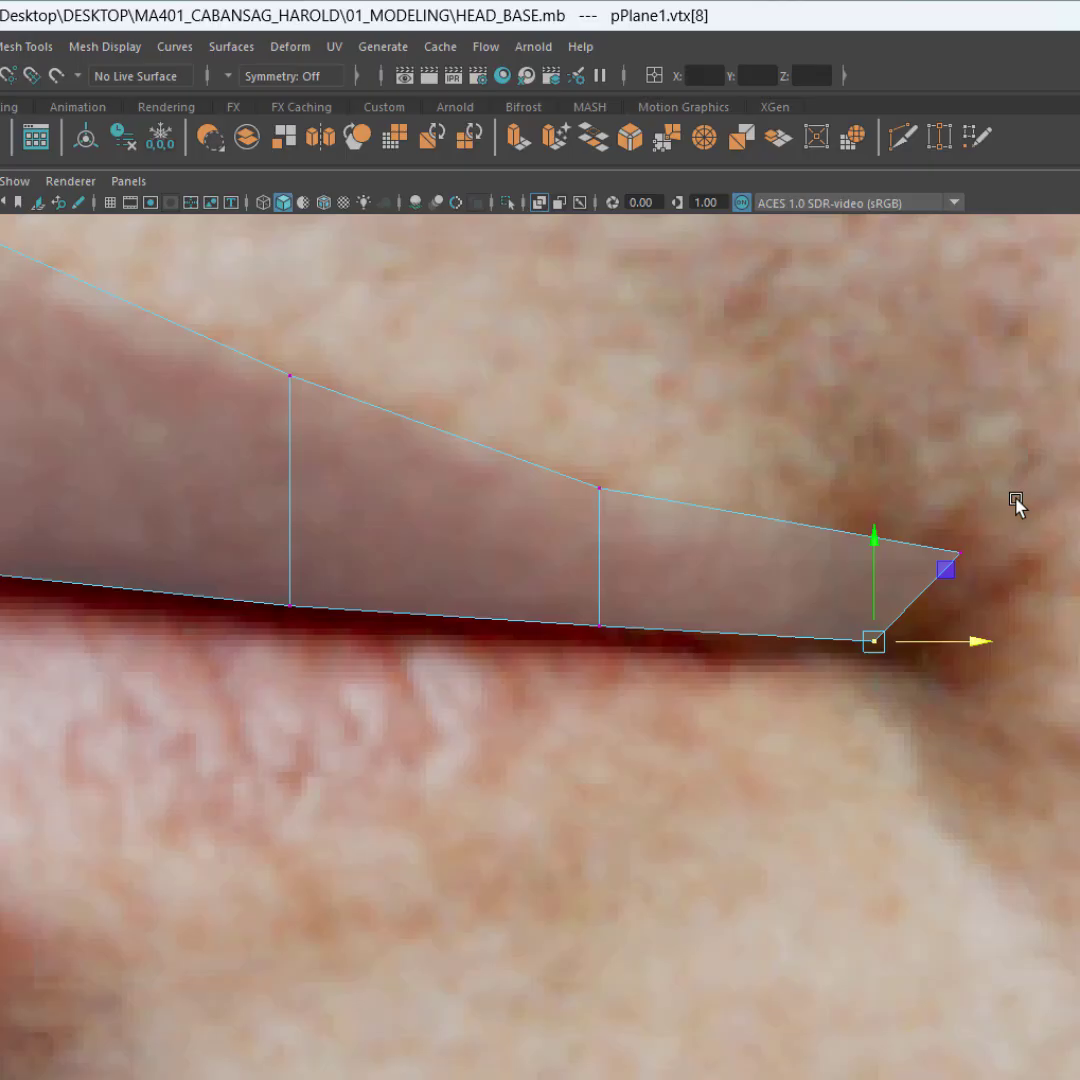
click(985, 556)
click(890, 645)
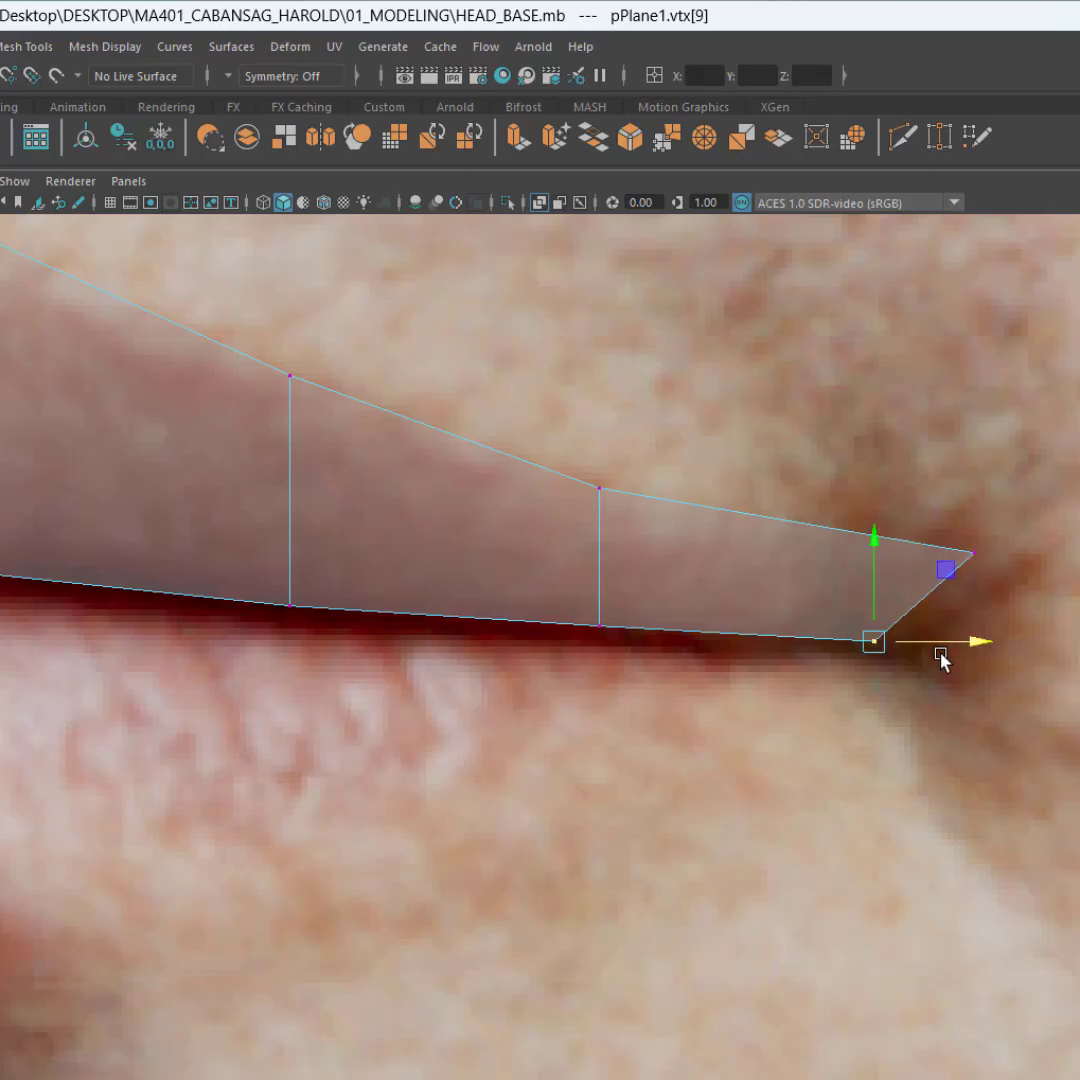
click(823, 609)
drag(823, 609, 953, 643)
click(949, 748)
alt+middle_drag(977, 748, 1079, 781)
scroll(1006, 757, down, 8)
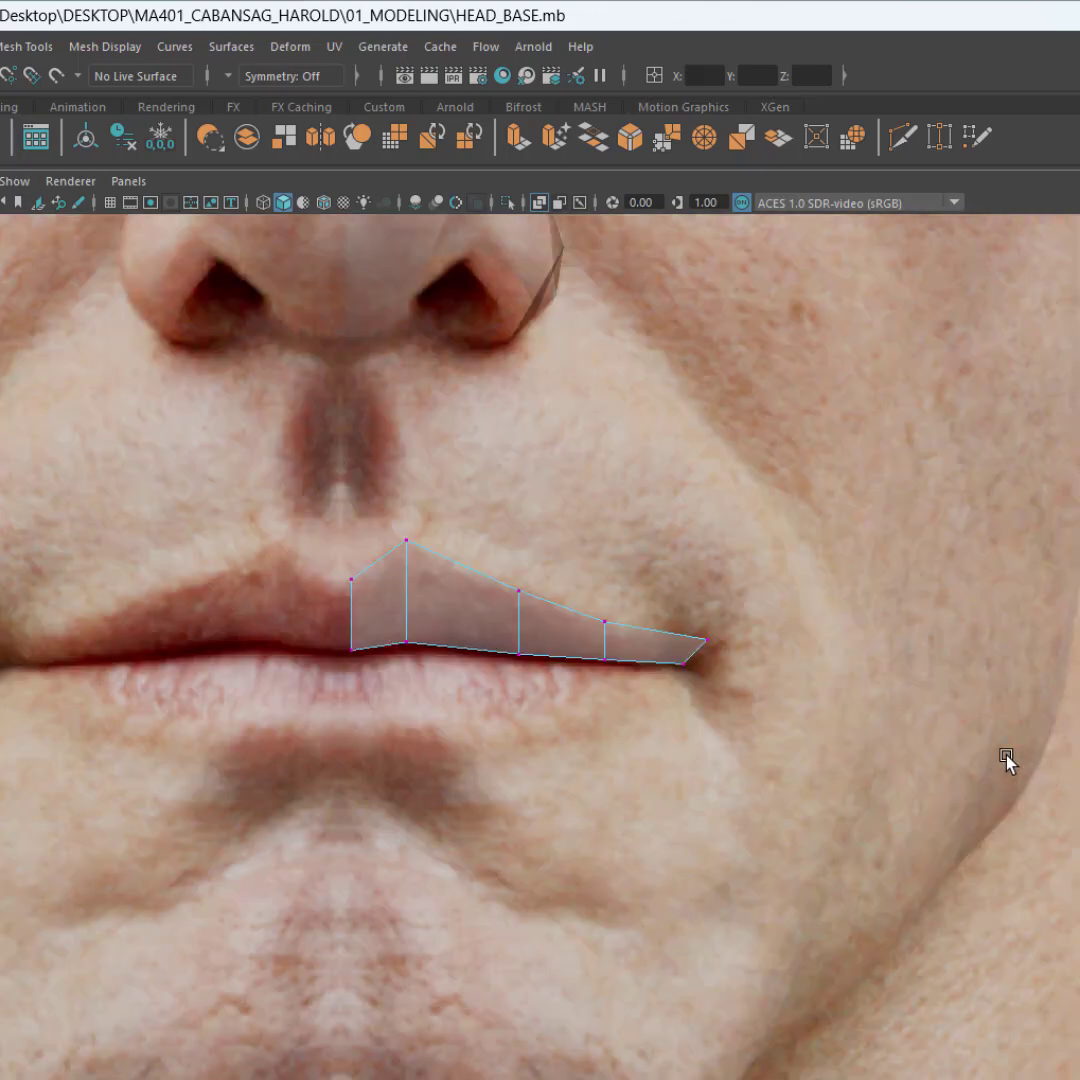
Step: Extrude the slanted end edge straight down to start the turn around the mouth corner
scroll(862, 705, up, 4)
scroll(884, 726, up, 2)
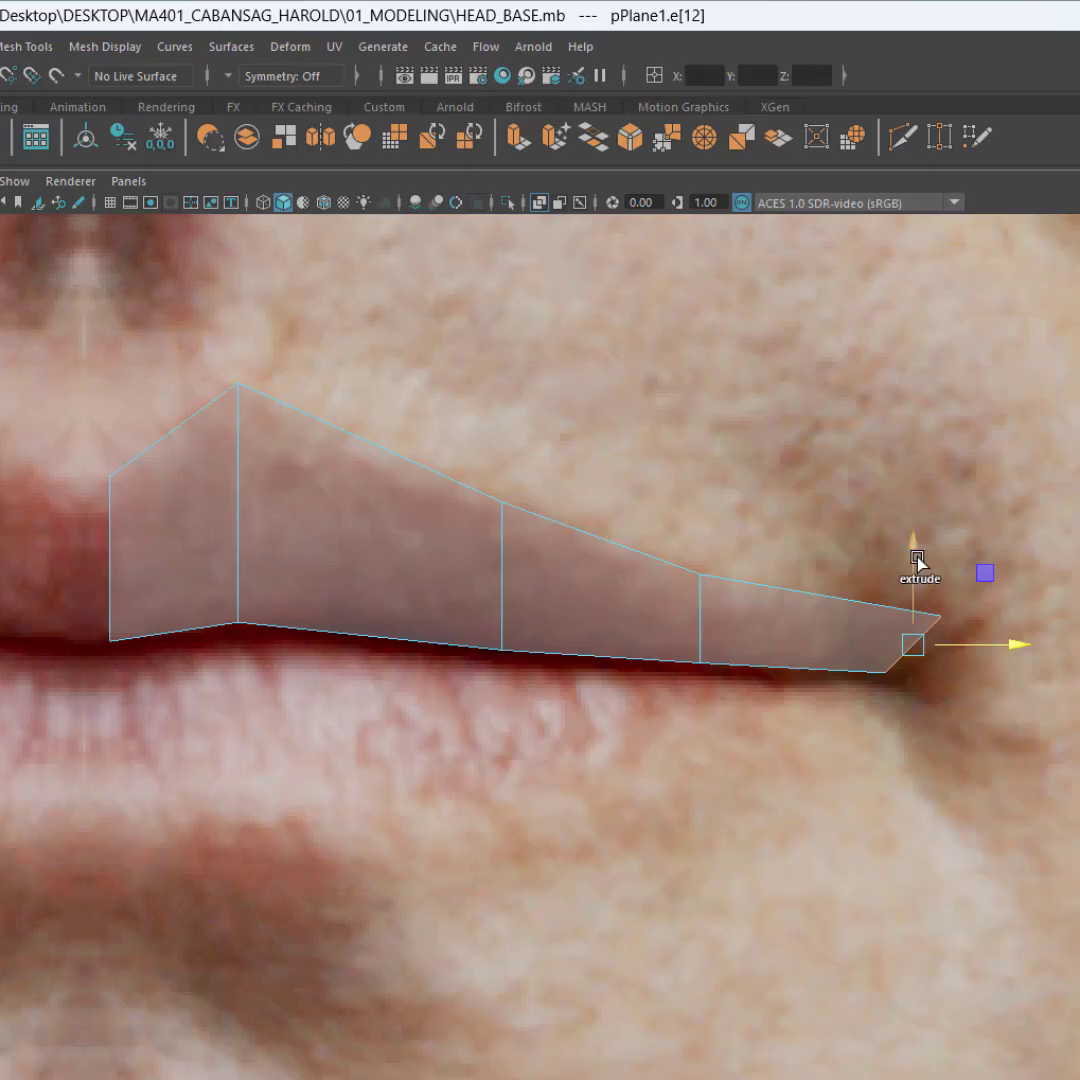
shift+drag(914, 562, 914, 655)
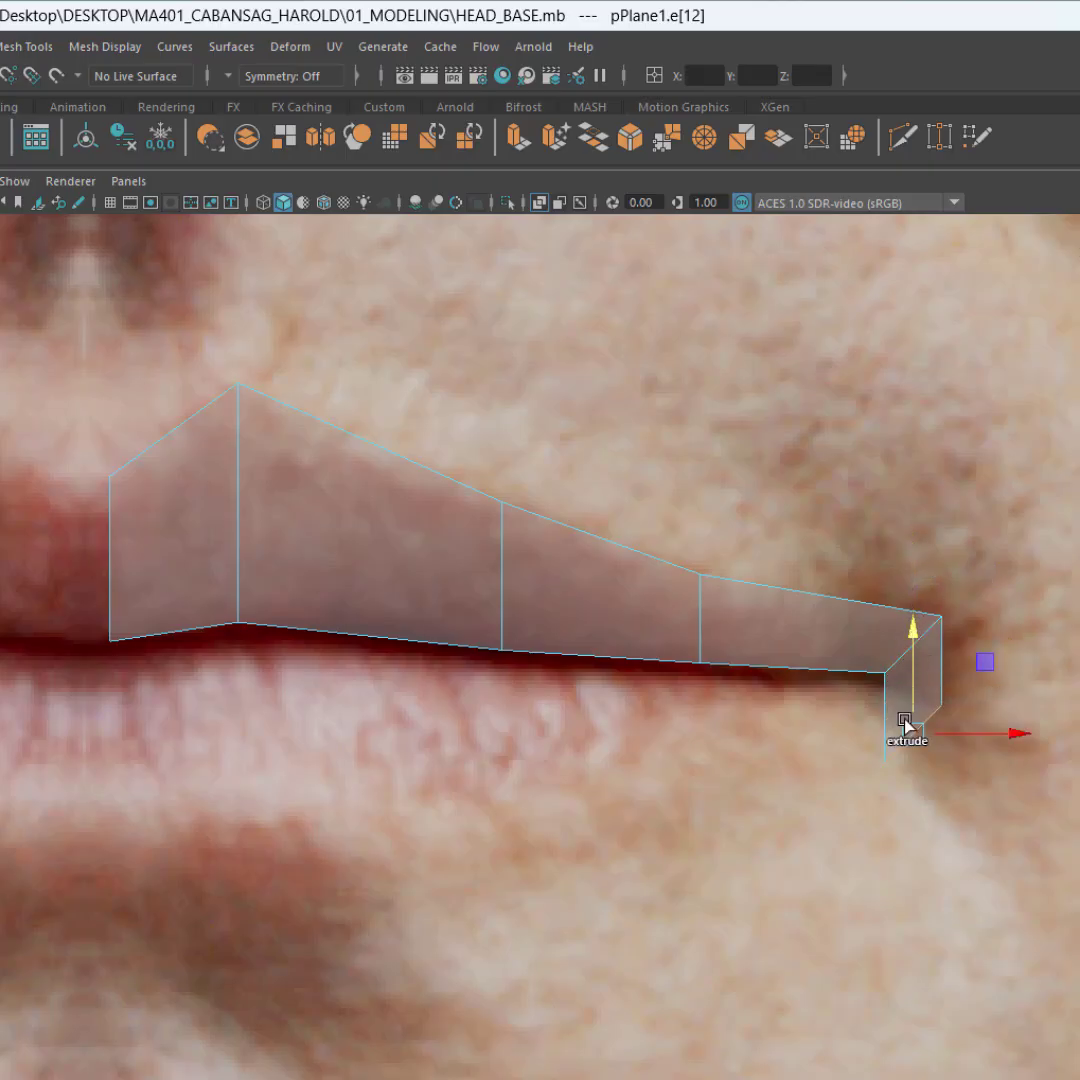
scroll(964, 718, up, 3)
alt+middle_drag(1022, 725, 402, 622)
scroll(735, 645, up, 4)
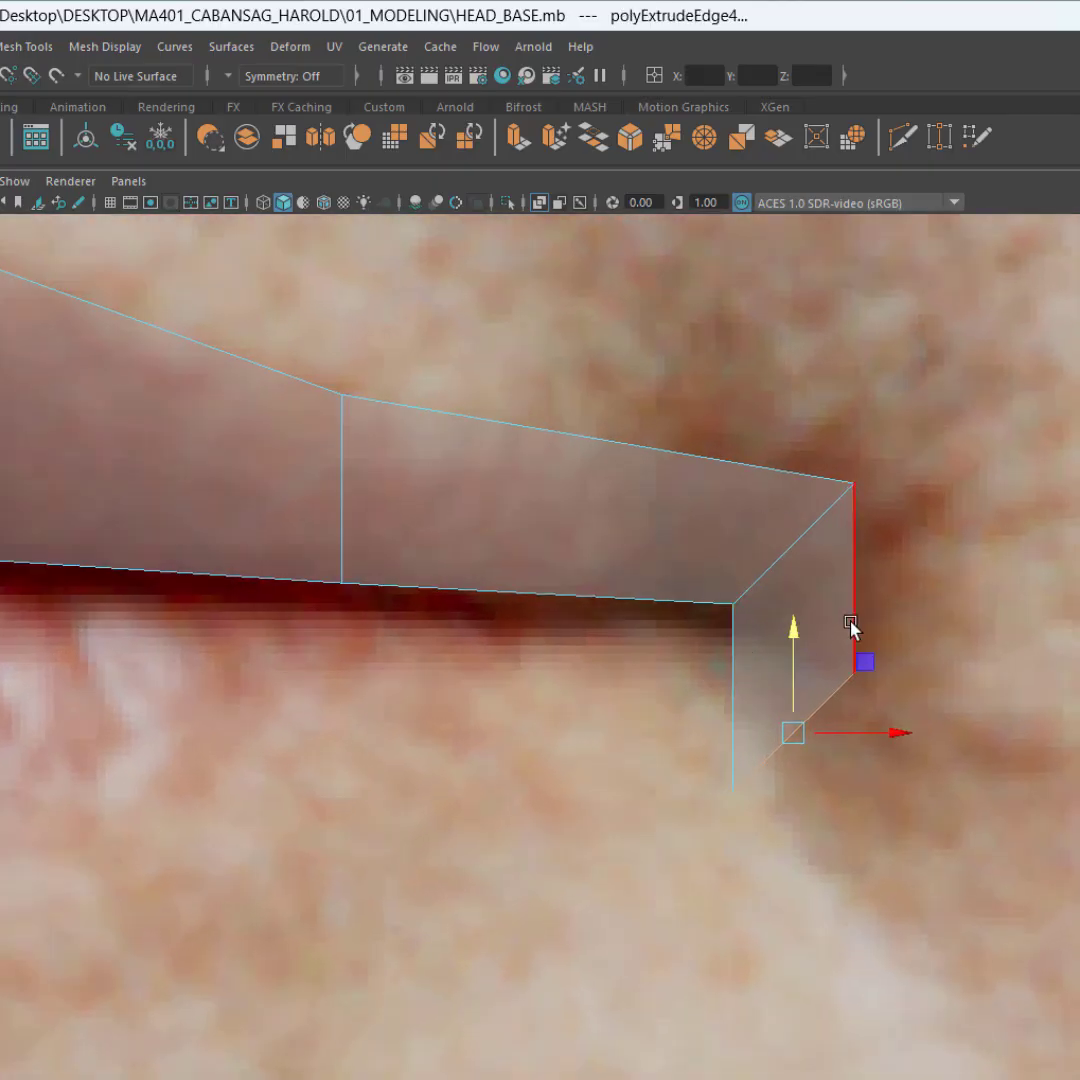
Step: Raise the corner face's bottom inner vertex close to the mouth line and lower its bottom outer vertex
key(F9)
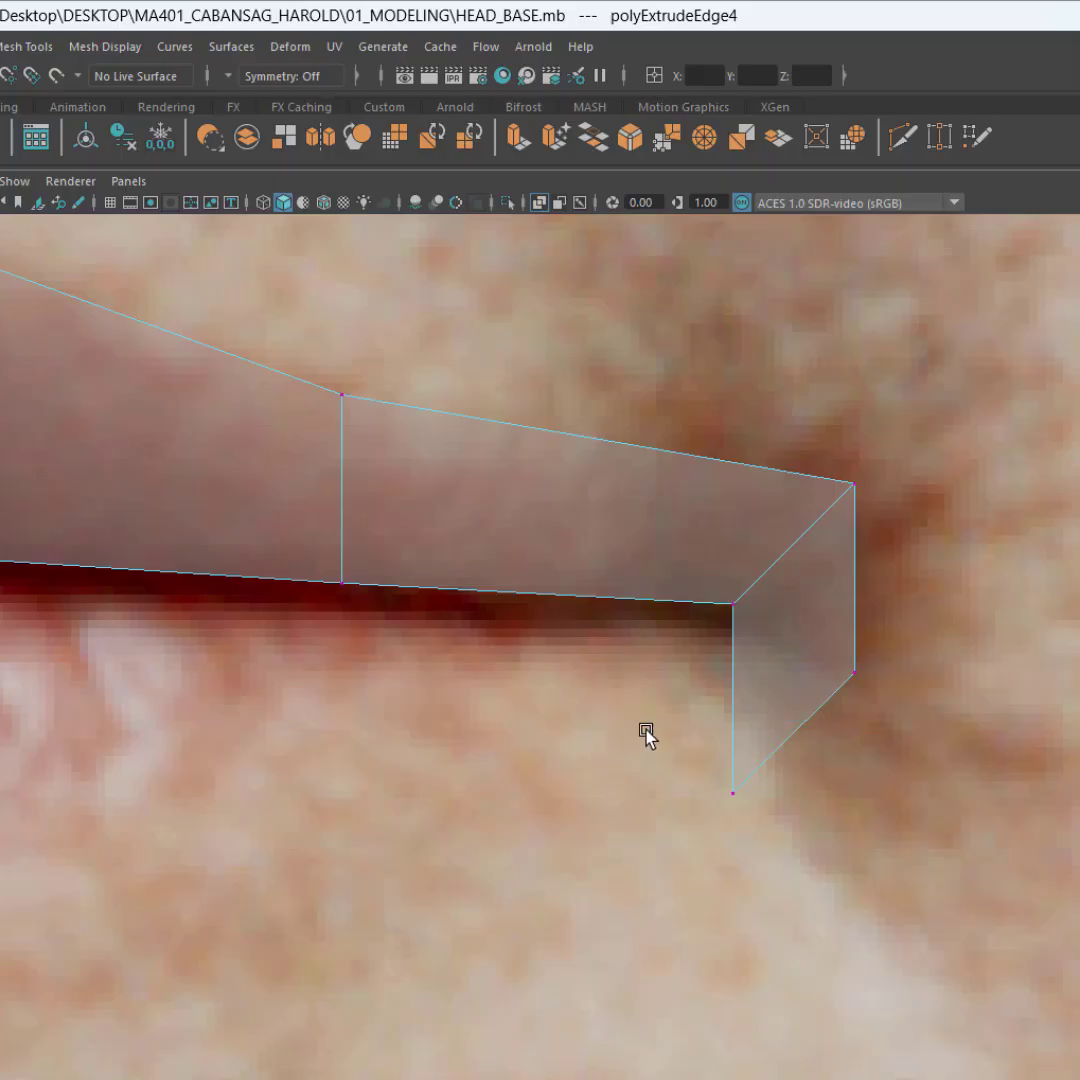
drag(769, 872, 771, 876)
drag(737, 714, 734, 581)
drag(856, 695, 858, 618)
alt+middle_drag(846, 904, 767, 962)
Step: Shift the four mouth-corner vertices outward, and bring the upper outer one slightly down and the upper inner one slightly up
drag(916, 416, 618, 836)
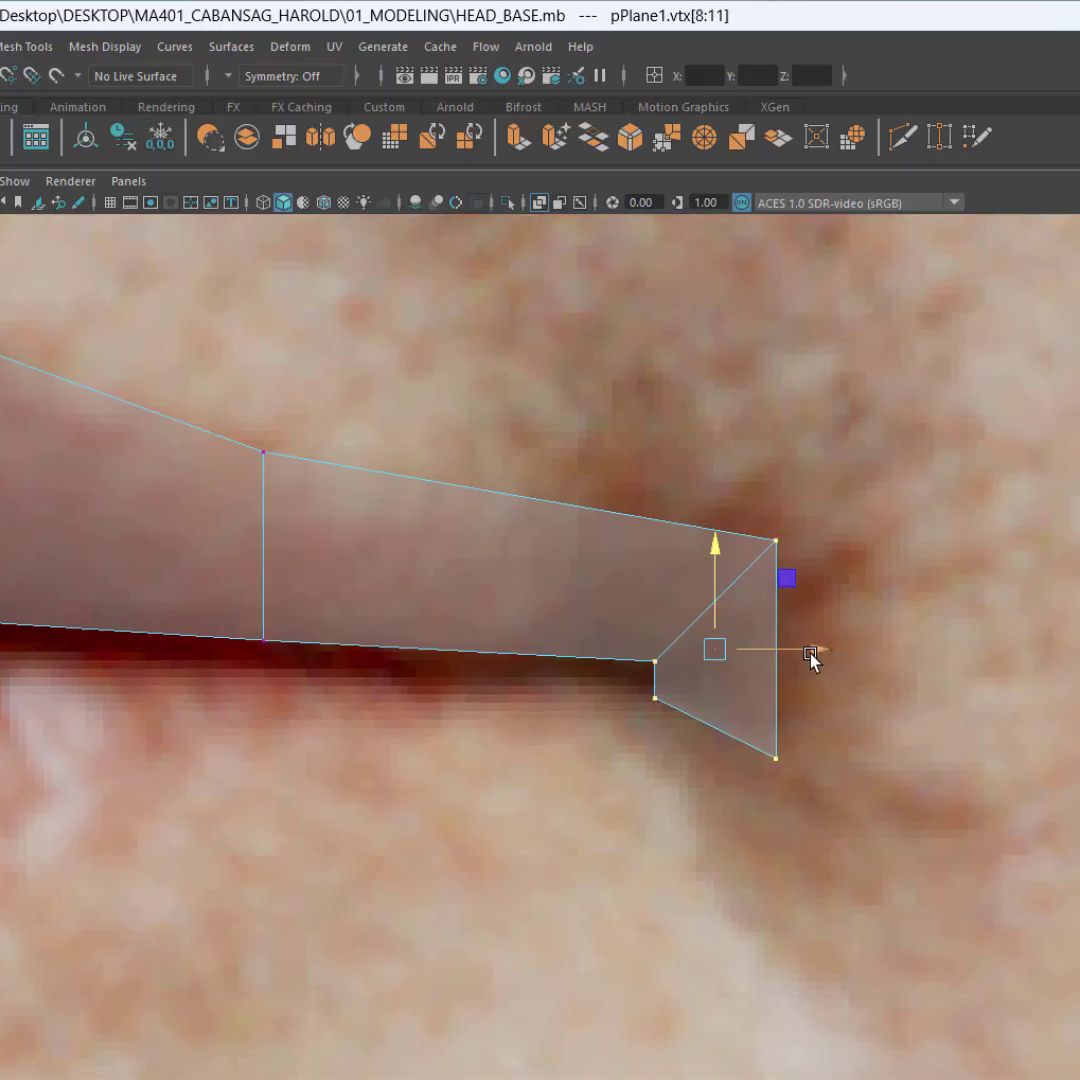
drag(812, 655, 852, 652)
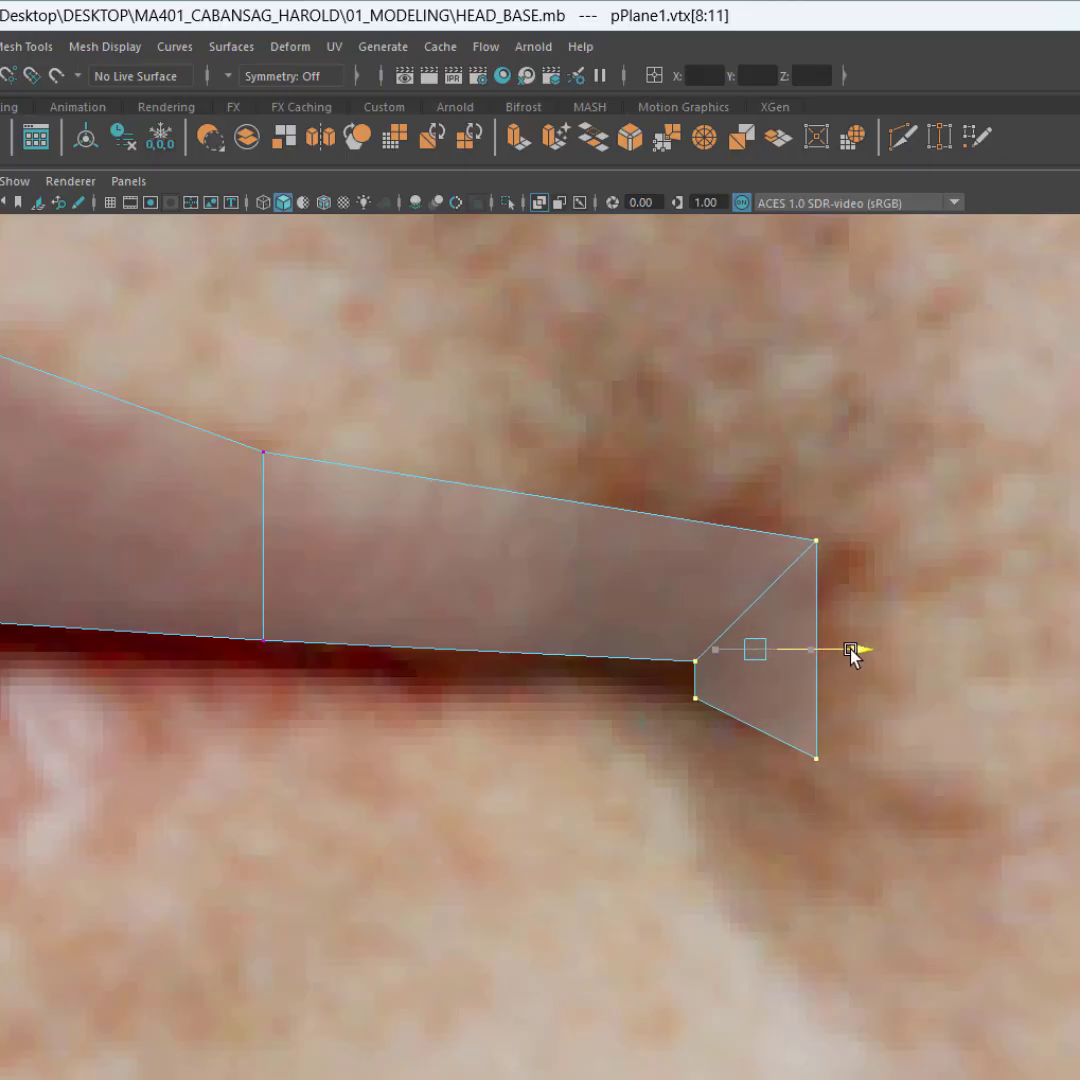
drag(868, 453, 780, 585)
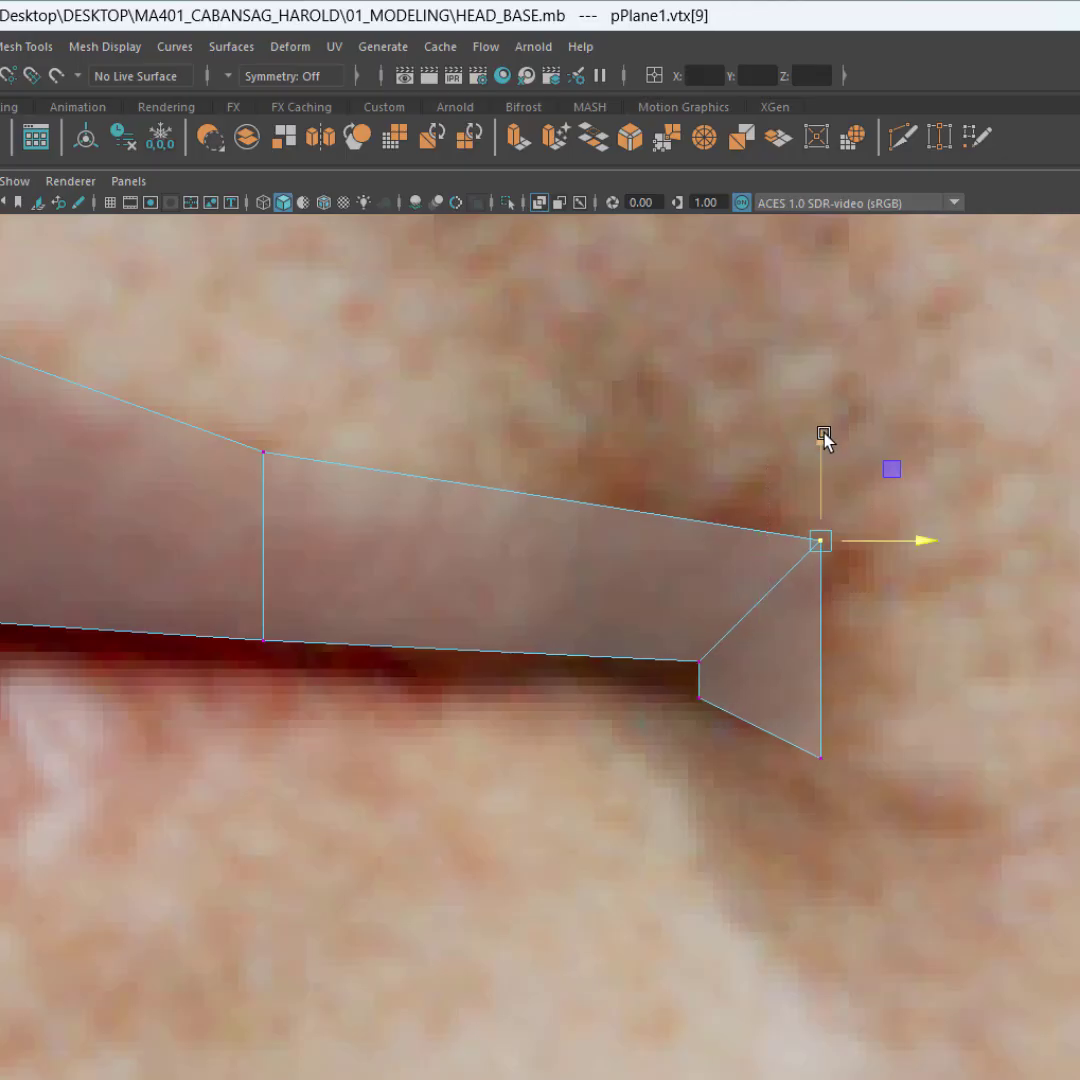
drag(824, 435, 820, 448)
drag(671, 627, 709, 681)
drag(700, 605, 699, 597)
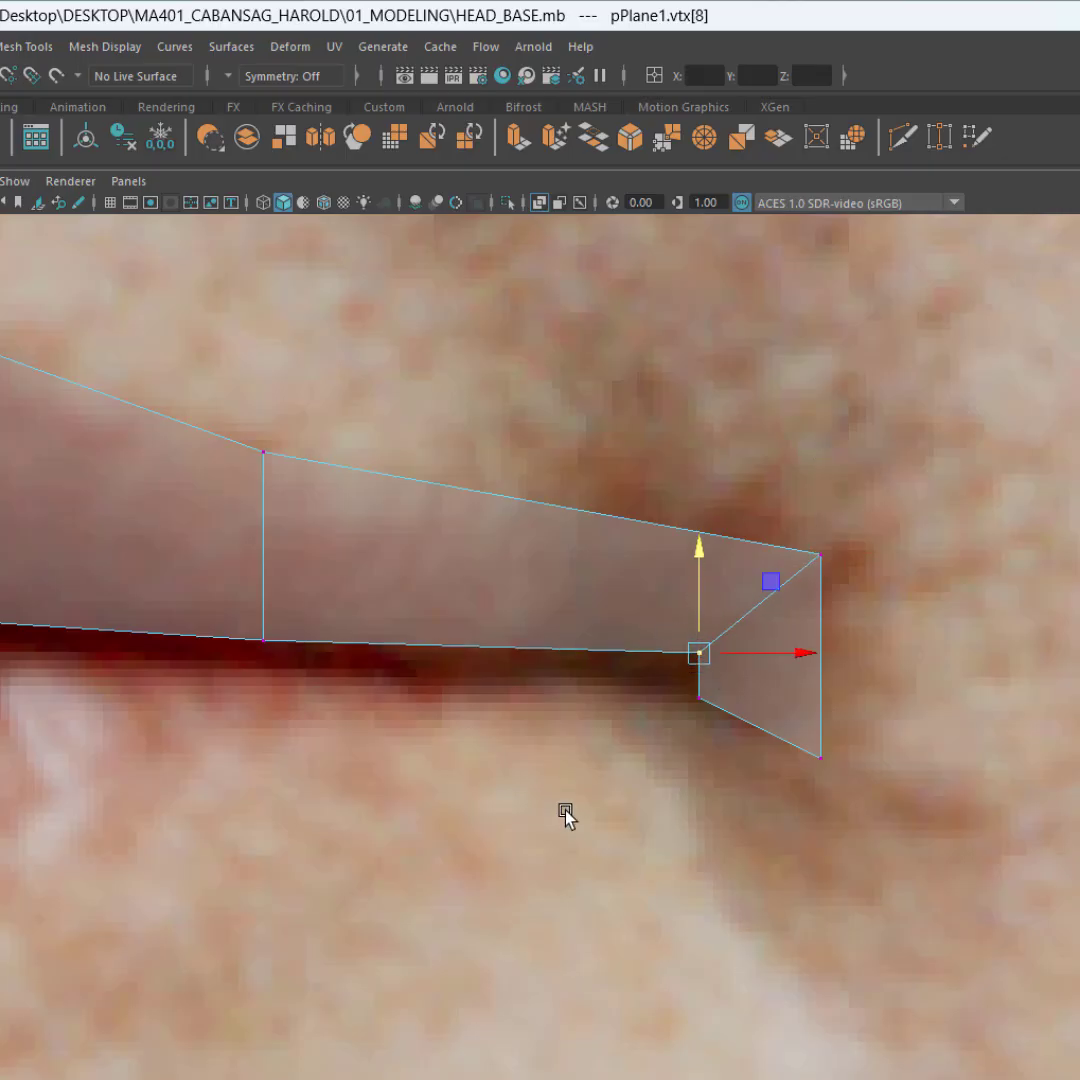
click(566, 816)
Step: Nudge the corner face's two outer vertices slightly outward and raise its two bottom vertices a little
scroll(620, 820, down, 6)
scroll(535, 605, up, 2)
scroll(755, 747, up, 2)
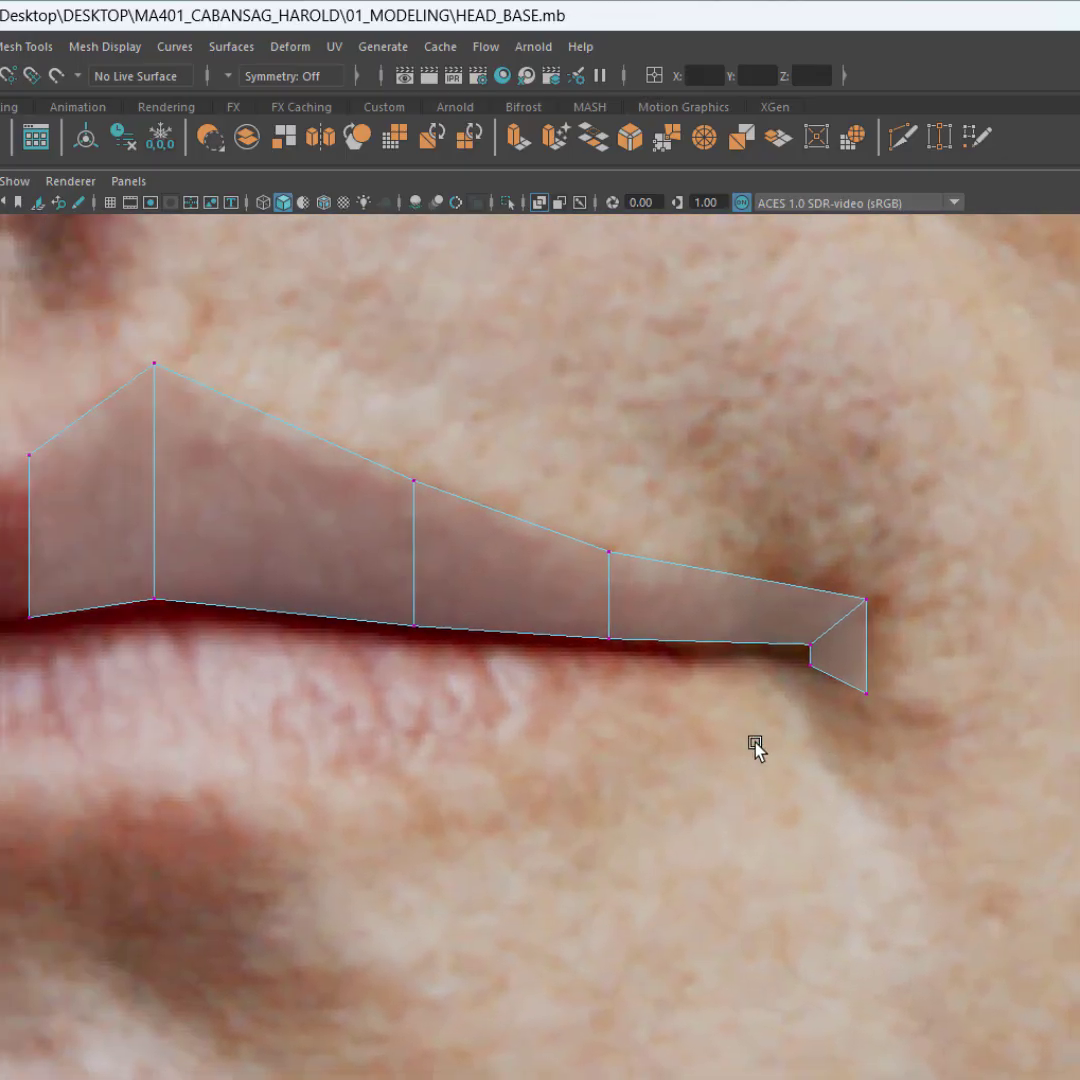
scroll(909, 646, up, 2)
drag(952, 785, 1078, 550)
drag(1073, 635, 1079, 631)
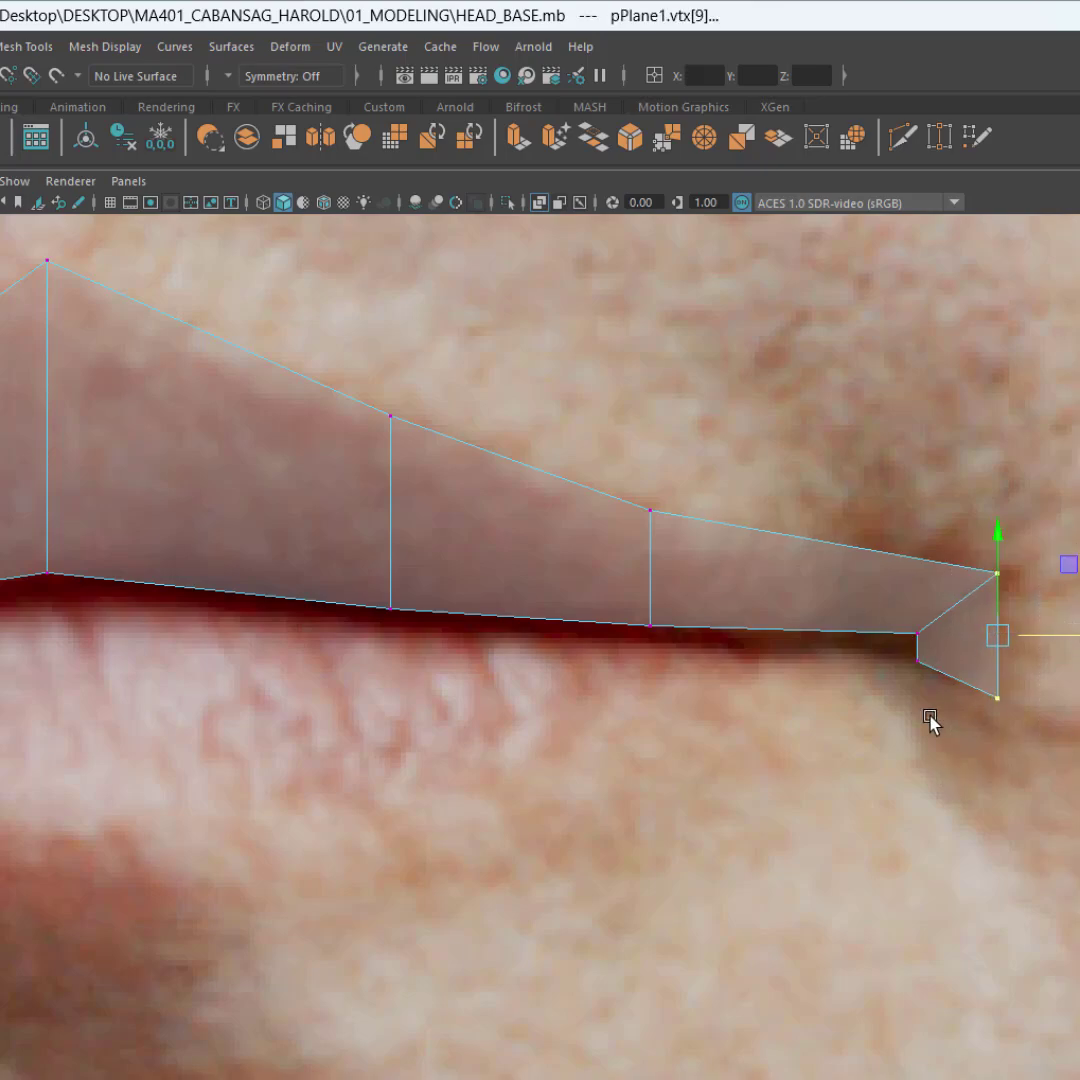
click(711, 722)
alt+middle_drag(711, 722, 847, 733)
alt+middle_drag(725, 732, 655, 704)
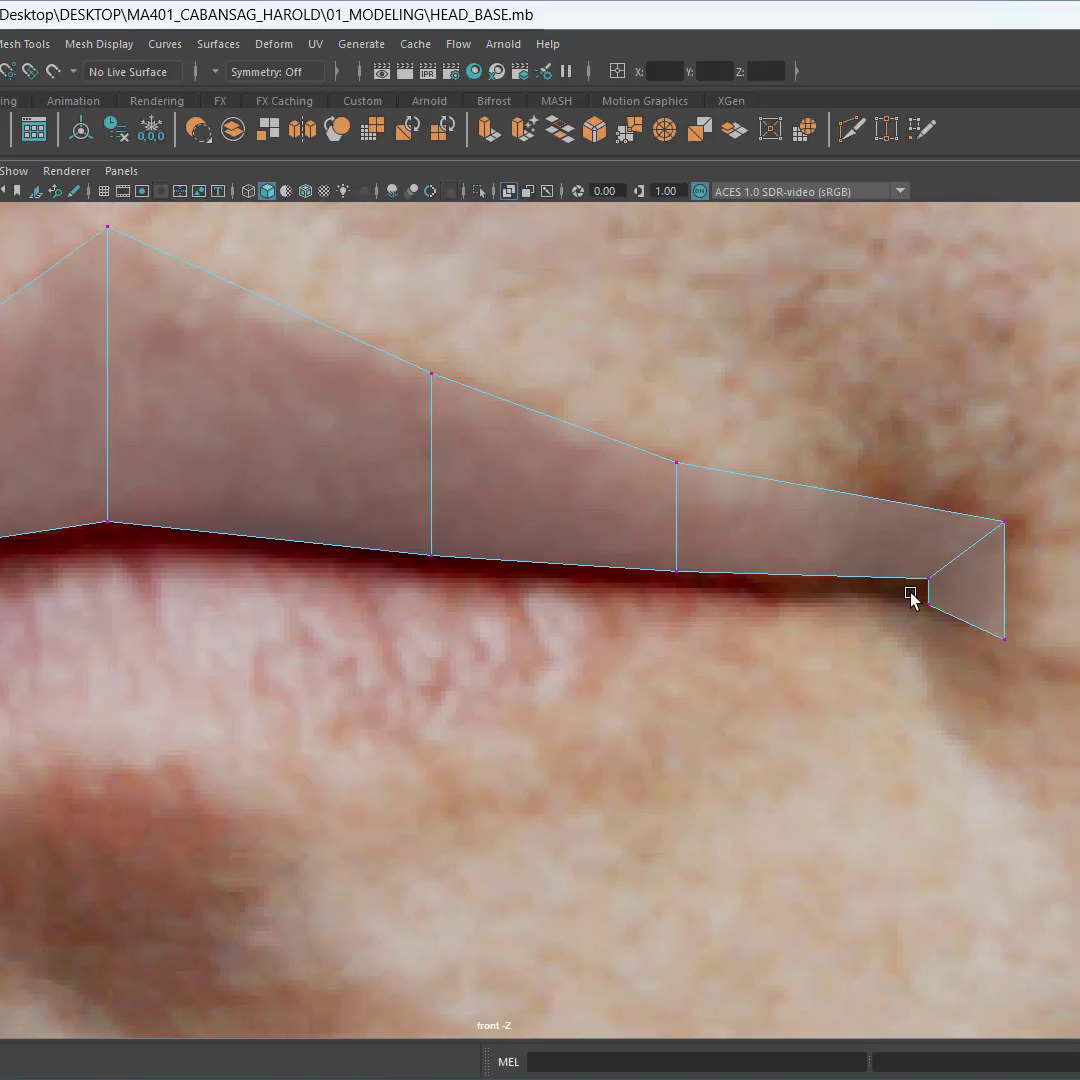
drag(1048, 697, 1049, 698)
drag(969, 564, 971, 560)
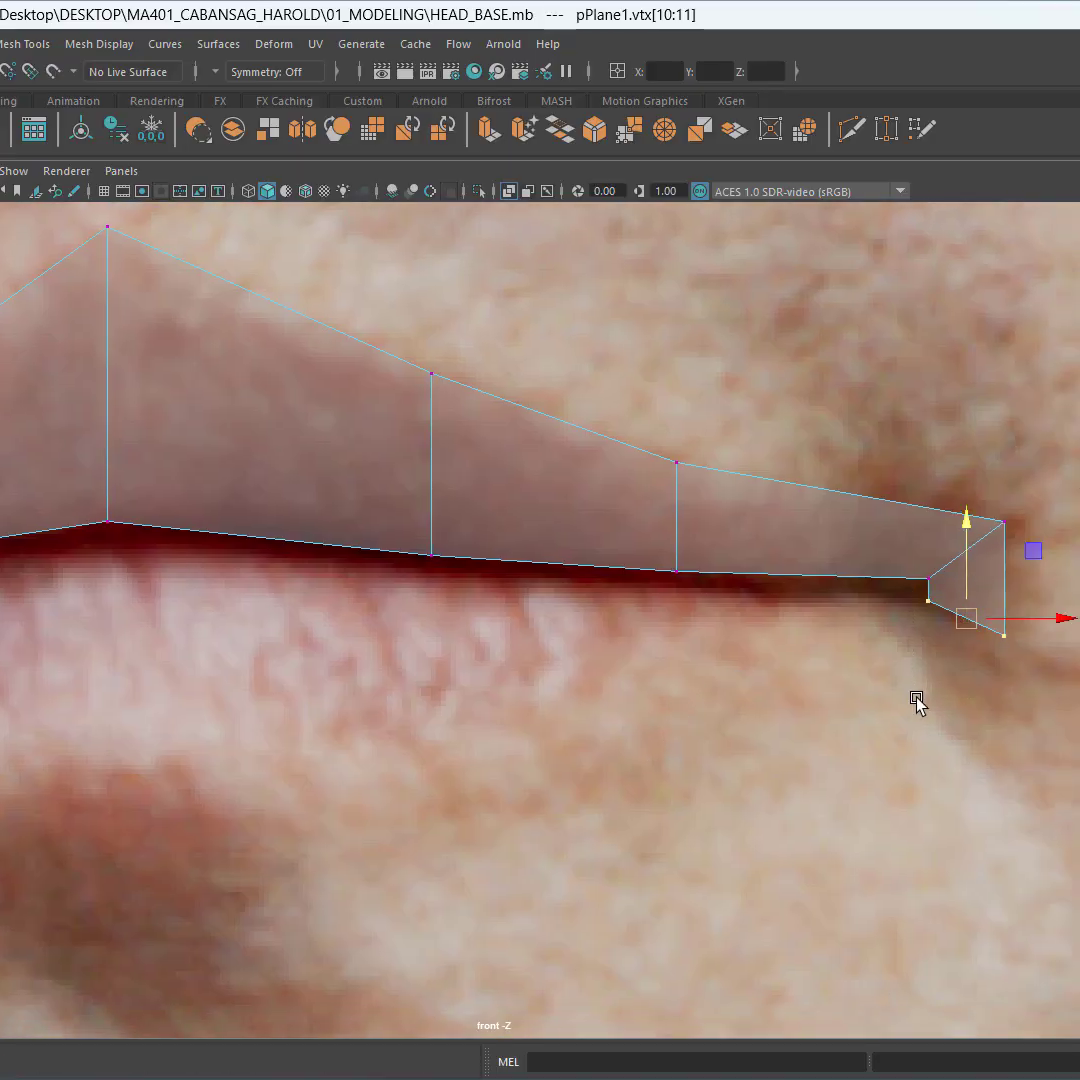
click(914, 700)
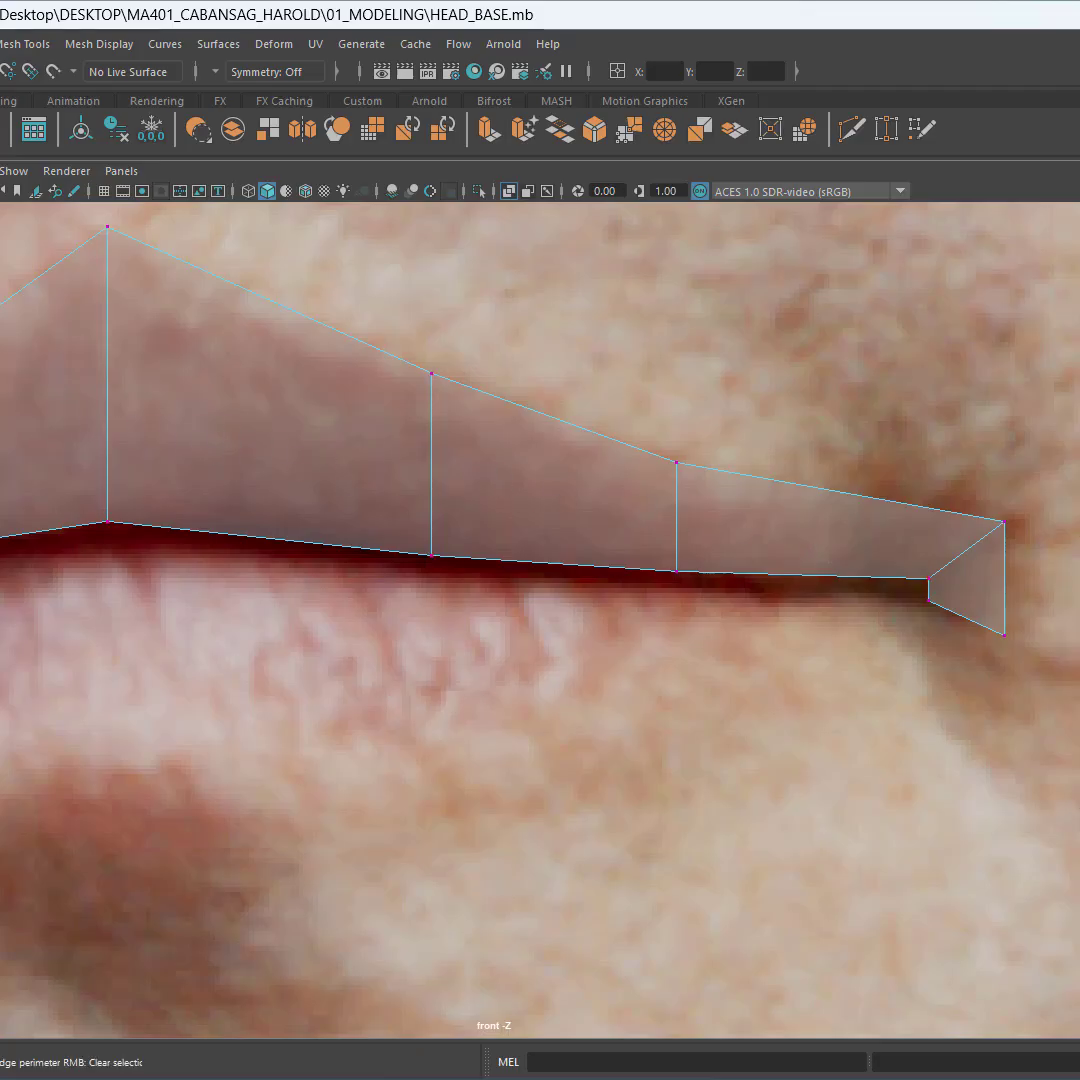
Step: Extrude the corner face's bottom edge inward along the lower lip to near the face's centre line
key(w)
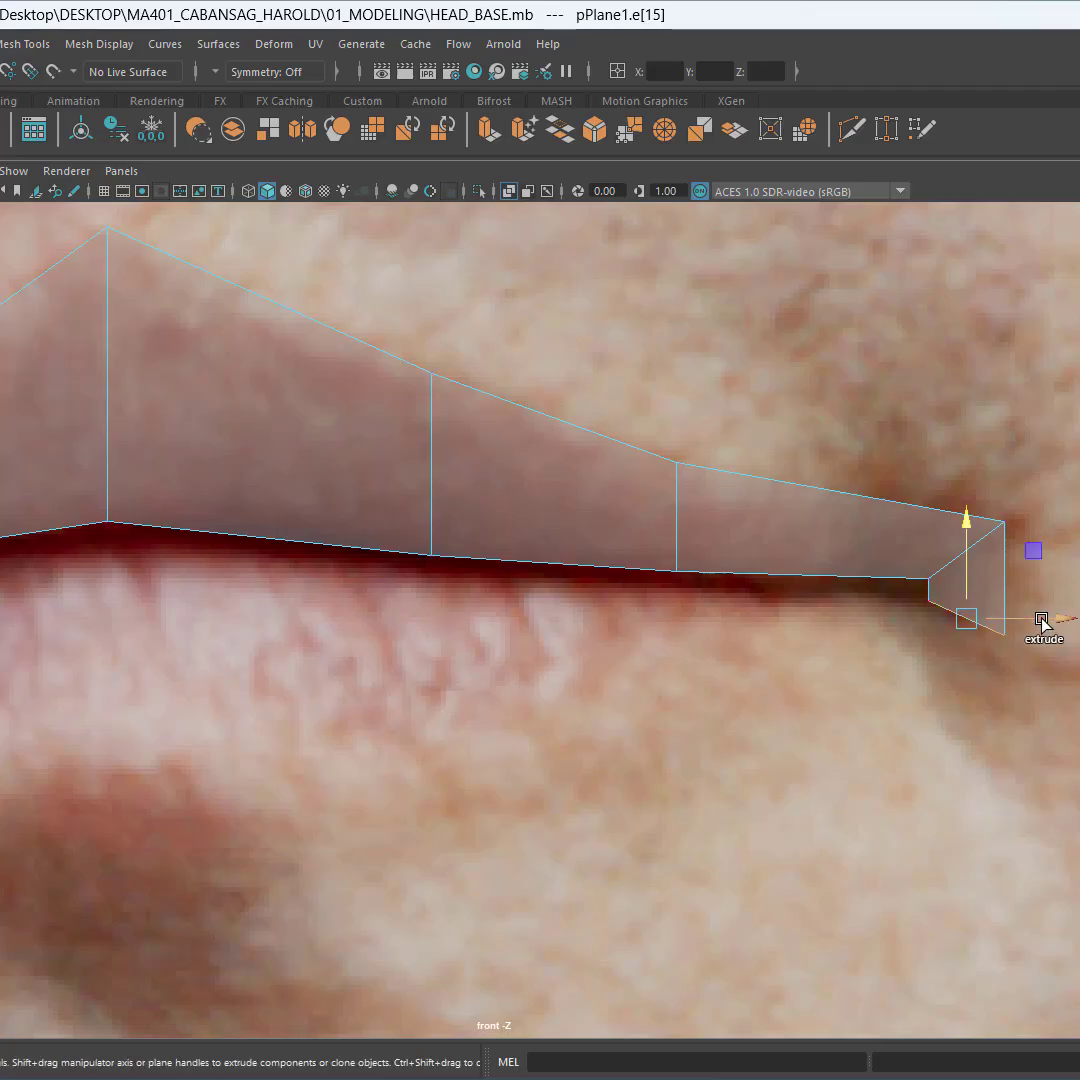
shift+drag(1044, 618, 75, 575)
click(135, 701)
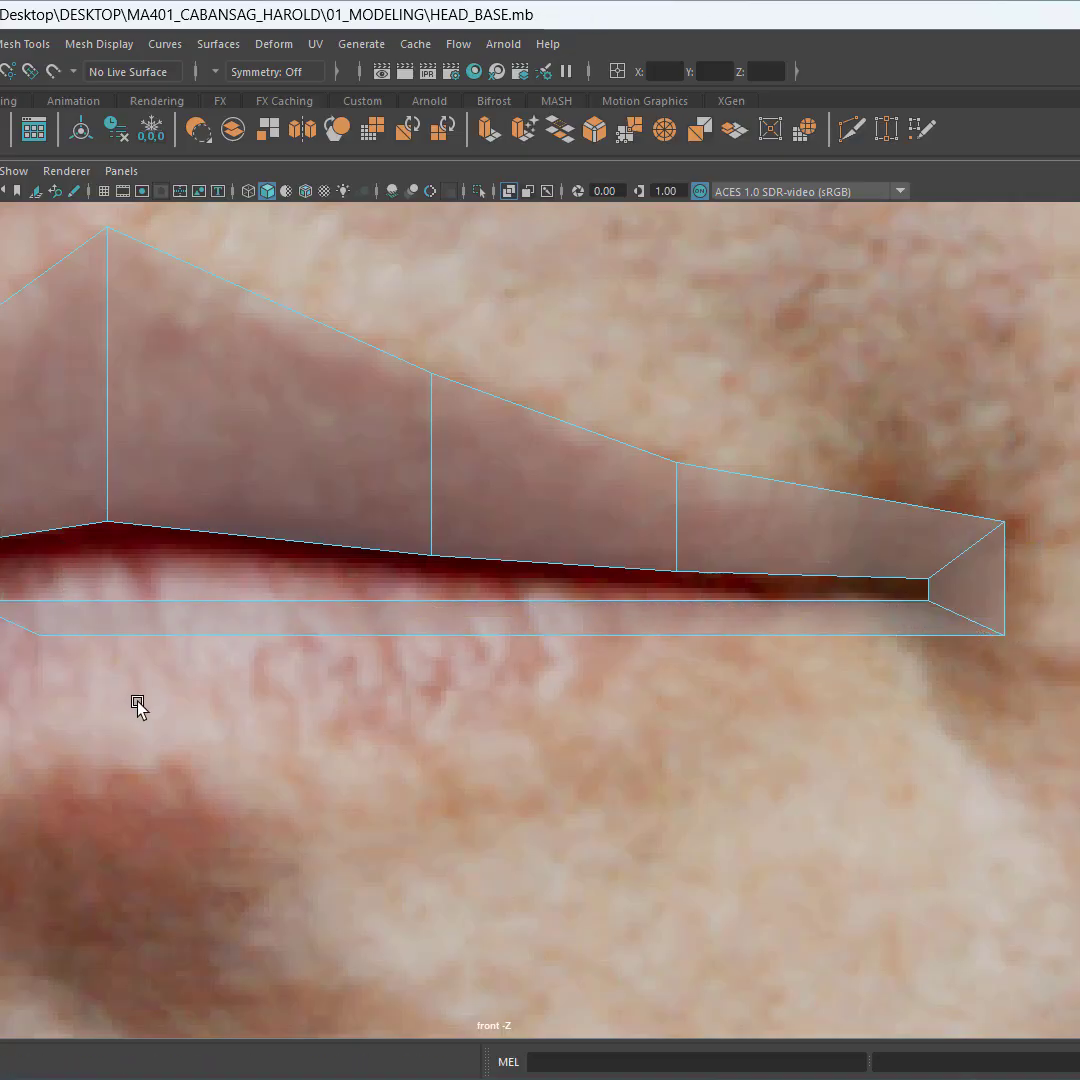
alt+middle_drag(188, 706, 412, 706)
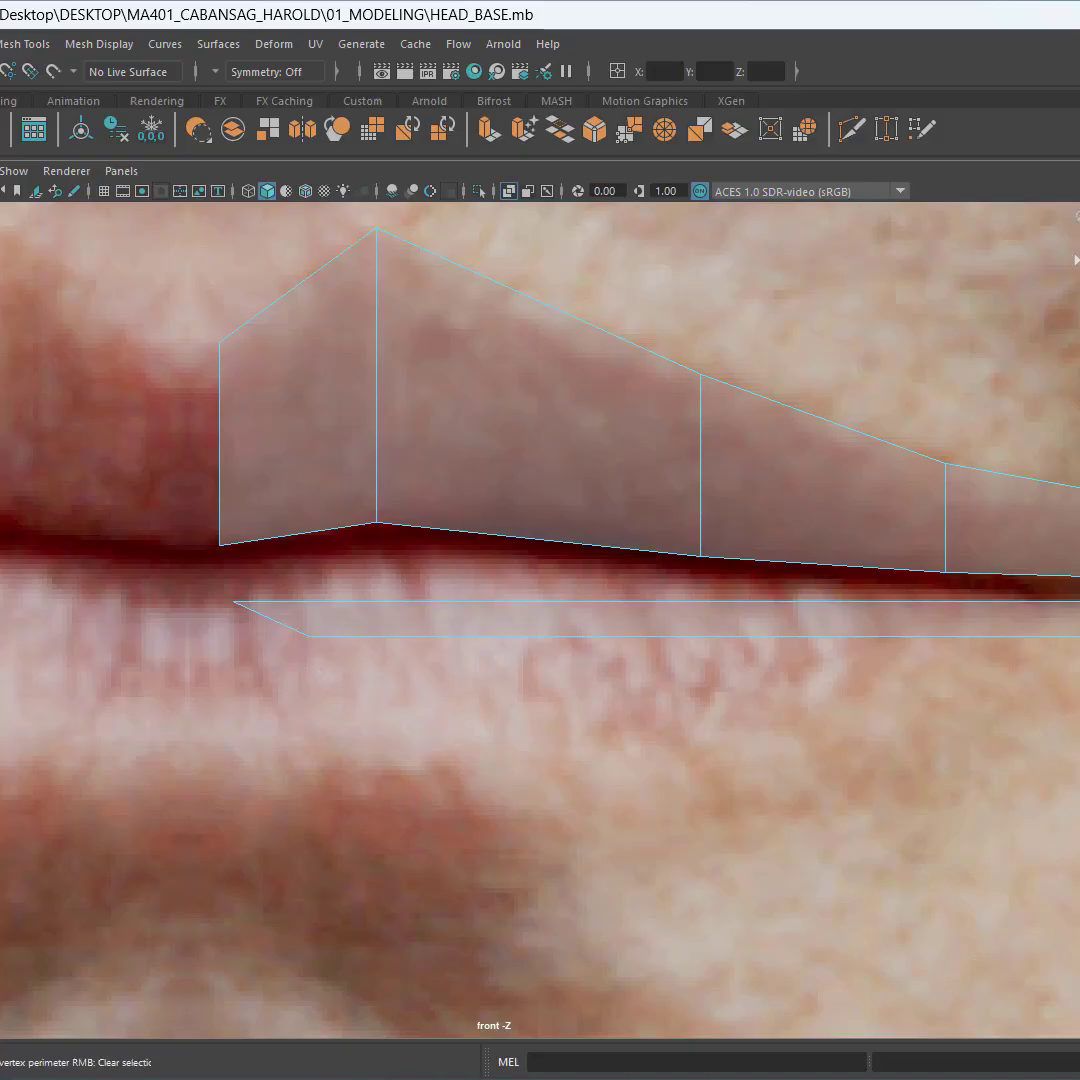
Step: Align the lower-lip strip's two inner end vertices to the centre line by setting X to 0 for each
drag(208, 595, 316, 697)
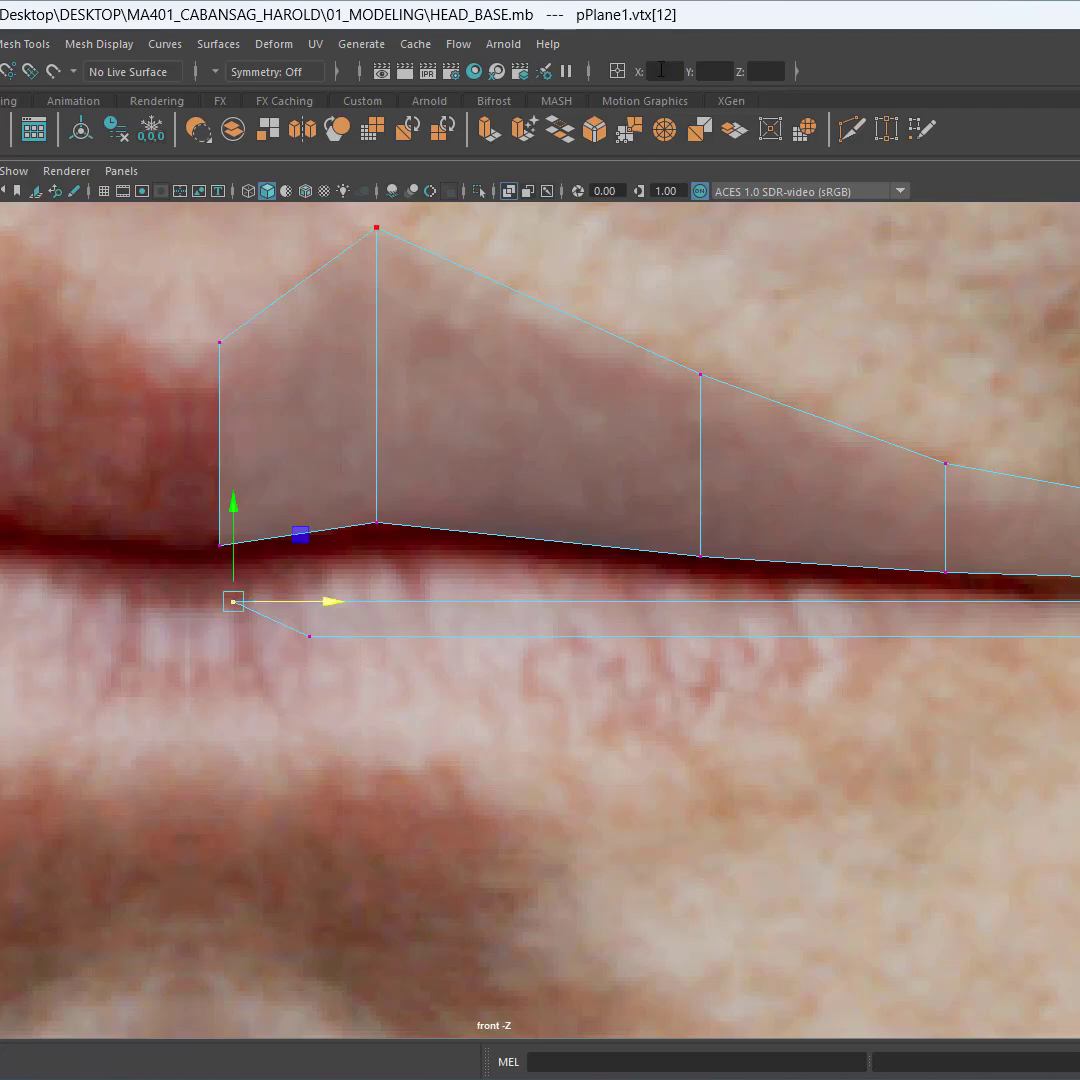
click(660, 70)
text(0)
key(Return)
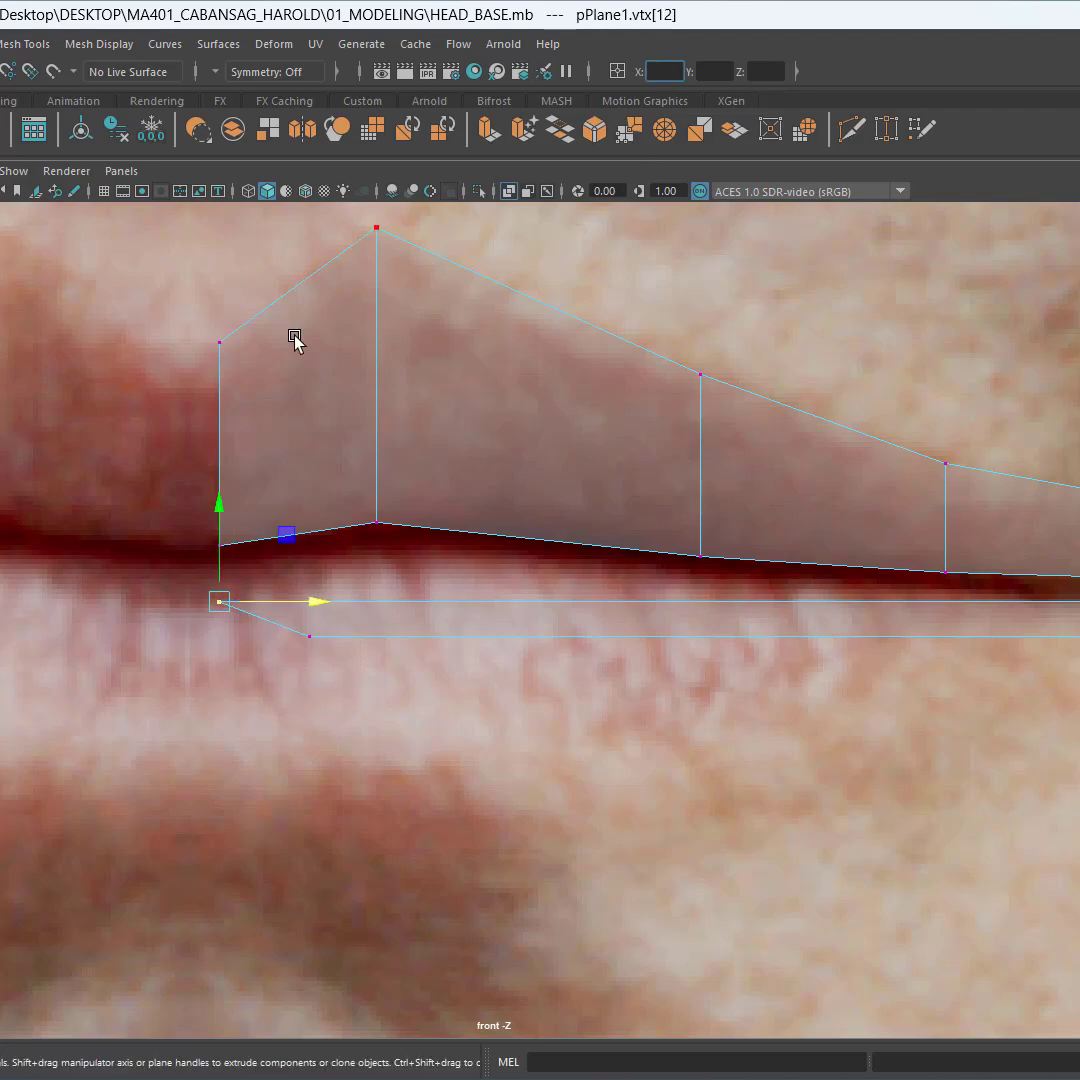
drag(443, 543, 287, 660)
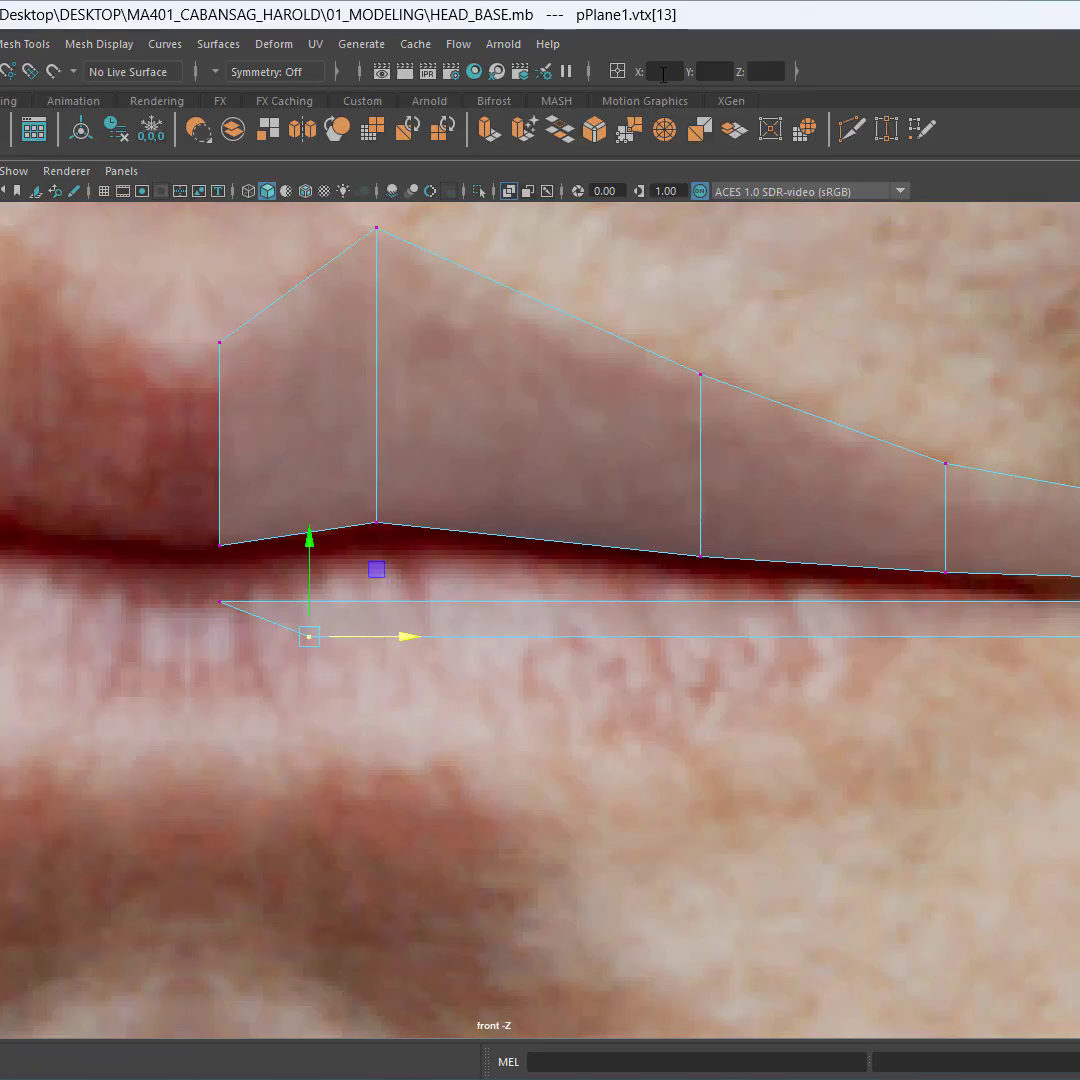
click(663, 73)
text(0)
key(Return)
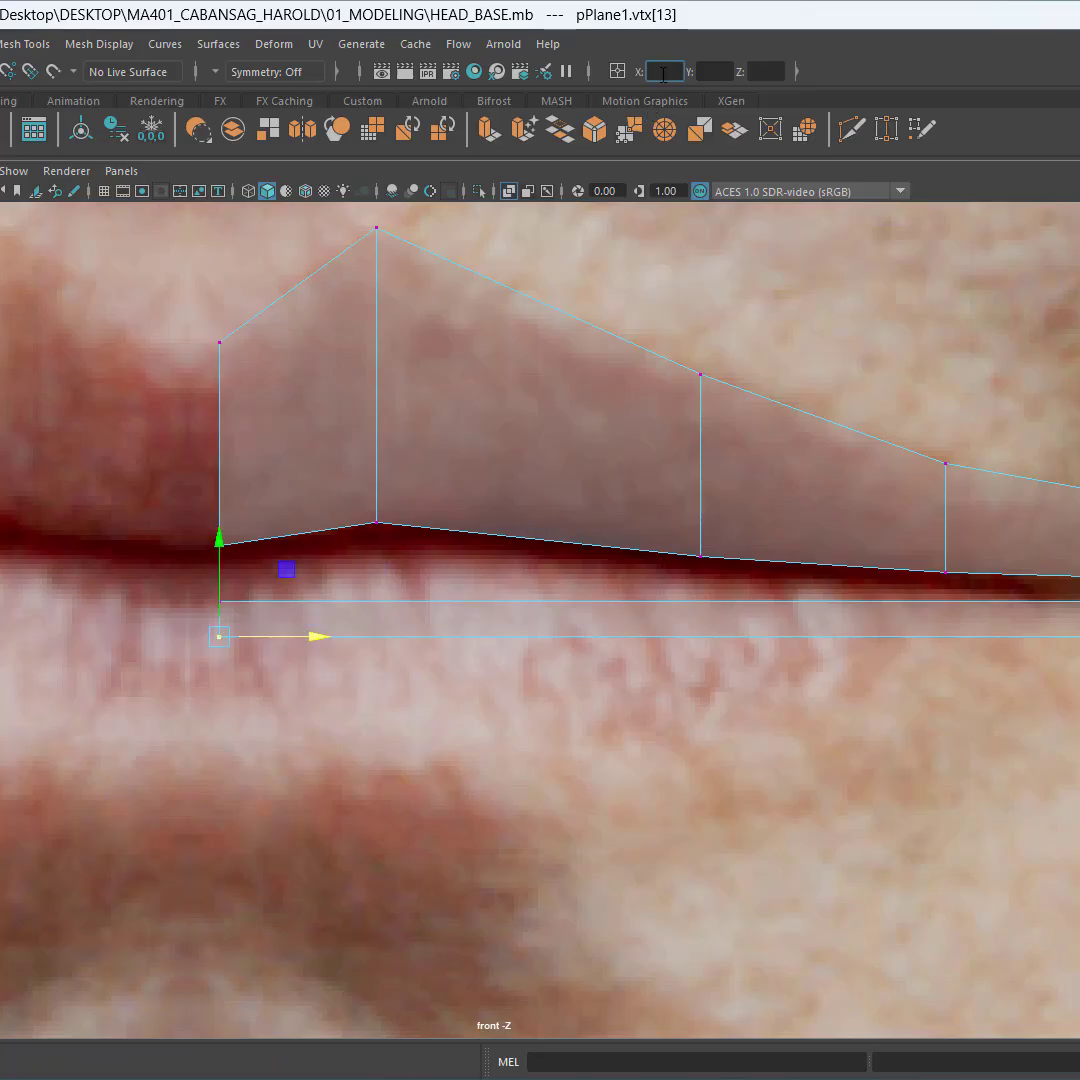
click(453, 760)
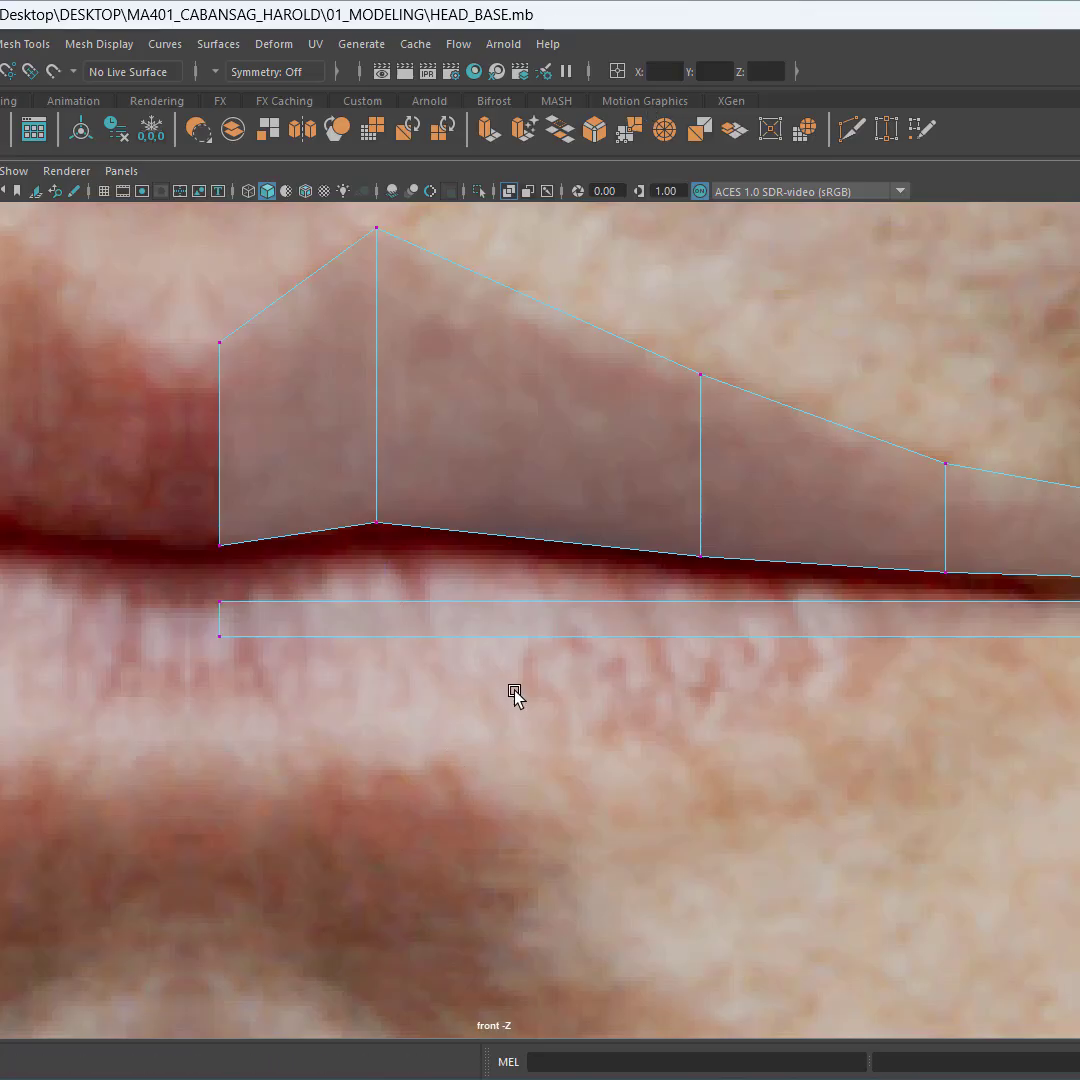
Step: Connect the lower-lip strip's two long edges with 3 segments to add three cross edges
alt+middle_drag(514, 694, 386, 622)
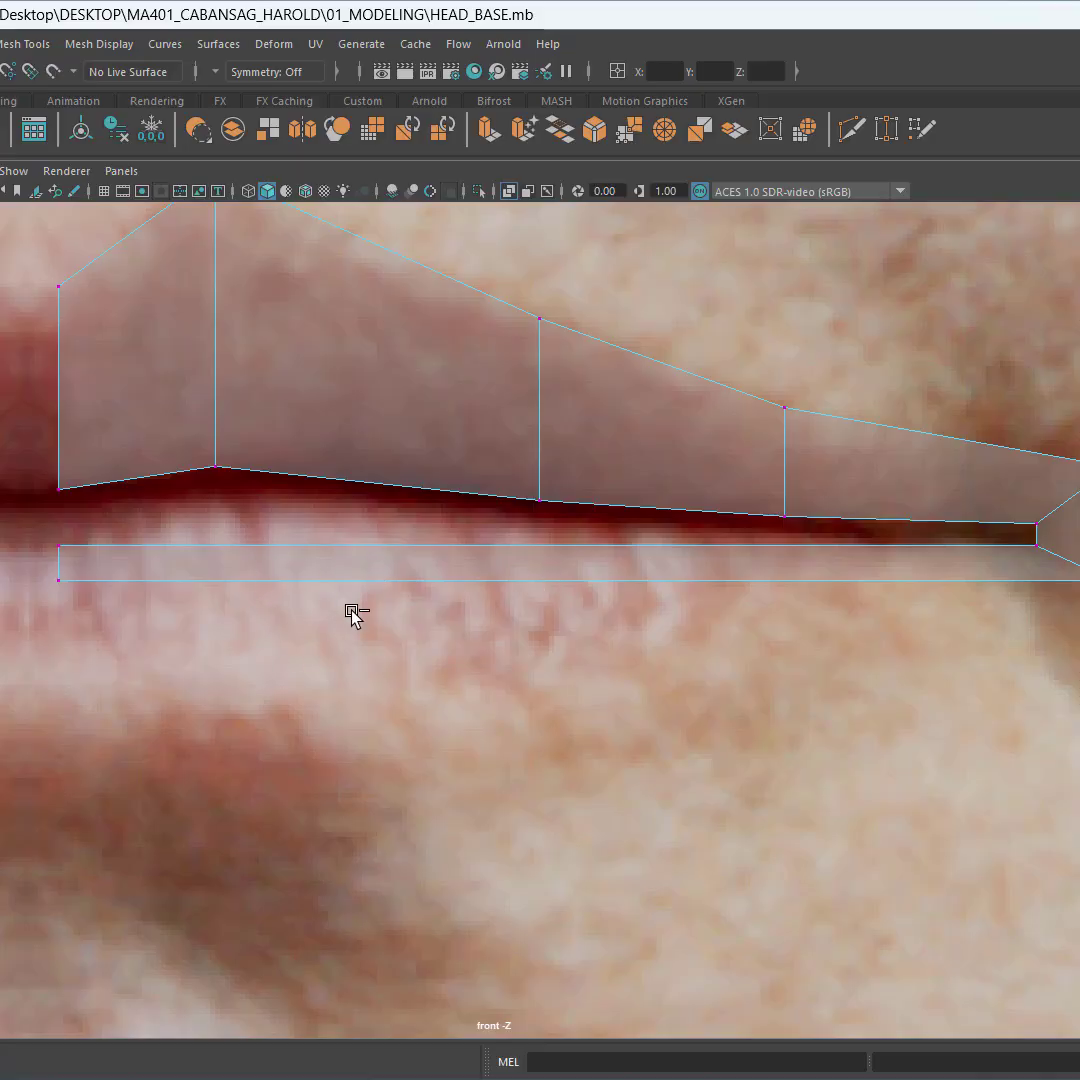
click(1079, 300)
drag(366, 523, 441, 670)
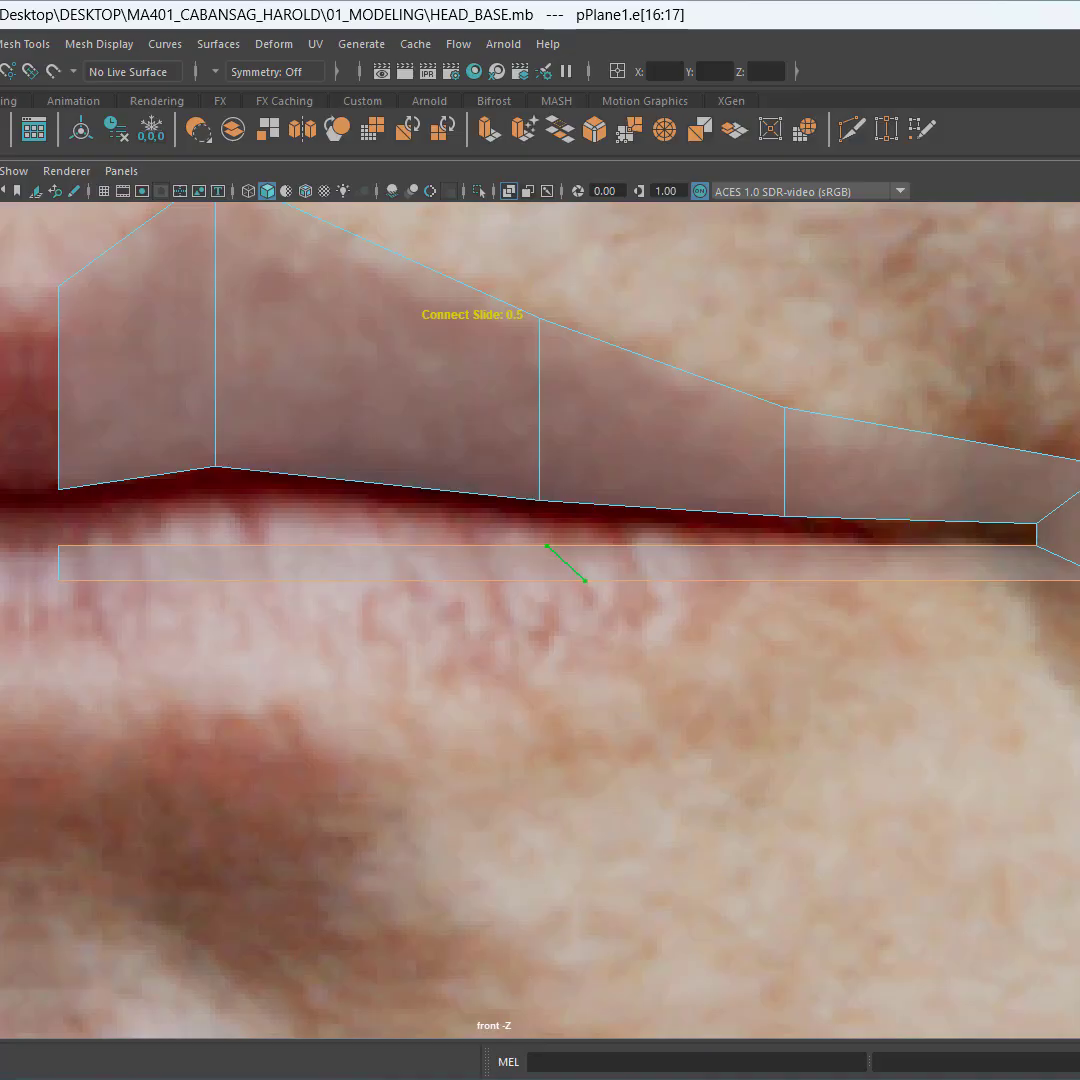
text(3)
key(Return)
alt+middle_drag(658, 651, 738, 635)
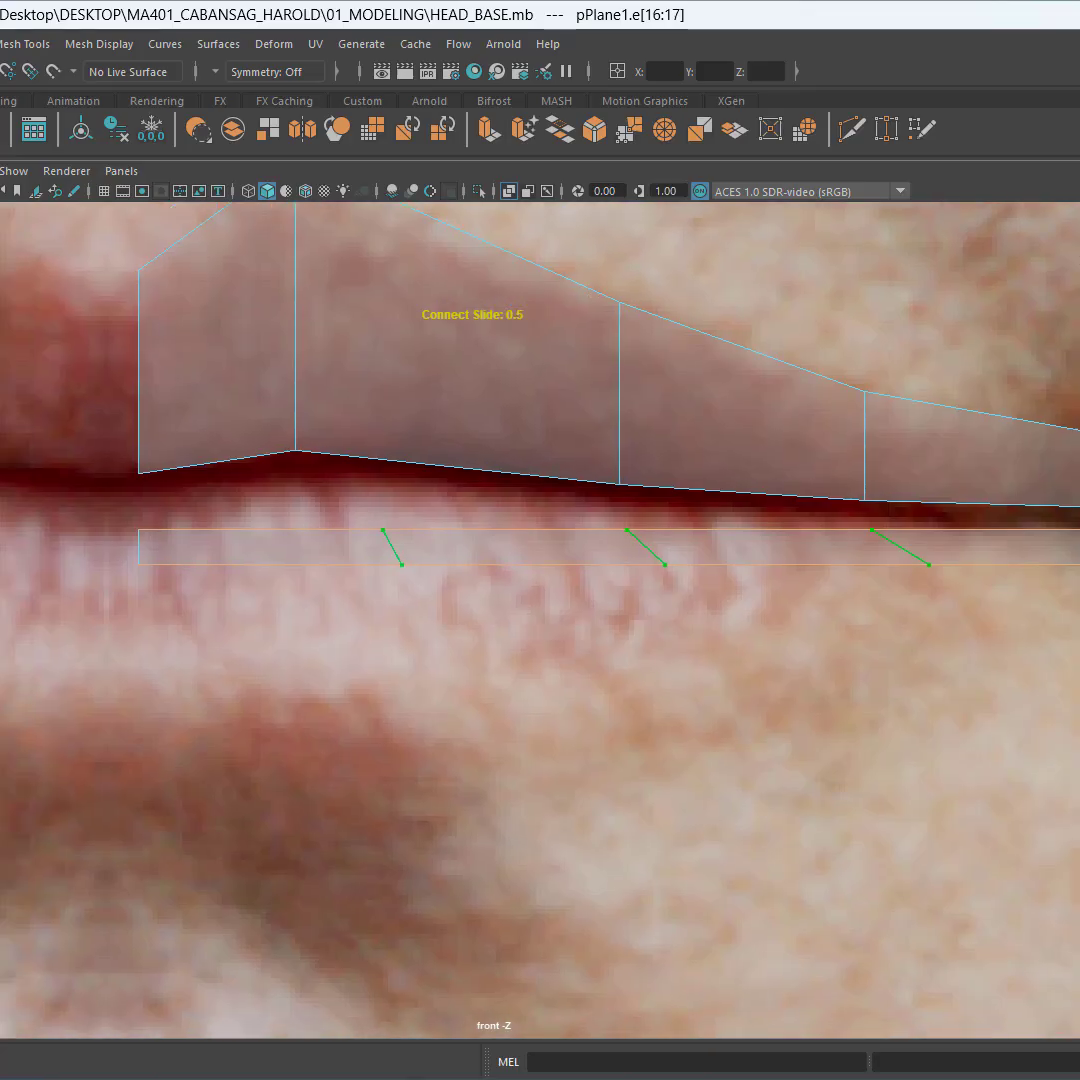
right_click(354, 678)
key(Return)
scroll(573, 634, up, 3)
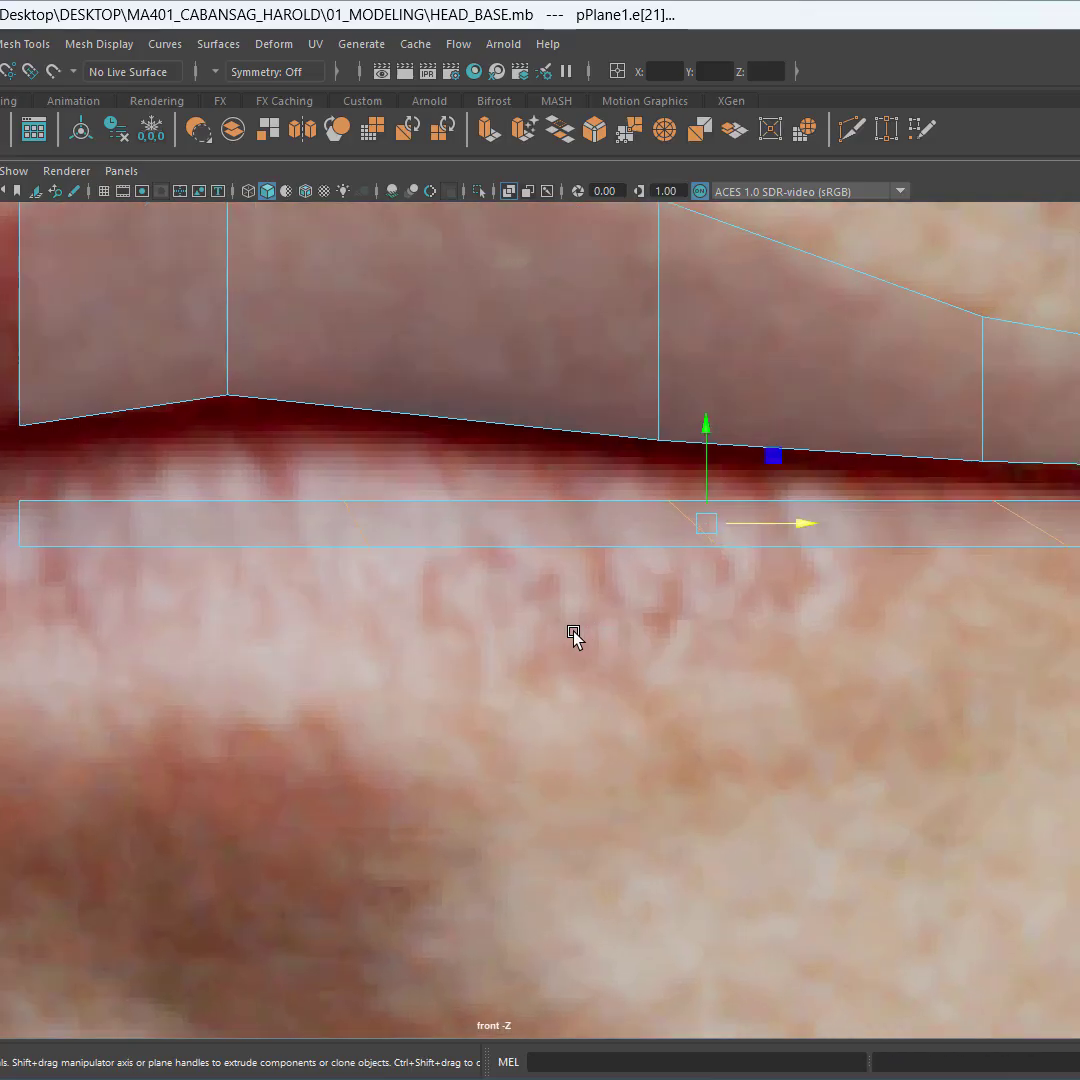
Step: Move the two vertices of the lower-lip strip's innermost cross edge inward and up, just below the upper lip's second bottom vertex
alt+middle_drag(940, 610, 868, 682)
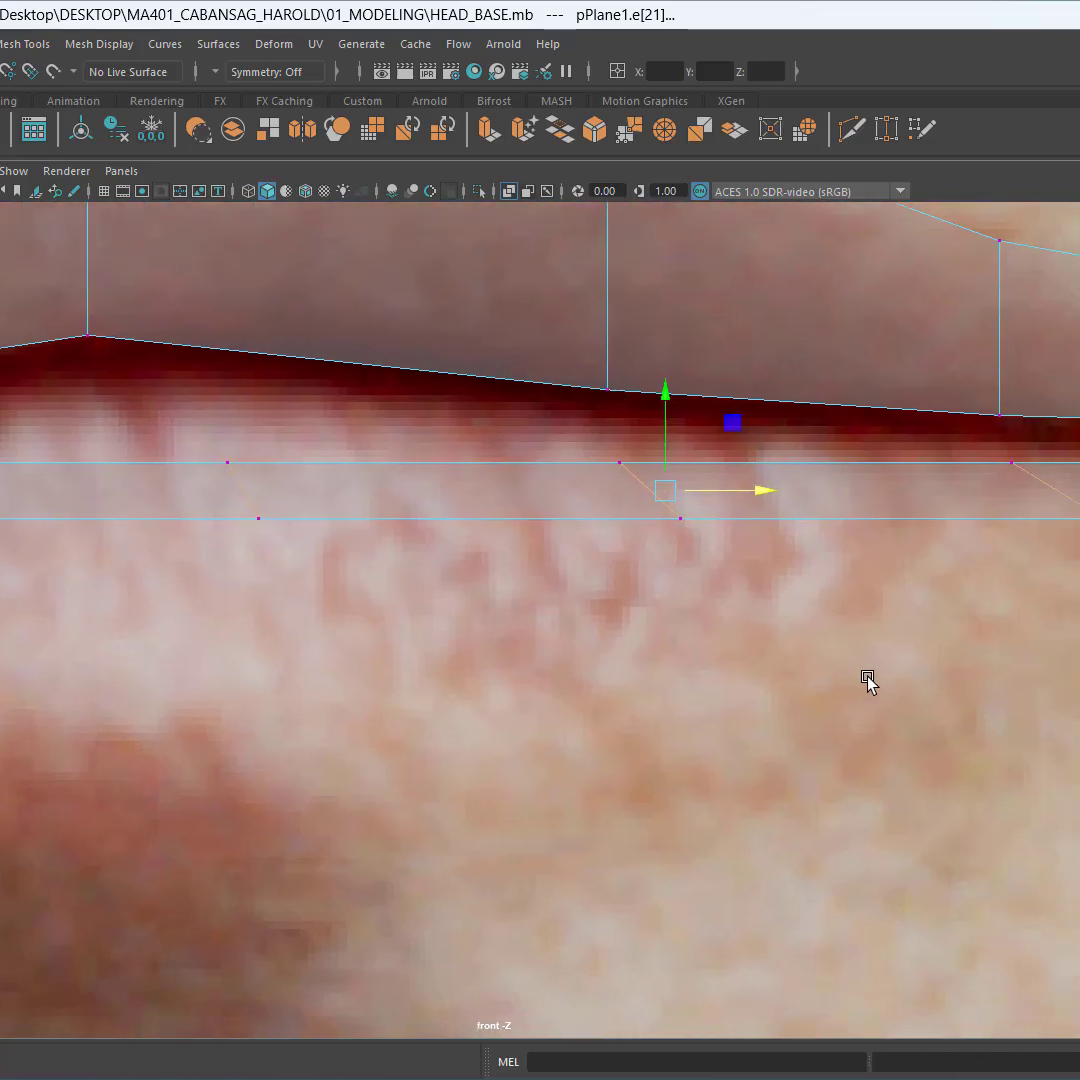
drag(145, 429, 296, 581)
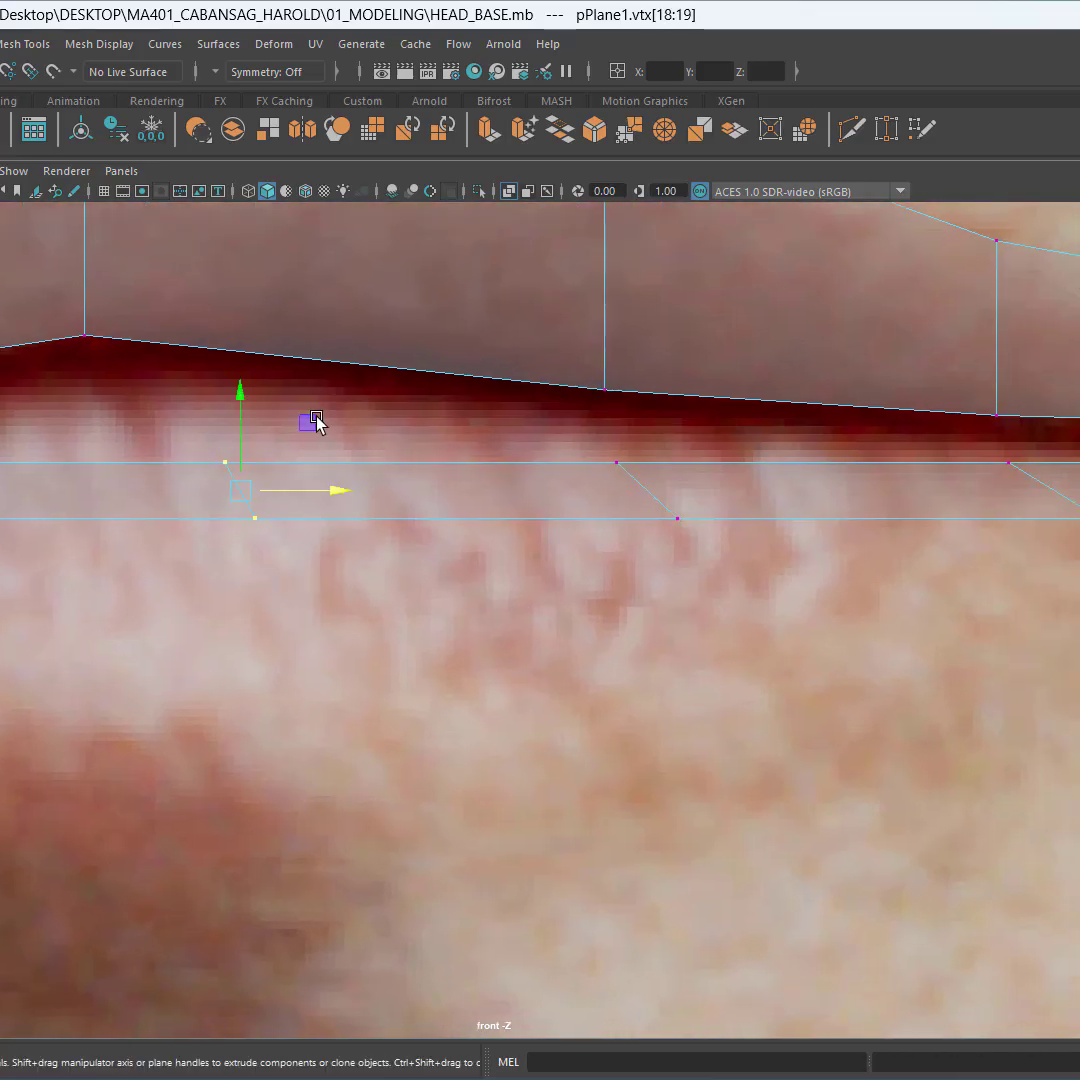
drag(316, 417, 351, 415)
alt+middle_drag(503, 602, 1056, 808)
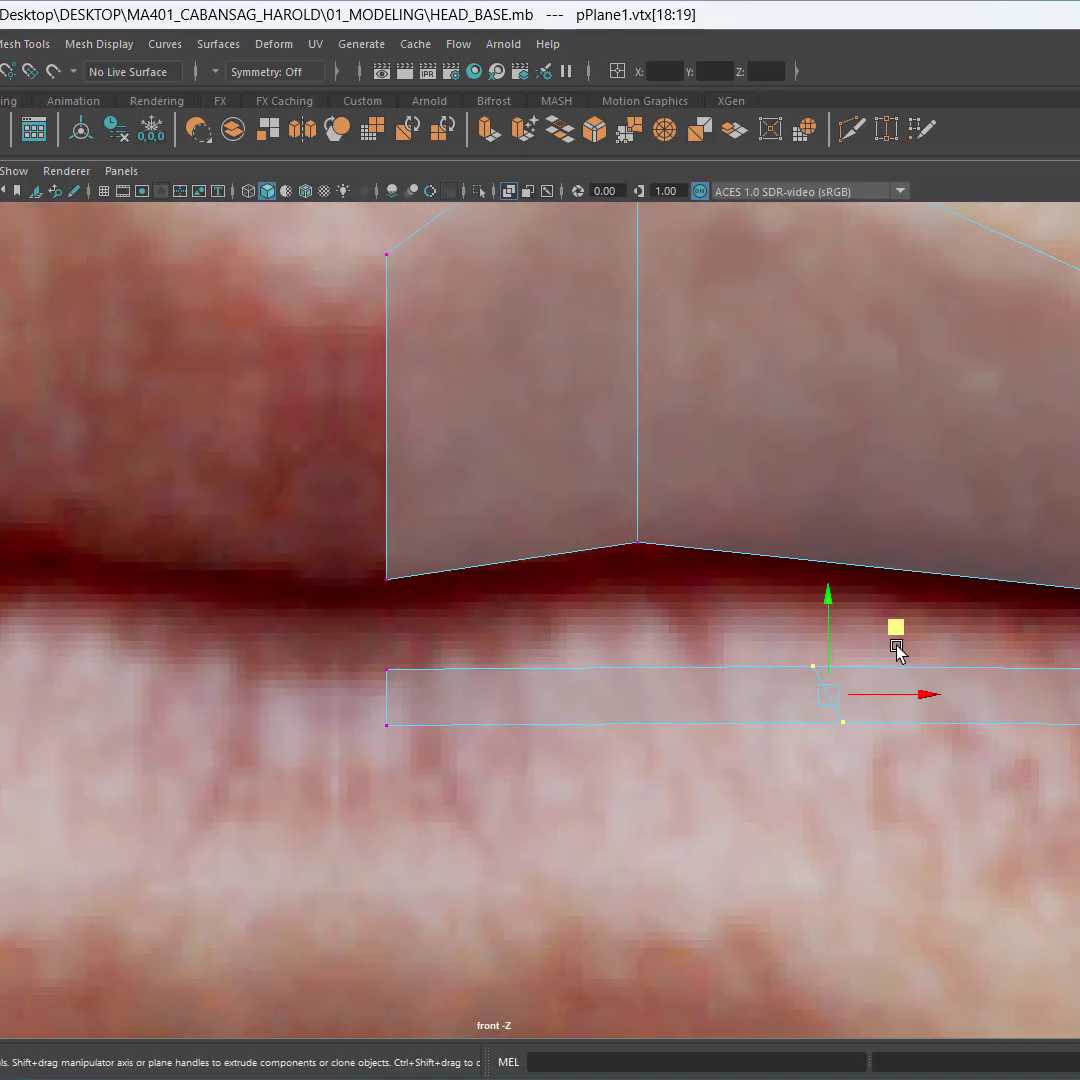
middle_drag(900, 625, 728, 555)
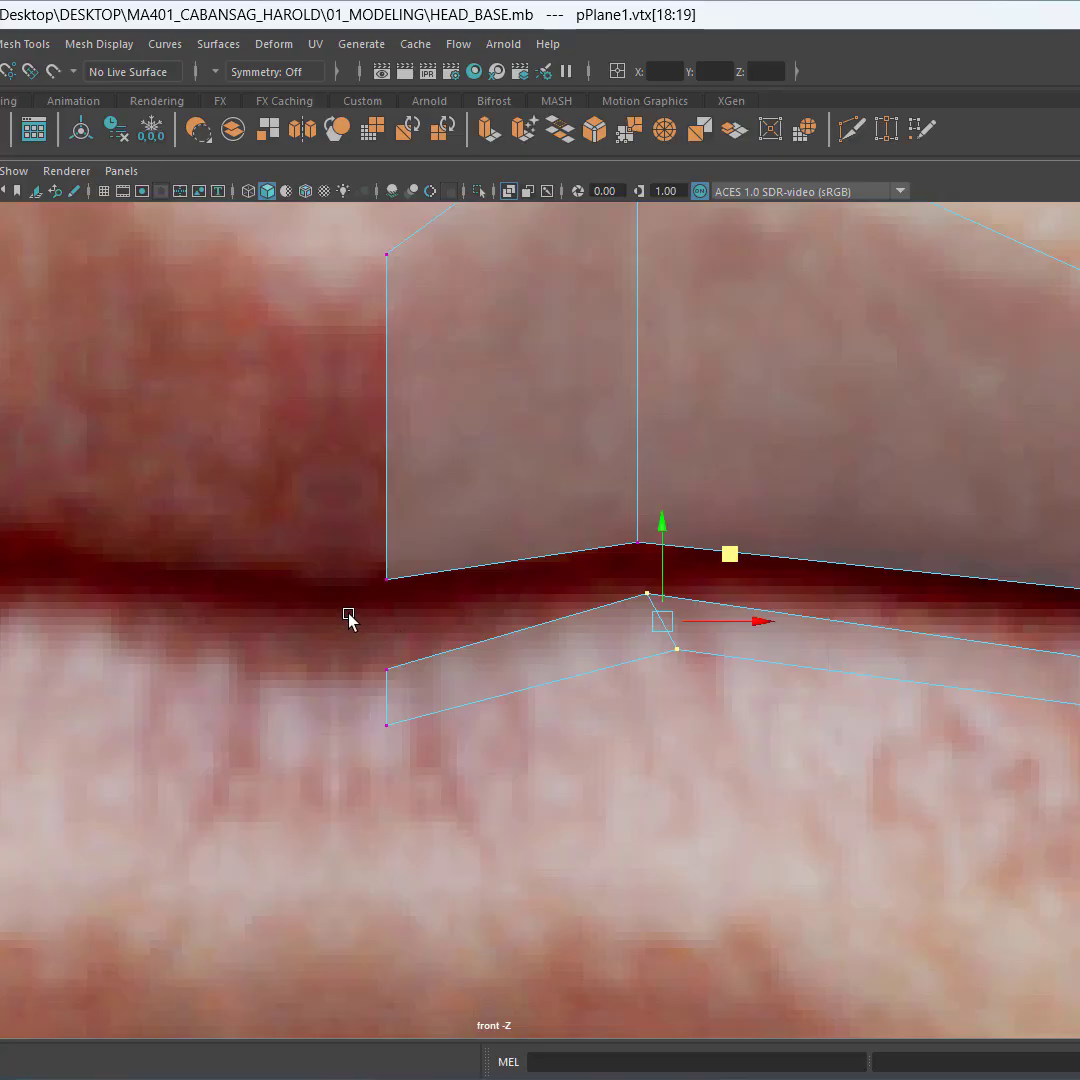
Step: Raise the lower lip's top vertex on the centre line and its neighbouring top vertex to follow the mouth opening
drag(350, 619, 407, 692)
drag(385, 594, 395, 547)
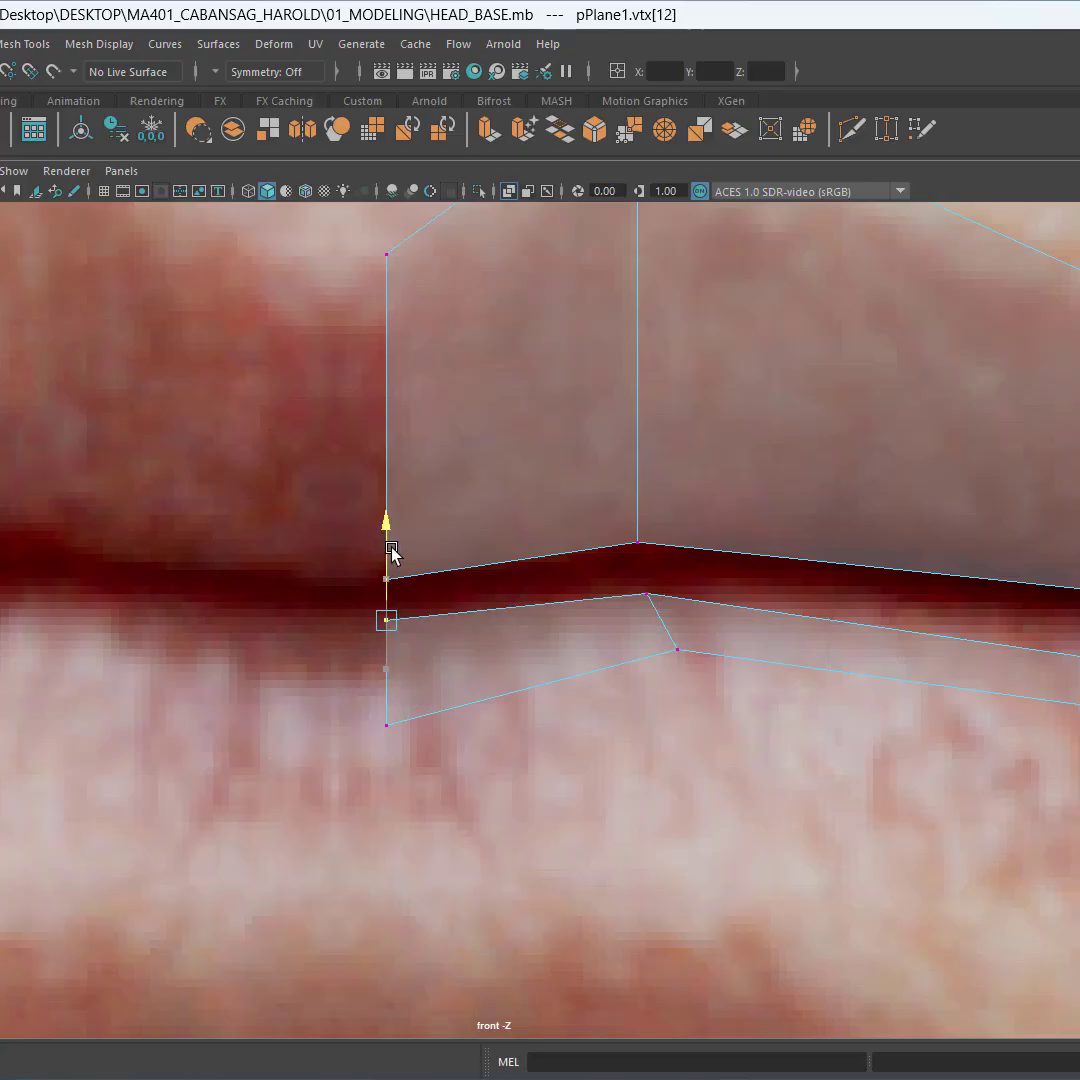
alt+middle_drag(669, 725, 453, 703)
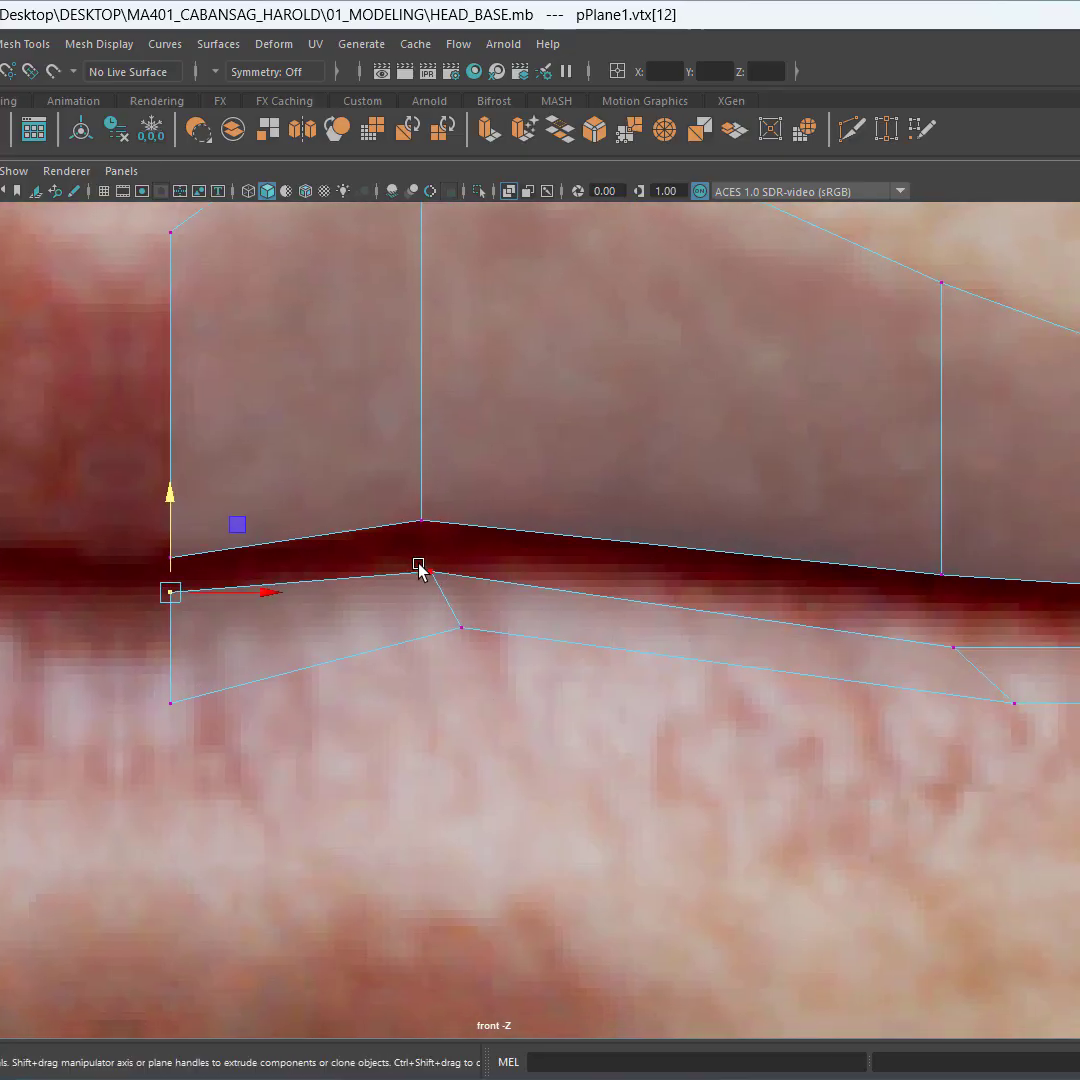
drag(419, 567, 476, 589)
drag(431, 513, 431, 494)
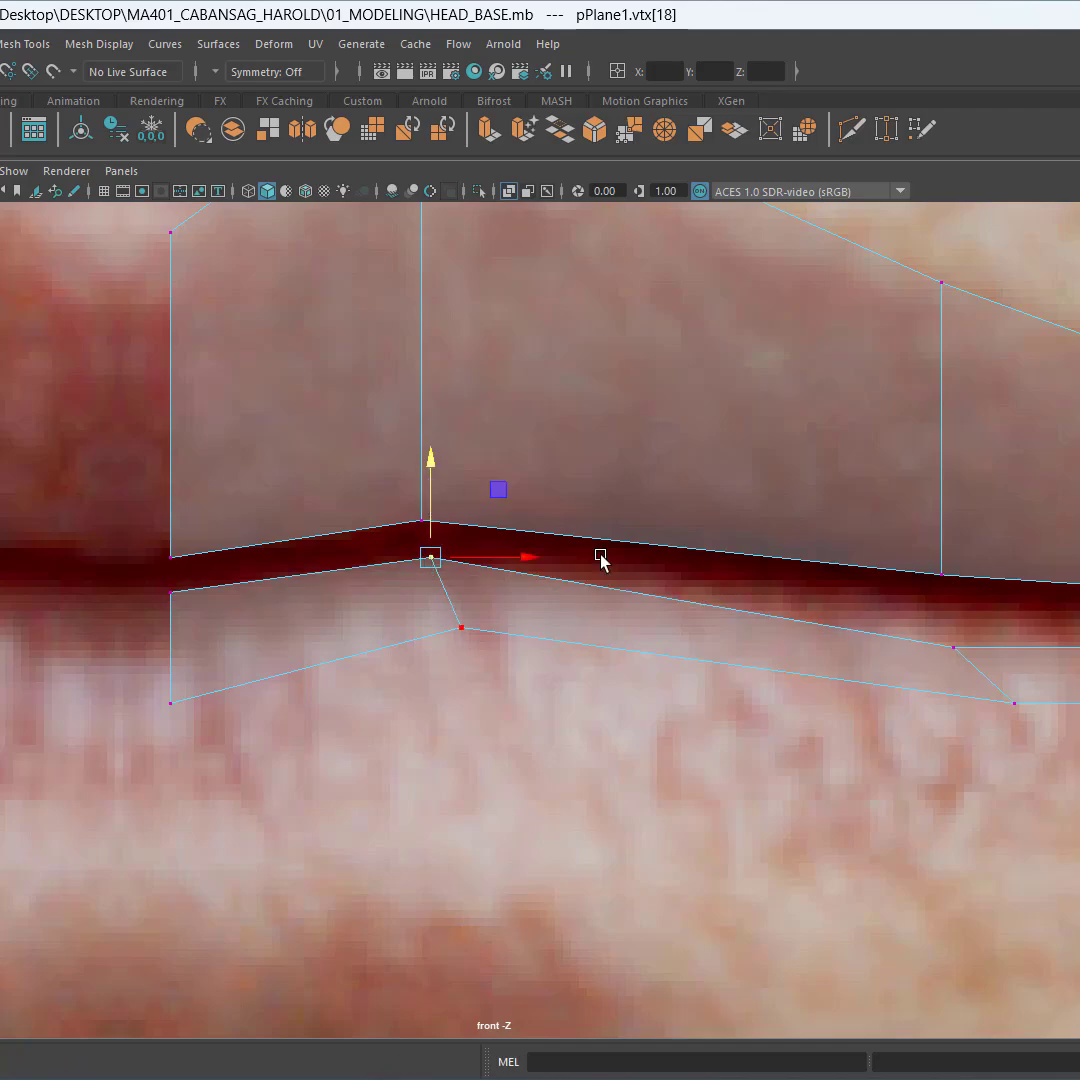
Step: Lower the centre-line bottom vertex and its neighbouring bottom vertex to the lower edge of the lower lip
alt+middle_drag(600, 557, 636, 450)
scroll(402, 665, down, 10)
scroll(567, 709, up, 8)
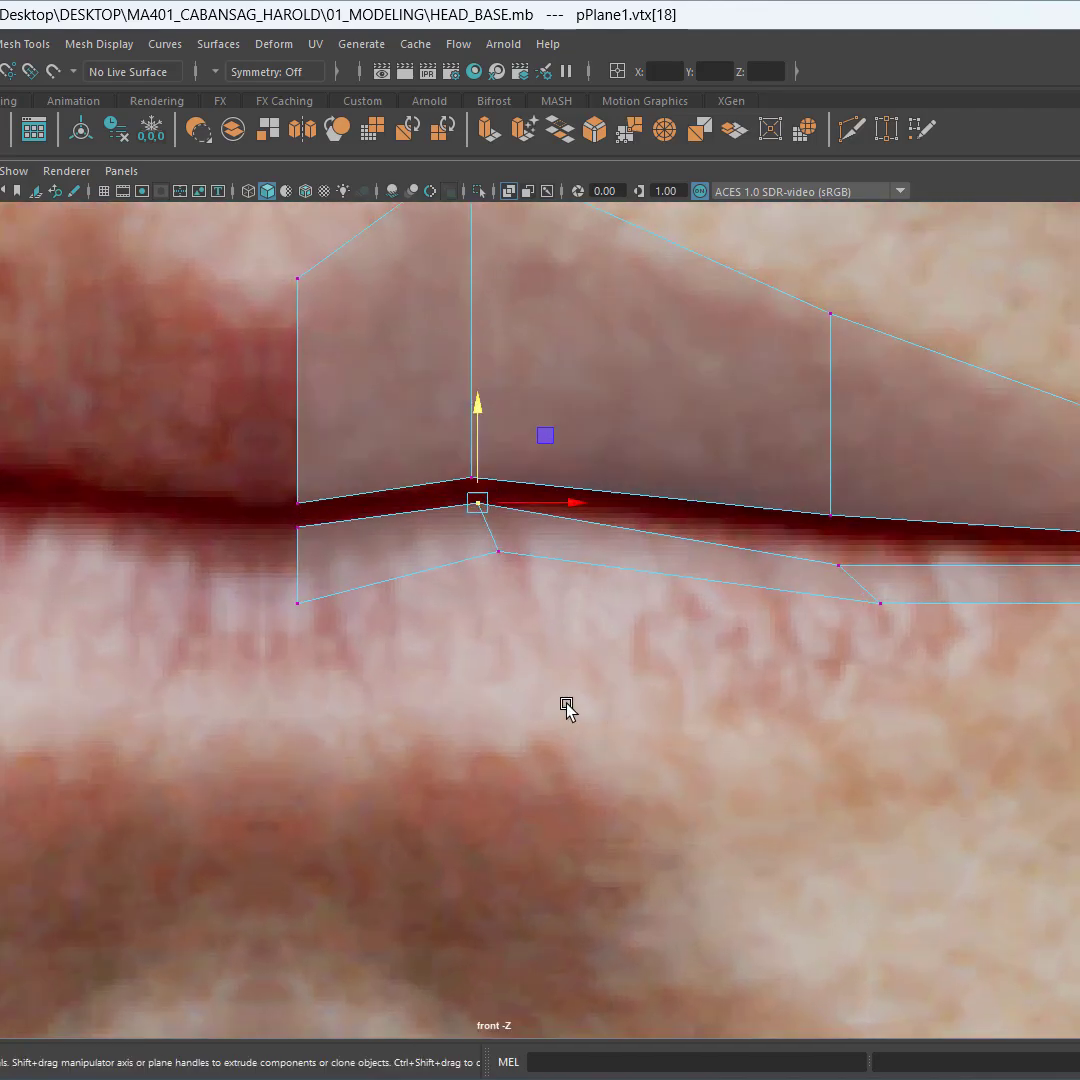
drag(218, 692, 357, 577)
drag(279, 505, 277, 625)
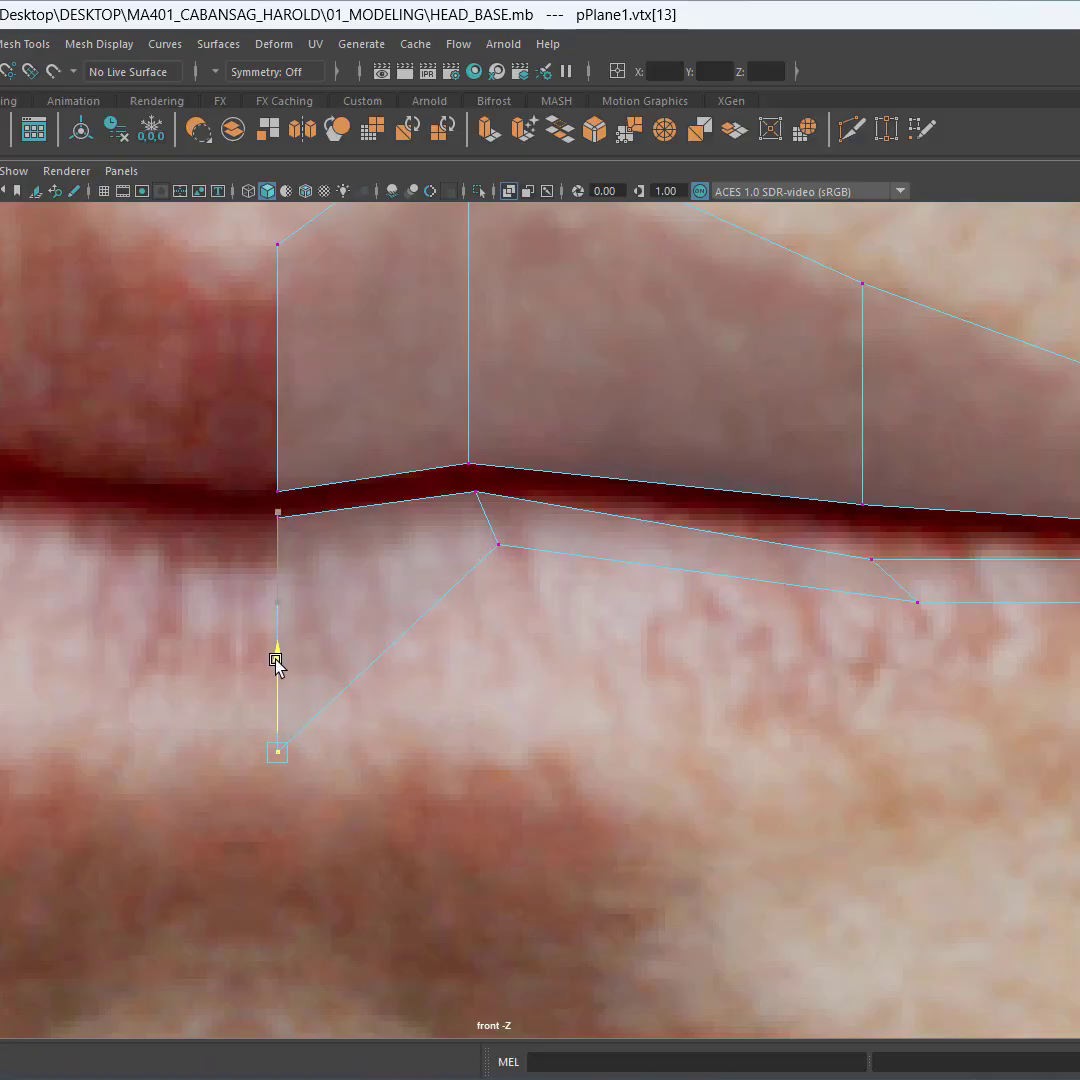
click(498, 545)
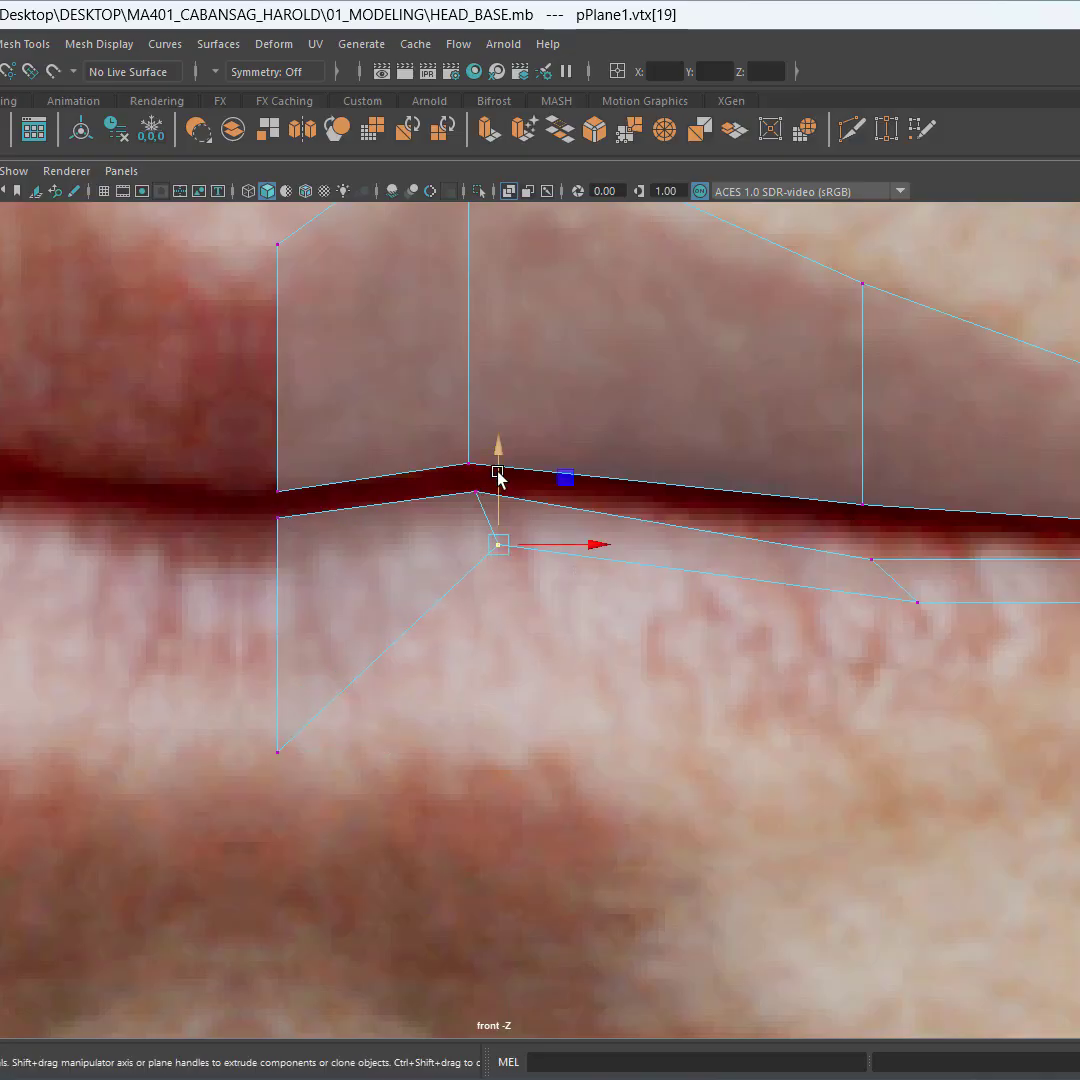
drag(498, 475, 504, 694)
click(277, 752)
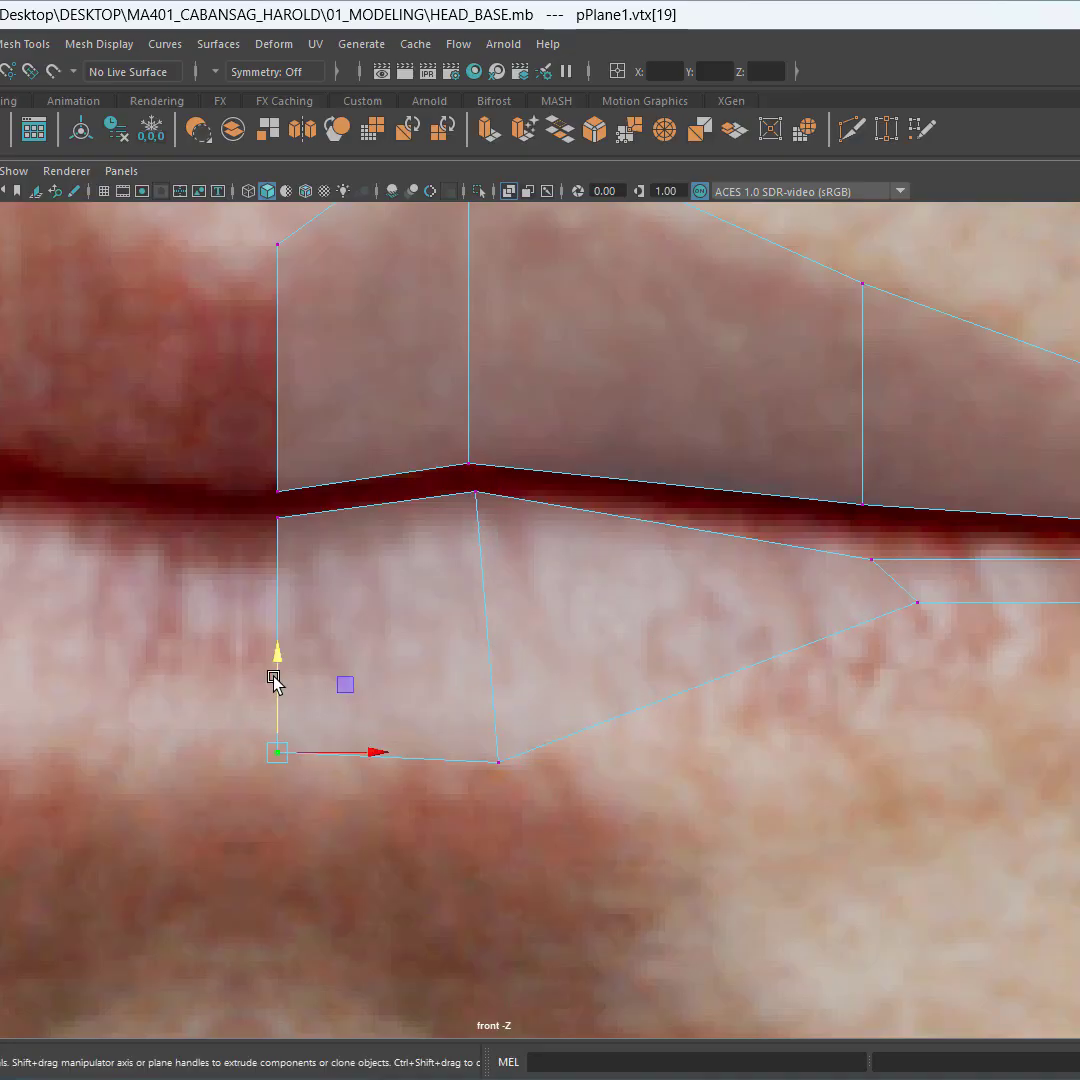
drag(272, 673, 272, 674)
Step: Fit the lower lip's middle cross edge by raising its top vertex to the mouth line and lowering its bottom vertex to the lip outline
alt+middle_drag(700, 740, 426, 740)
drag(531, 537, 628, 573)
drag(596, 489, 596, 453)
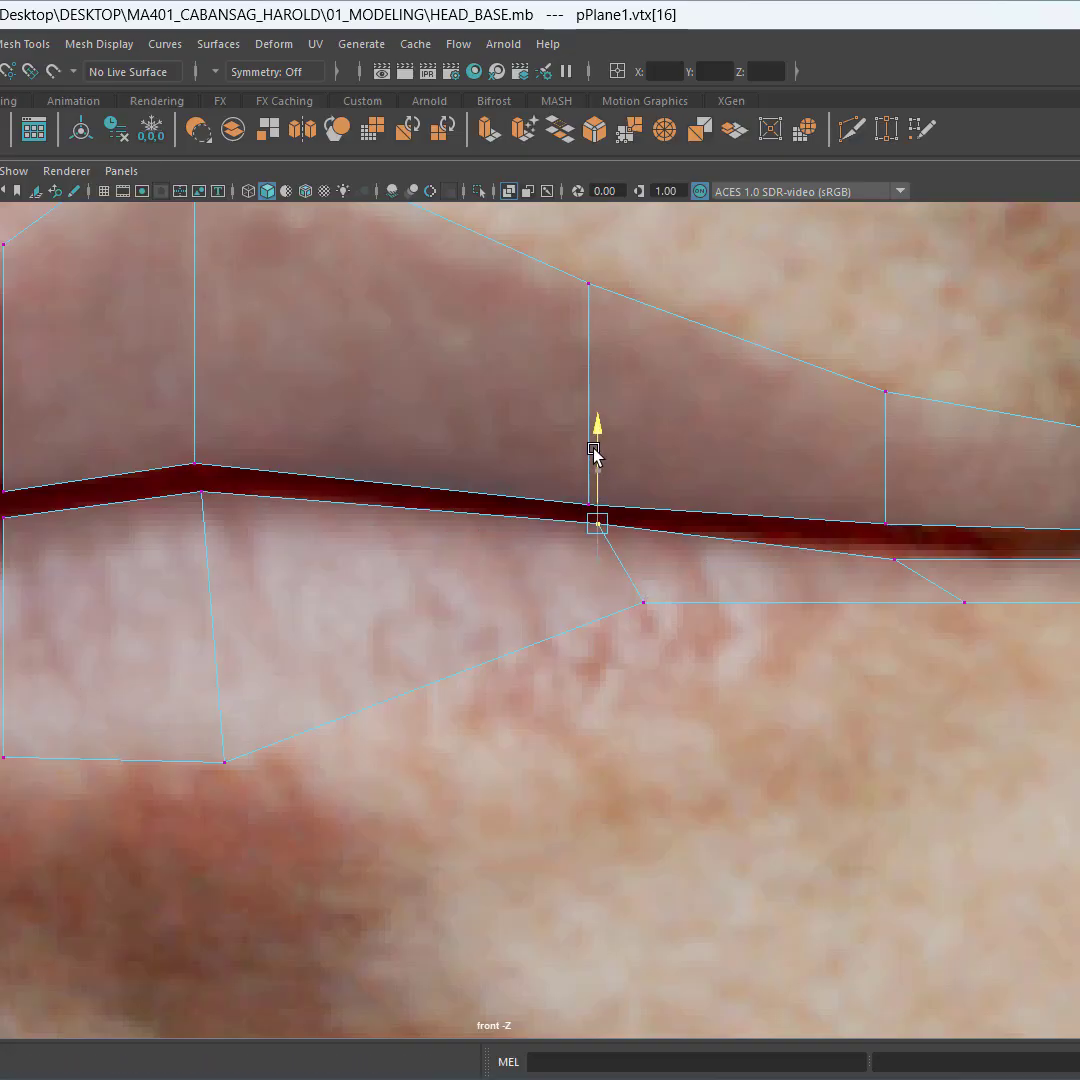
alt+middle_drag(563, 658, 429, 600)
drag(563, 523, 563, 521)
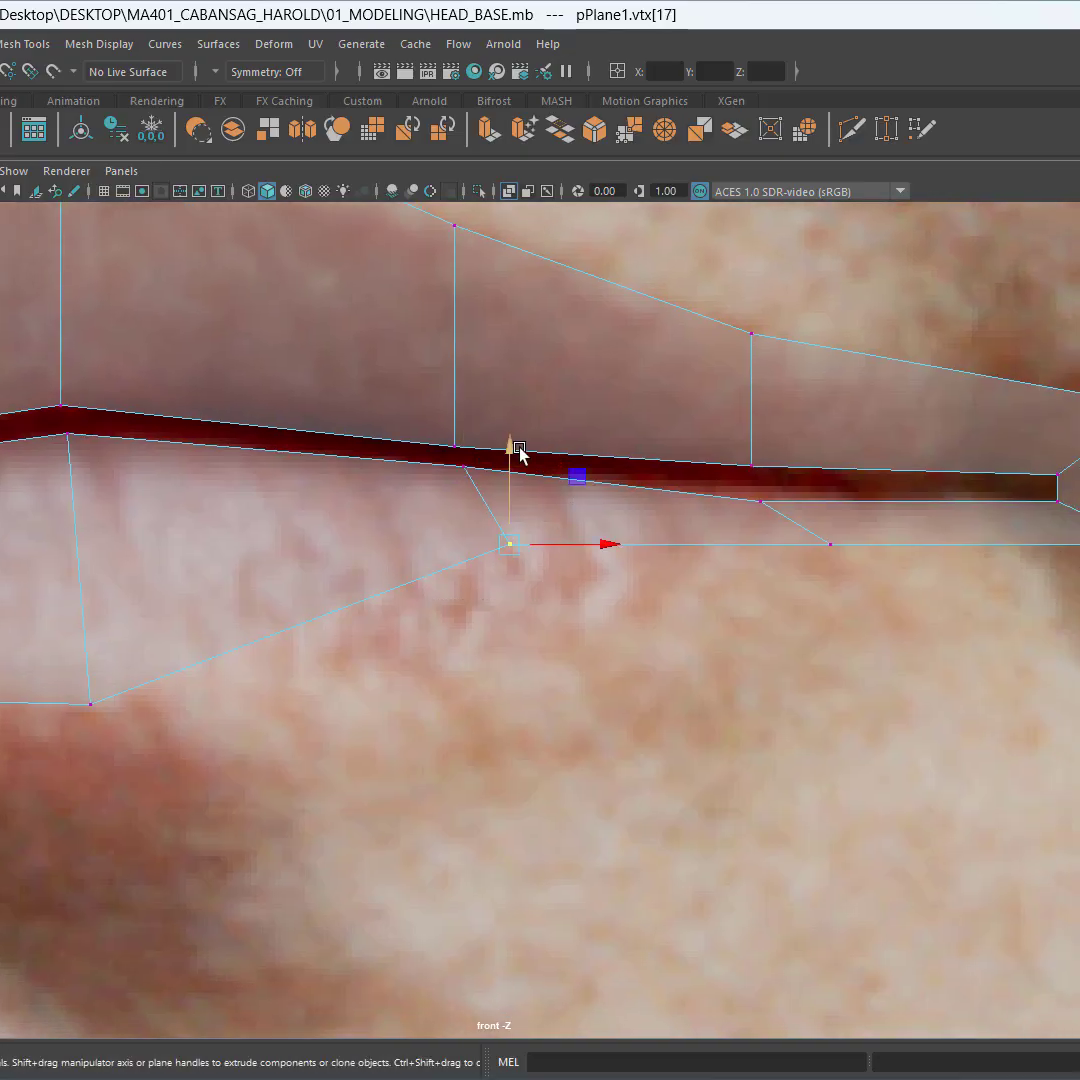
drag(513, 463, 530, 590)
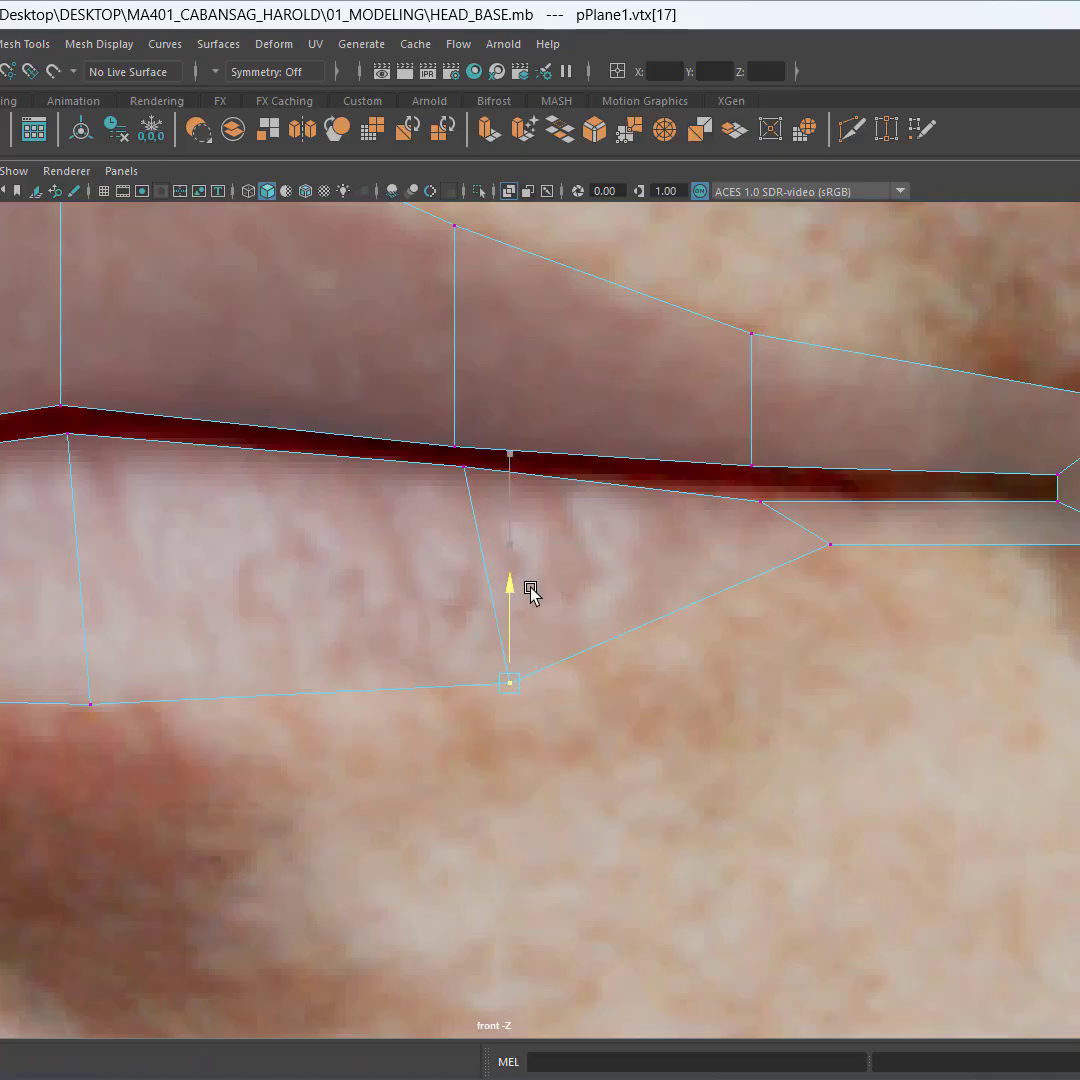
Step: Fit the cross edge nearest the mouth corner by raising its top vertex slightly, lowering its bottom vertex to the lip outline, and clearing the selection
alt+middle_drag(764, 626, 447, 738)
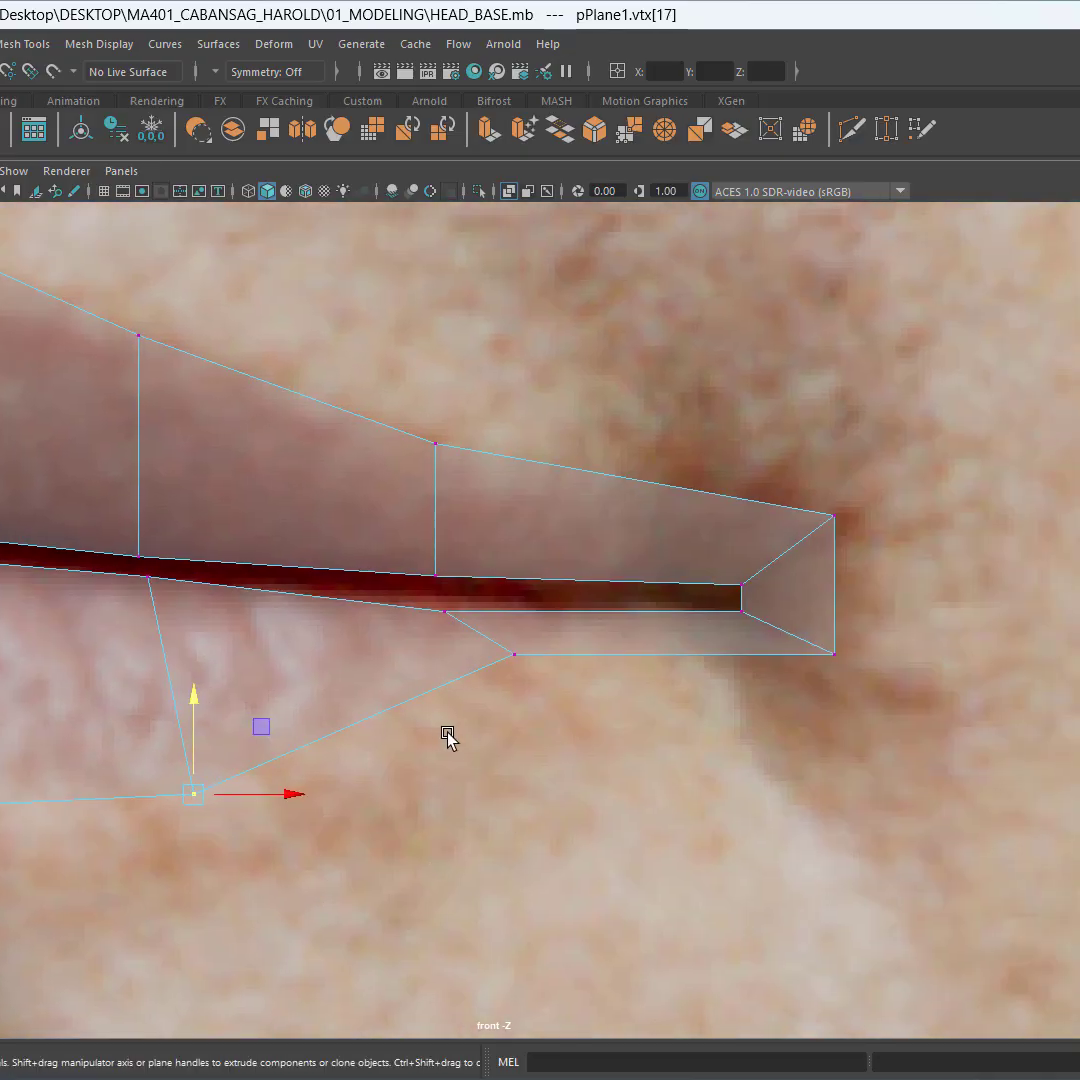
click(445, 611)
drag(447, 530, 445, 512)
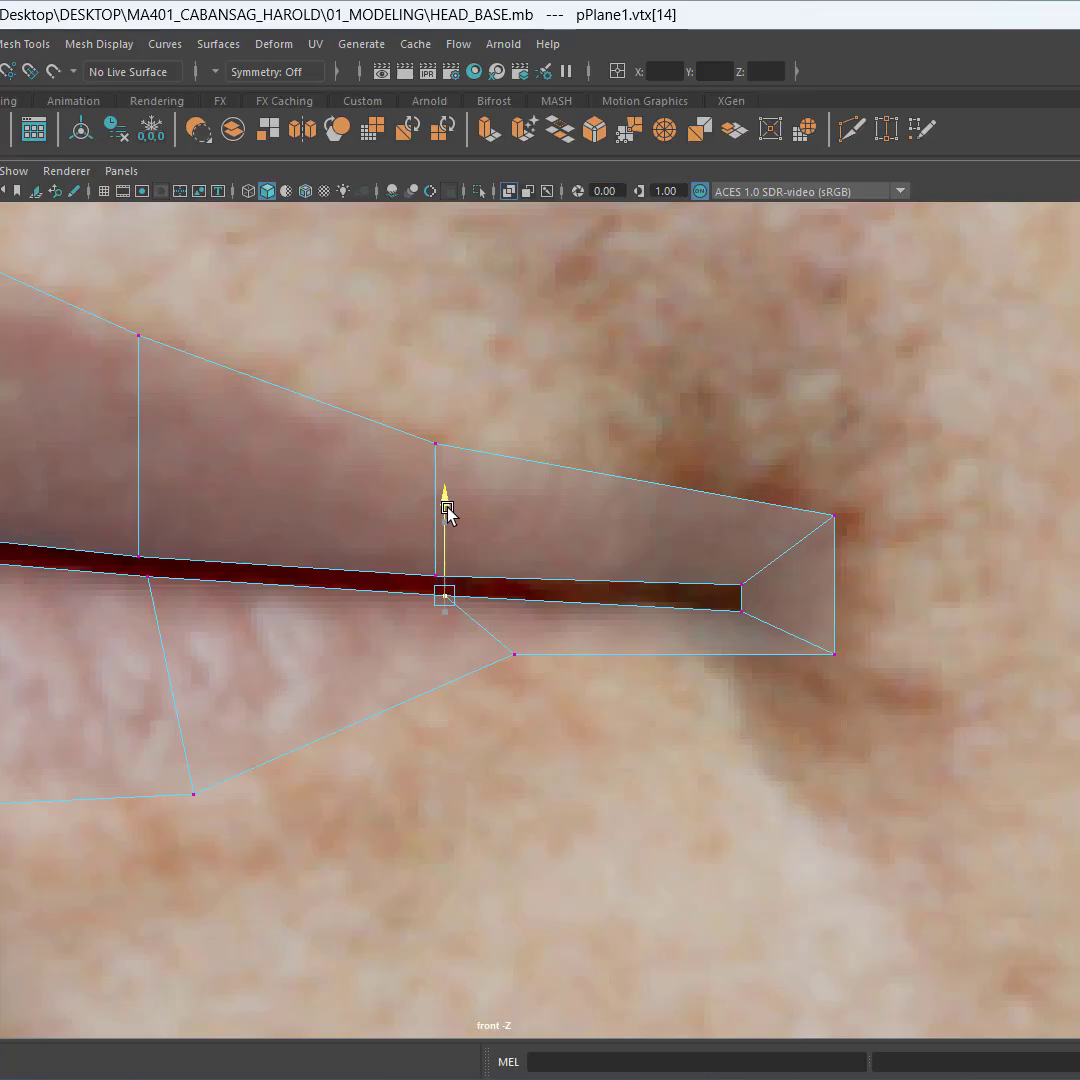
alt+middle_drag(531, 674, 633, 591)
click(609, 572)
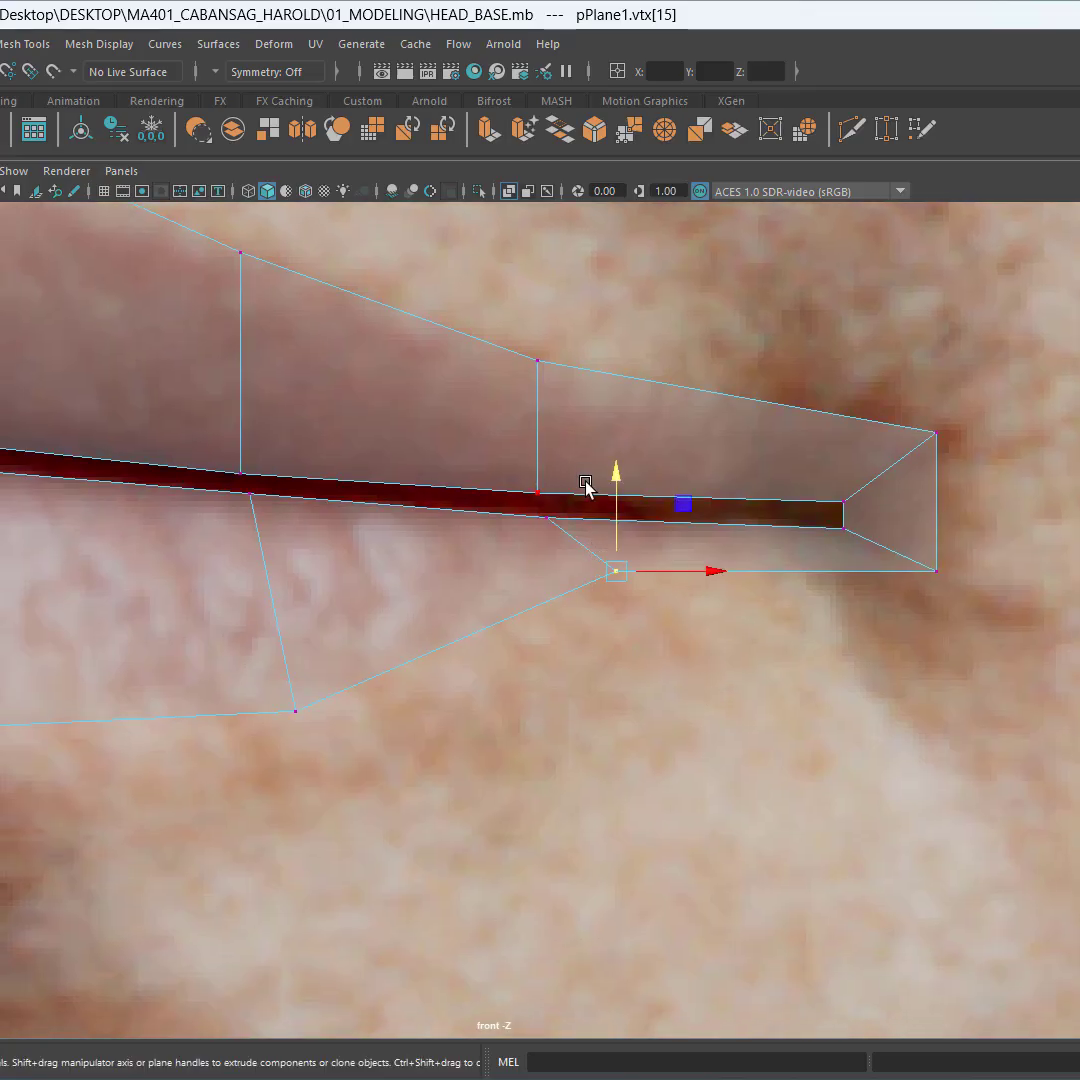
drag(615, 480, 639, 584)
click(706, 730)
Step: Check the half-lip outline against the front reference and save the scene
alt+right_drag(690, 715, 475, 665)
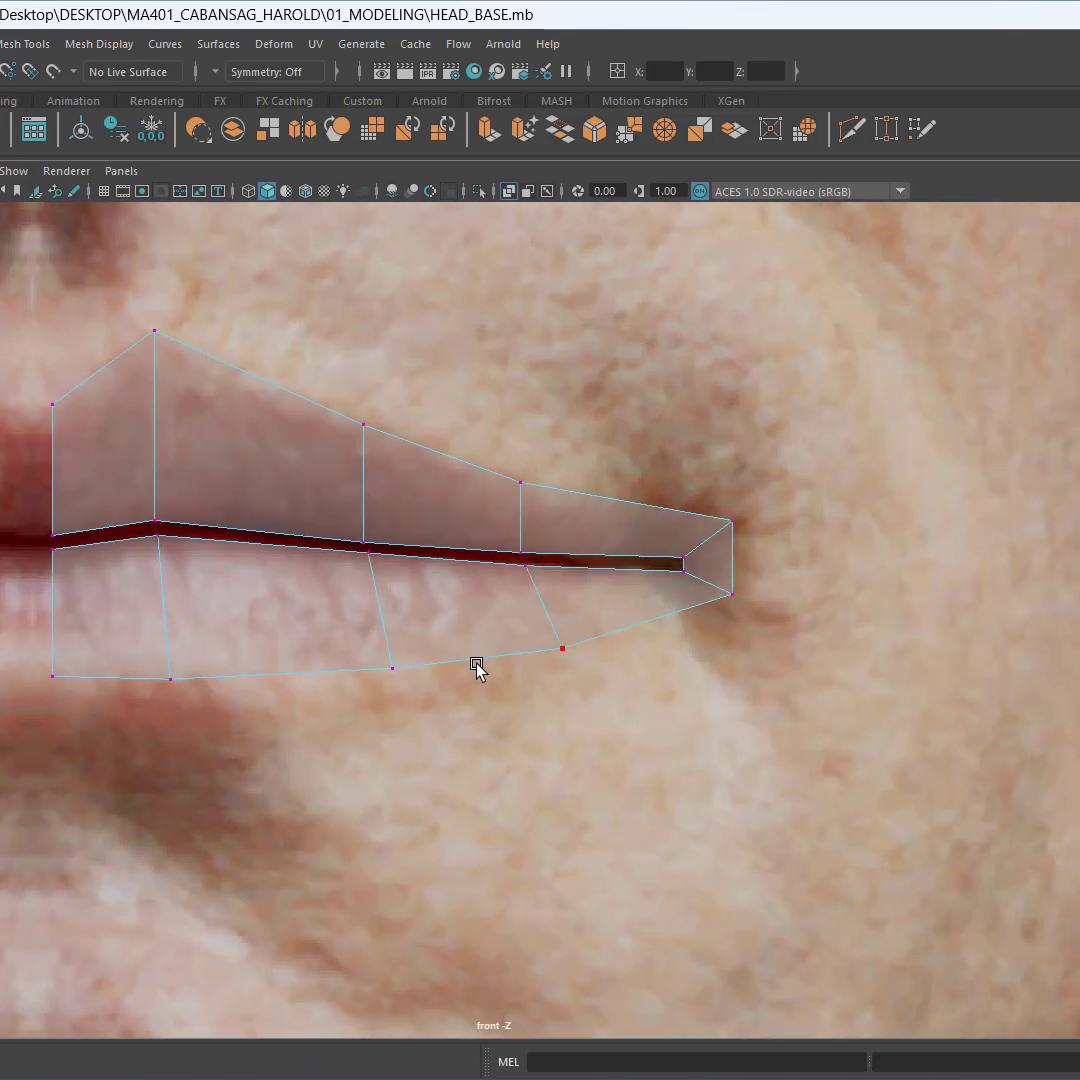
alt+middle_drag(440, 668, 686, 681)
alt+right_drag(352, 618, 386, 642)
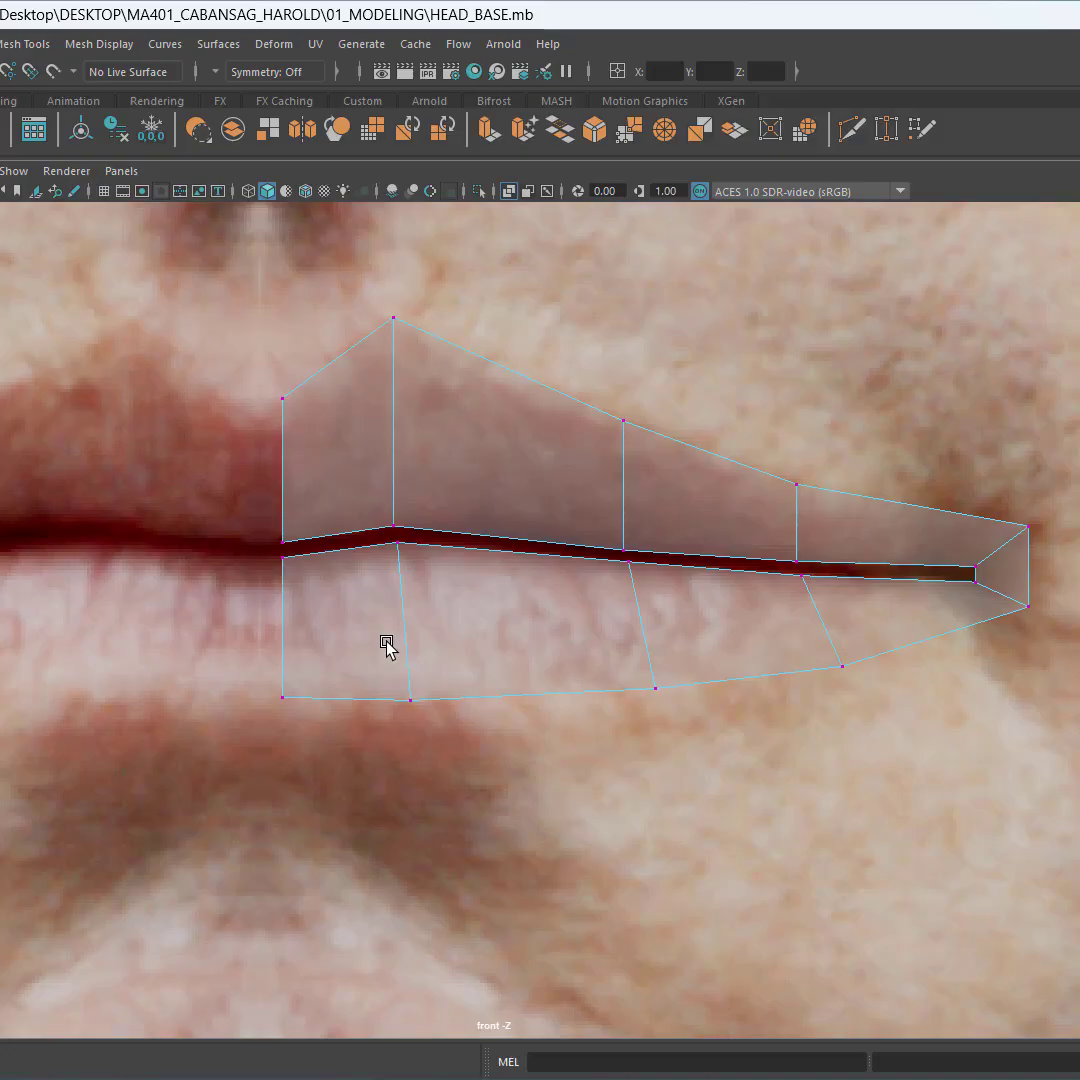
alt+right_drag(923, 723, 672, 742)
alt+middle_drag(672, 742, 663, 682)
key(ctrl+s)
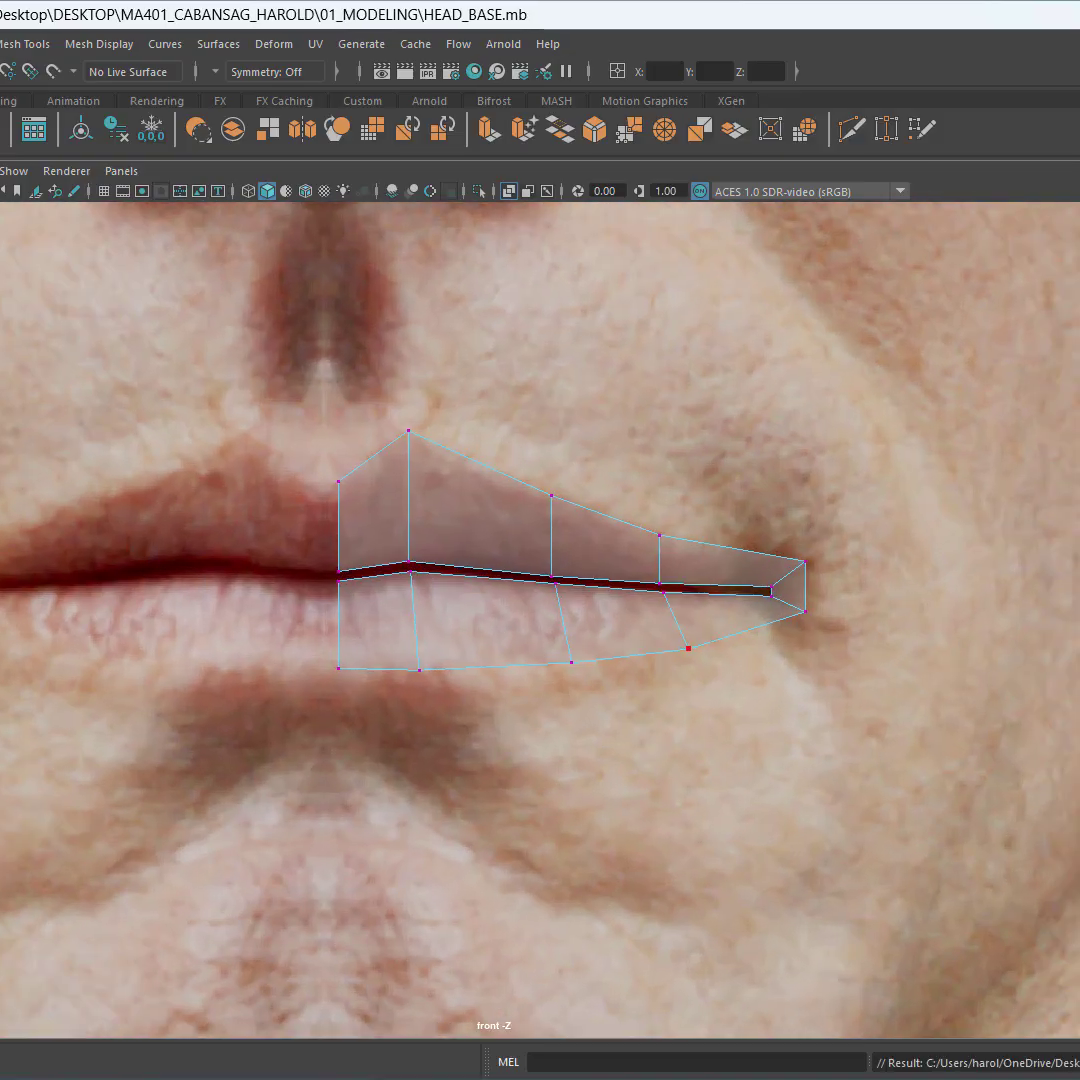
Step: Show the front and side views together and move the whole lip mesh forward in the side view to the lips' profile
key(space)
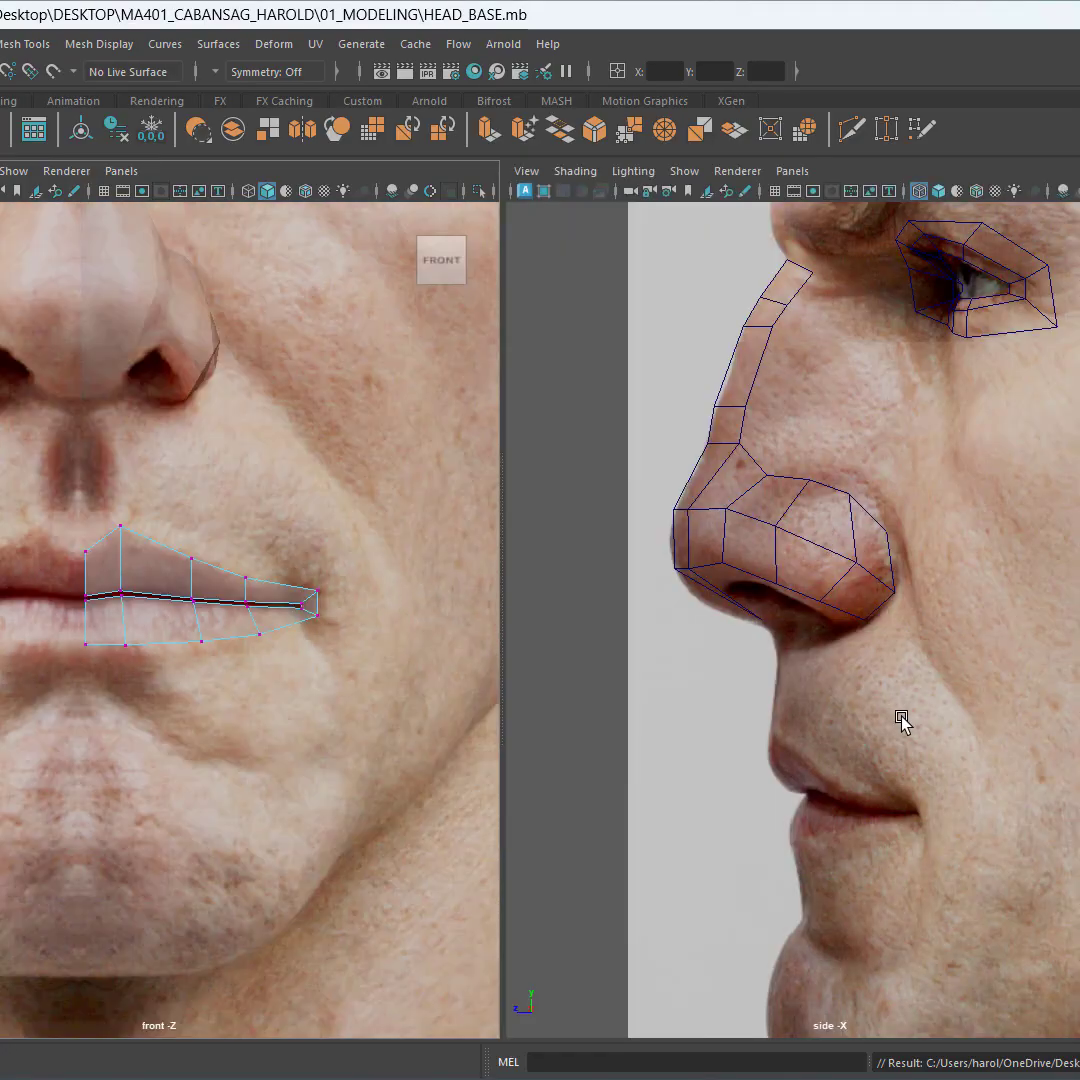
key(F8)
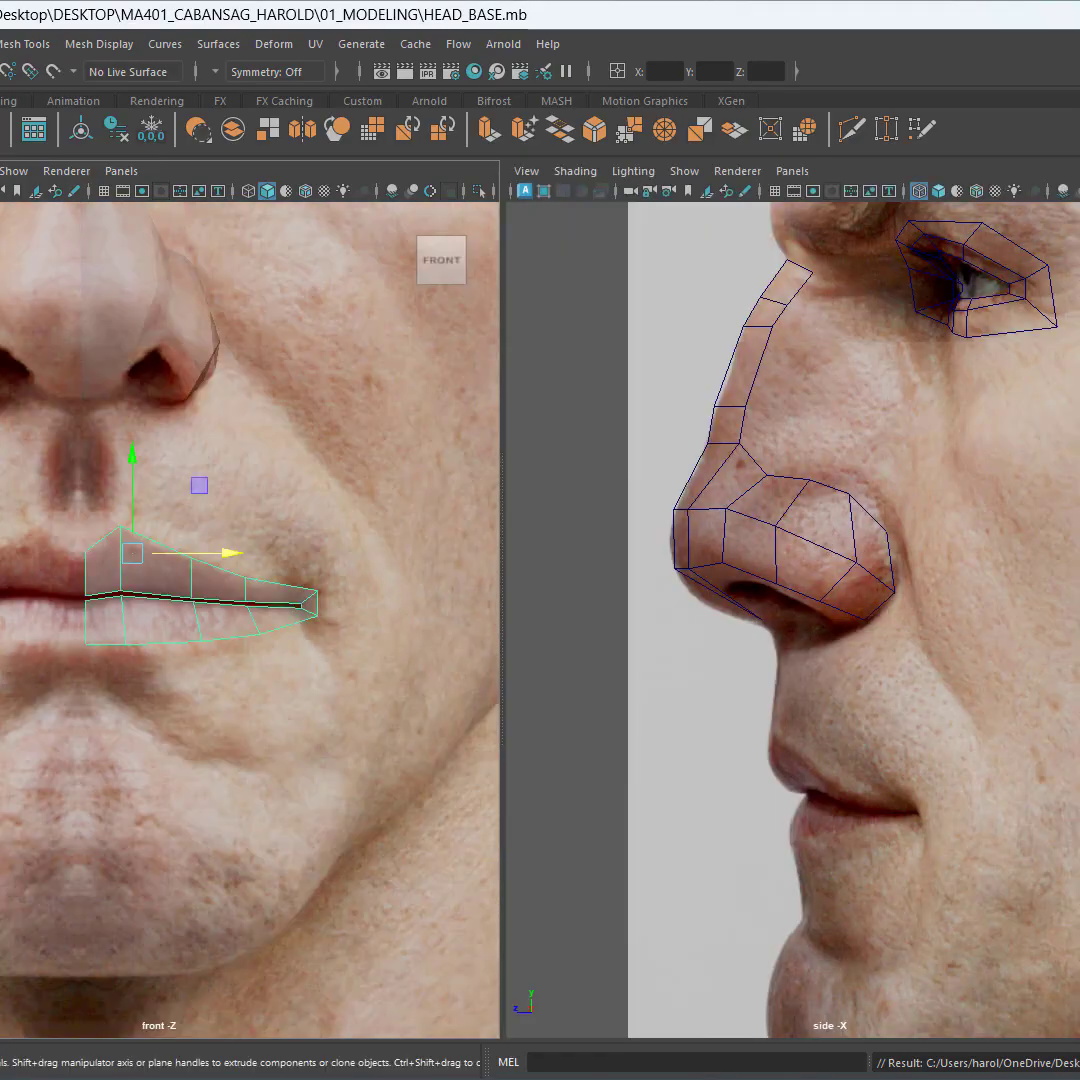
alt+middle_drag(909, 583, 787, 510)
mouse_move(938, 669)
alt+middle_down()
mouse_move(868, 610)
mouse_move(849, 550)
alt+middle_up()
mouse_move(1063, 566)
alt+middle_down()
mouse_move(762, 617)
mouse_move(764, 602)
alt+middle_up()
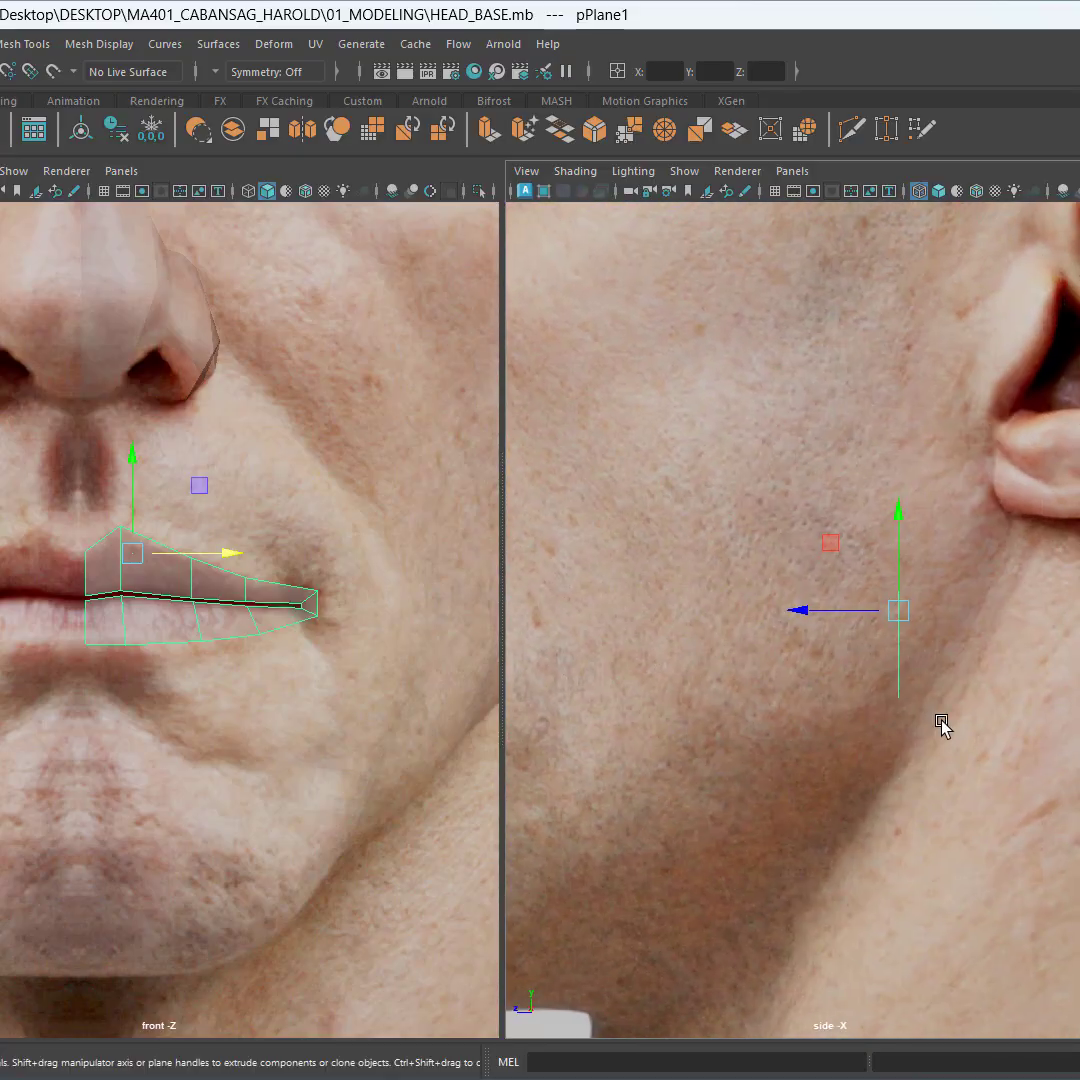
alt+middle_drag(844, 711, 1079, 761)
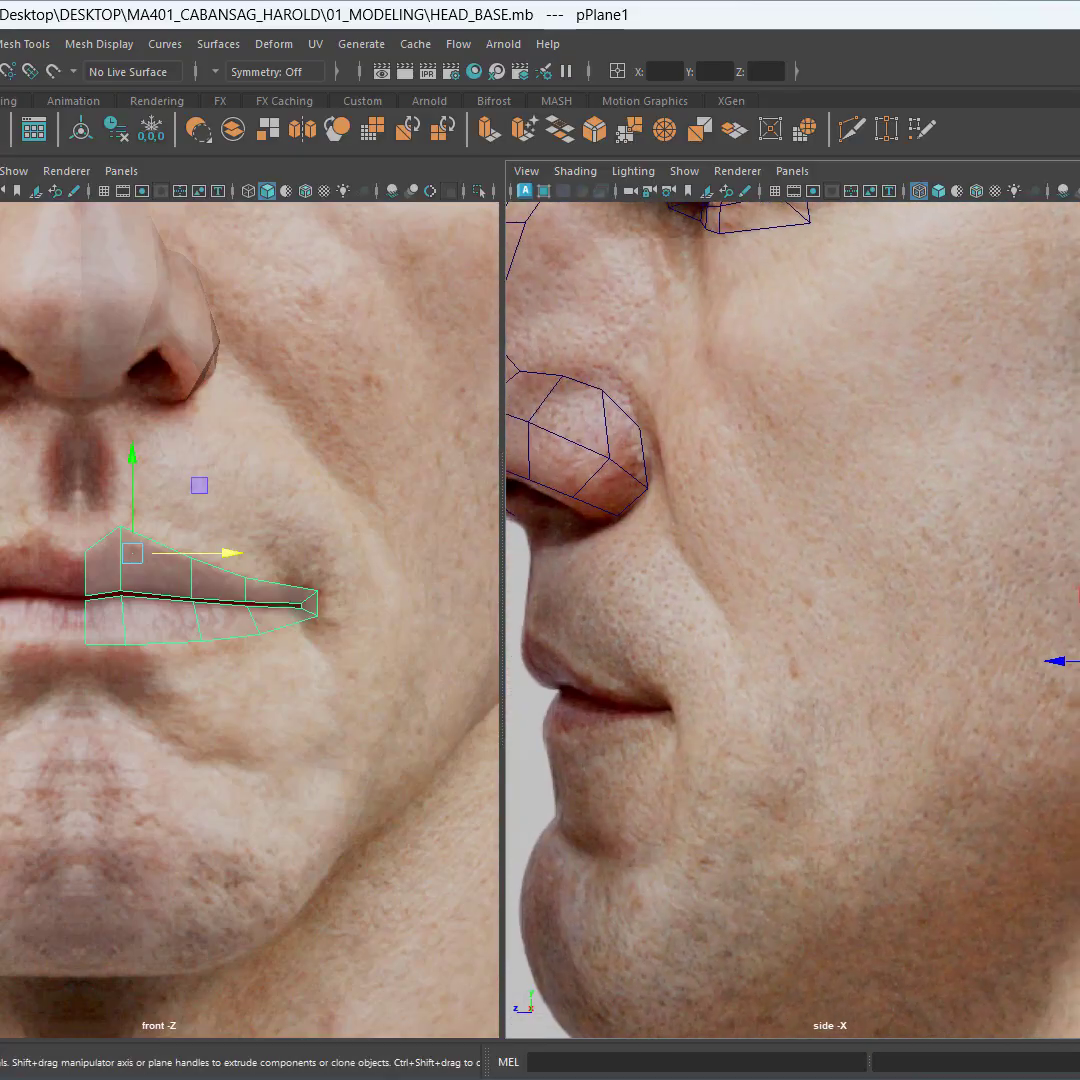
drag(1066, 658, 479, 660)
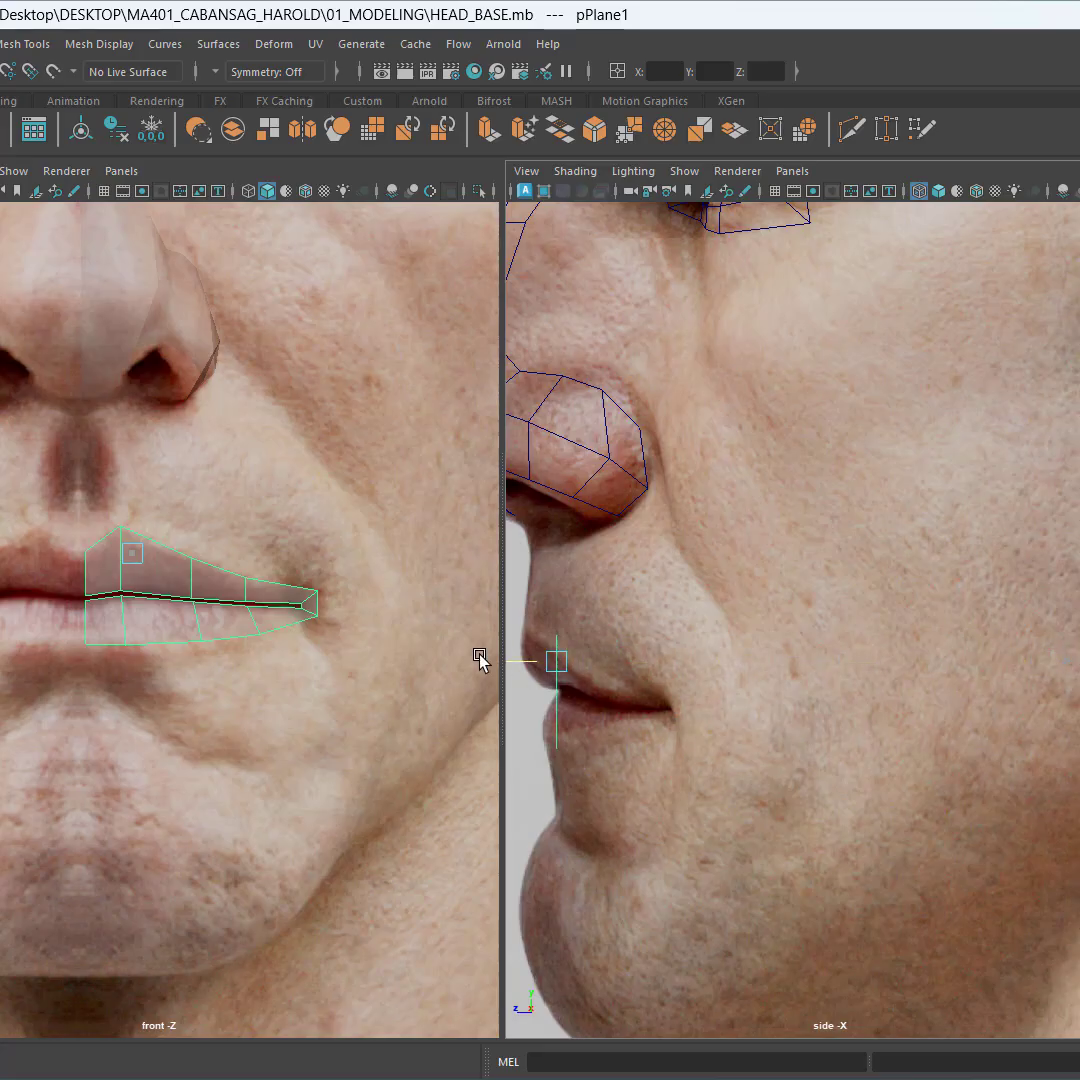
Step: Nudge the whole lip mesh slightly further forward to the front of the upper lip in the side view
scroll(919, 617, up, 3)
scroll(790, 628, up, 3)
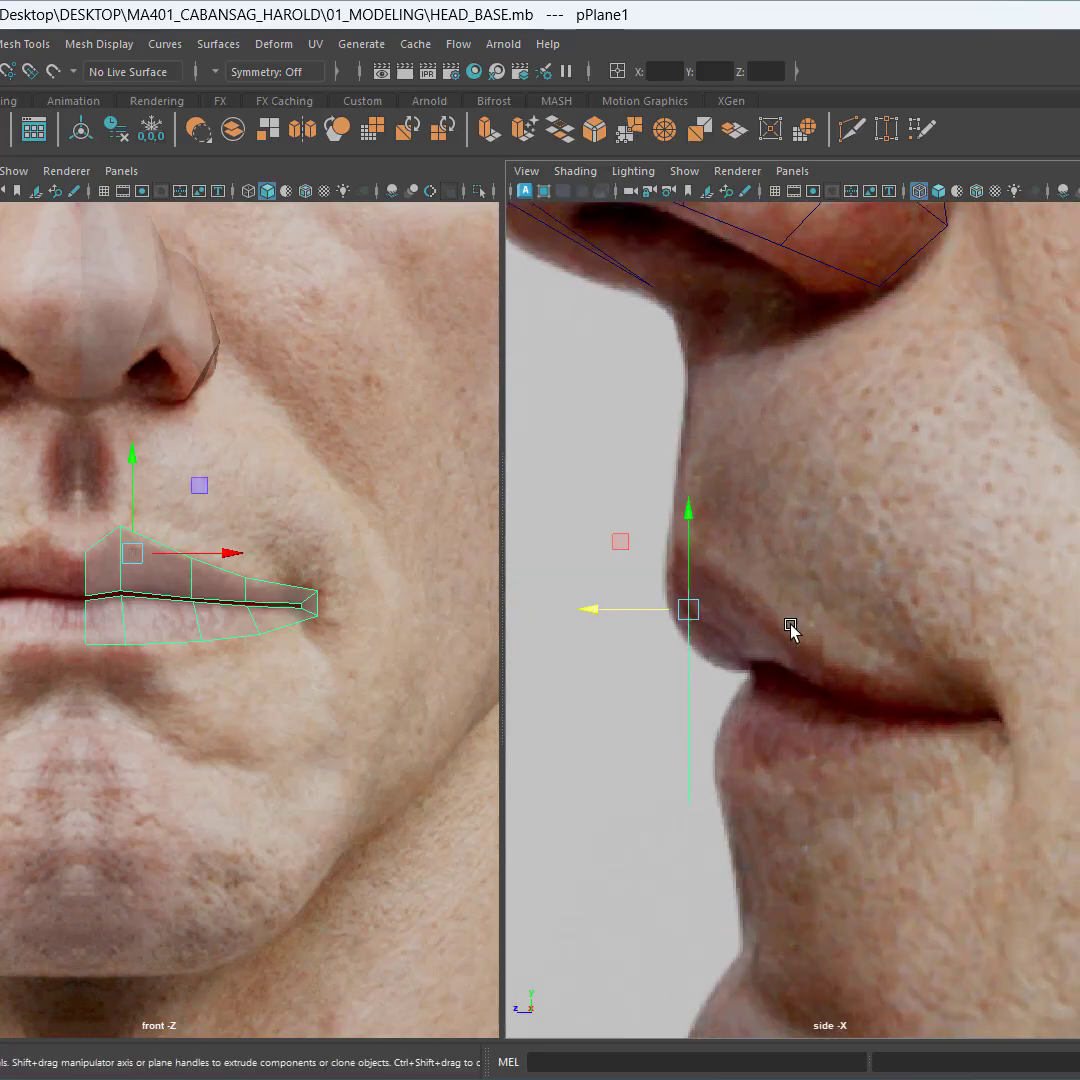
scroll(843, 645, up, 3)
scroll(128, 617, up, 5)
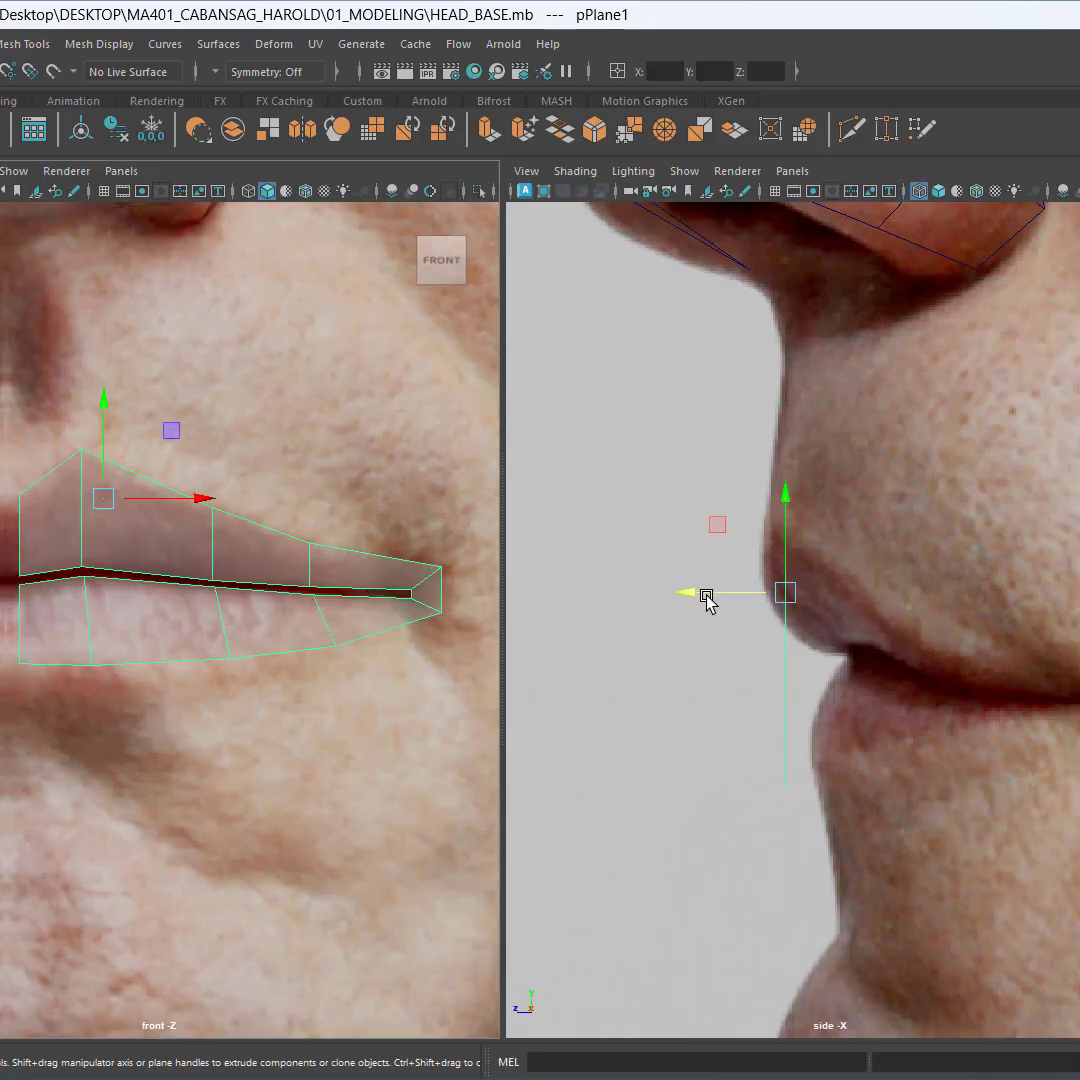
drag(706, 597, 682, 597)
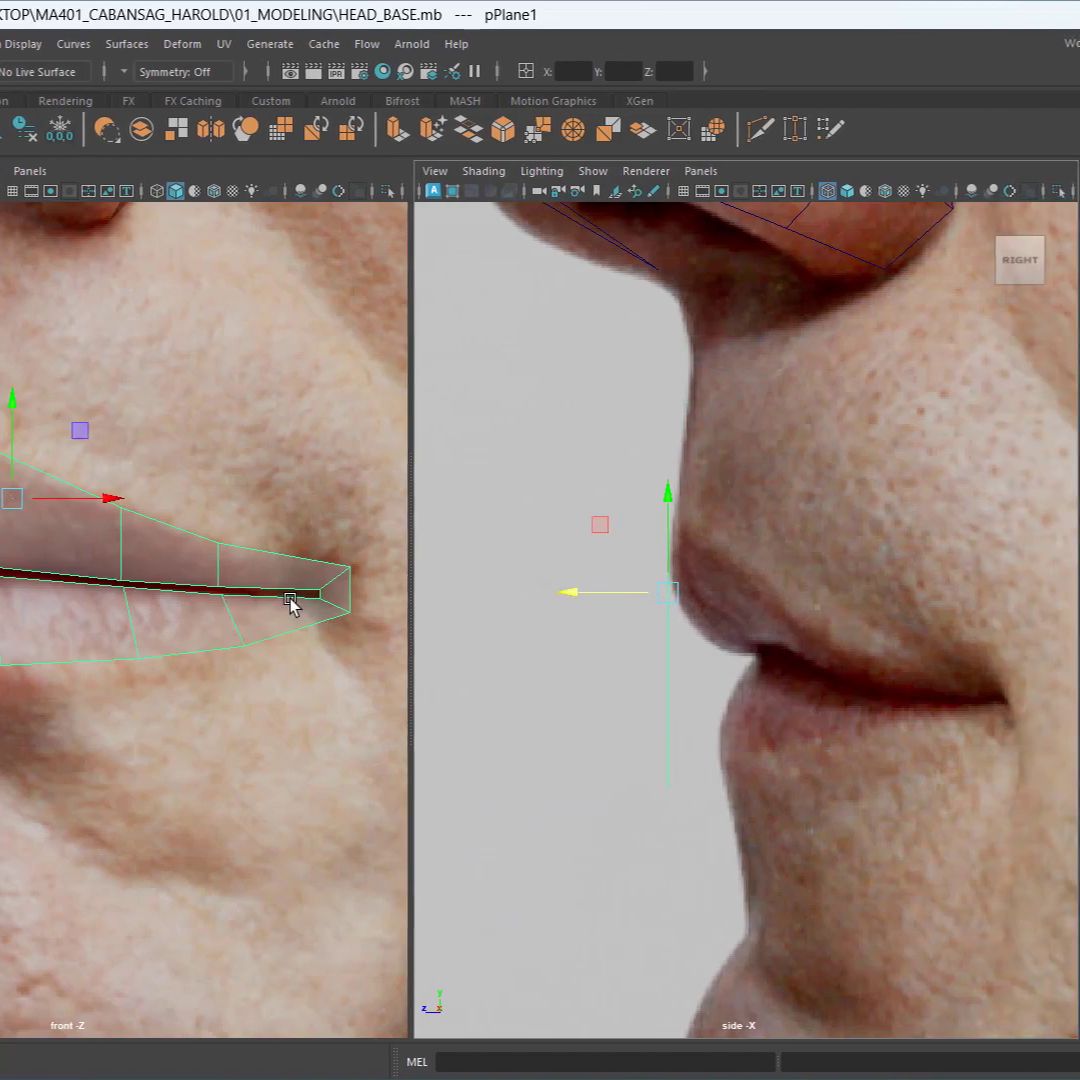
Step: Select the mouth corner's four vertices in the front view and move them back along Z toward the mouth corner in the side view
key(ctrl)
key(ctrl)
alt+middle_drag(304, 700, 235, 689)
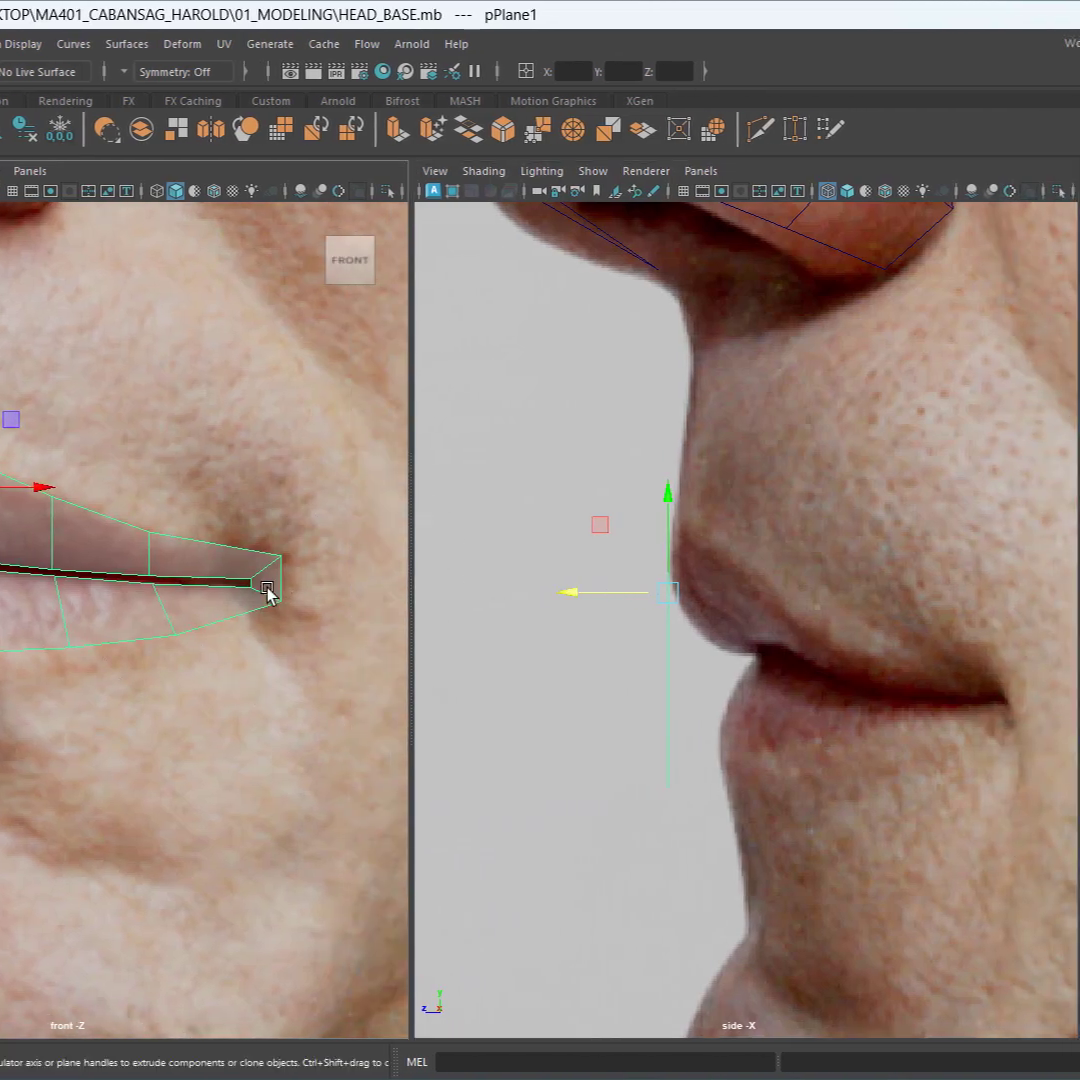
key(F9)
drag(341, 491, 205, 661)
key(ctrl)
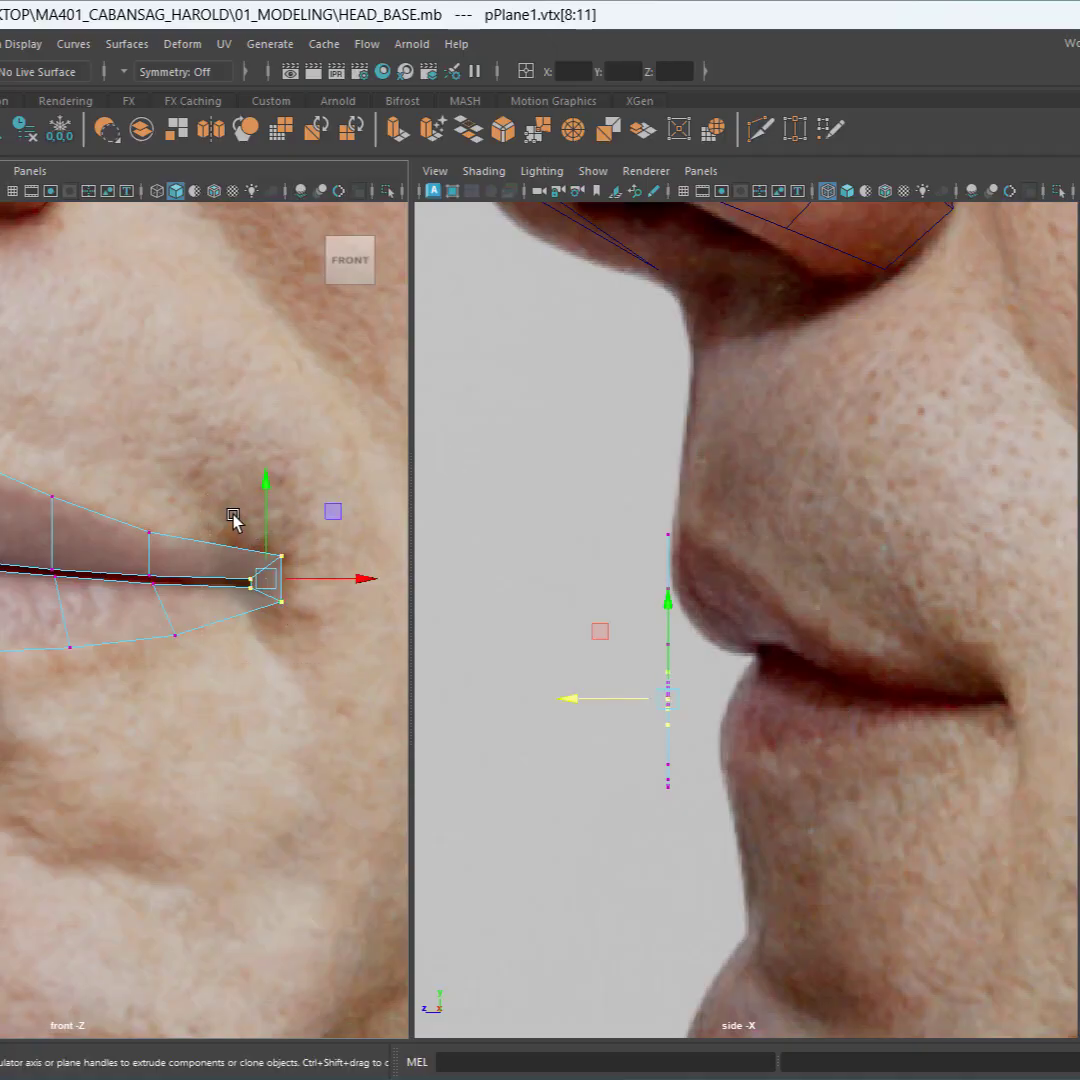
drag(234, 516, 316, 660)
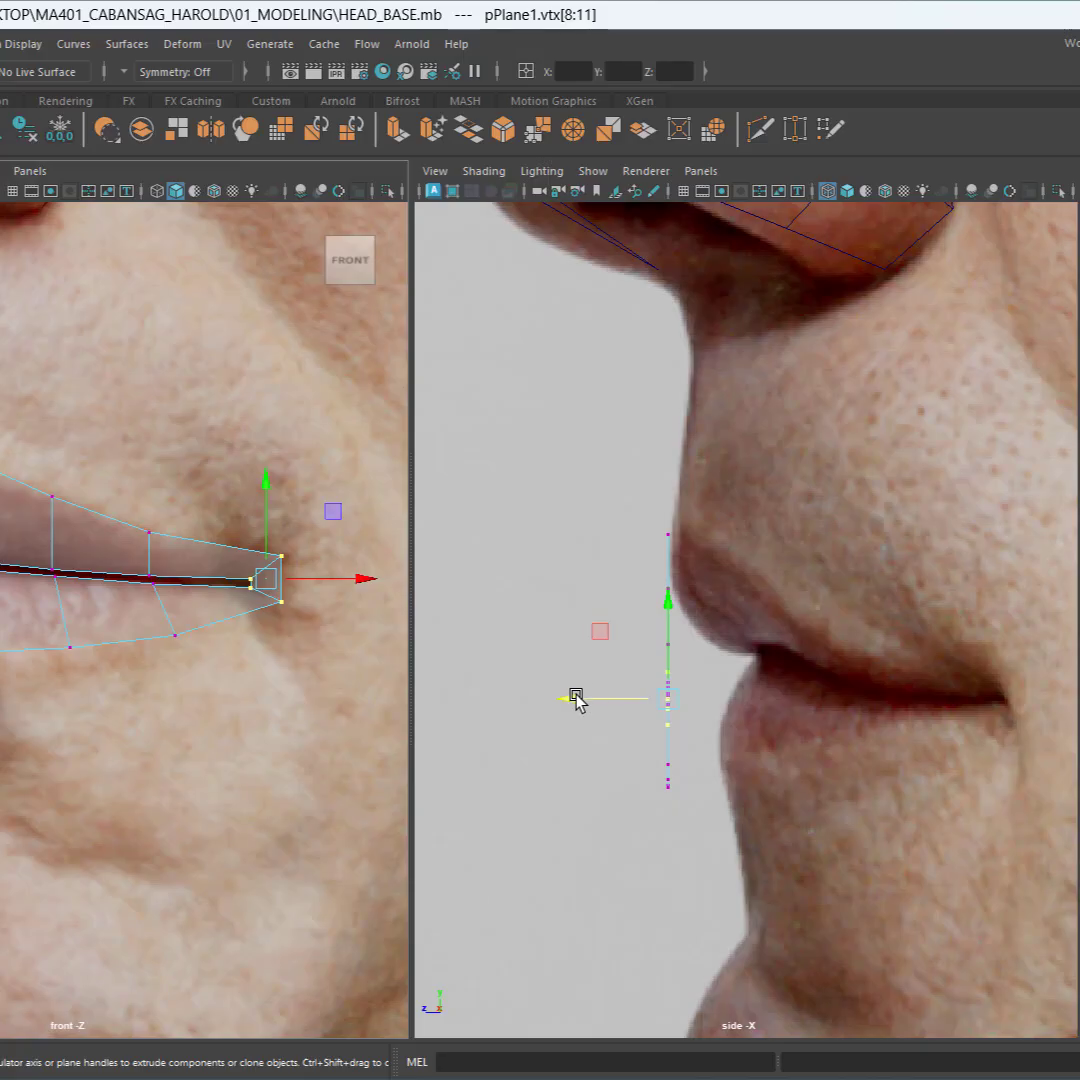
shift+drag(571, 700, 888, 694)
scroll(1012, 783, up, 6)
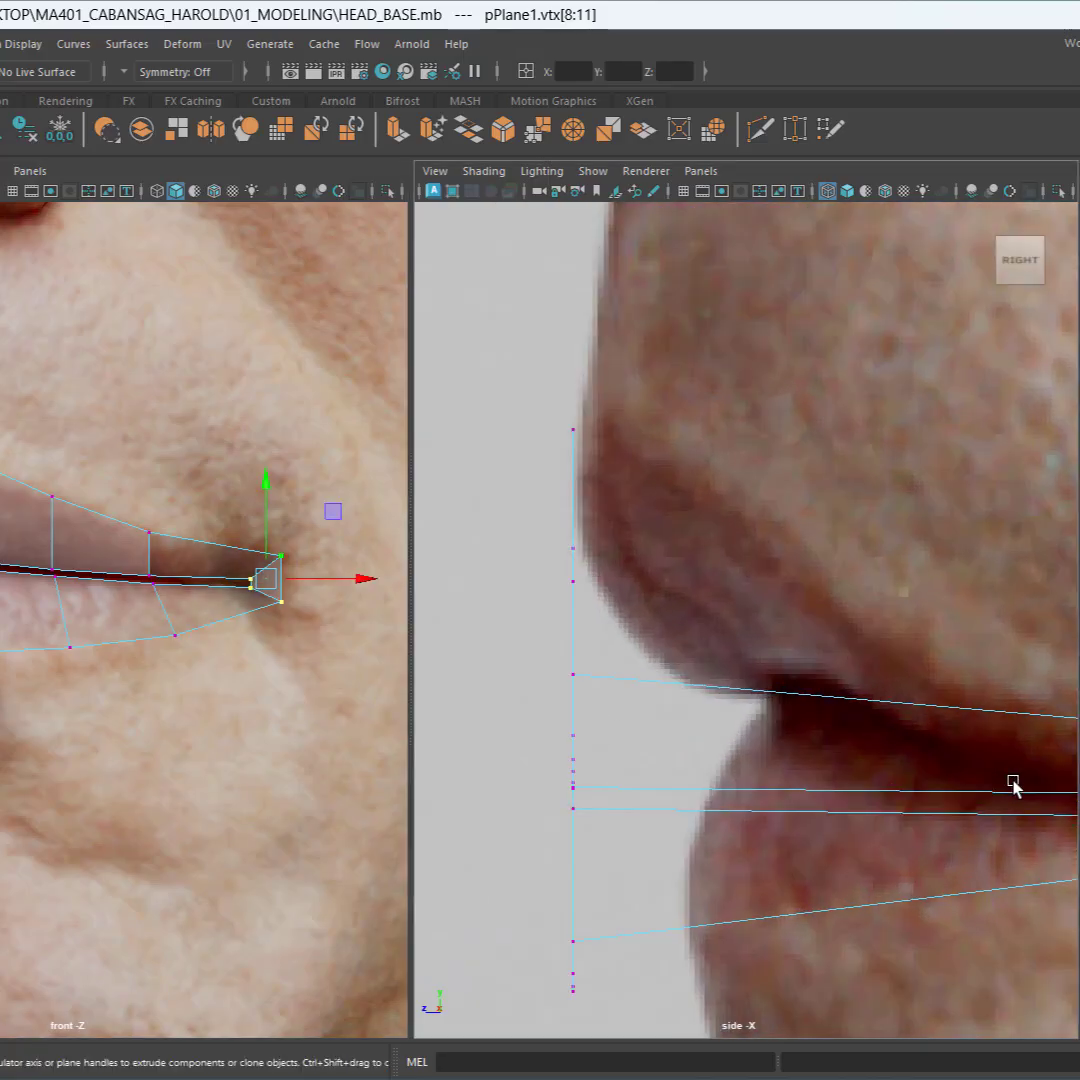
Step: Nudge the four mouth-corner vertices slightly further back in the side view to fit the mouth corner
scroll(790, 632, up, 4)
alt+middle_drag(912, 652, 846, 655)
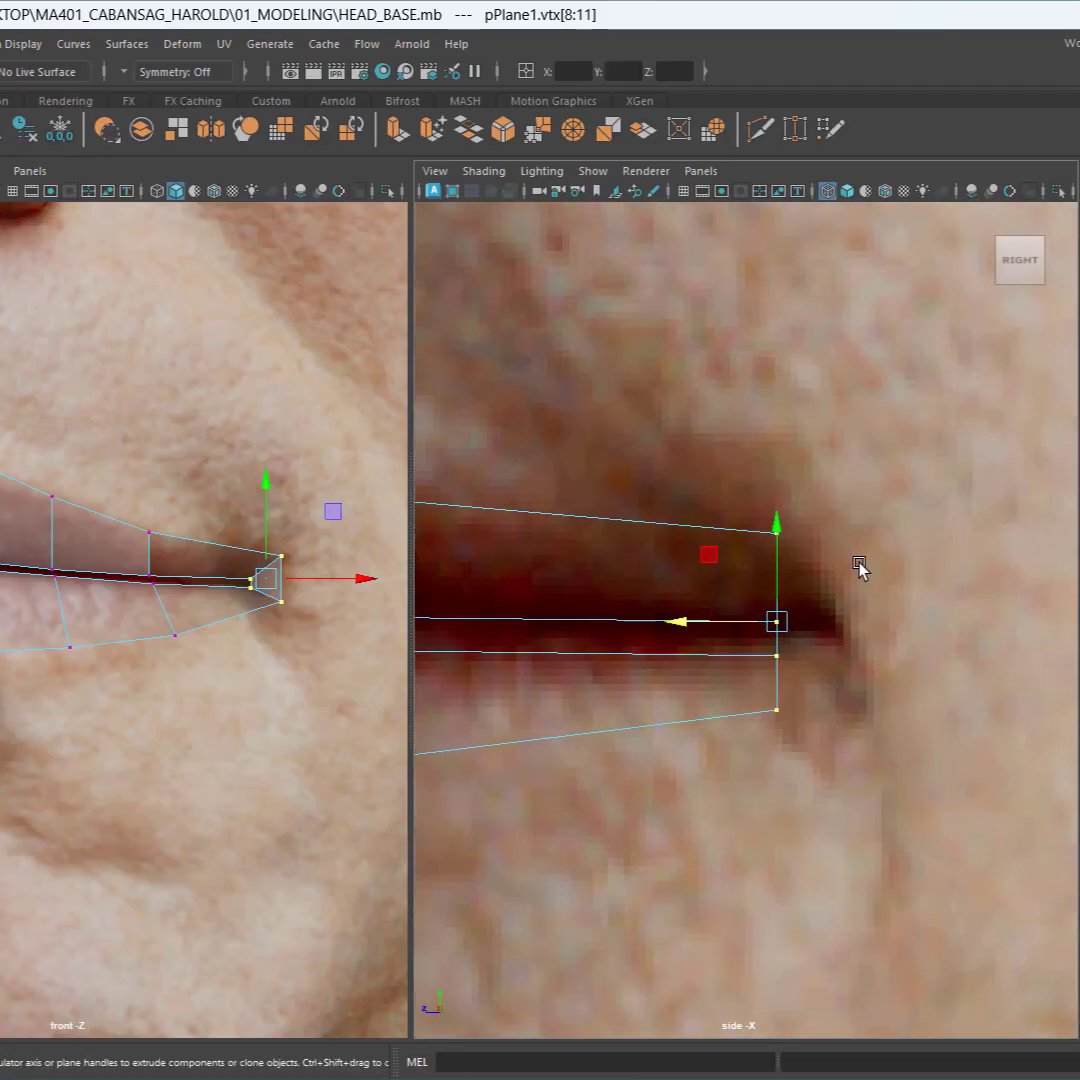
drag(689, 625, 700, 622)
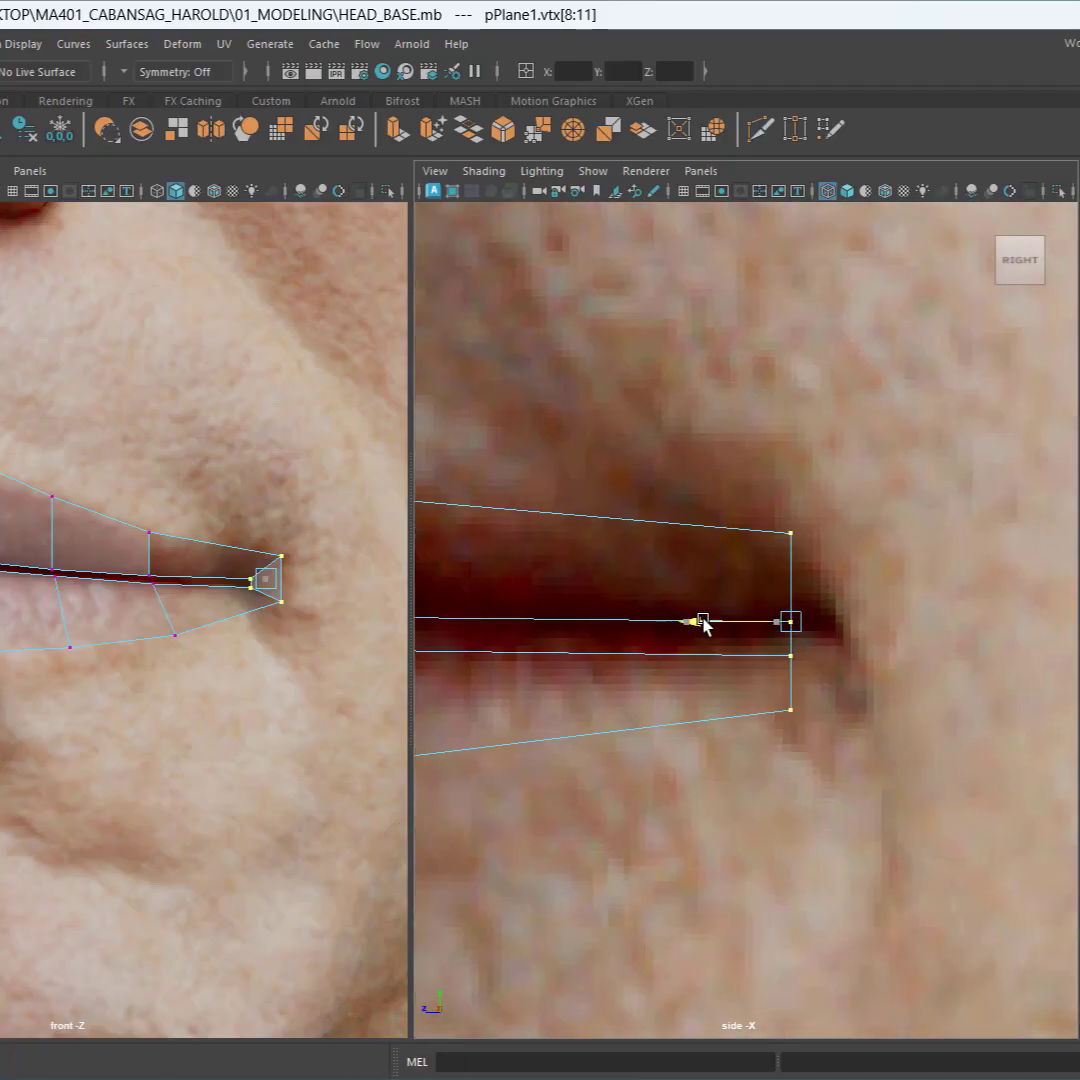
scroll(308, 630, up, 5)
scroll(308, 630, up, 2)
alt+middle_drag(308, 630, 86, 544)
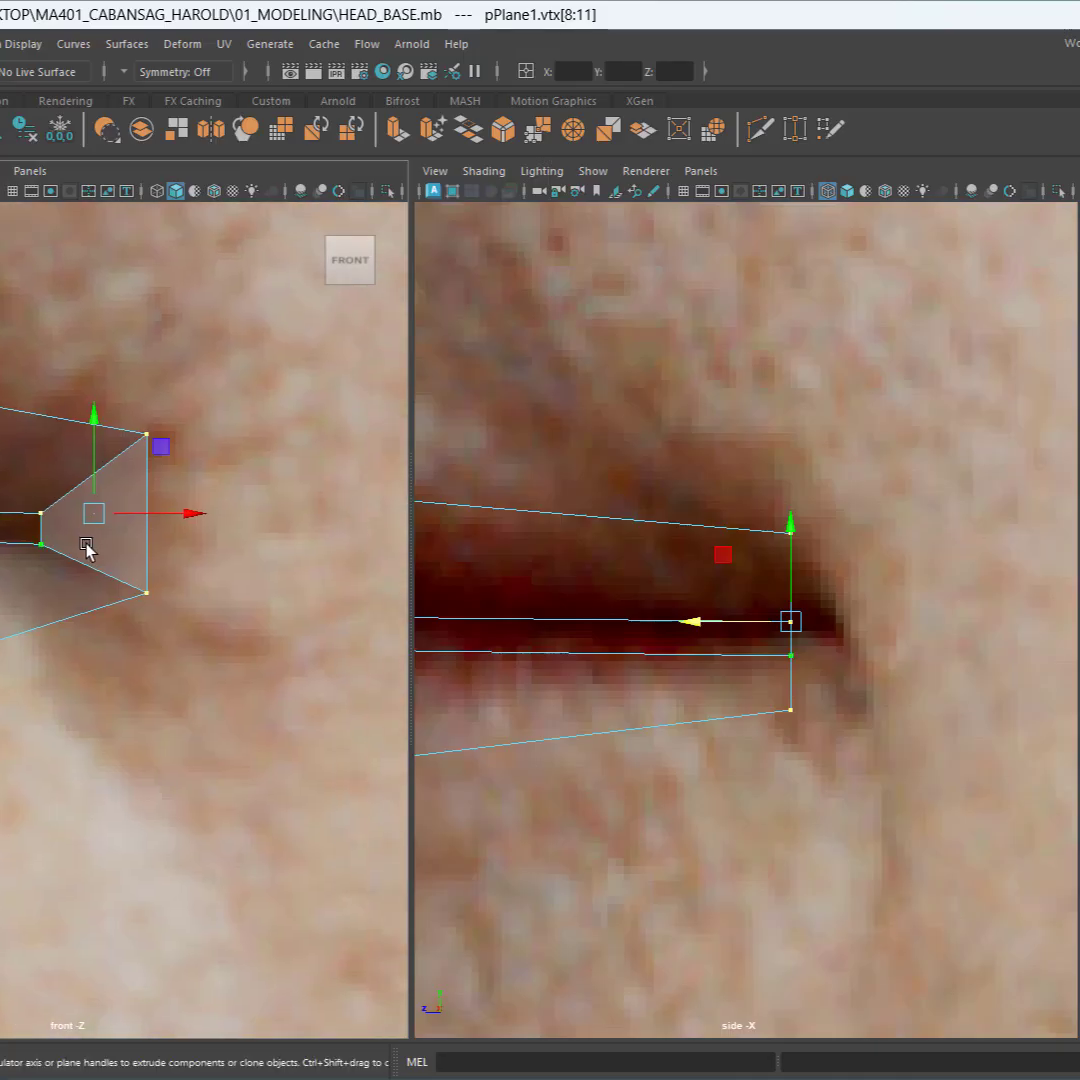
Step: Move the mouth corner's two lower vertices and upper outer vertex back in the side view, pulling the lower outer vertex furthest
drag(5, 532, 224, 624)
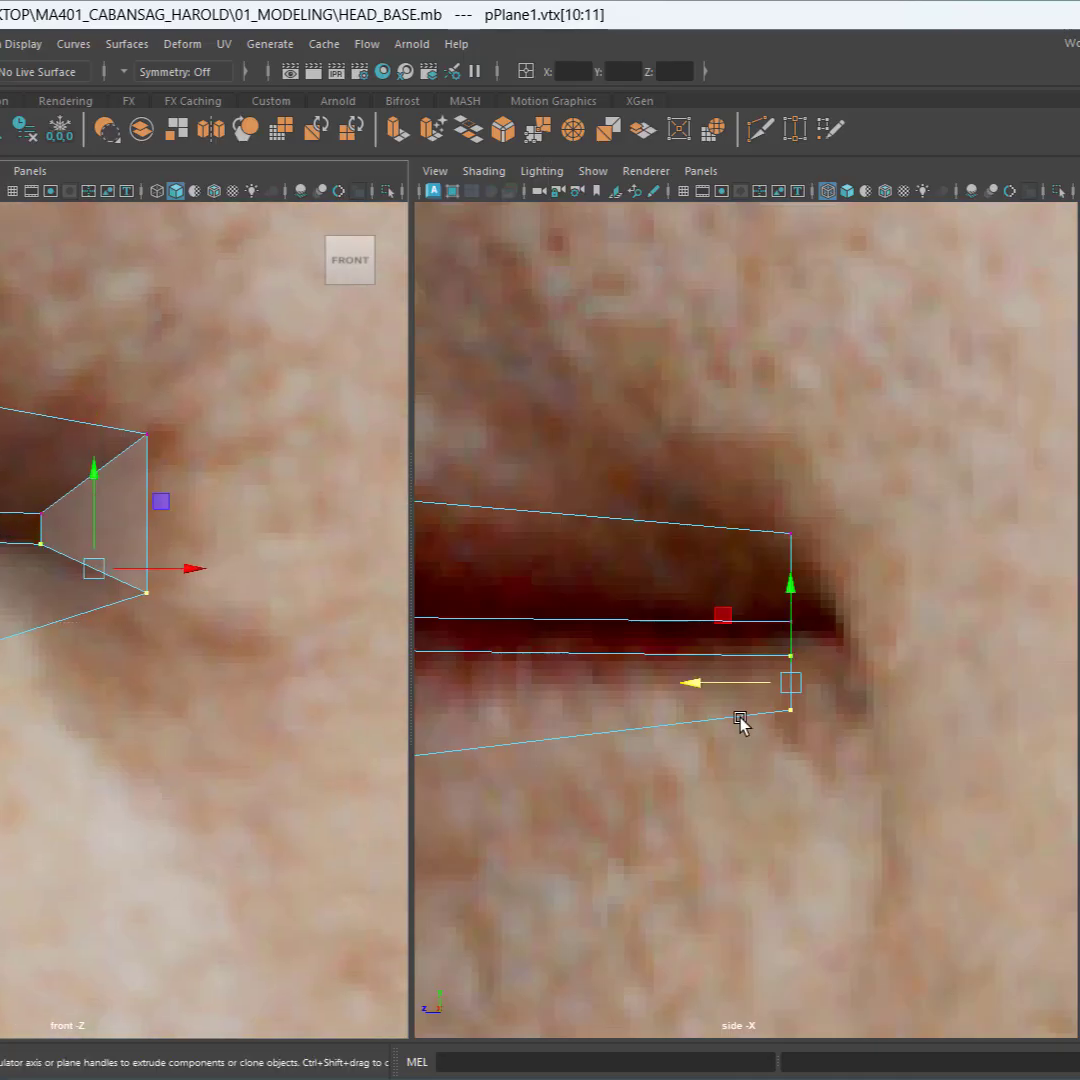
drag(724, 683, 750, 686)
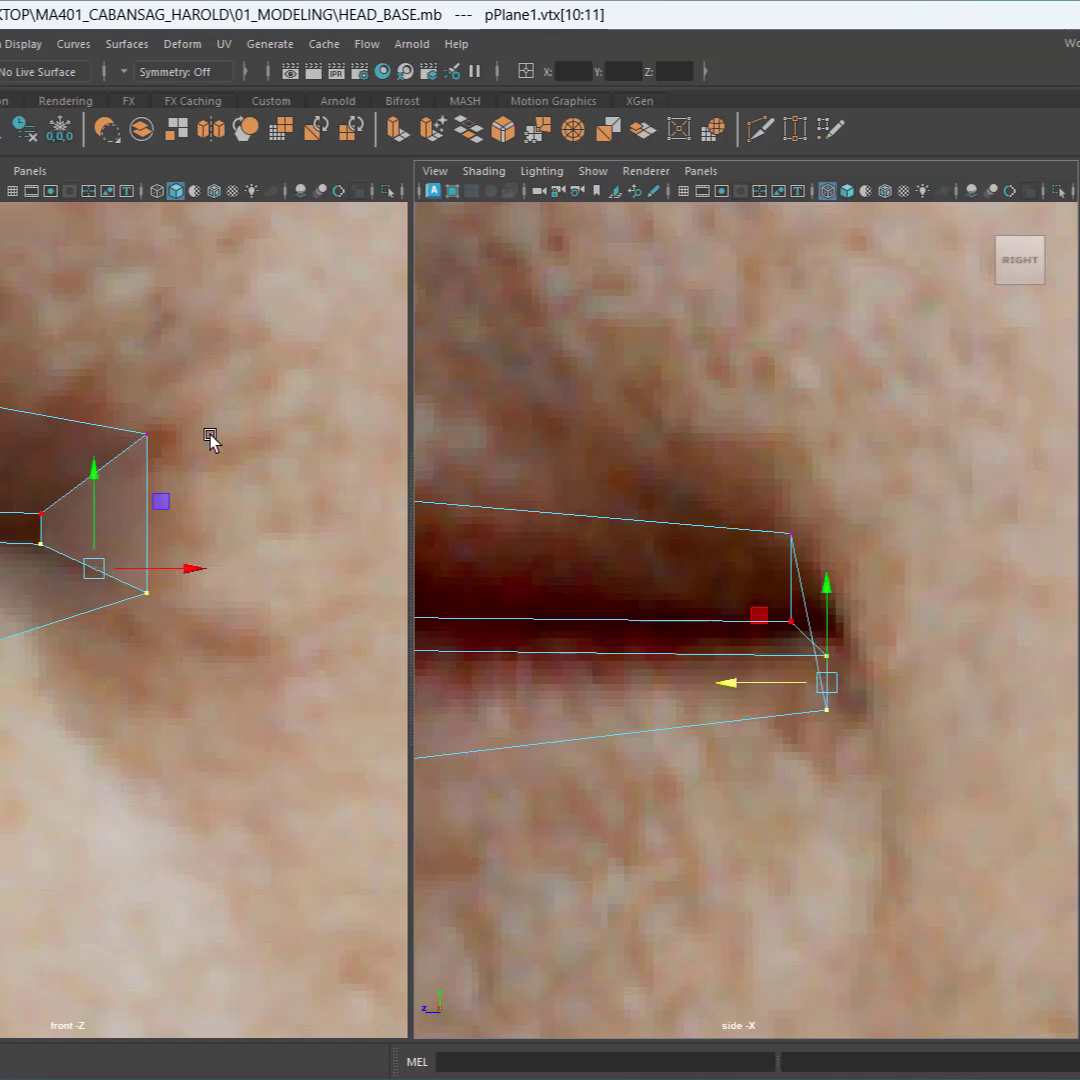
drag(216, 393, 106, 473)
mouse_move(697, 537)
mouse_down()
mouse_move(738, 540)
mouse_move(712, 540)
mouse_up()
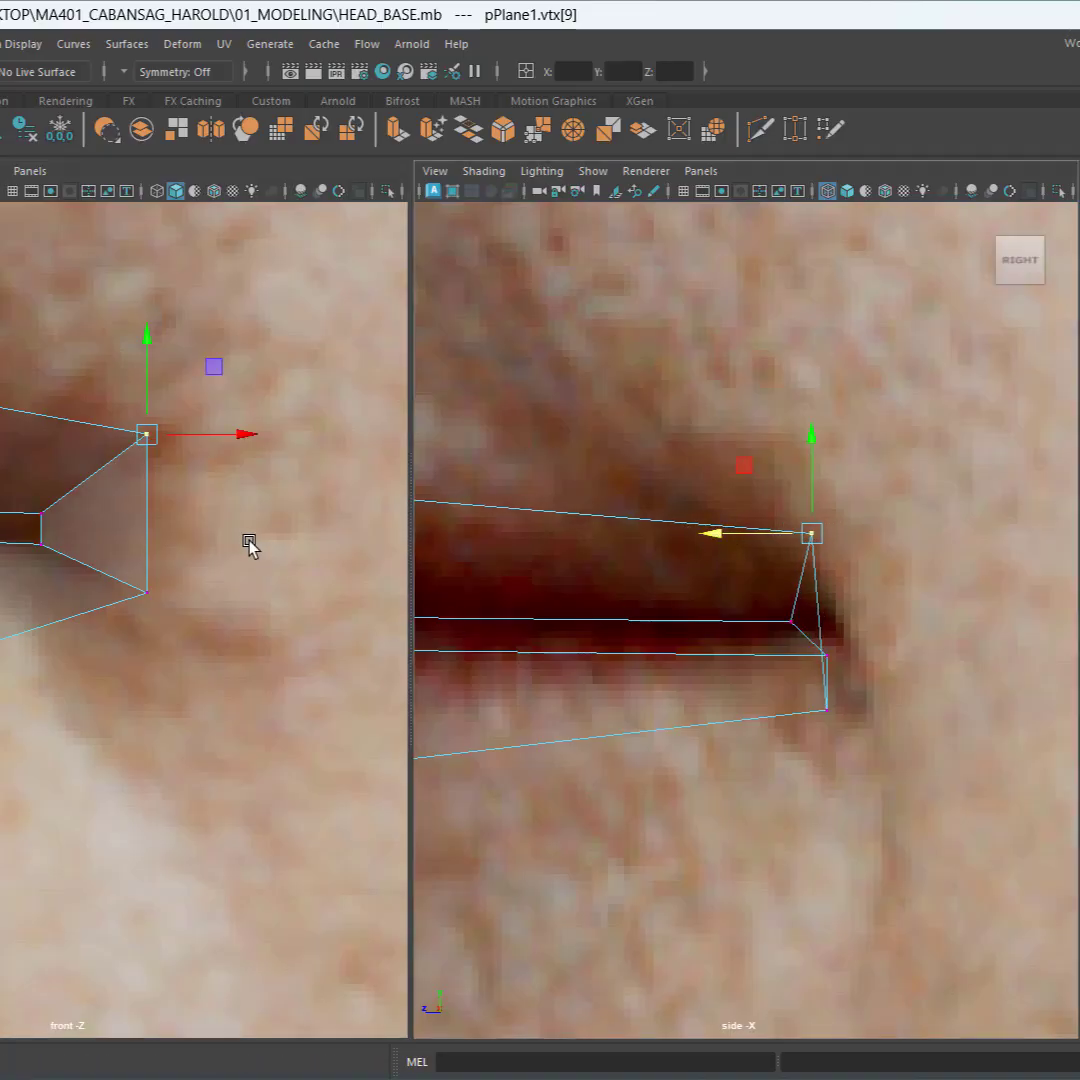
drag(222, 535, 72, 632)
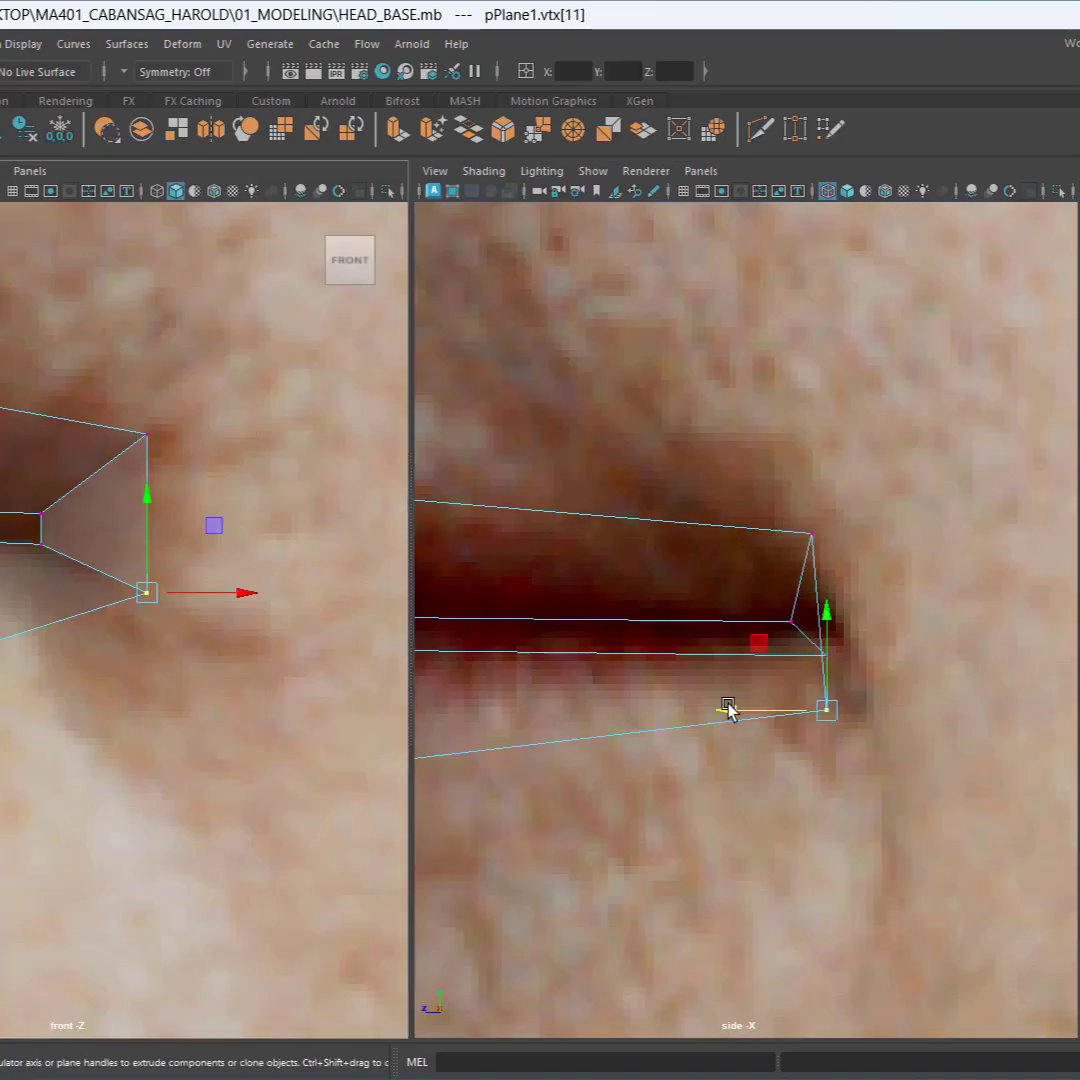
drag(729, 710, 790, 680)
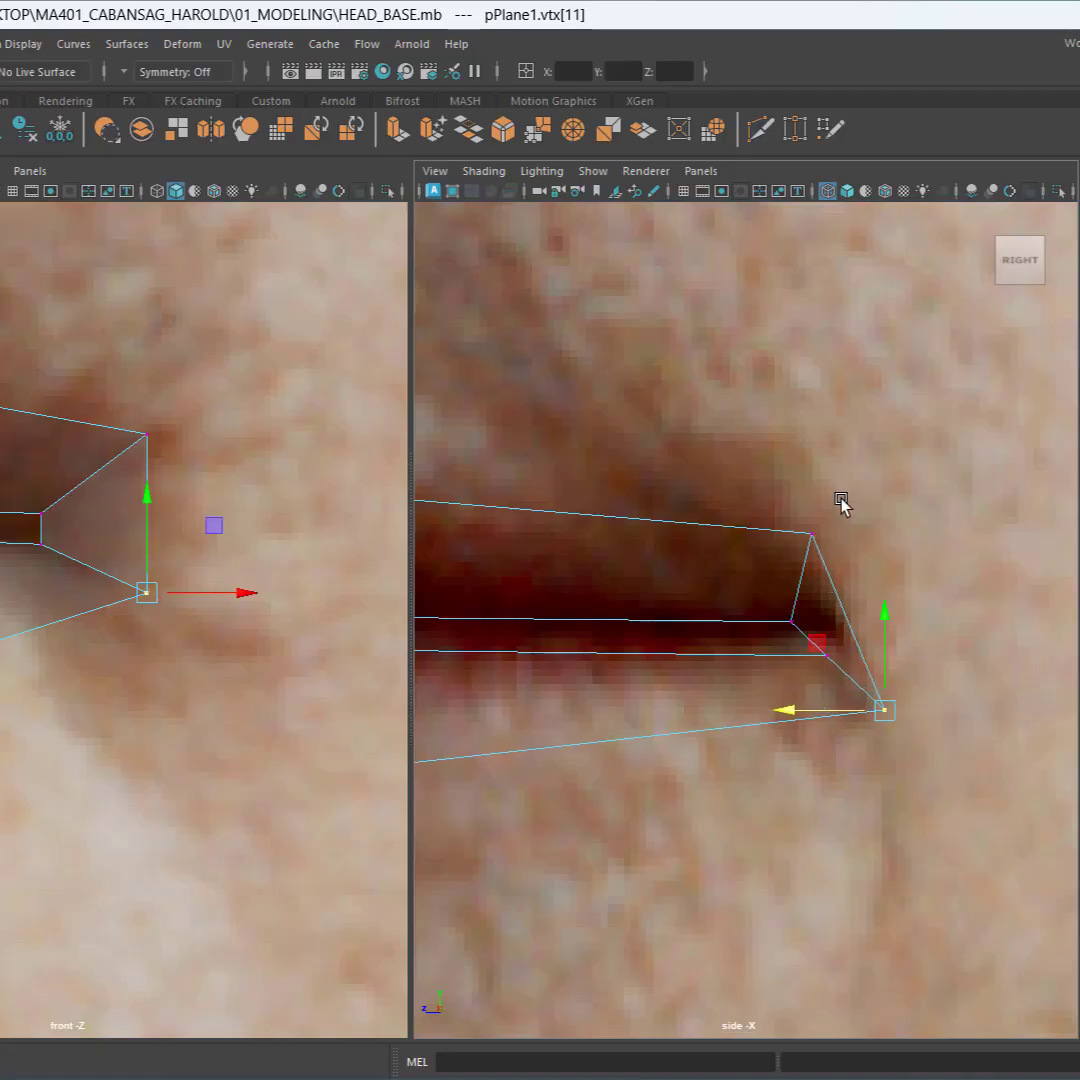
Step: Raise the mouth corner's lower inner and lower outer vertices slightly in the side view, nudging the outer one a little forward
click(840, 660)
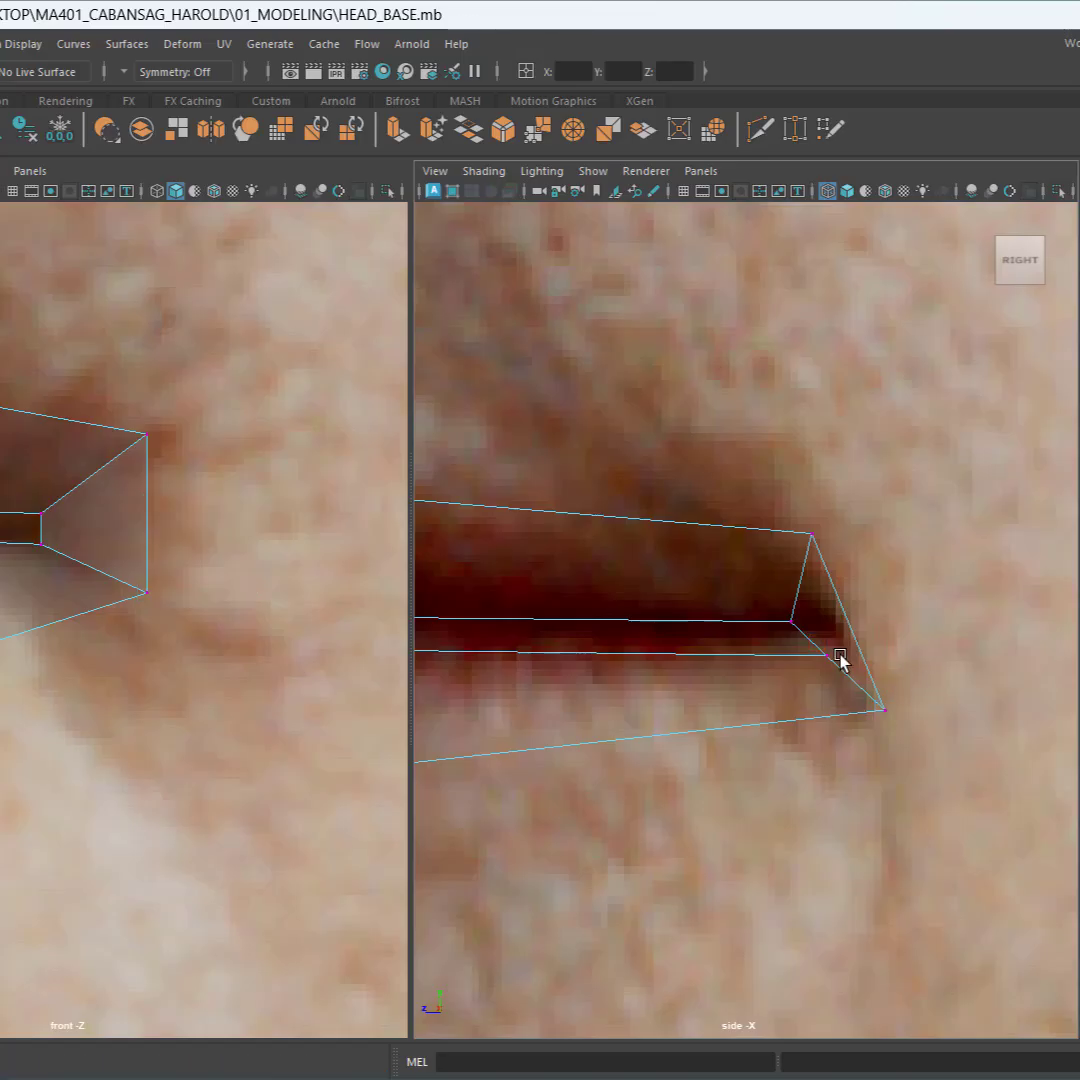
drag(836, 672, 835, 668)
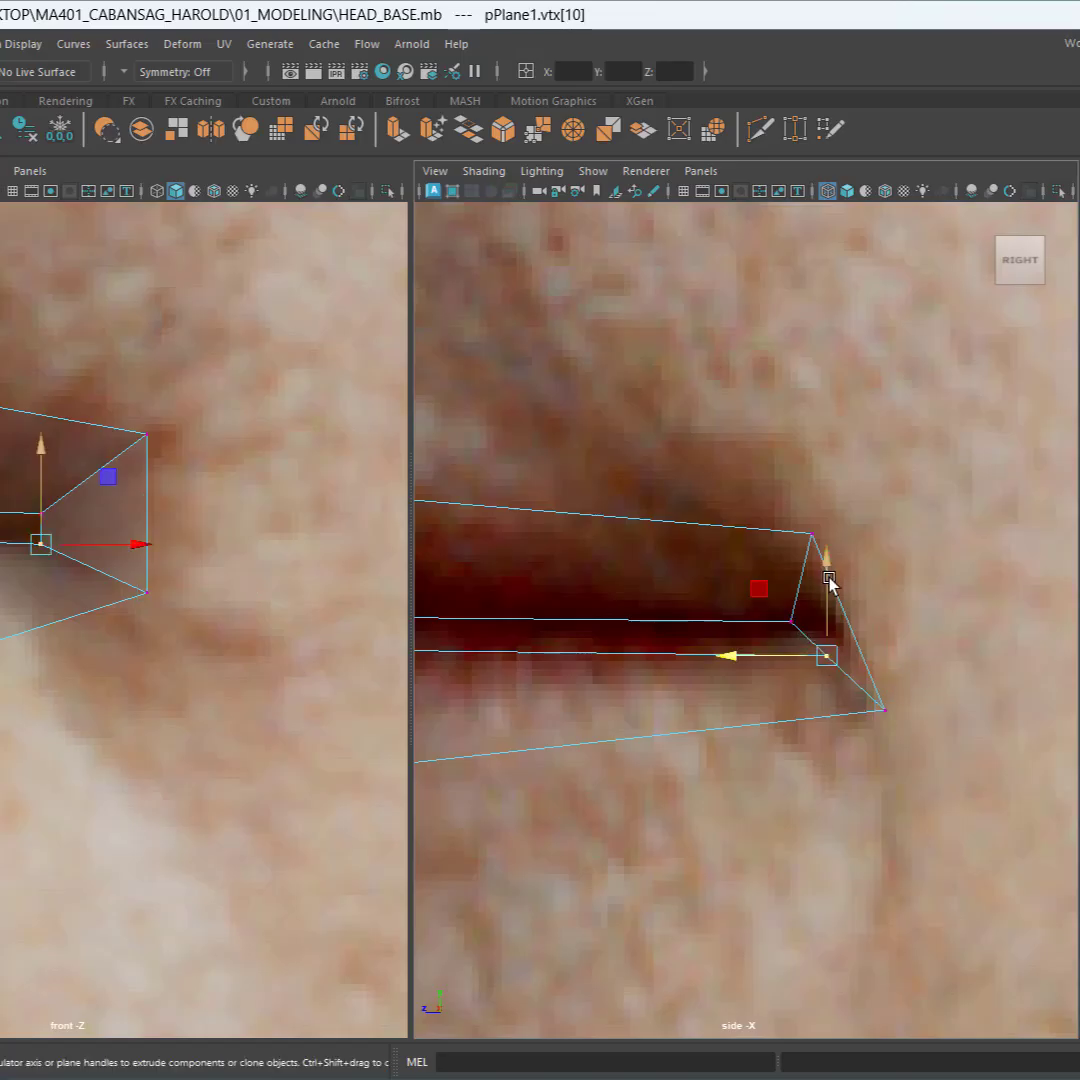
drag(829, 578, 828, 566)
click(884, 710)
drag(887, 607, 882, 579)
drag(812, 690, 800, 684)
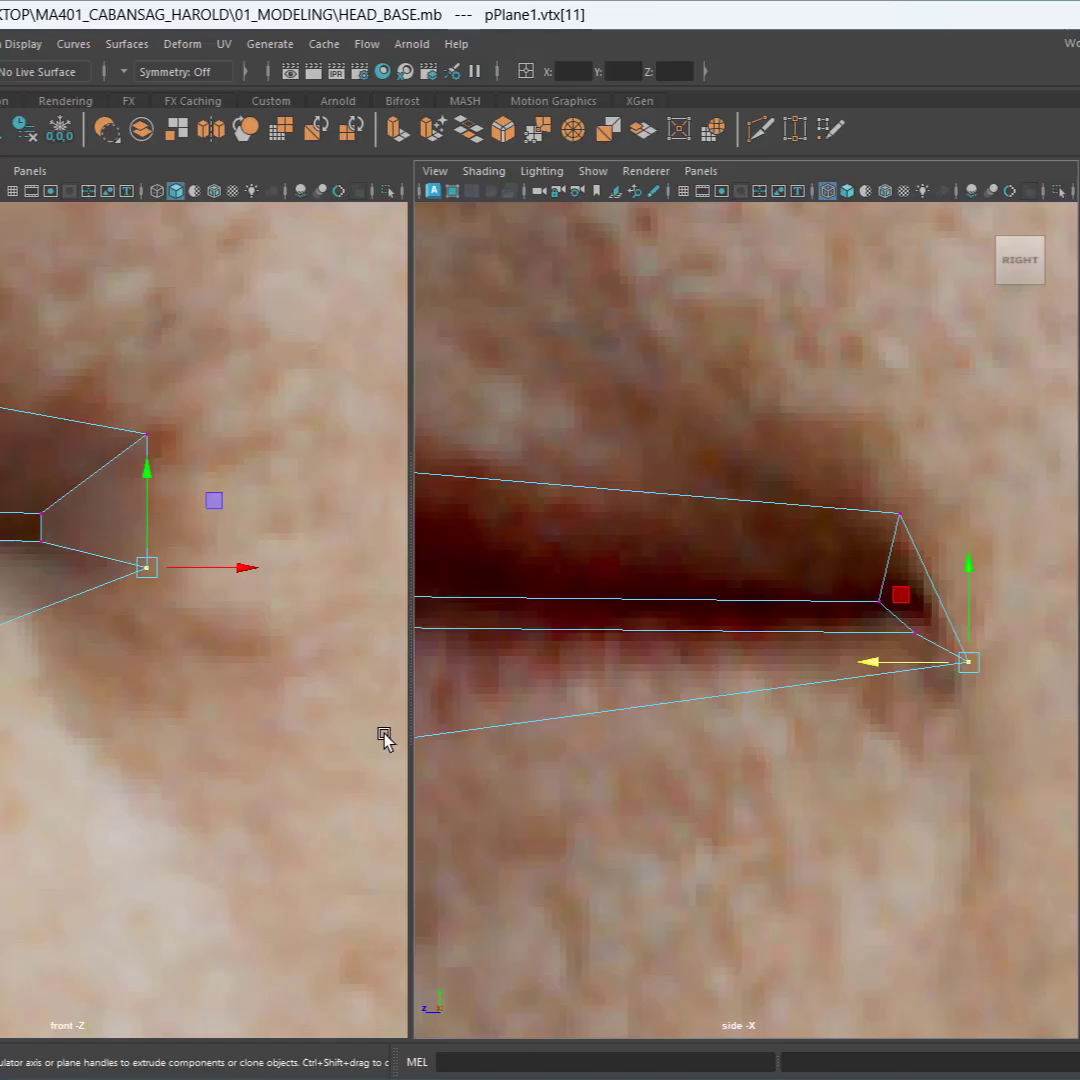
Step: Move the upper lip's peak vertex slightly back and the vertex below it on the mouth line further back in the side view
scroll(118, 727, down, 5)
scroll(118, 727, up, 8)
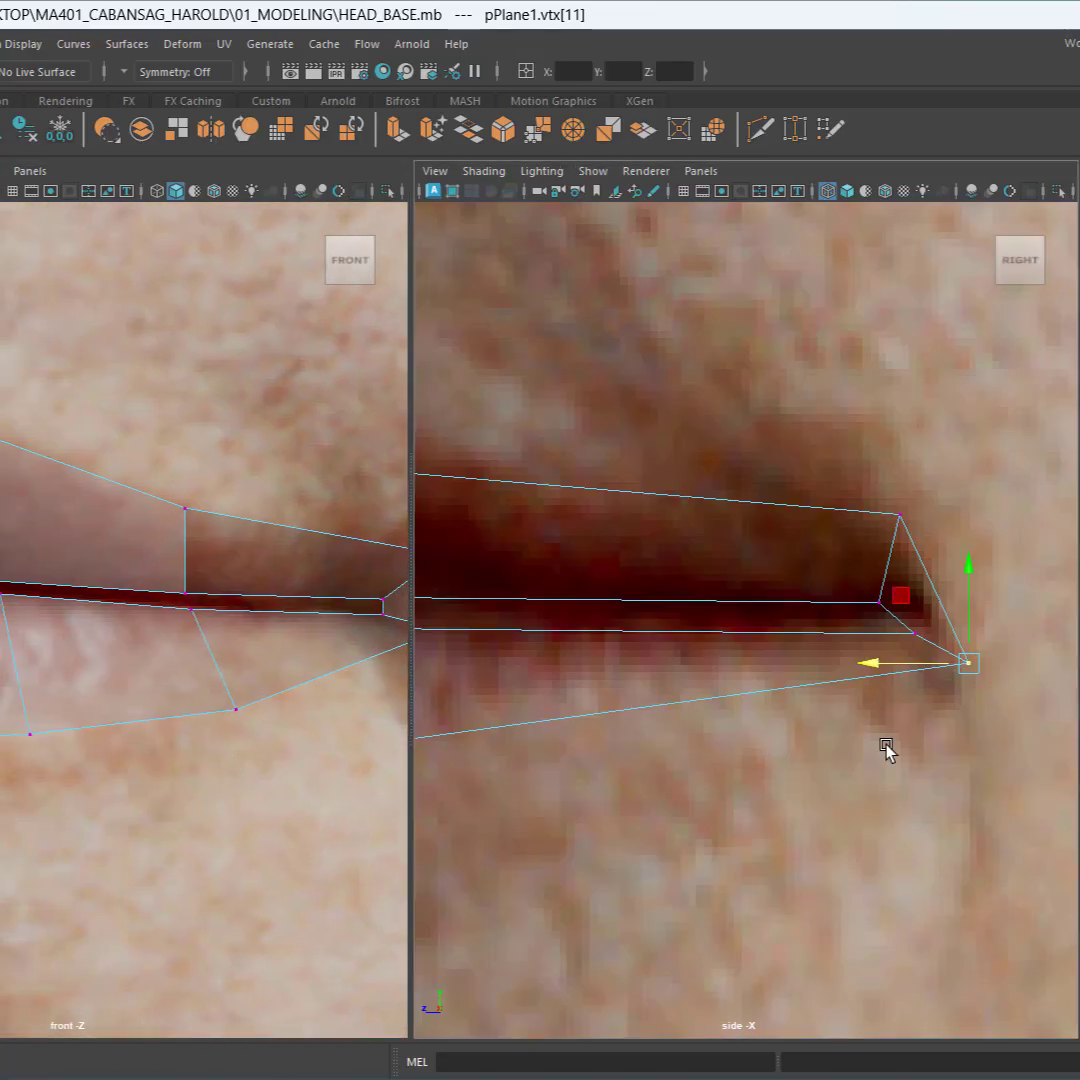
scroll(887, 752, down, 6)
scroll(720, 613, up, 4)
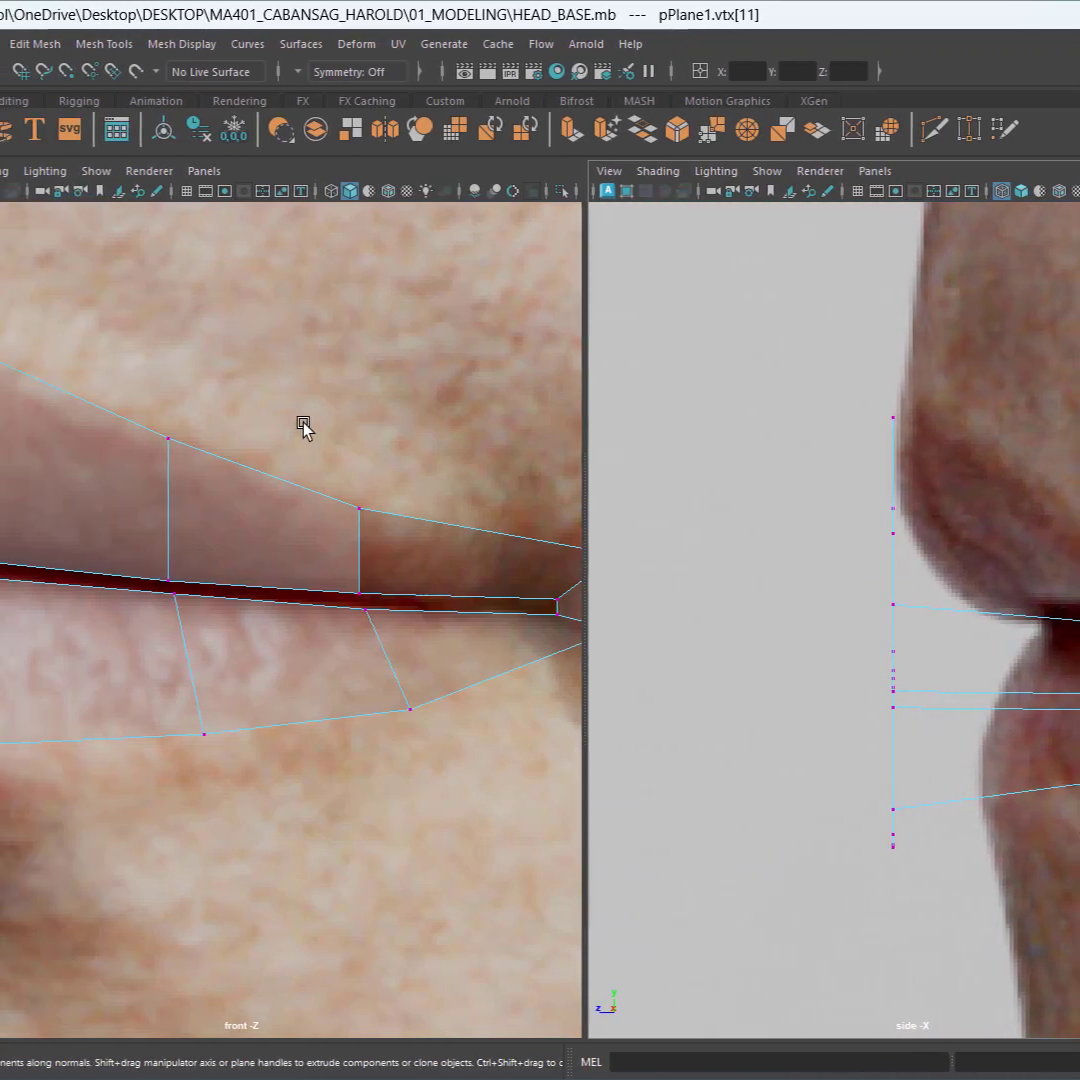
scroll(295, 507, up, 3)
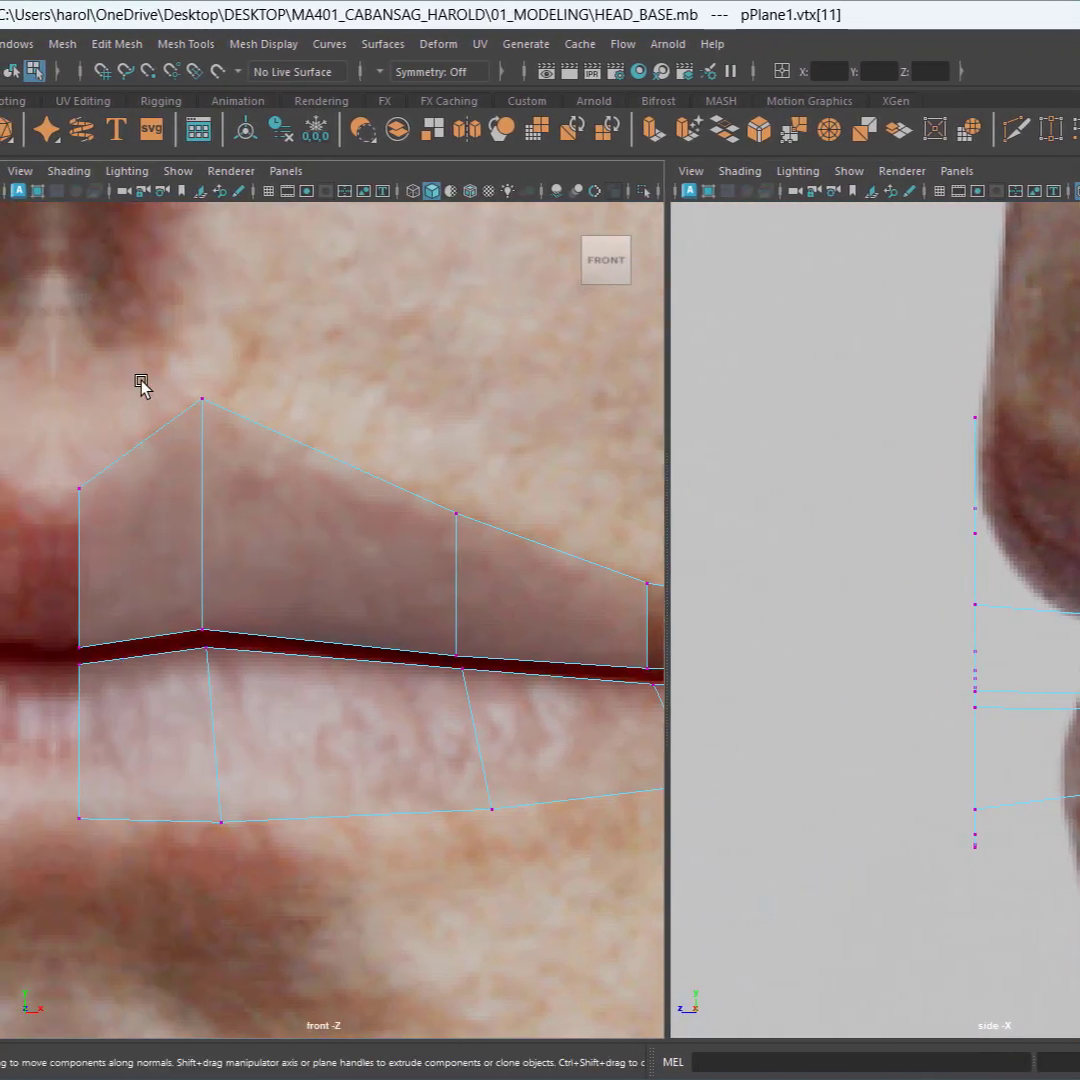
drag(237, 432, 237, 432)
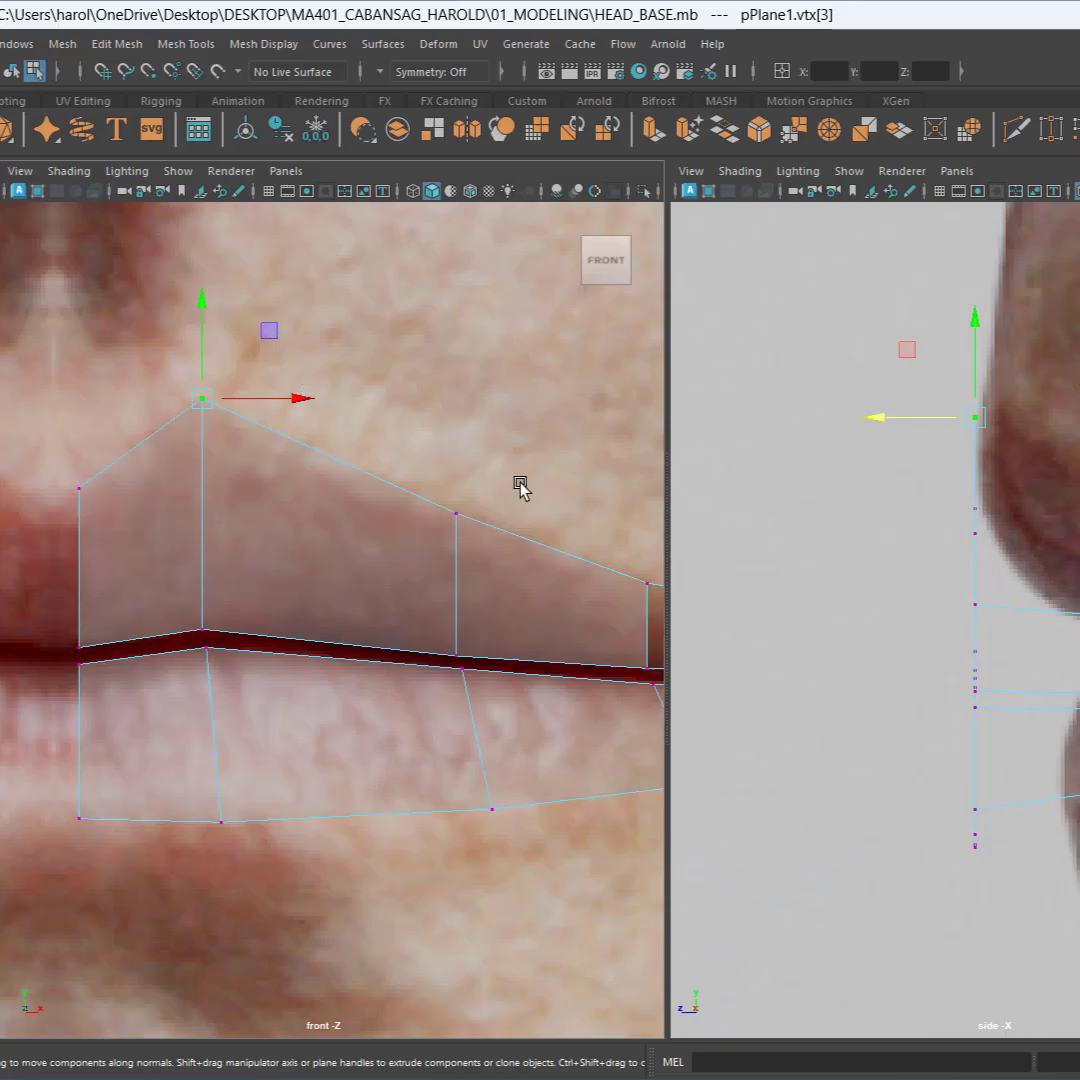
drag(894, 419, 899, 415)
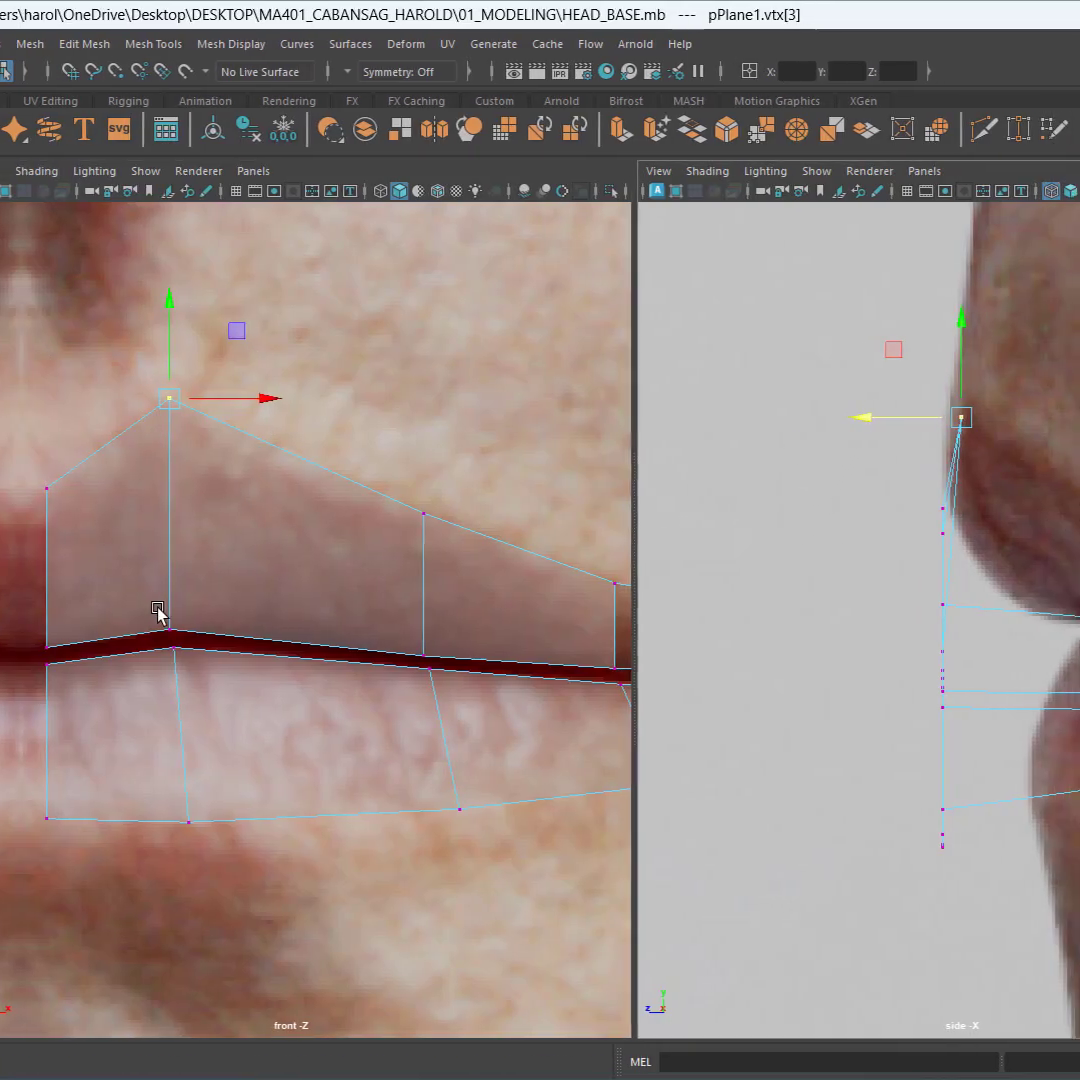
drag(187, 596, 228, 640)
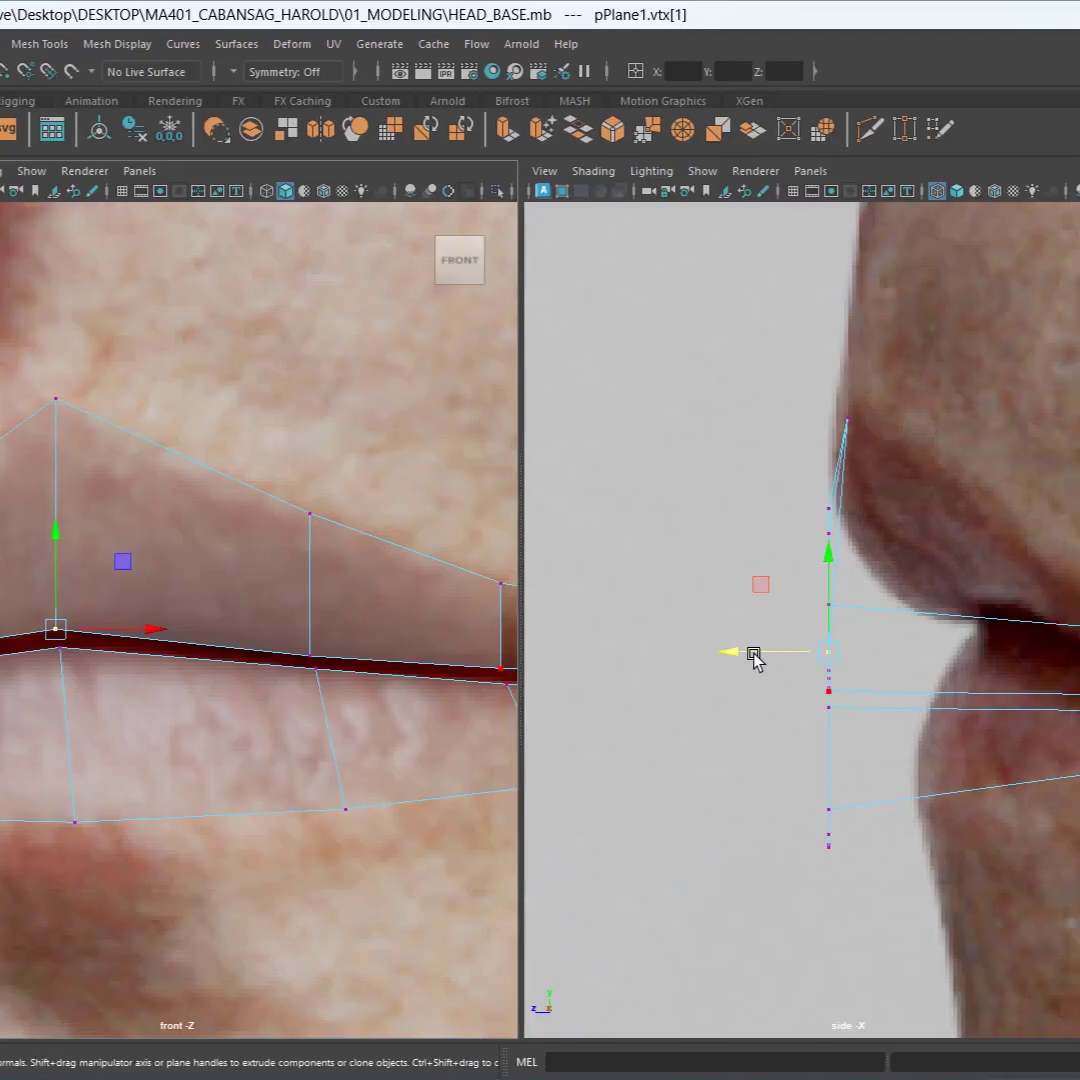
drag(755, 658, 861, 581)
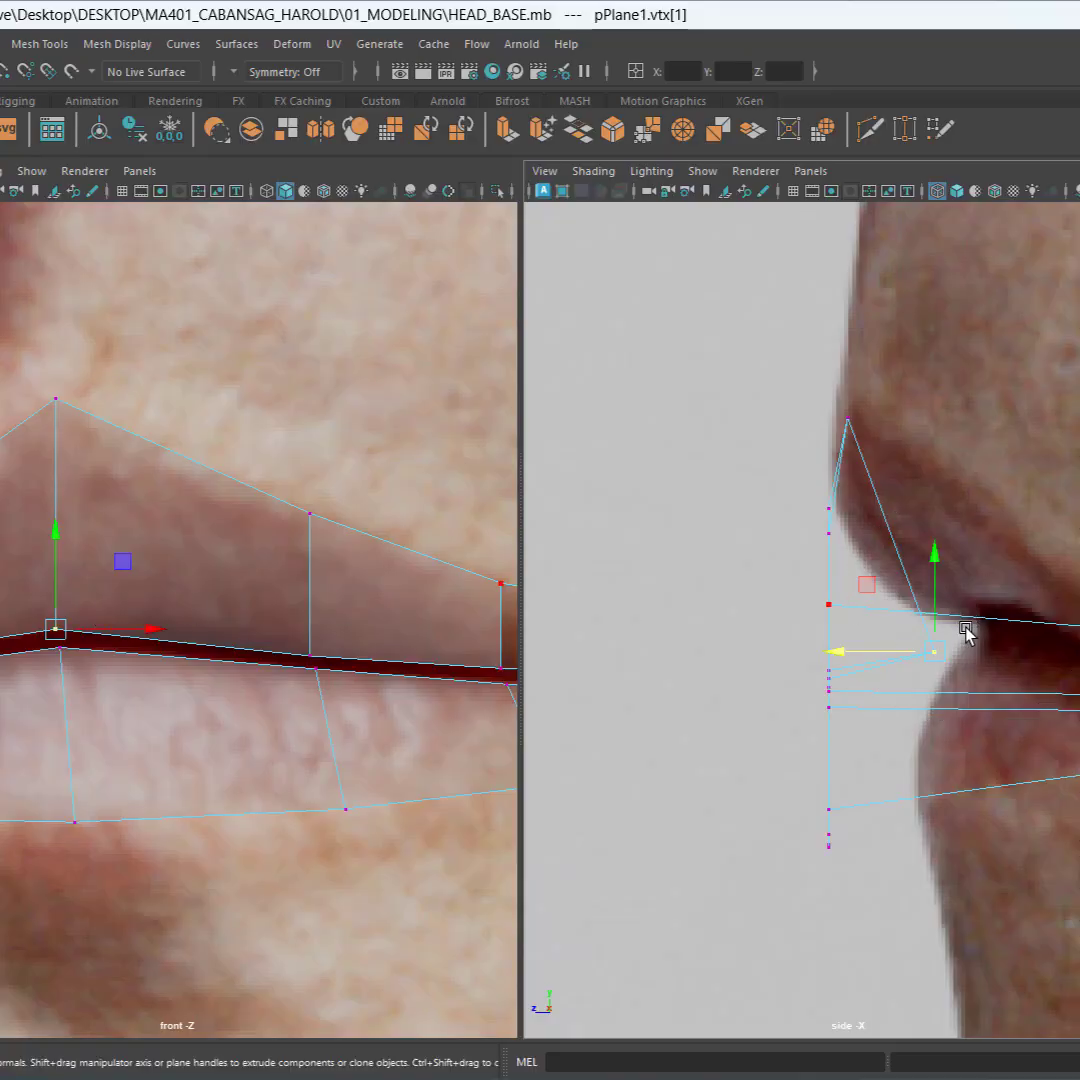
Step: Move the upper lip's vertex pair outward of the peak back along Z, with its mouth-line vertex further back than the upper one
alt+middle_drag(820, 505, 734, 437)
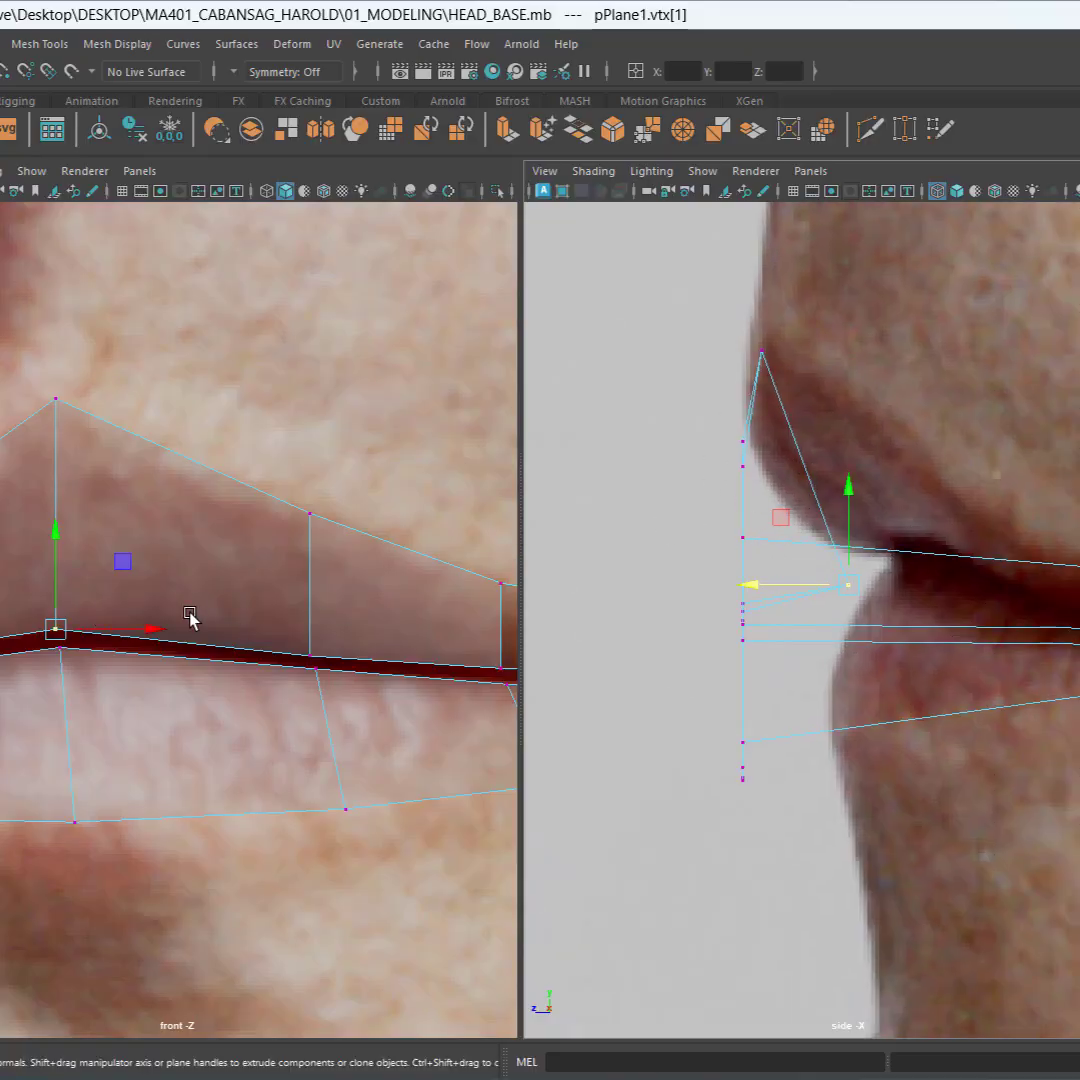
click(309, 658)
shift+drag(275, 555, 276, 556)
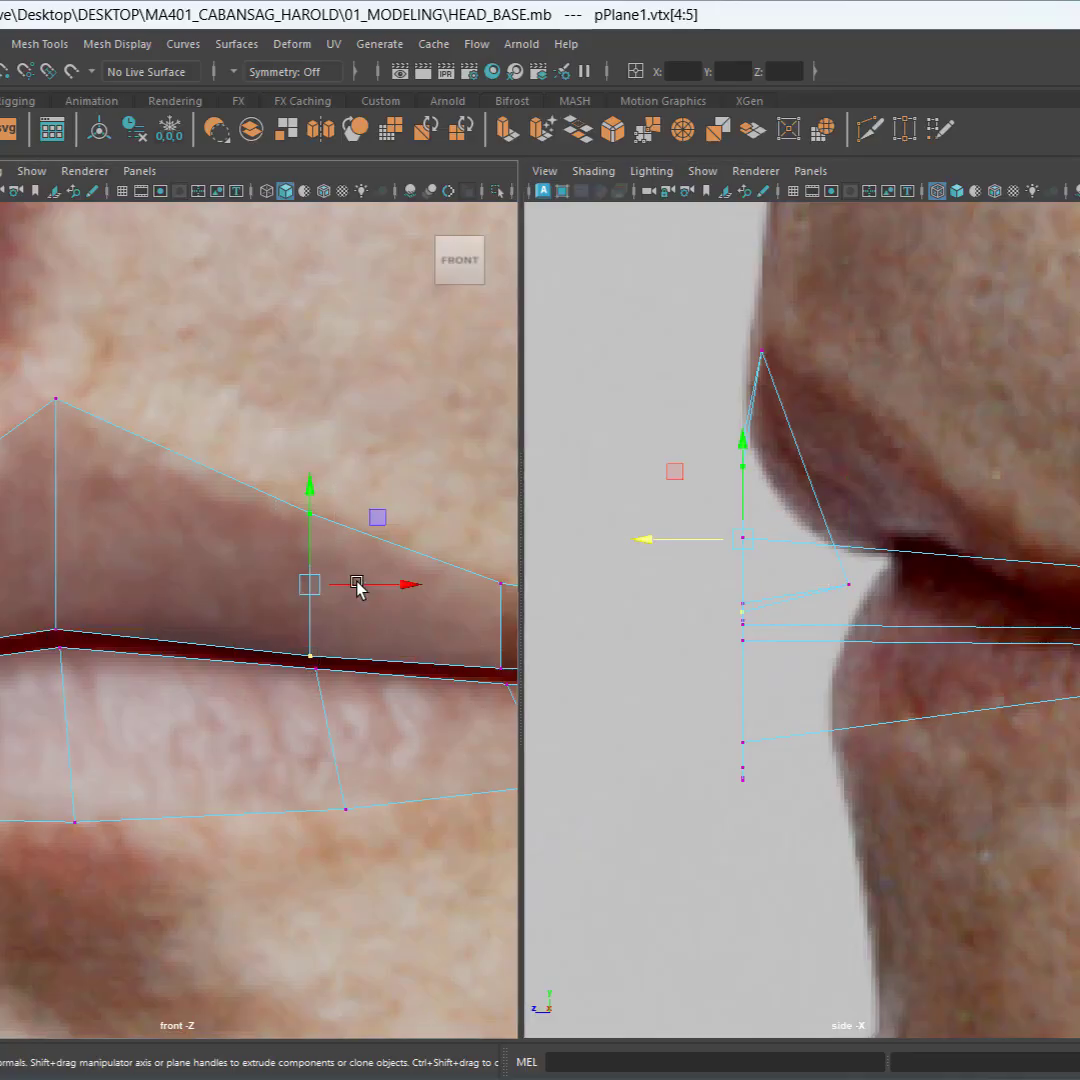
alt+middle_drag(922, 588, 858, 581)
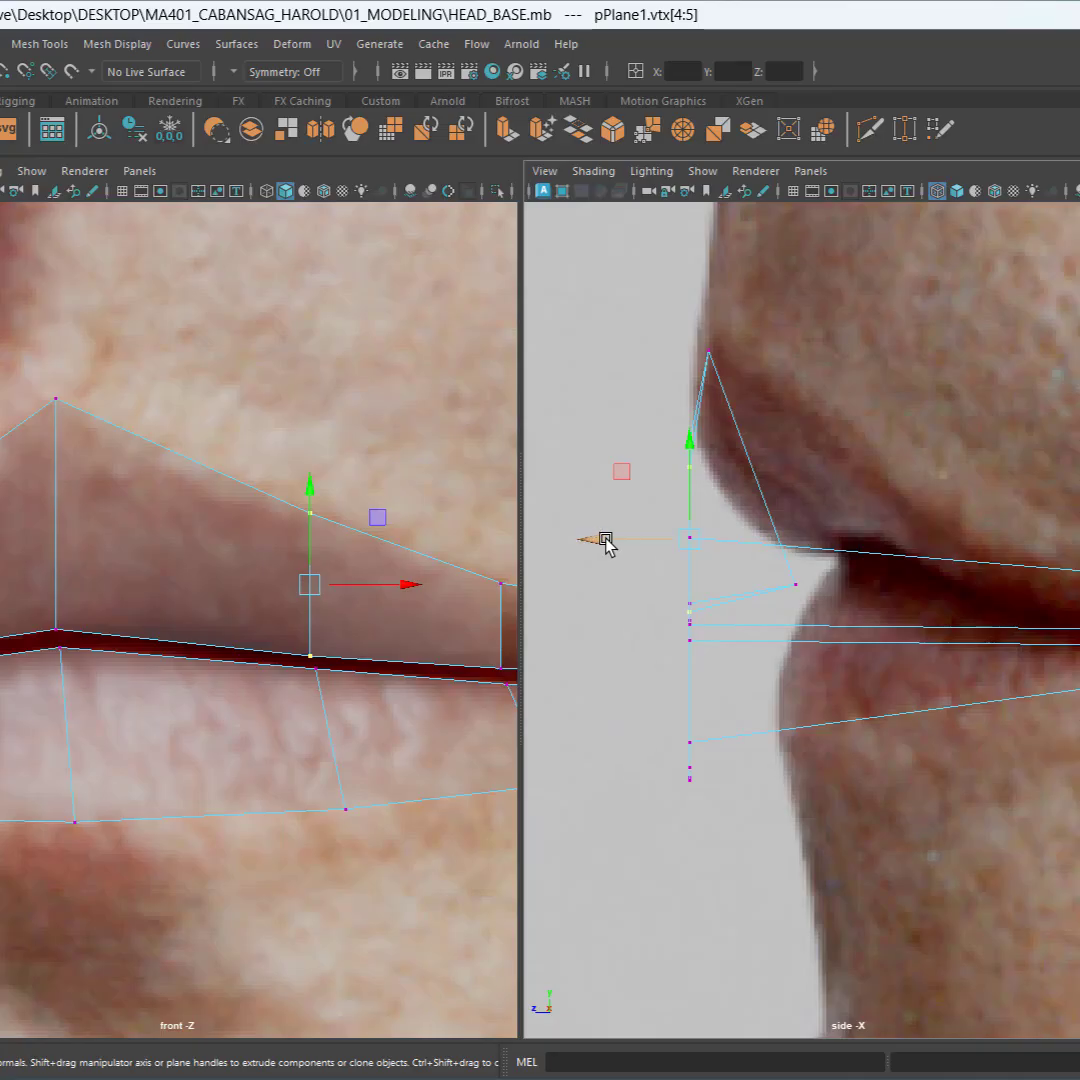
drag(607, 545, 805, 502)
drag(912, 595, 880, 615)
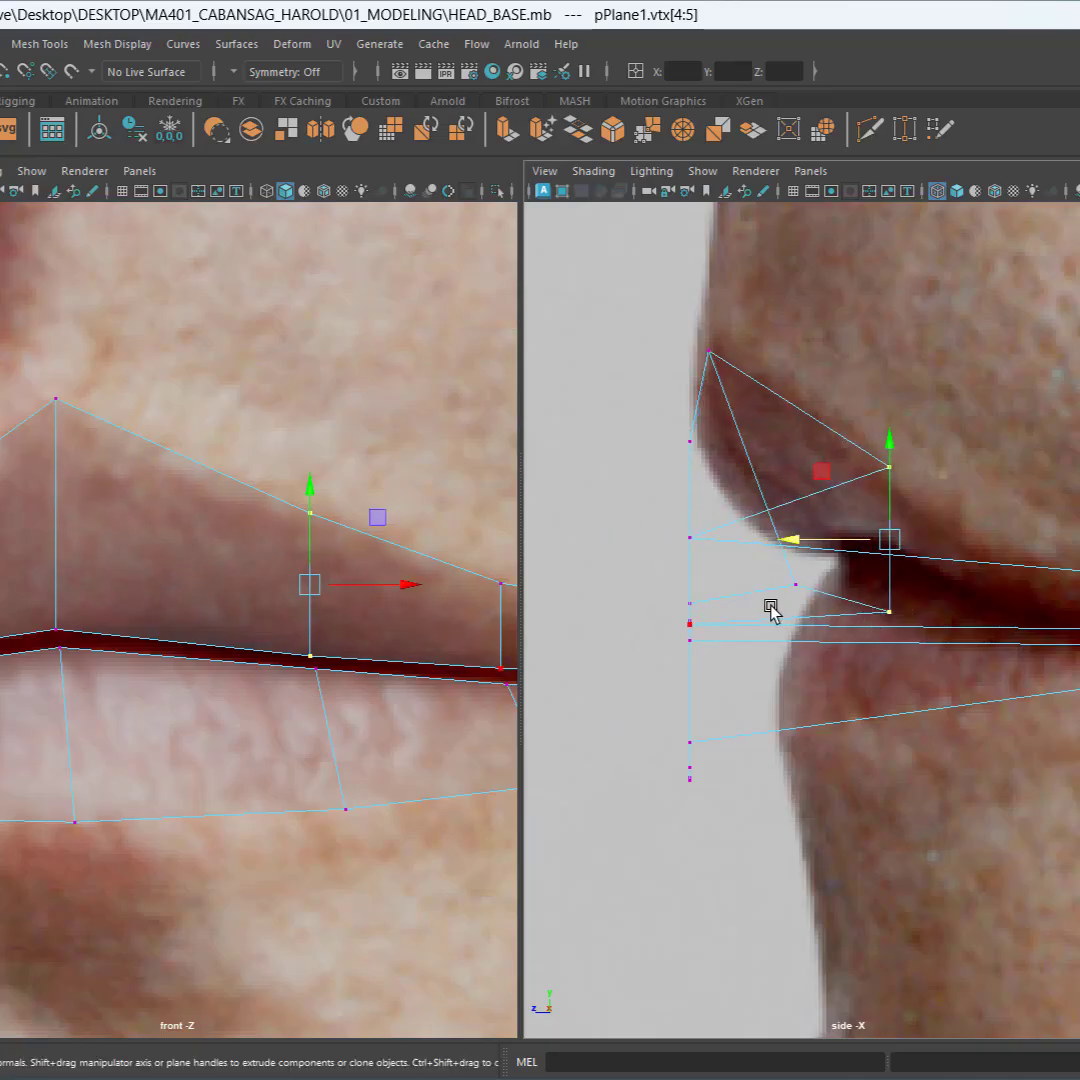
drag(810, 611, 841, 557)
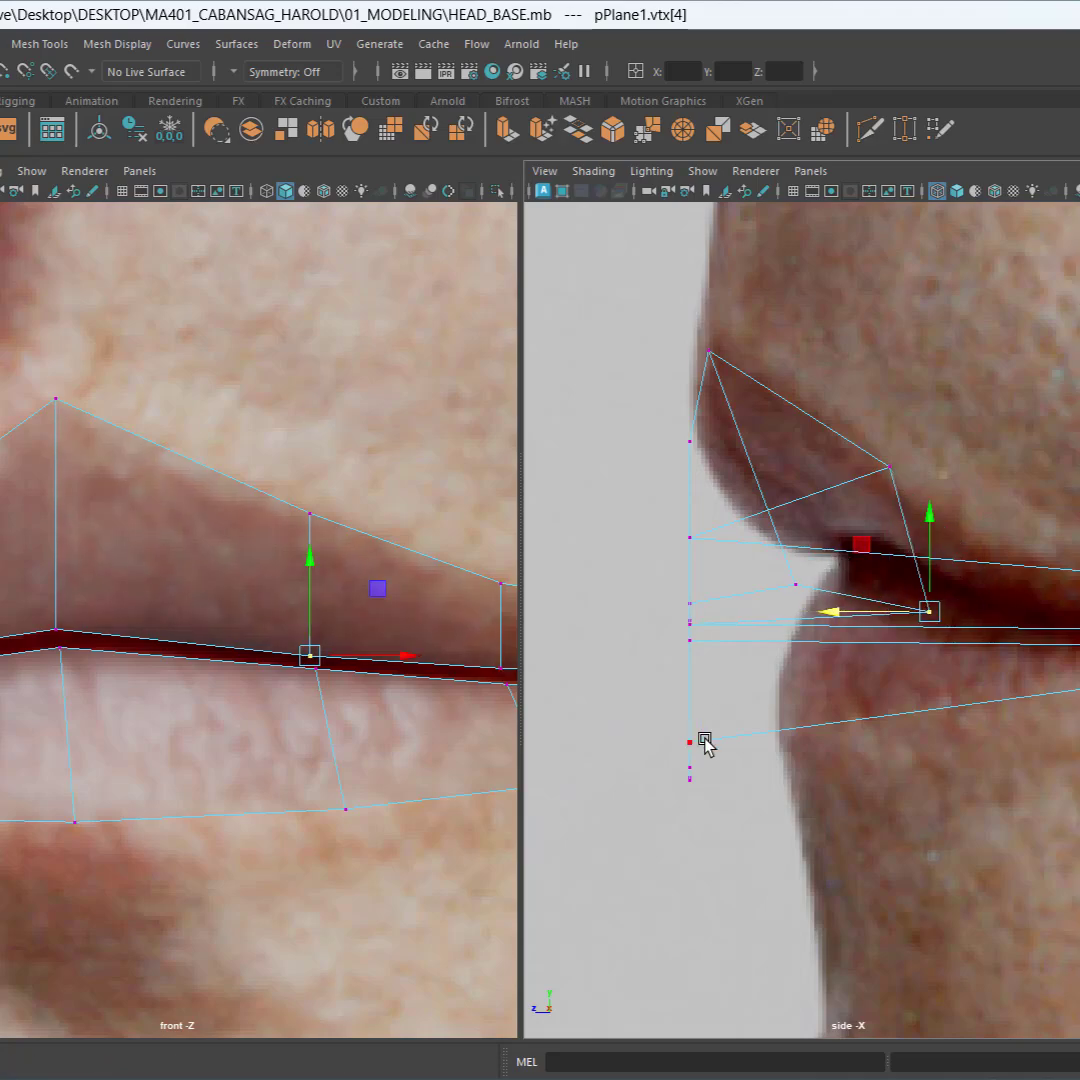
Step: Move the upper-lip vertex pair nearest the mouth corner back along Z, setting its mouth-line vertex further back and its upper vertex slightly forward
alt+middle_drag(466, 666, 157, 590)
drag(172, 474, 230, 605)
alt+middle_drag(916, 750, 1031, 762)
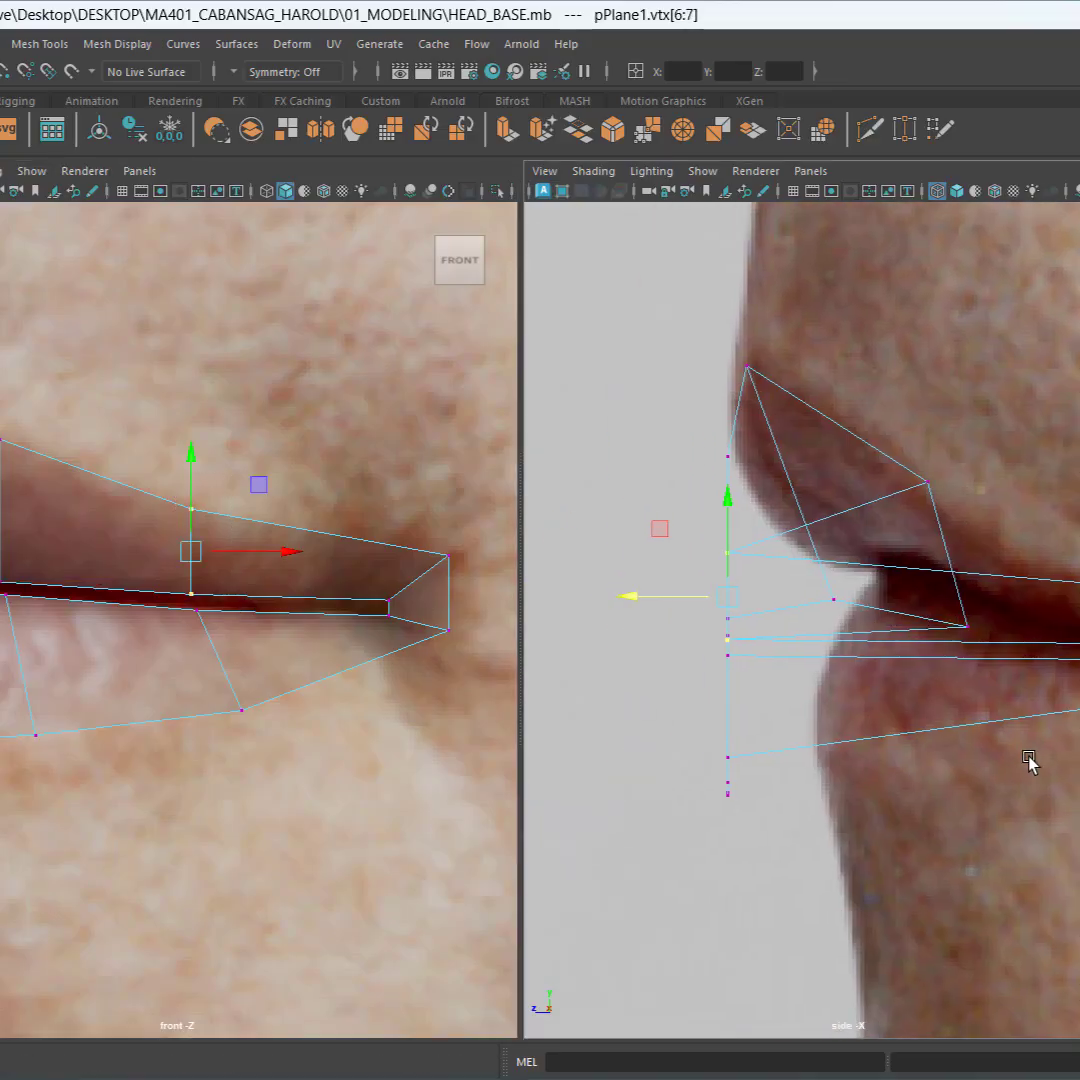
drag(651, 601, 1000, 578)
alt+middle_drag(864, 575, 650, 491)
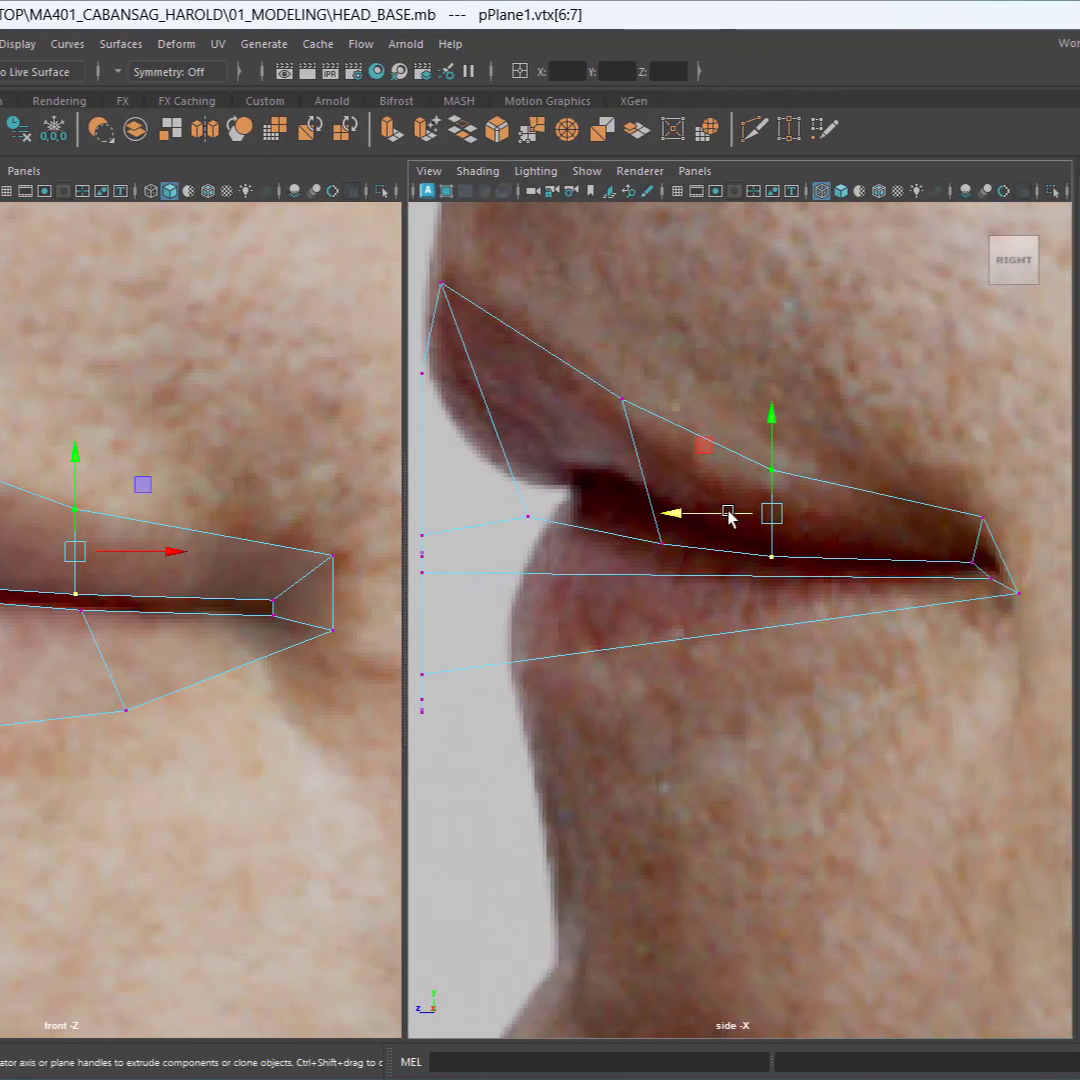
click(764, 556)
drag(728, 557, 766, 547)
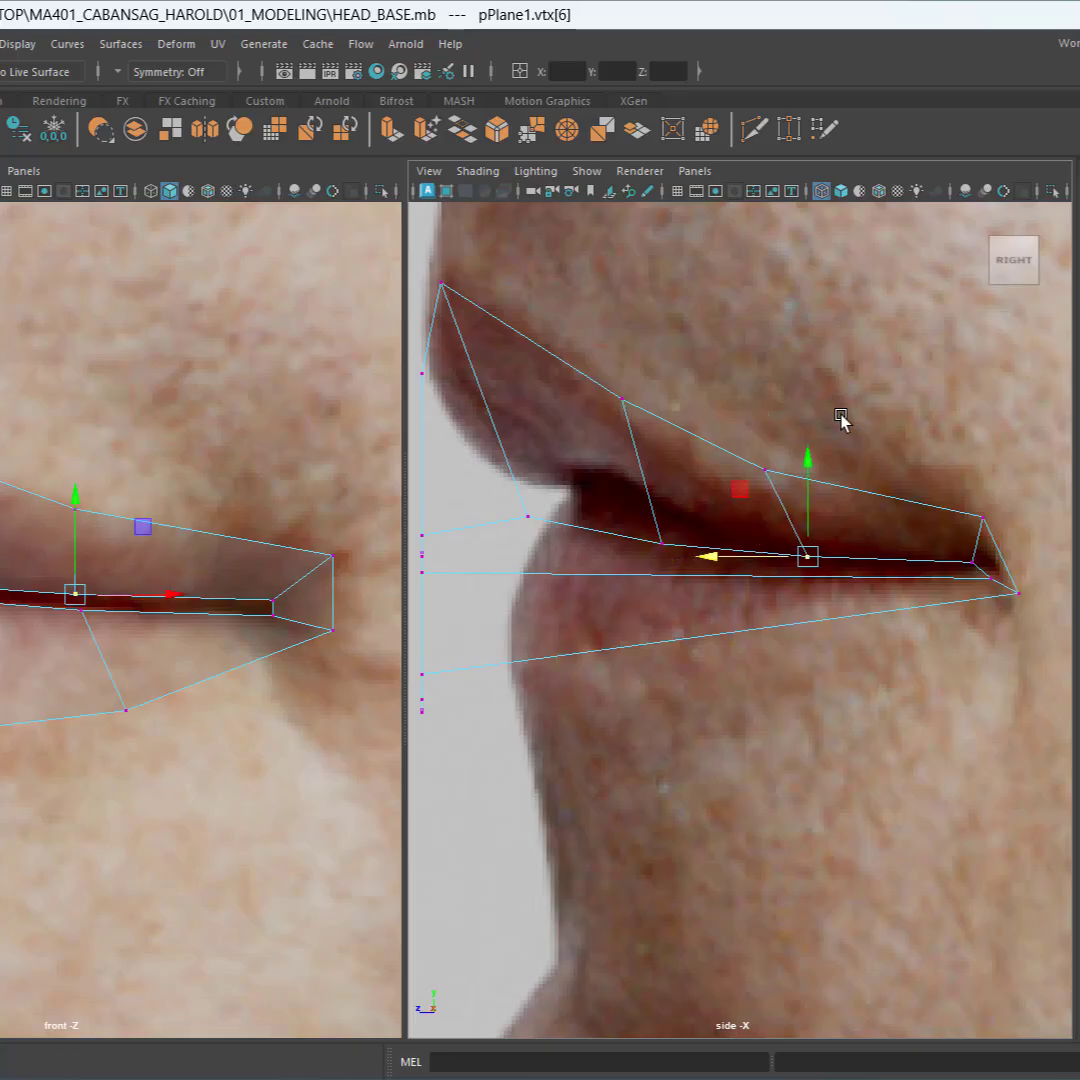
click(764, 467)
drag(706, 475, 698, 477)
Step: Refine the middle upper-lip pair in the side view, nudging the upper vertex slightly forward and the mouth-line vertex further back
drag(691, 358, 590, 425)
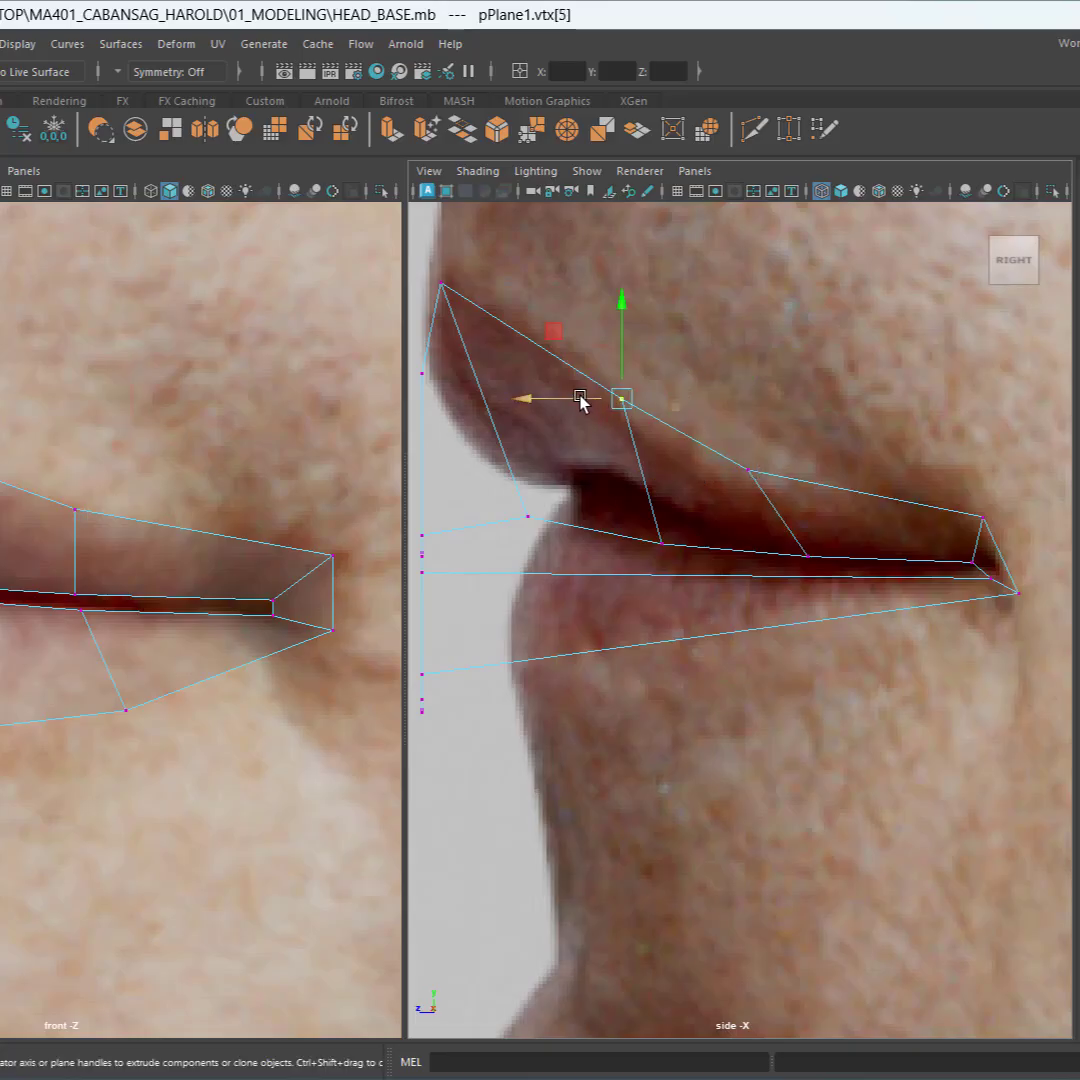
click(666, 544)
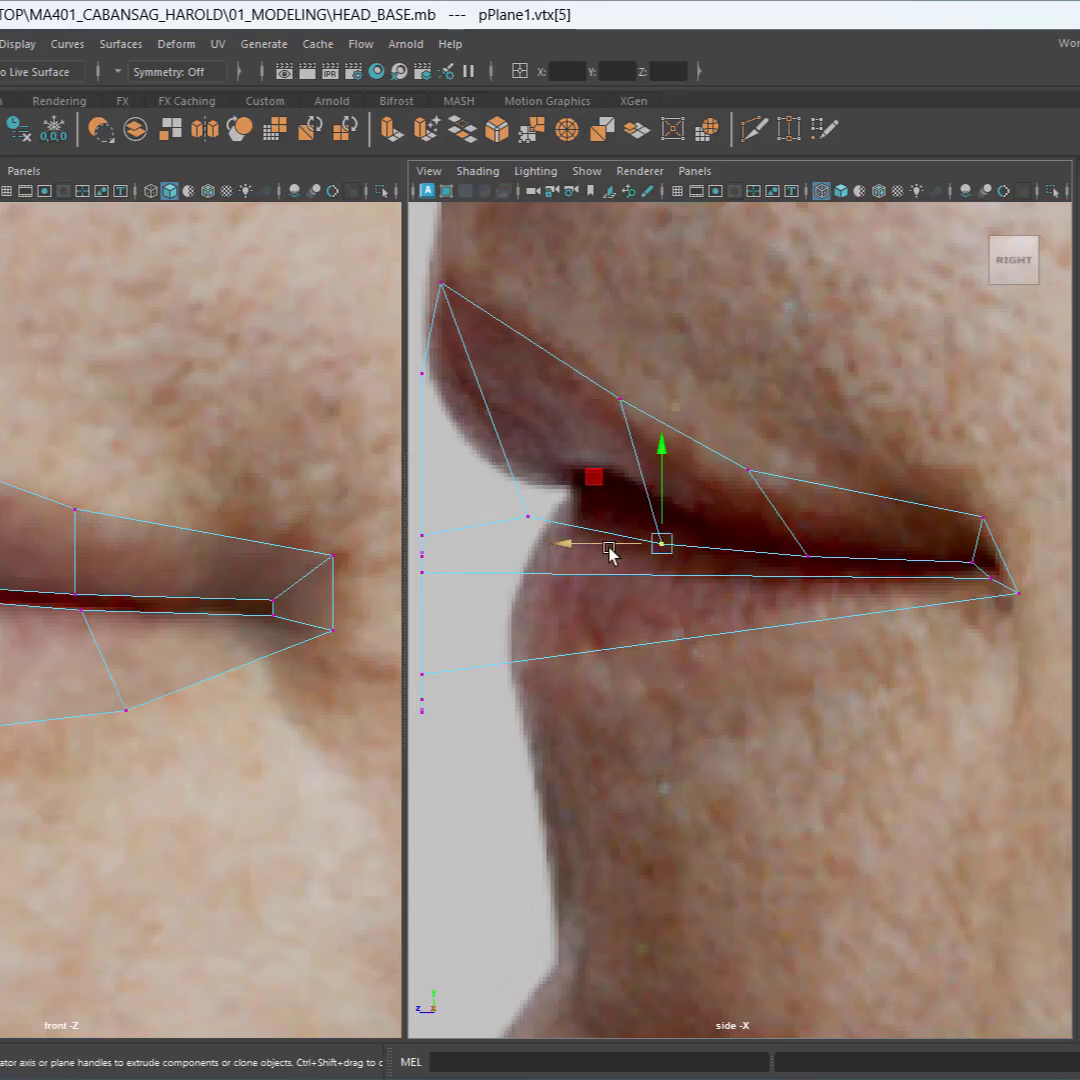
drag(607, 547, 637, 535)
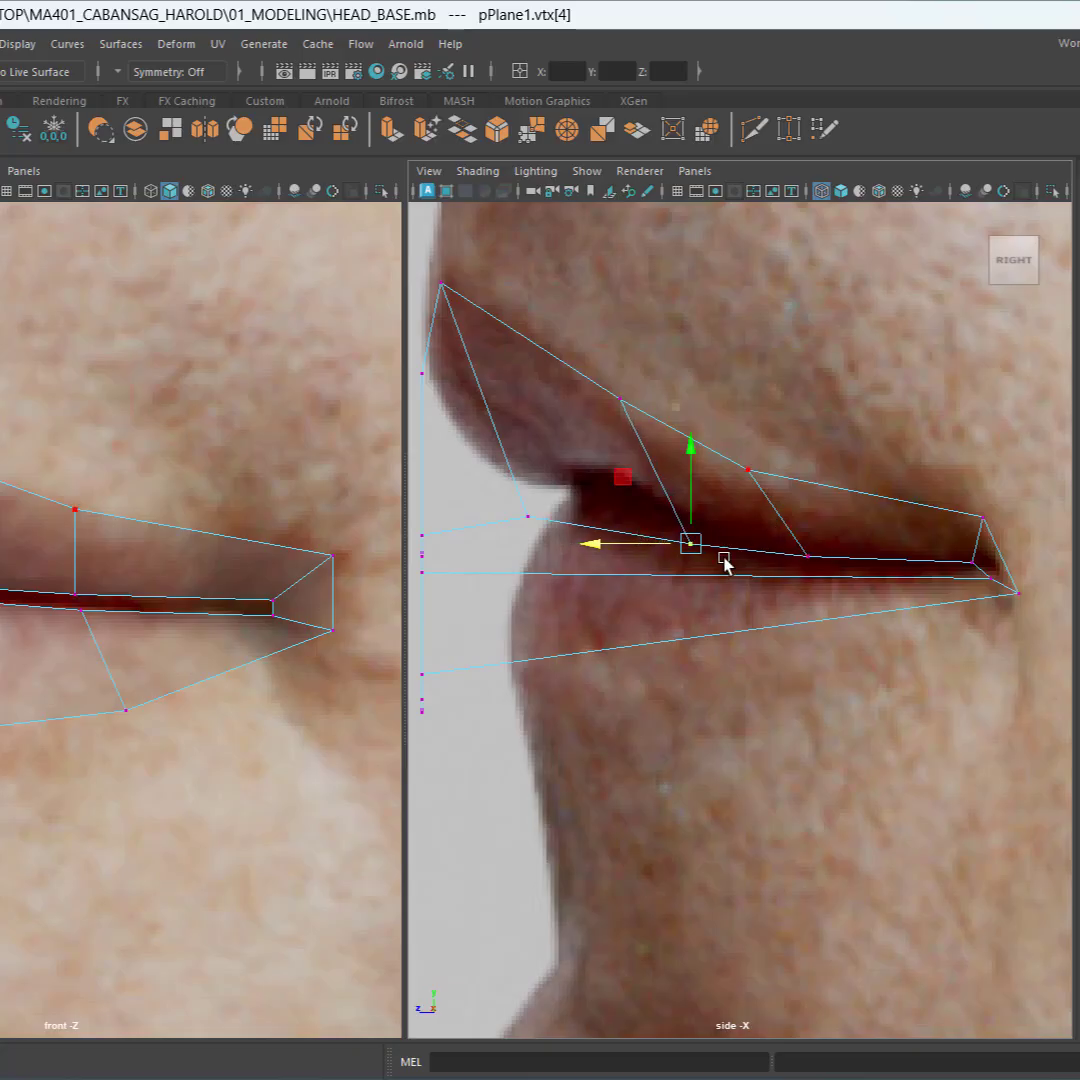
Step: Move the upper lip's centre-line mouth vertex back toward the lip crease, and the mouth-line vertex below the peak further back
alt+middle_drag(756, 536, 942, 516)
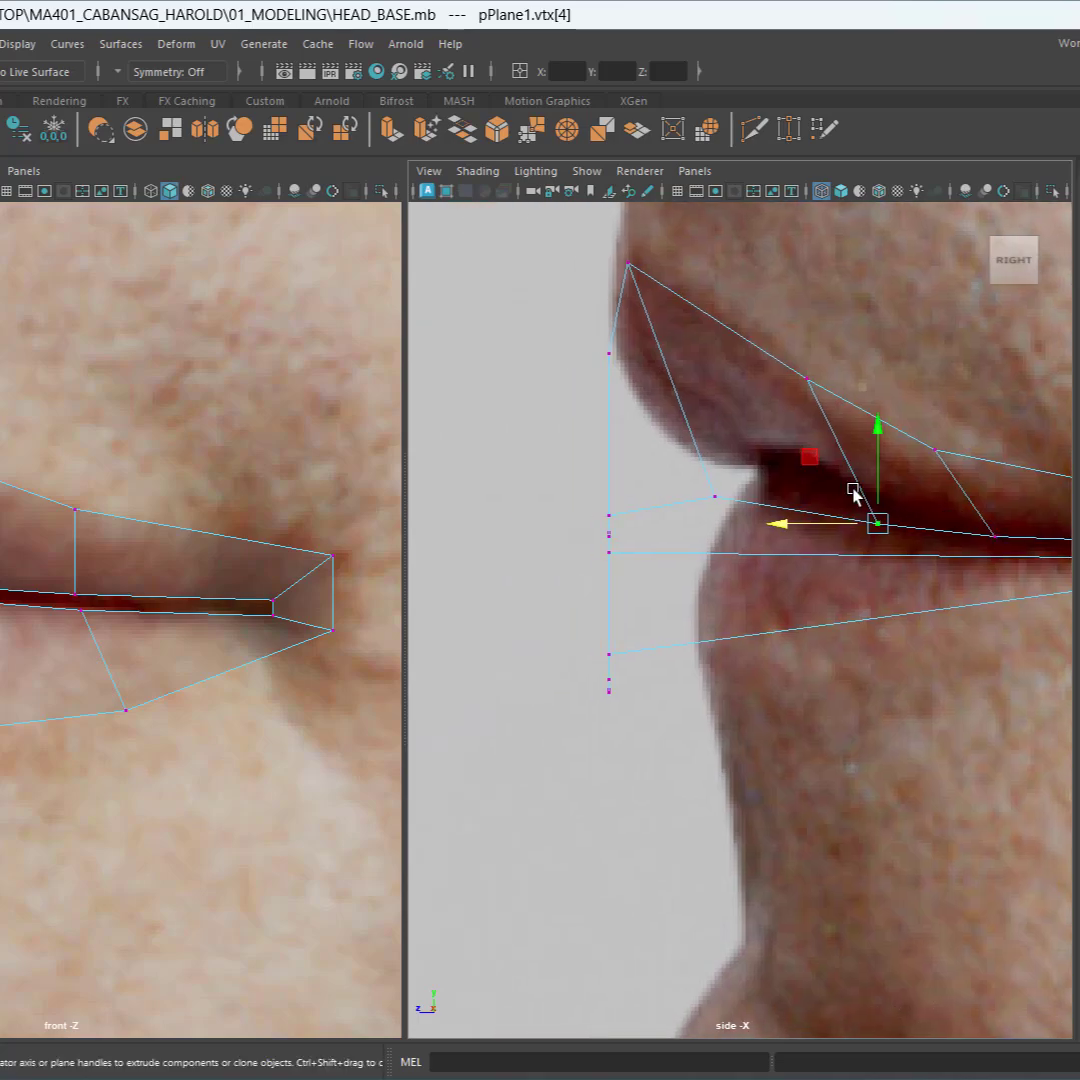
alt+middle_drag(204, 519, 512, 503)
alt+middle_drag(77, 492, 178, 495)
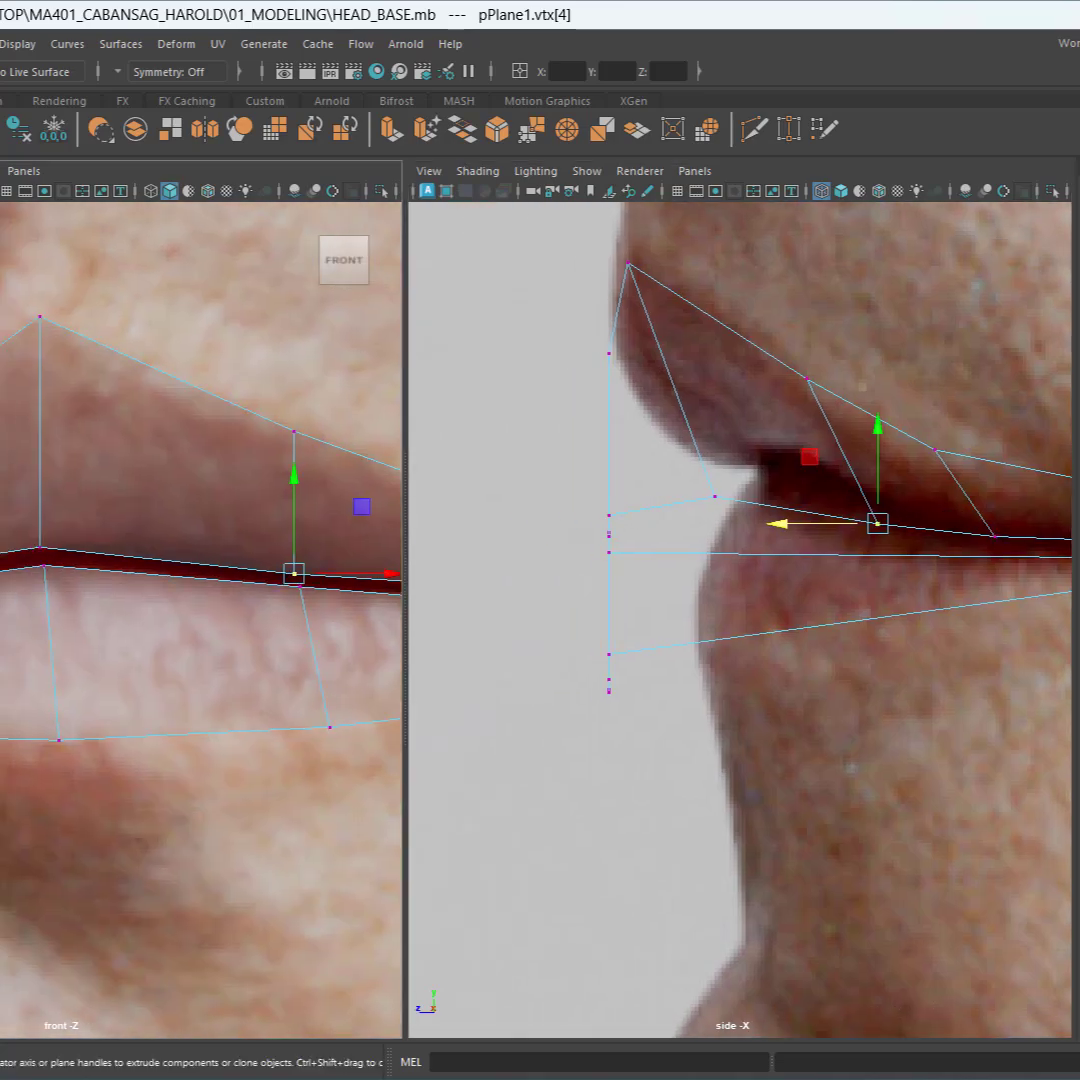
click(14, 564)
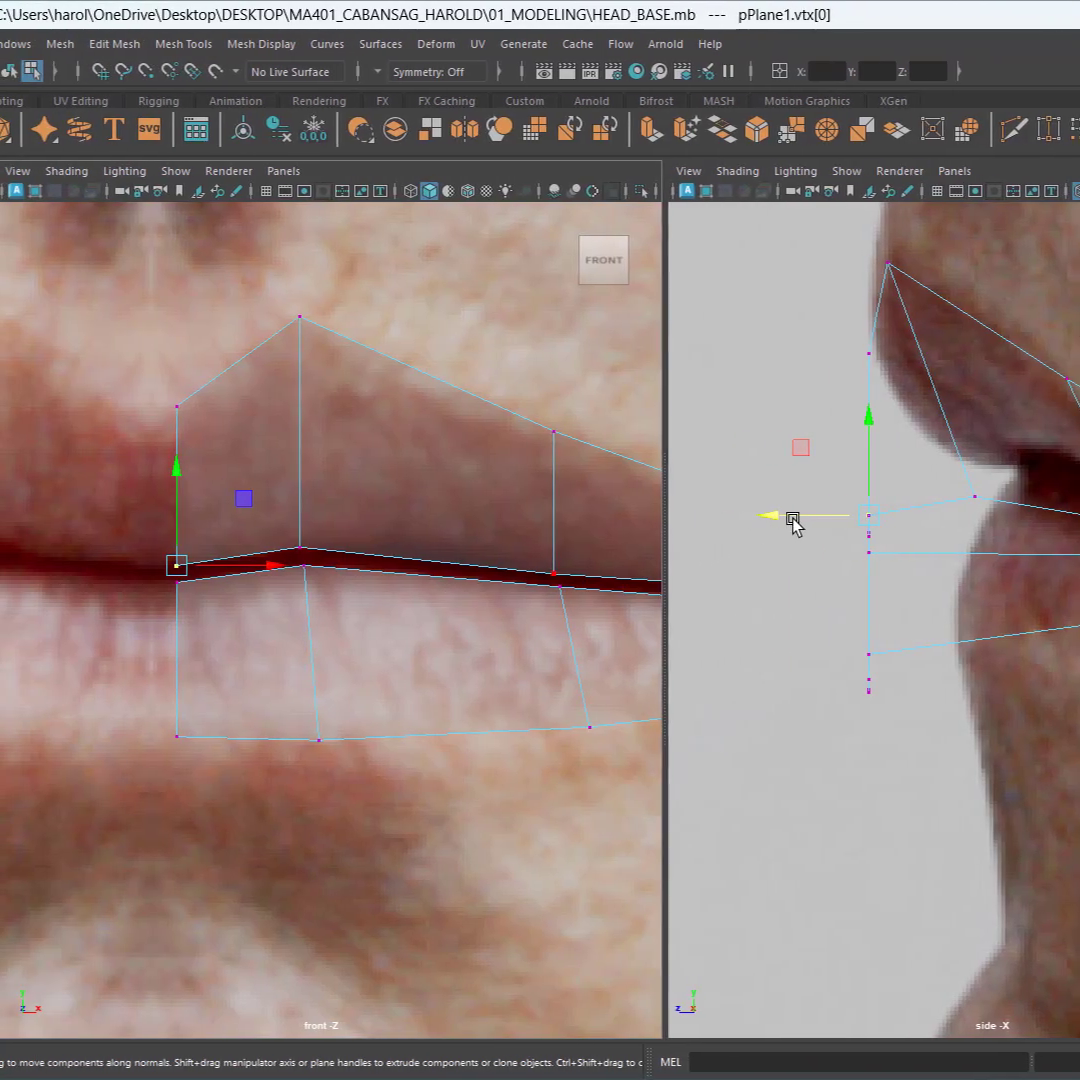
drag(537, 514, 625, 476)
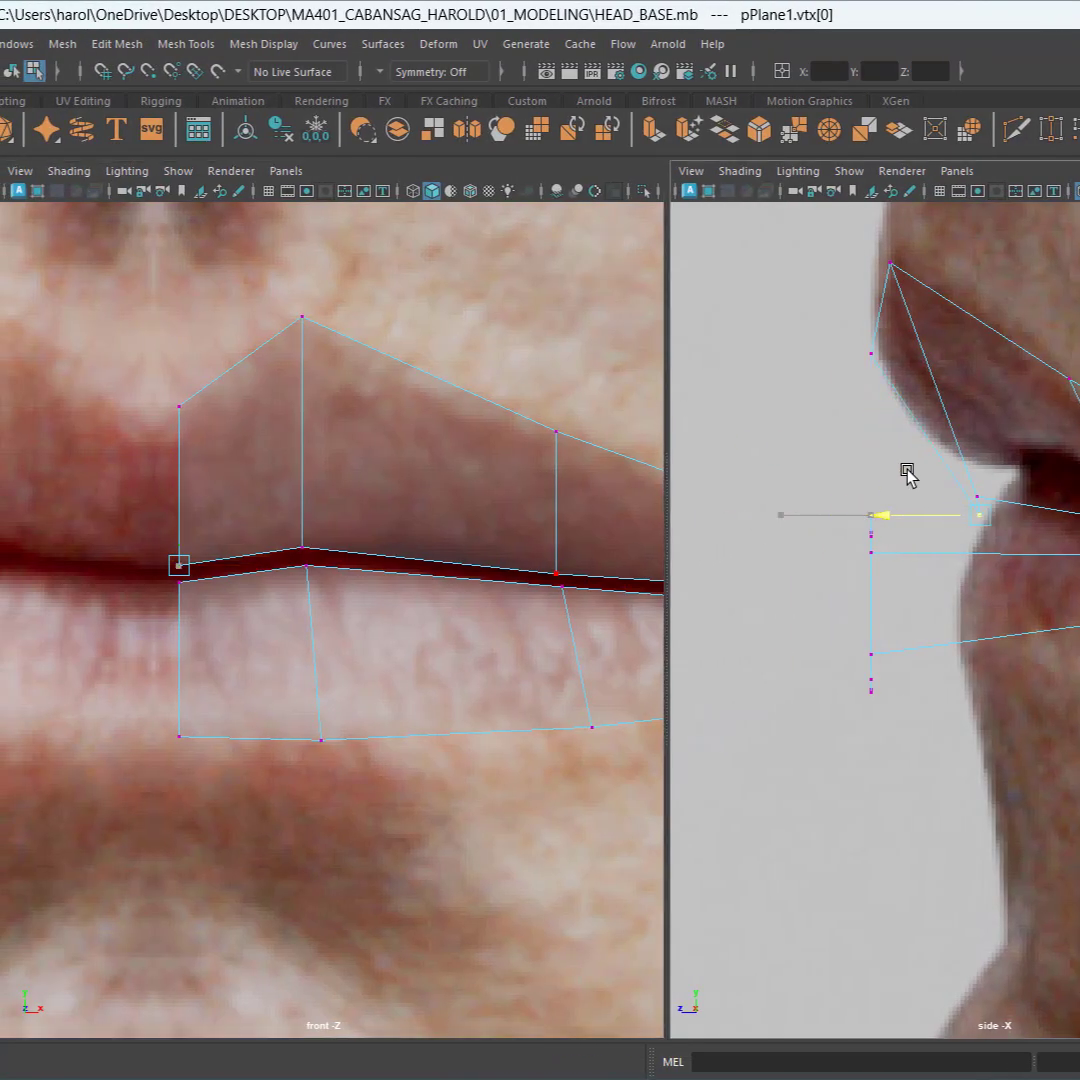
drag(907, 467, 957, 492)
click(1001, 495)
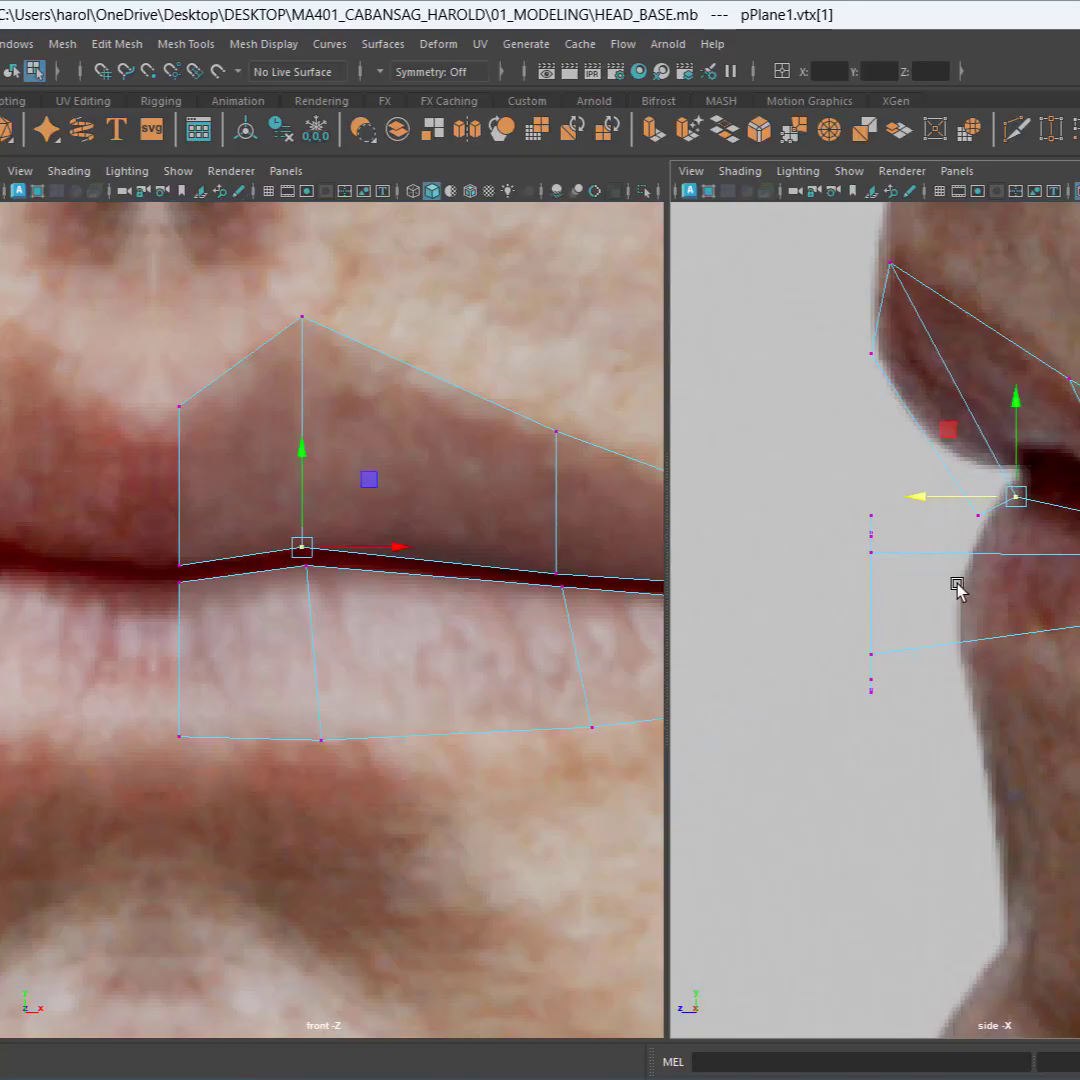
Step: Examine the lip mesh against the front and side references, including the lower lip's vertices
alt+middle_drag(957, 590, 911, 518)
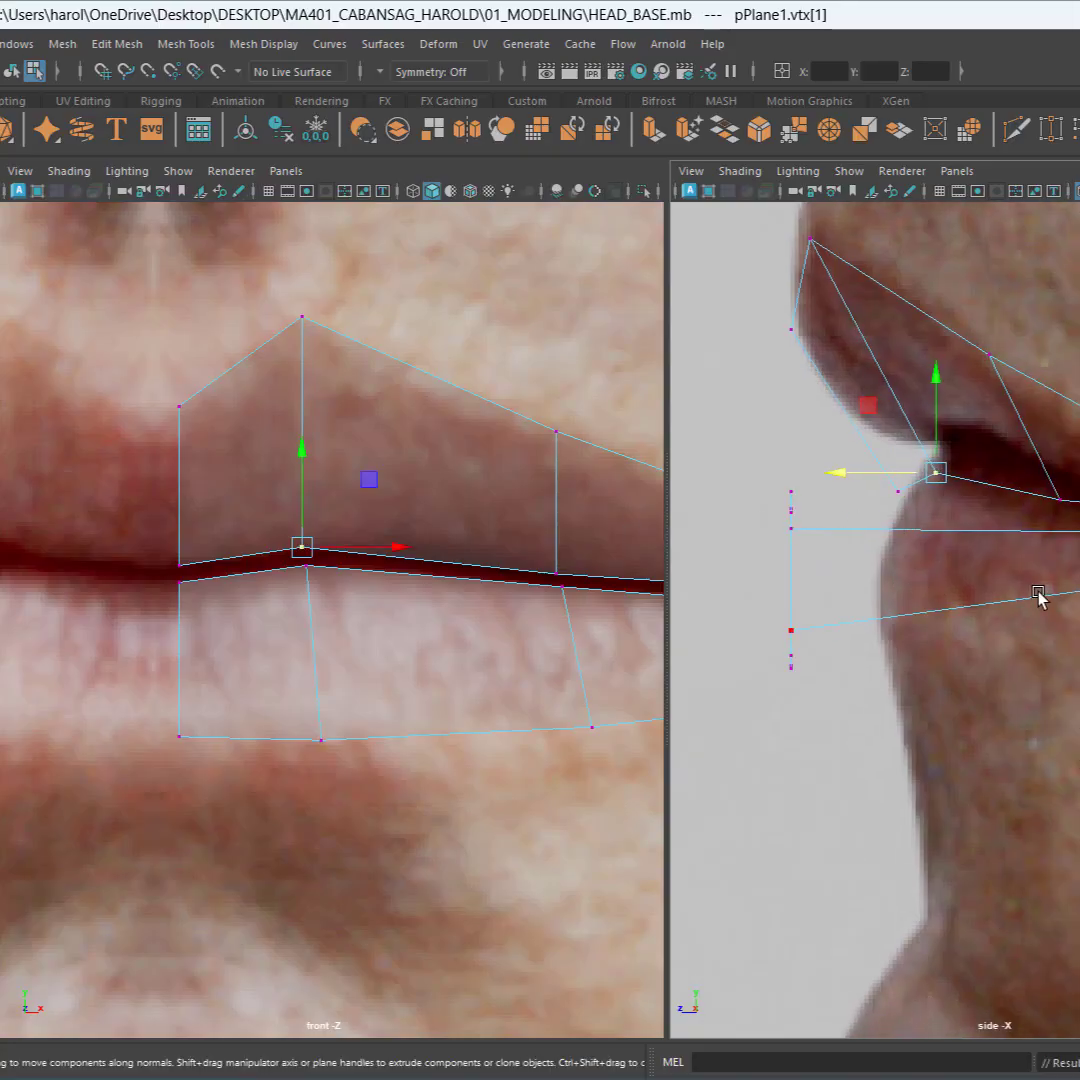
alt+middle_drag(1053, 575, 1079, 532)
mouse_move(1079, 680)
alt+middle_down()
mouse_move(1060, 662)
mouse_move(1079, 676)
alt+middle_up()
alt+middle_drag(997, 635, 1079, 704)
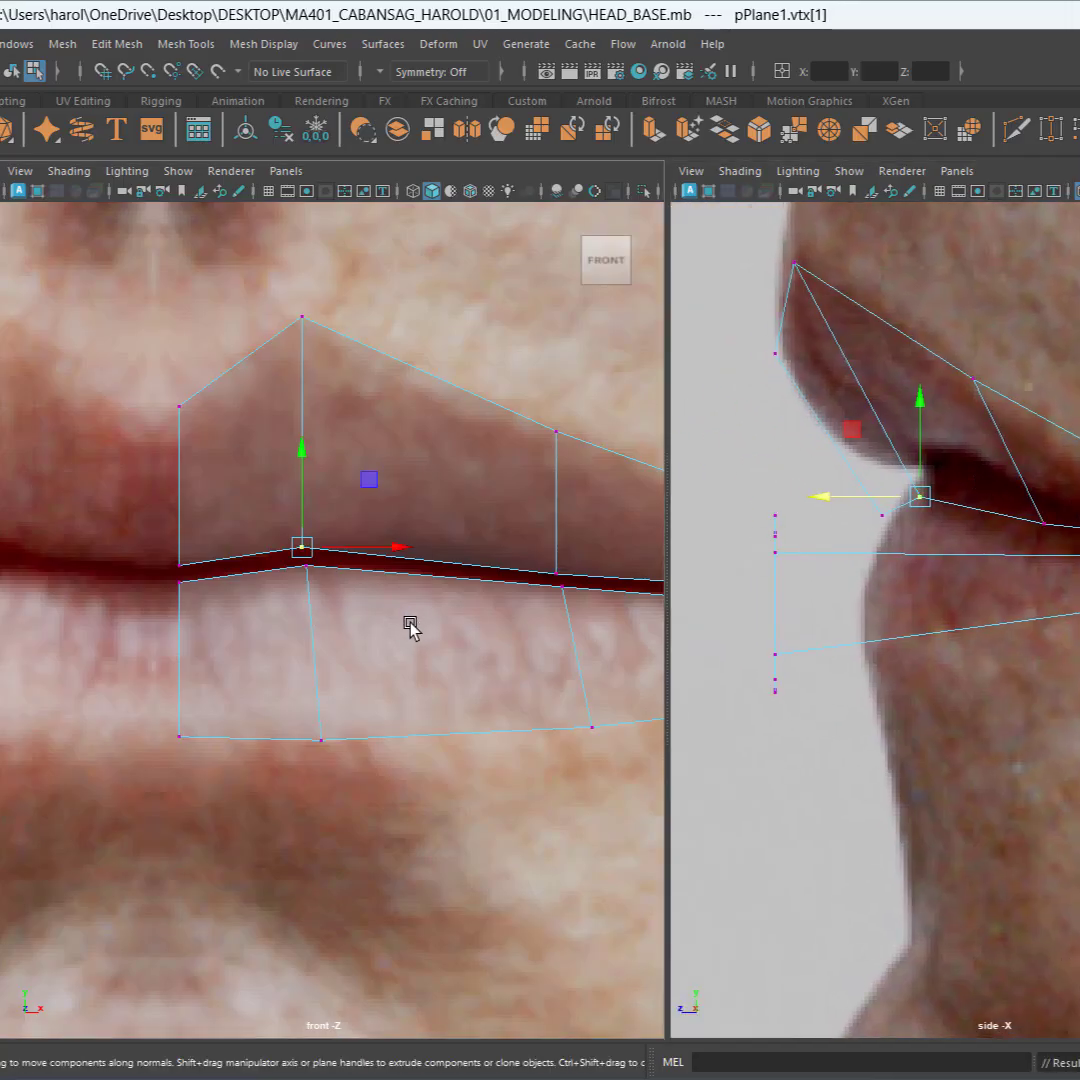
alt+middle_drag(410, 624, 288, 527)
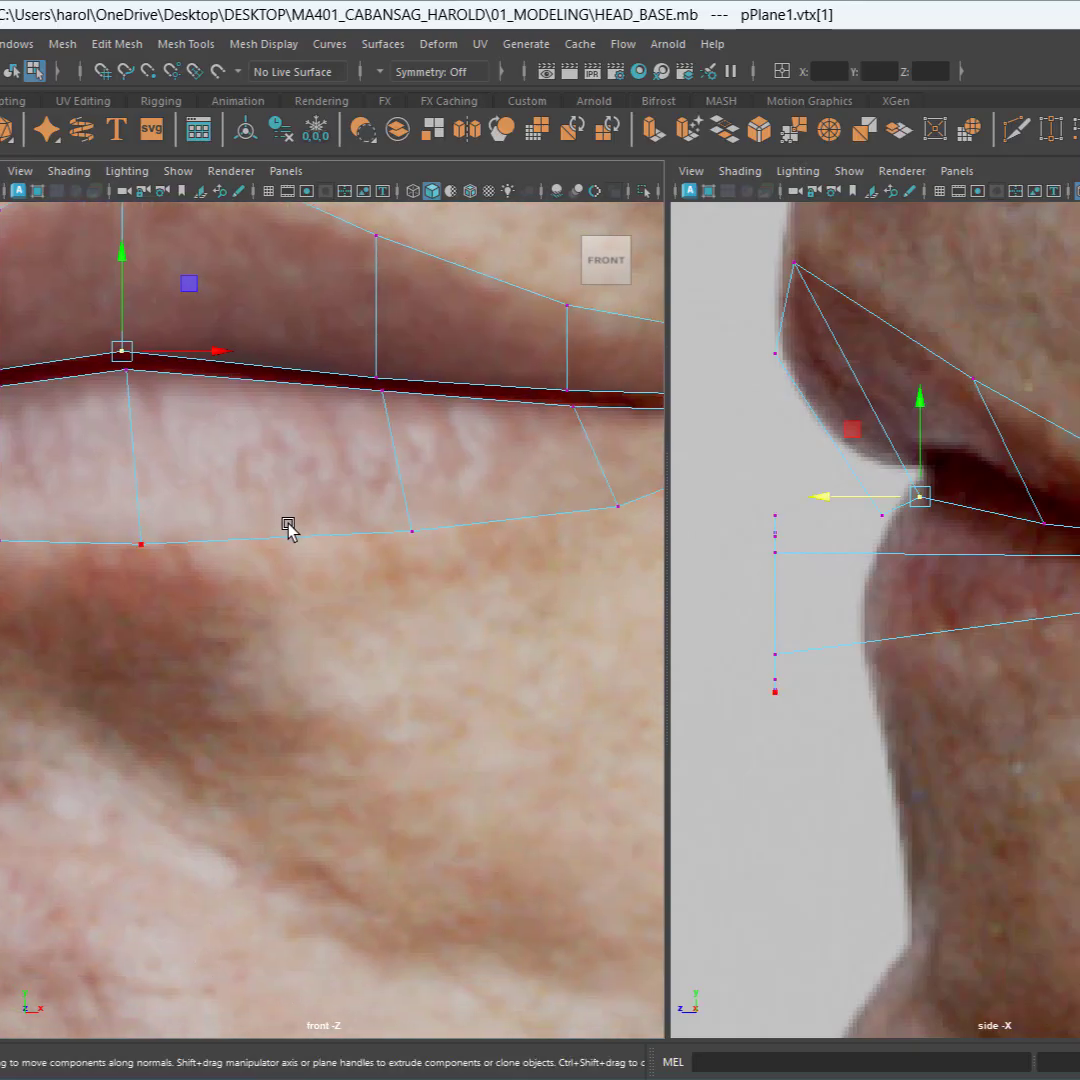
scroll(436, 570, down, 6)
scroll(437, 573, up, 3)
alt+middle_drag(567, 601, 529, 644)
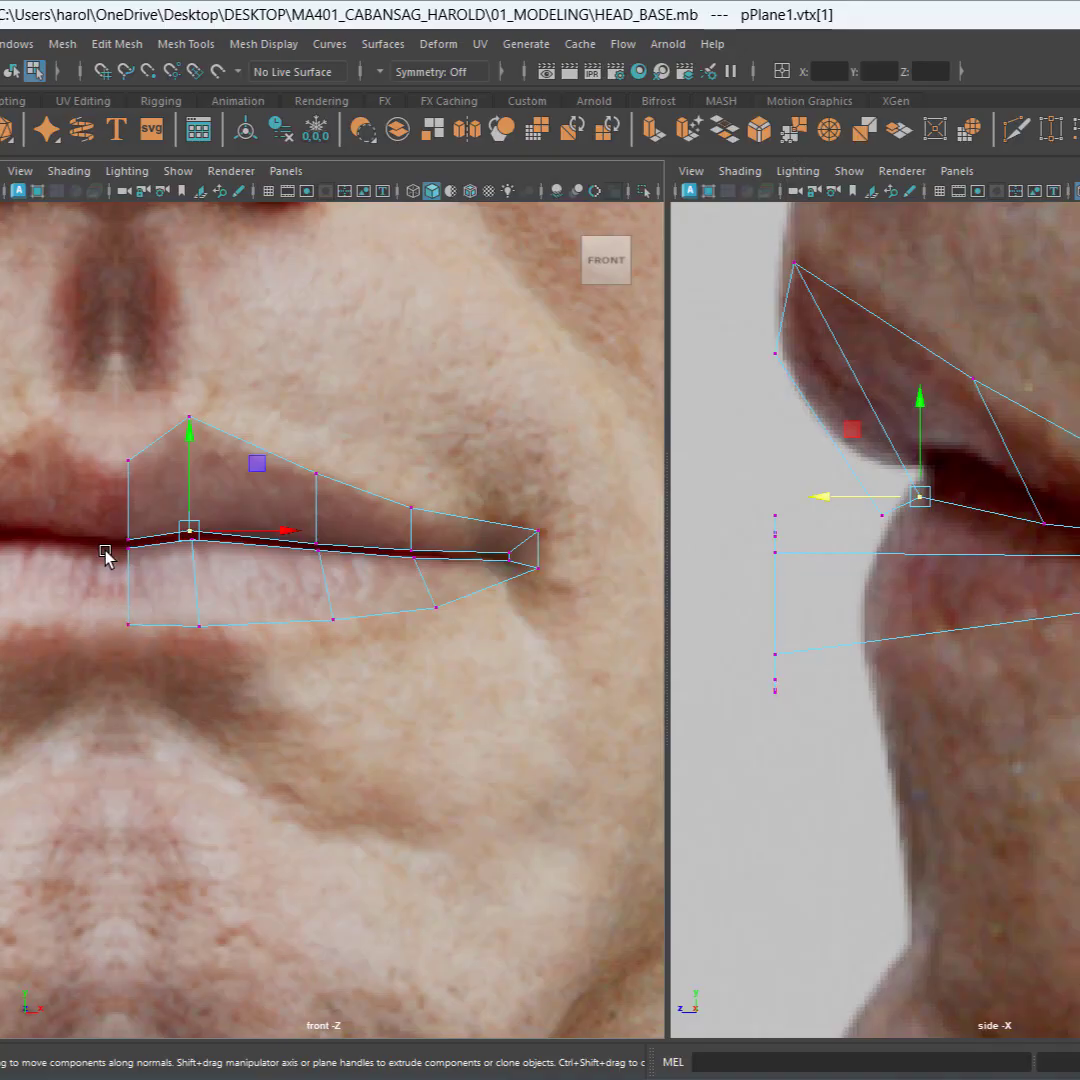
Step: Move the lower lip's centre-line vertices back along Z, the mouth-line vertex to the lip crease and the bottom vertex to the profile's lower-lip edge
click(131, 561)
scroll(137, 564, up, 4)
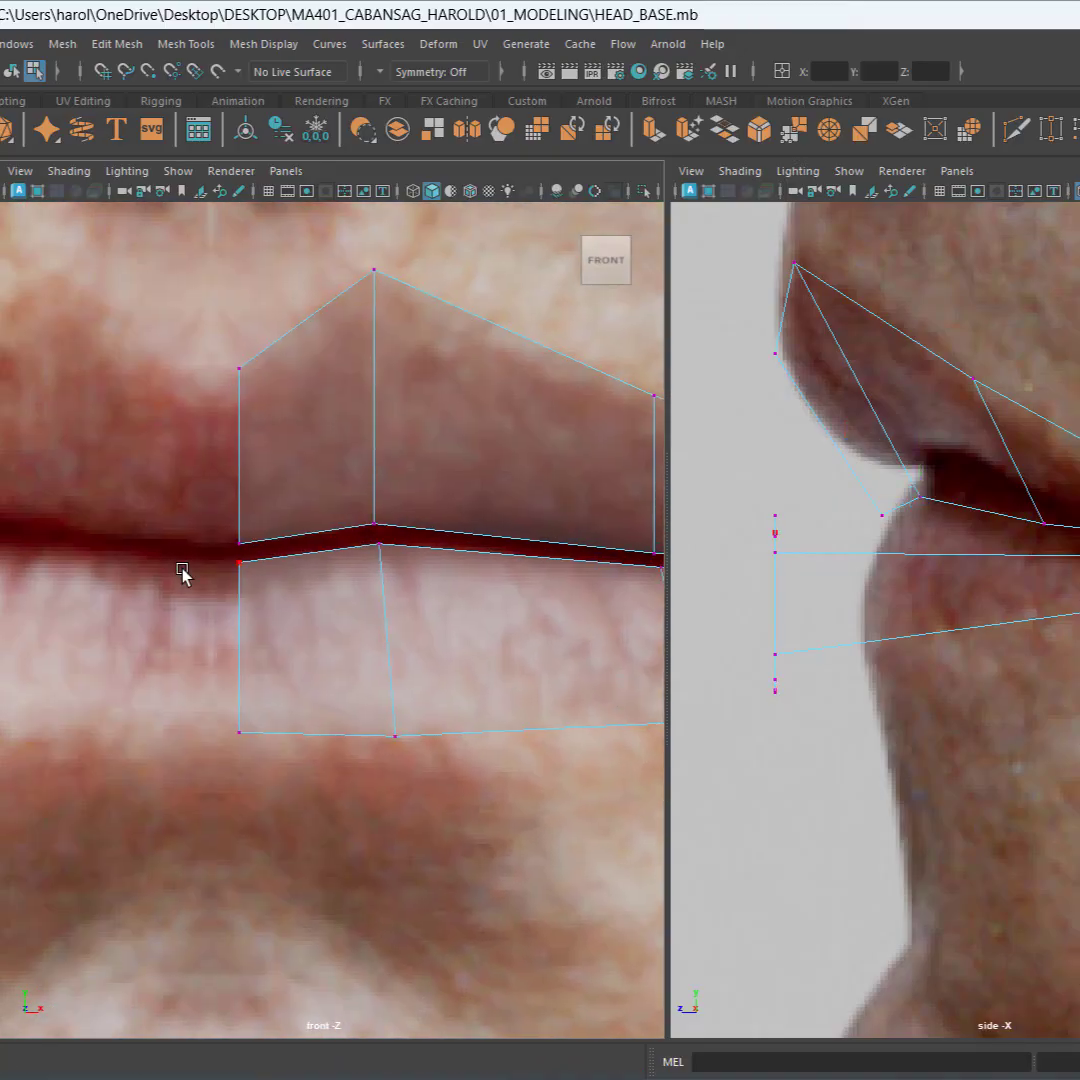
drag(256, 592, 257, 593)
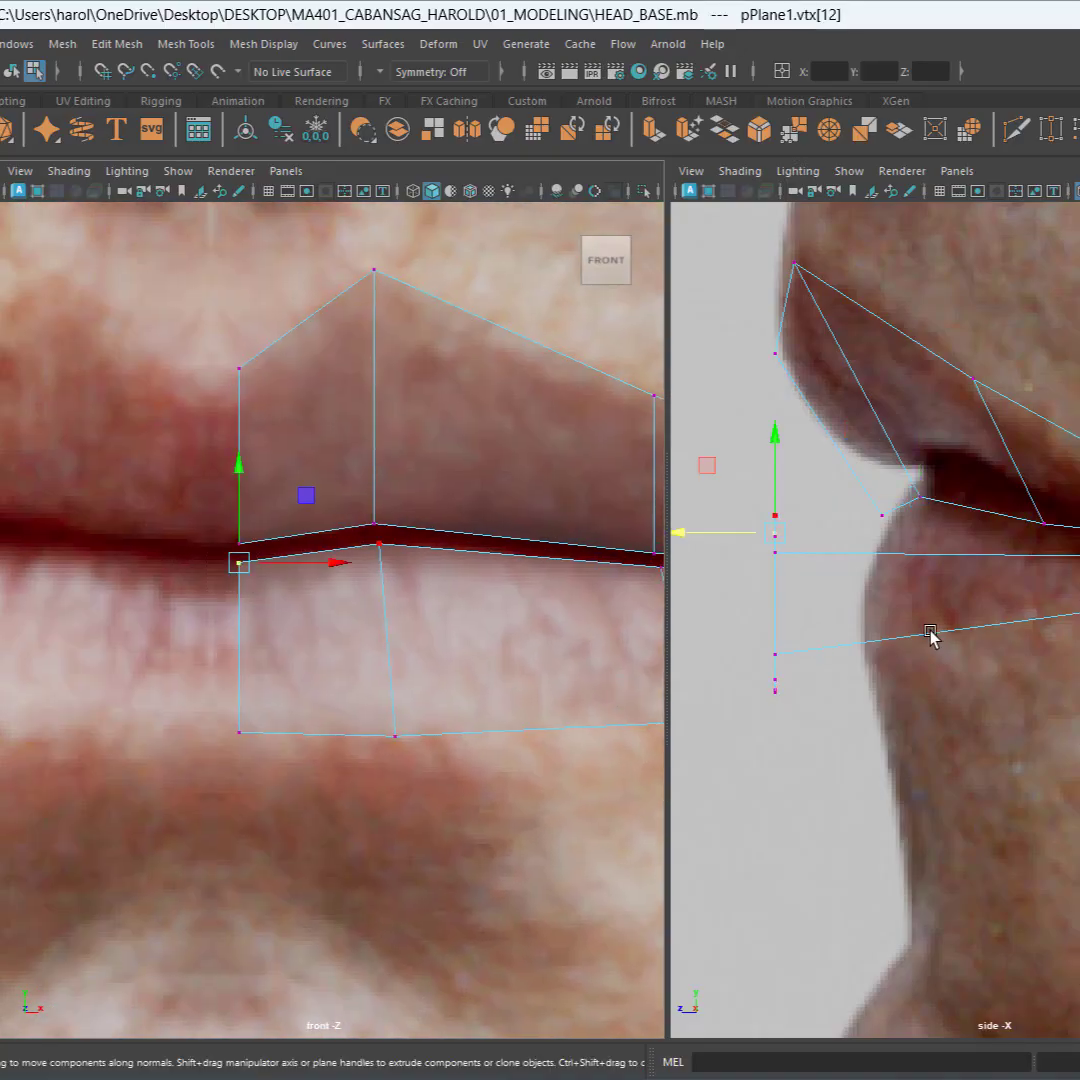
alt+middle_drag(882, 627, 1037, 682)
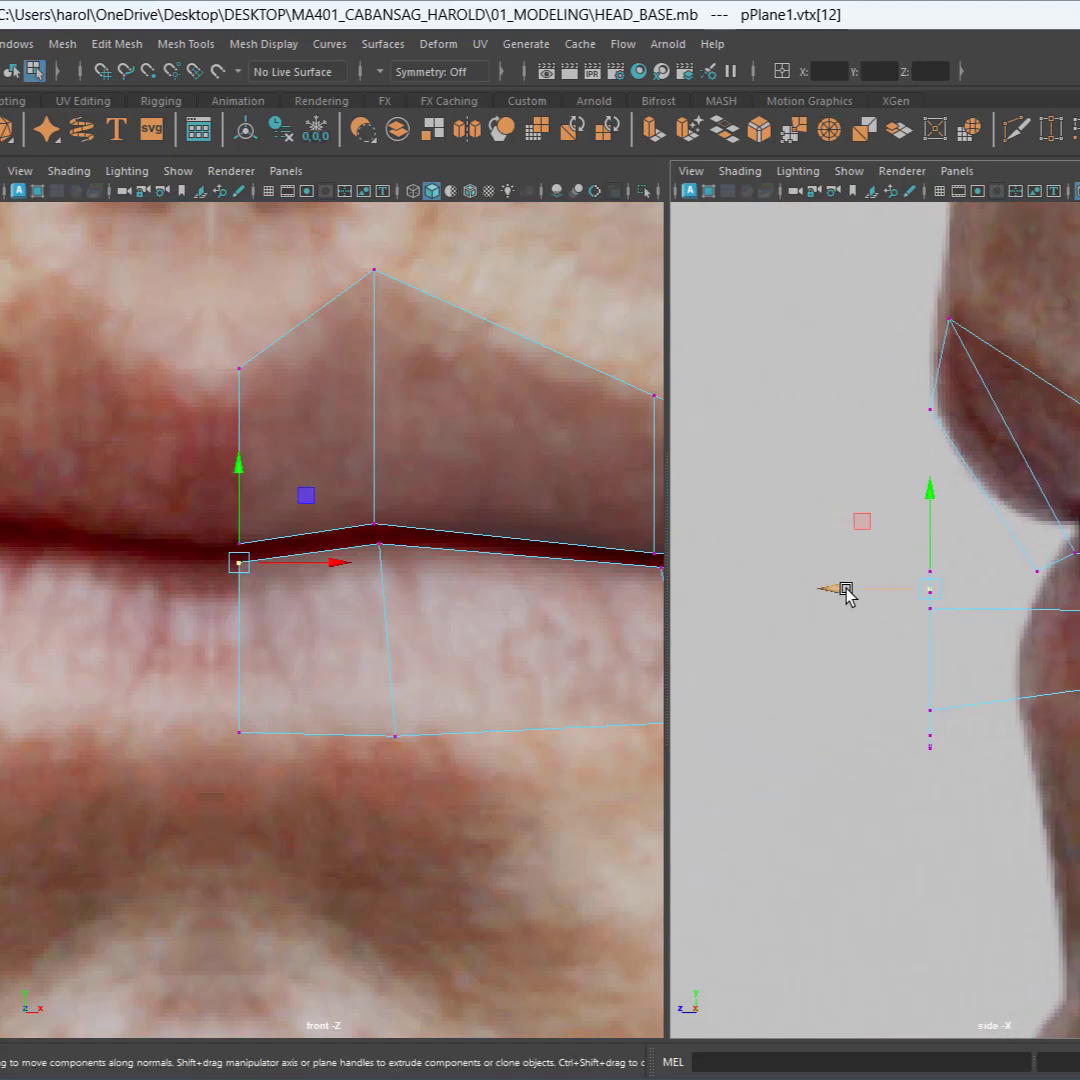
drag(846, 592, 958, 592)
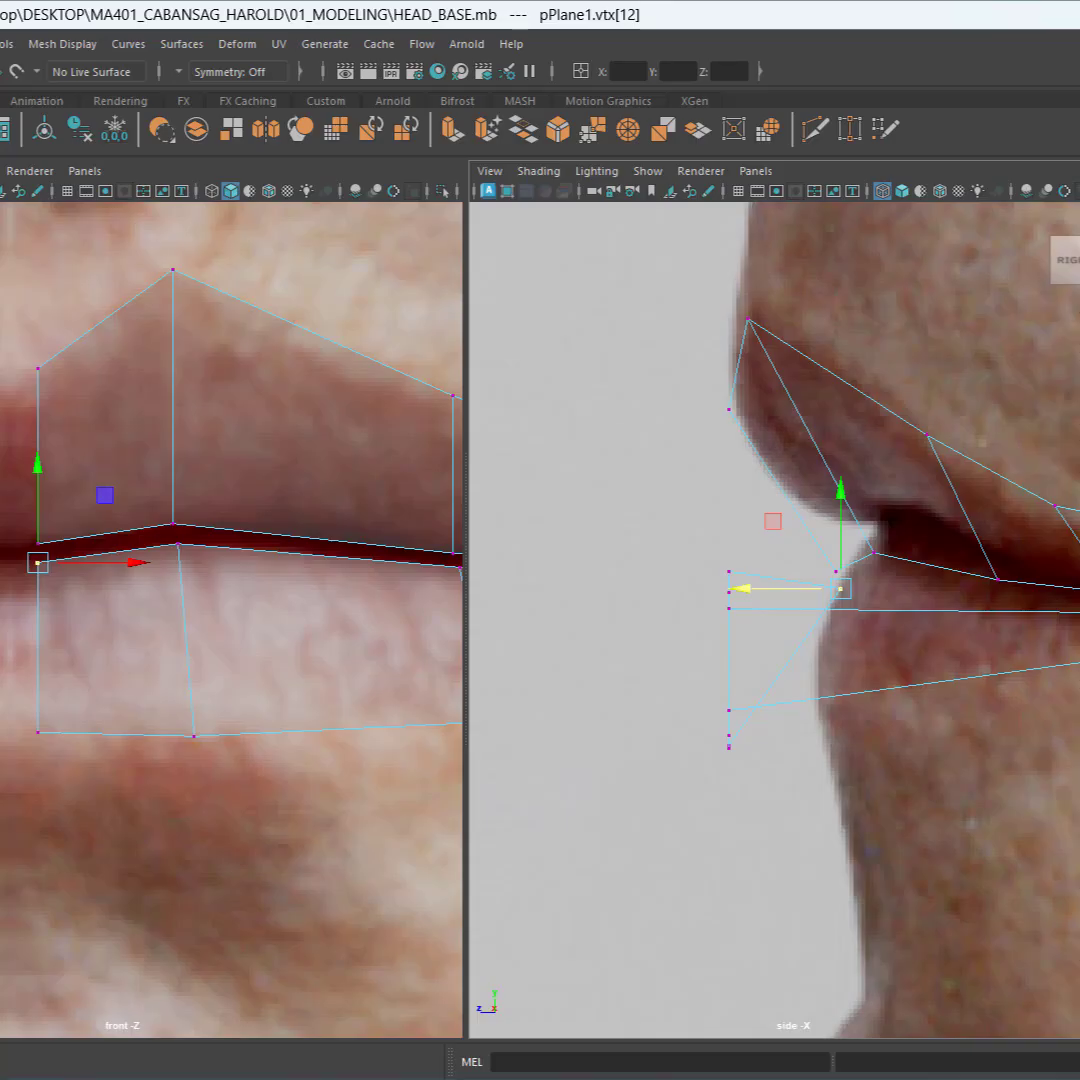
click(37, 732)
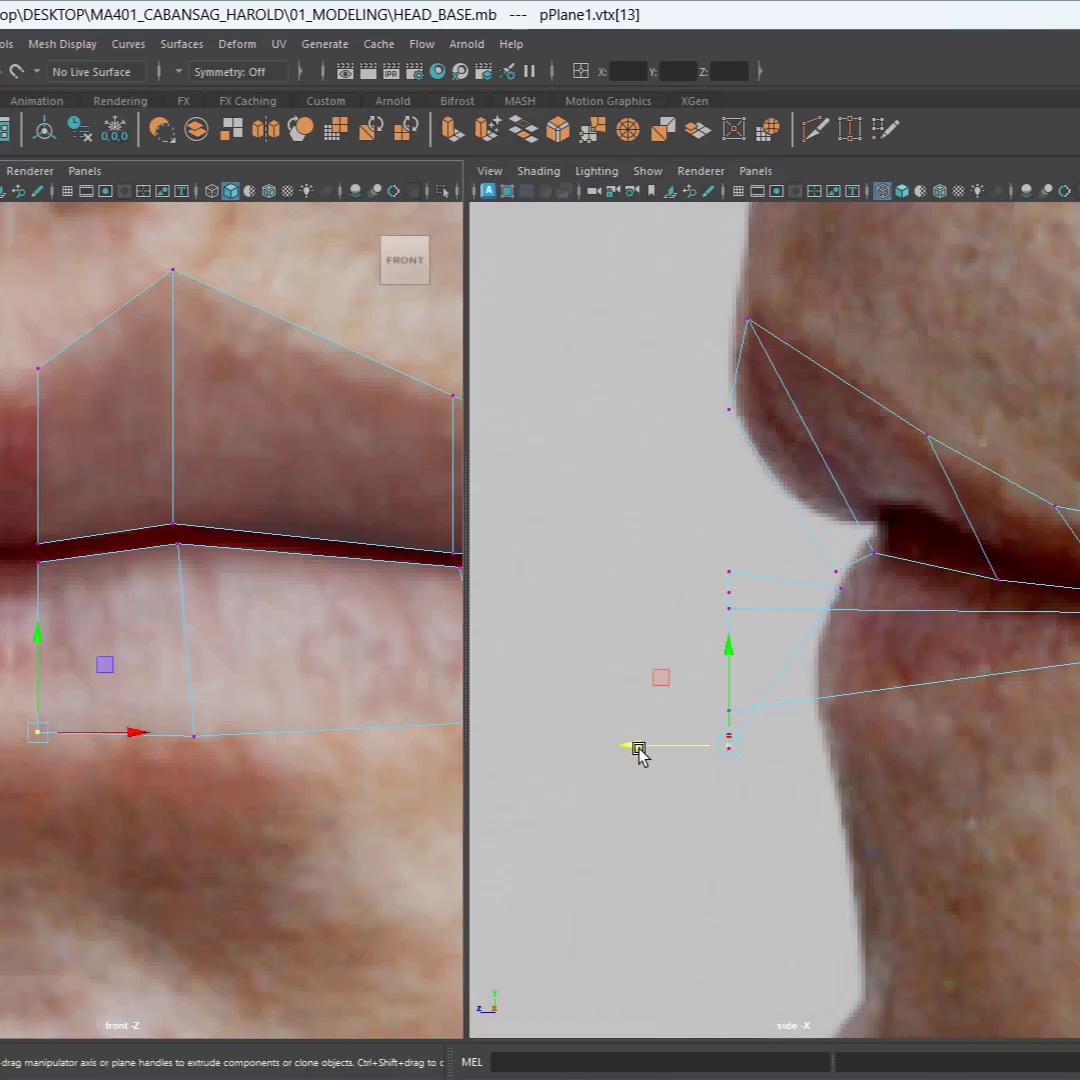
drag(639, 749, 732, 749)
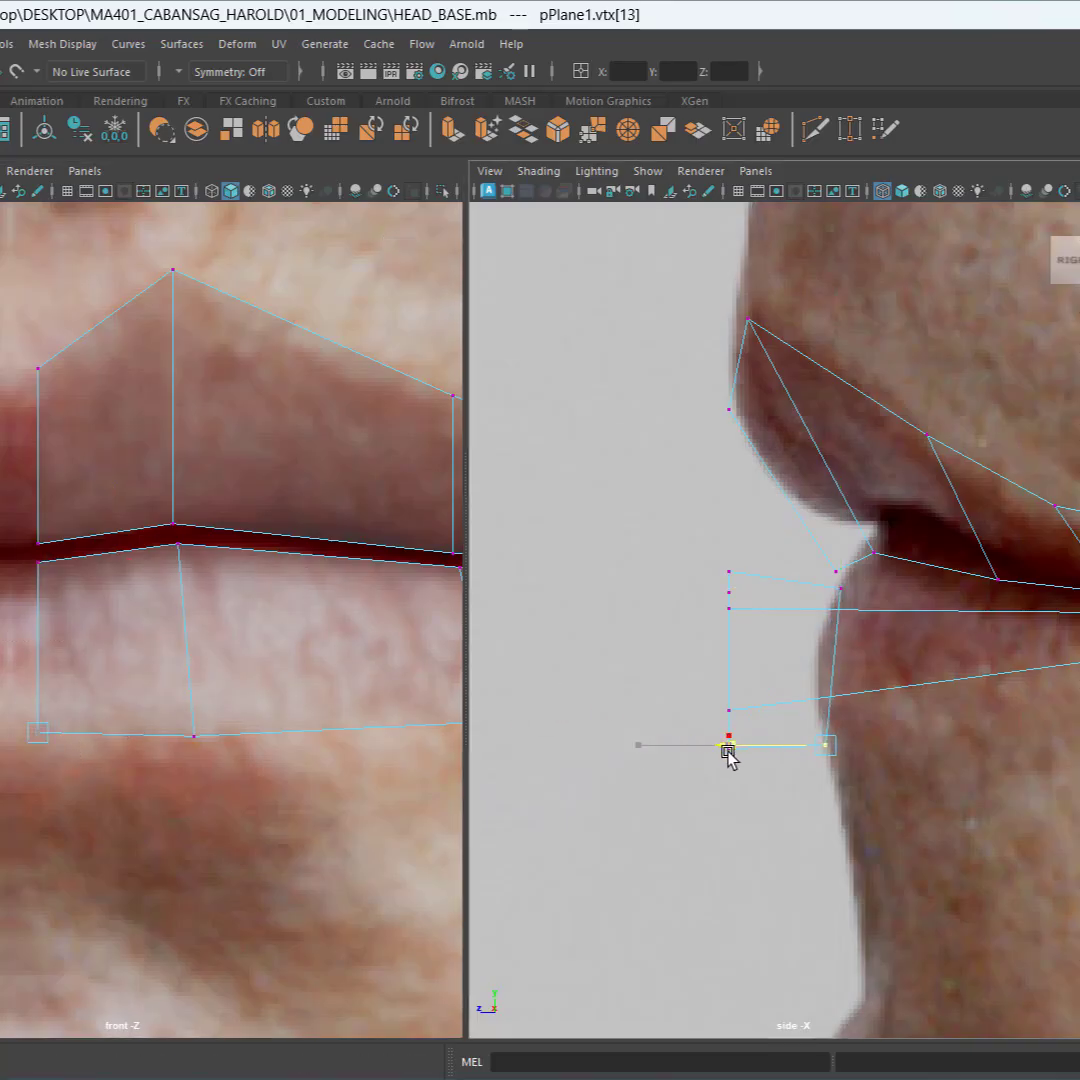
Step: Move the second lower-lip vertex pair back along Z behind the profile edge, and bring its bottom vertex slightly forward
alt+middle_drag(253, 750, 53, 699)
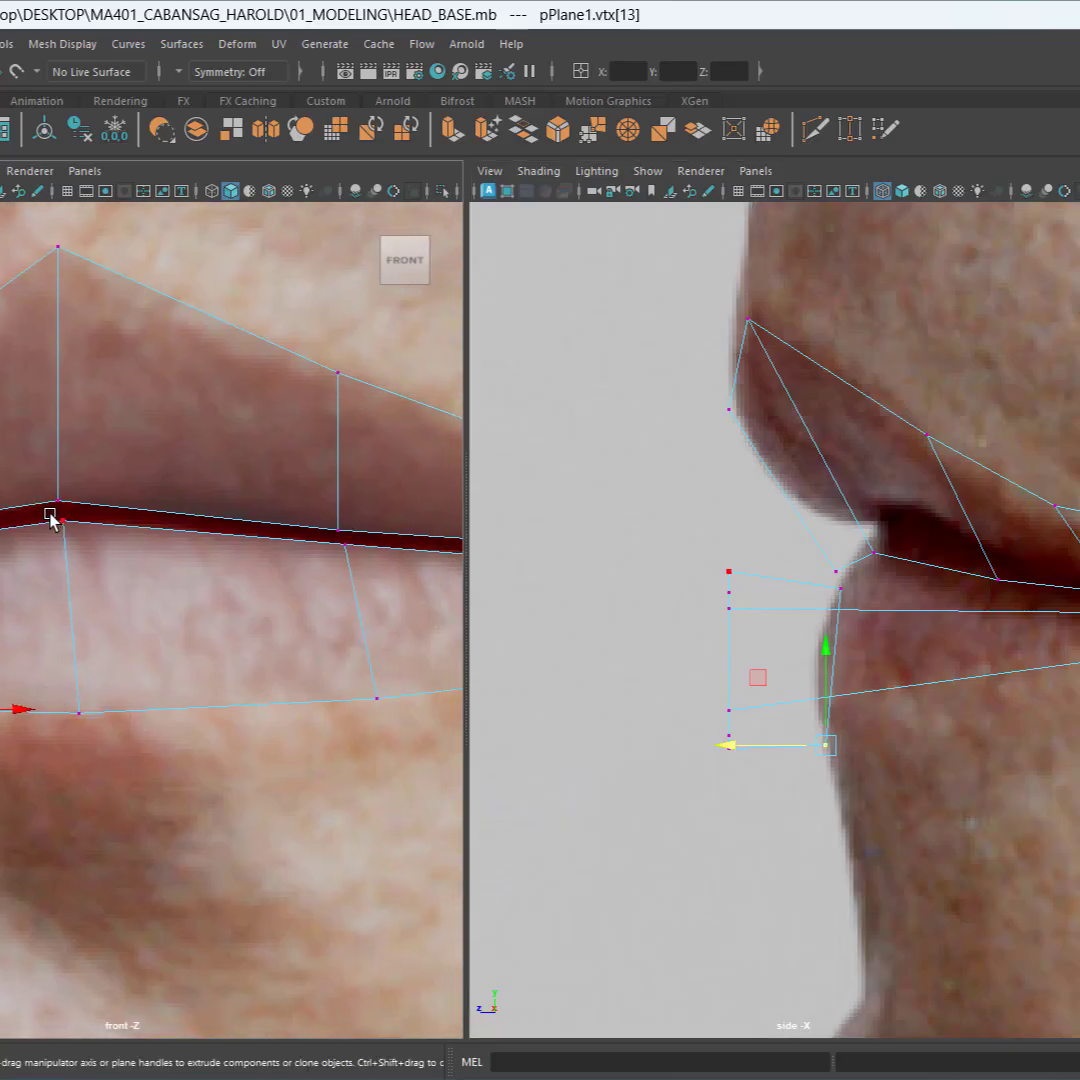
drag(137, 767, 138, 768)
alt+middle_drag(866, 858, 815, 827)
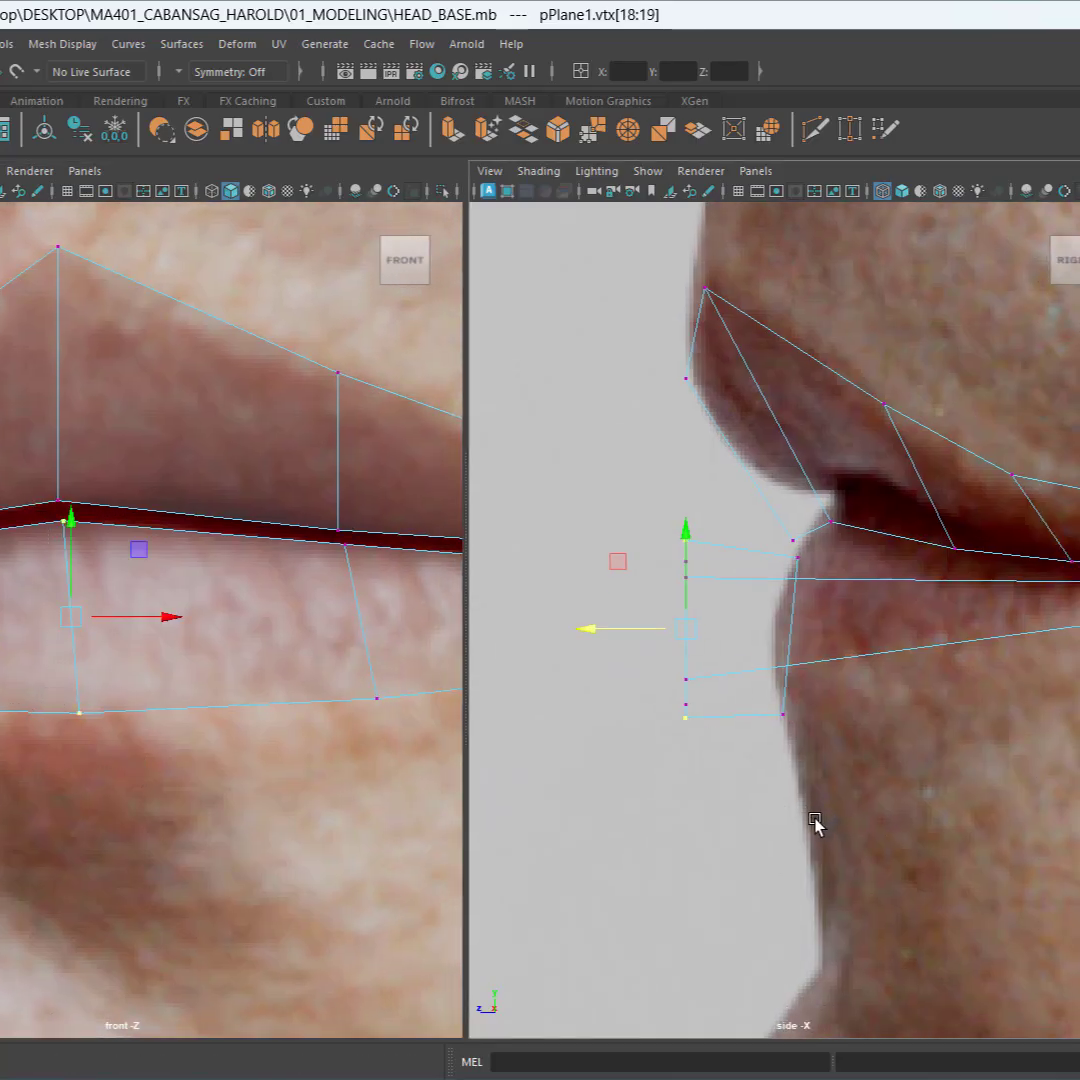
drag(603, 631, 767, 656)
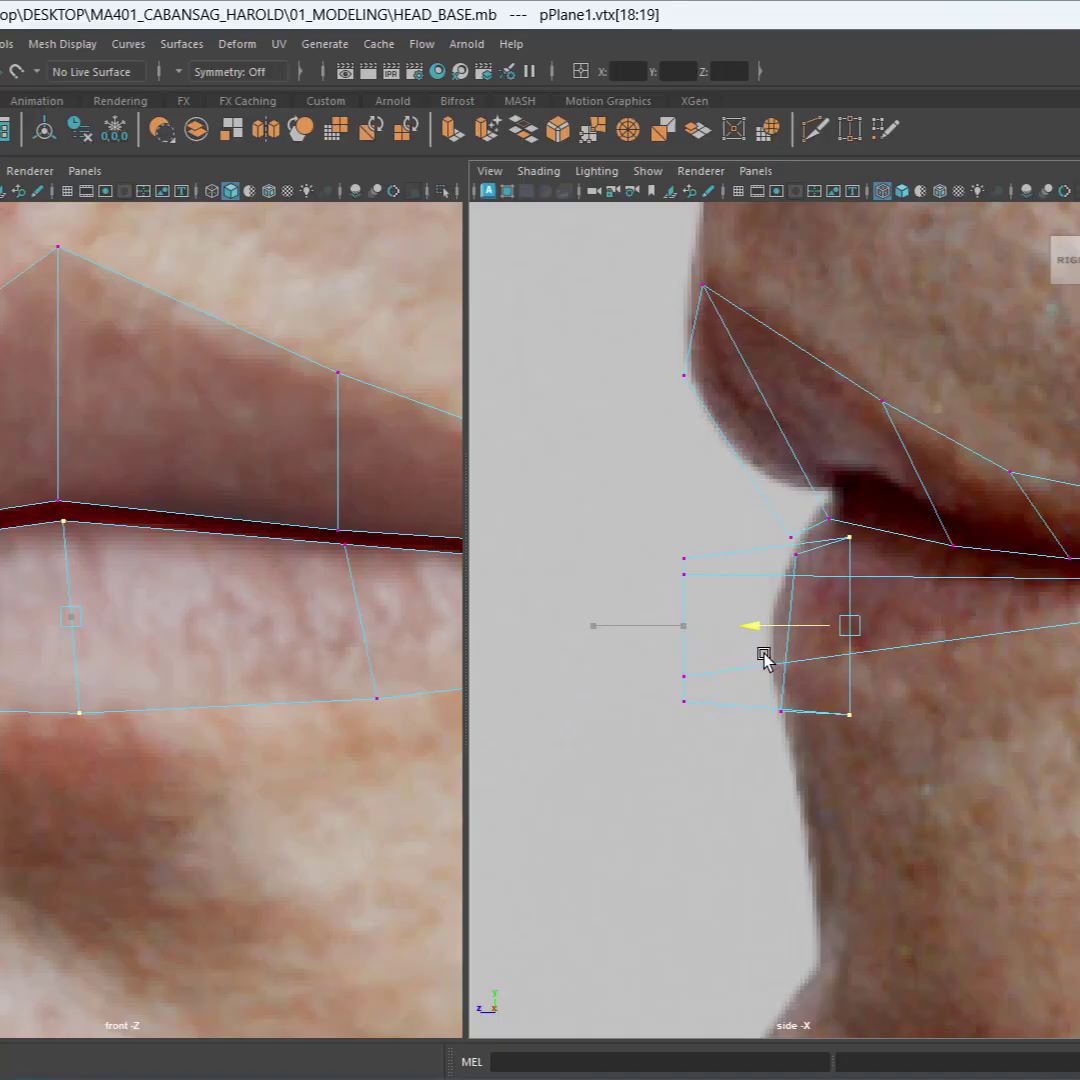
drag(840, 816, 897, 706)
drag(820, 714, 784, 713)
Step: Move the middle lower-lip vertex pair back along Z to follow the side reference, with its bottom vertex slightly forward of the mouth-line vertex
alt+middle_drag(330, 784, 29, 744)
drag(1, 736, 174, 501)
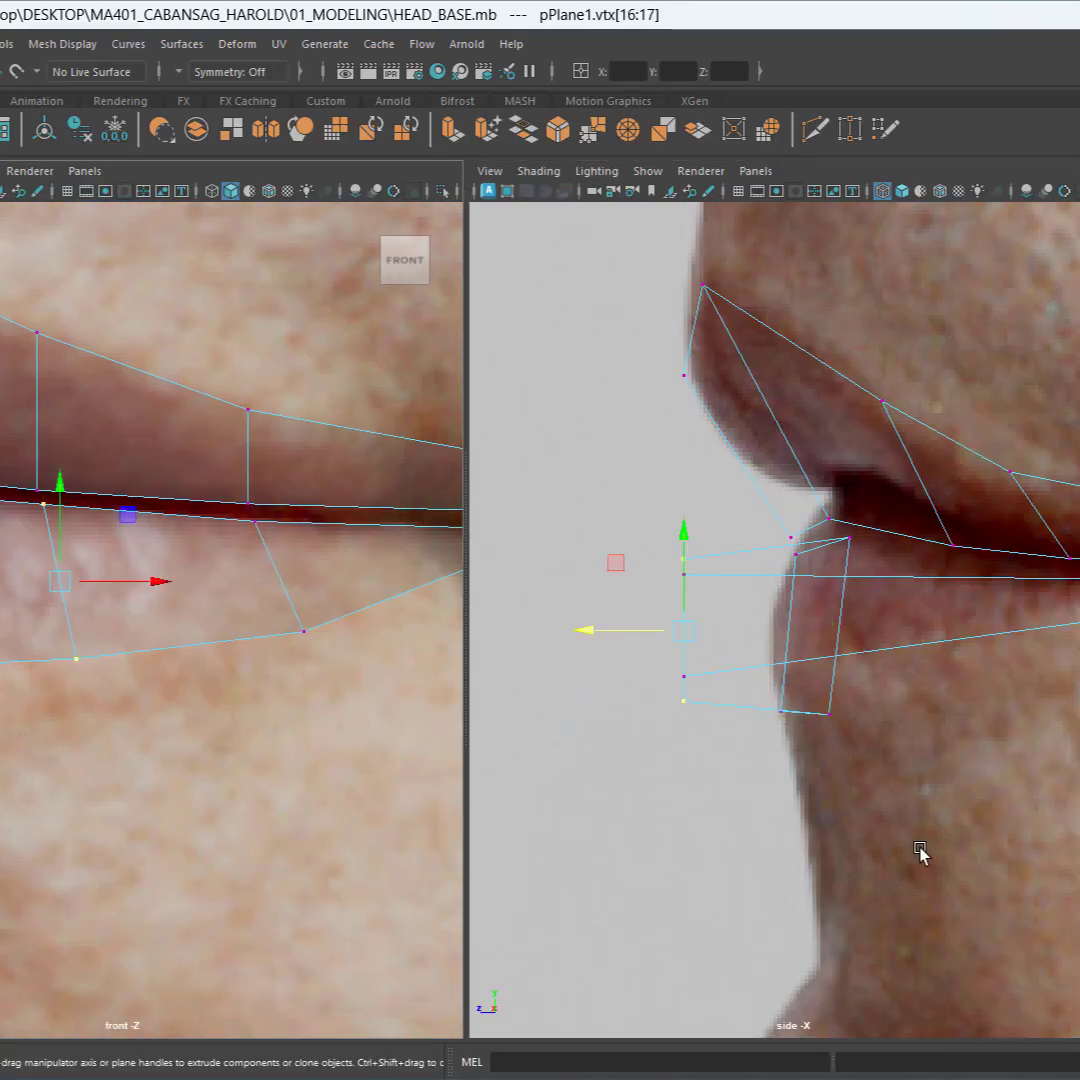
alt+middle_drag(918, 850, 736, 827)
alt+middle_drag(696, 706, 787, 711)
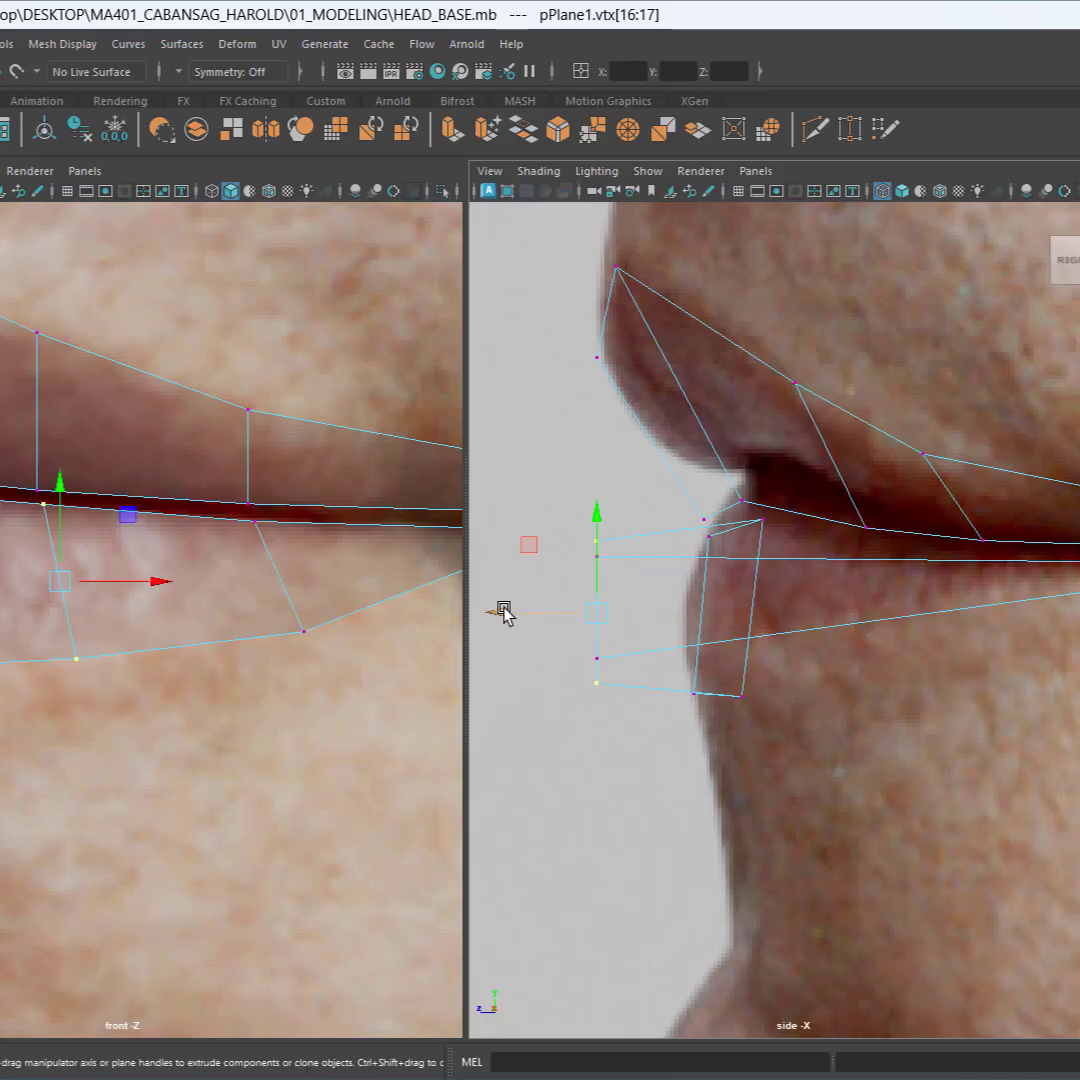
drag(504, 614, 759, 646)
drag(772, 762, 888, 688)
drag(753, 684, 746, 688)
Step: Move the lower-lip vertex pair nearest the mouth corner back along Z so the lower lip runs evenly toward the corner
alt+middle_drag(294, 694, 186, 682)
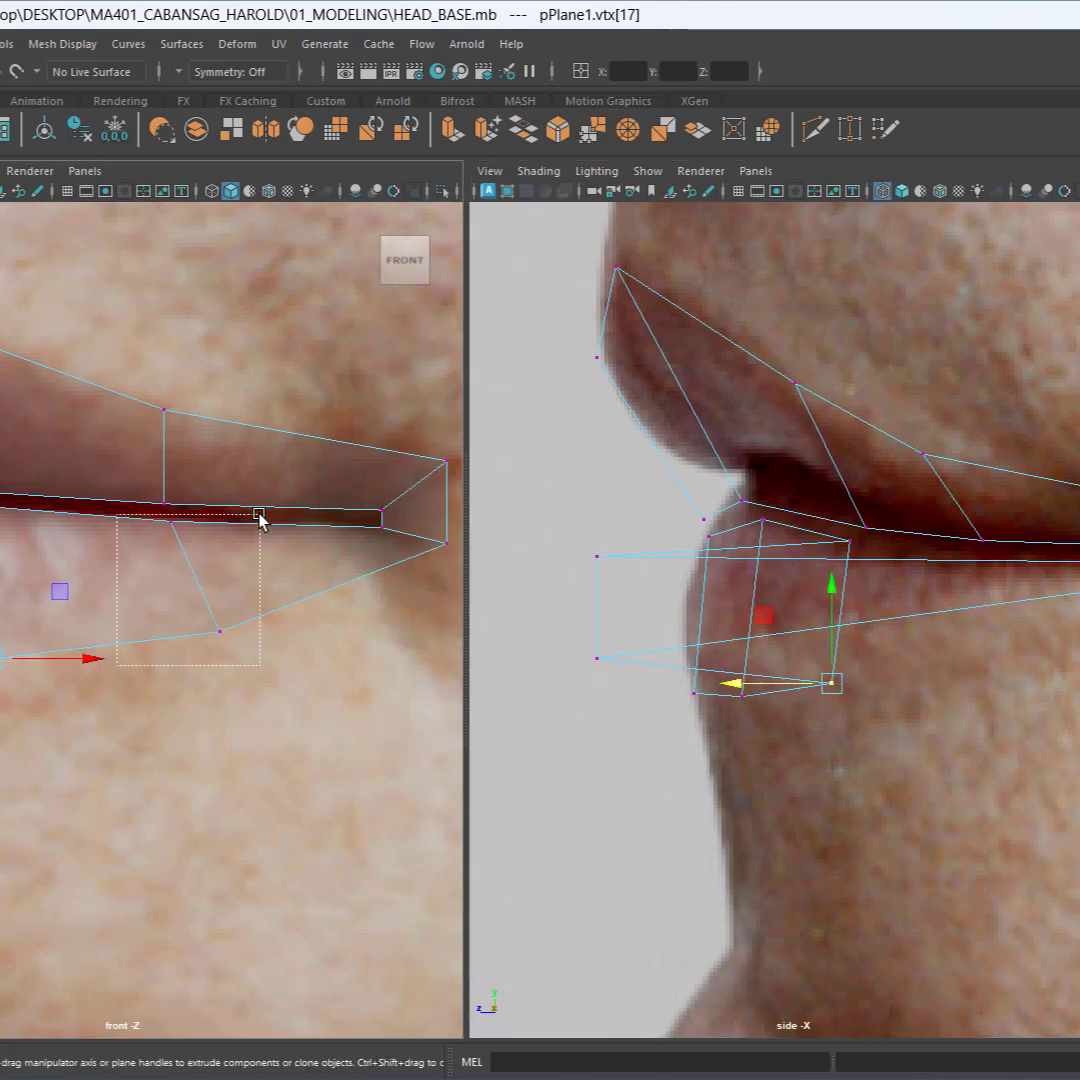
drag(258, 515, 260, 515)
alt+middle_drag(763, 634, 808, 660)
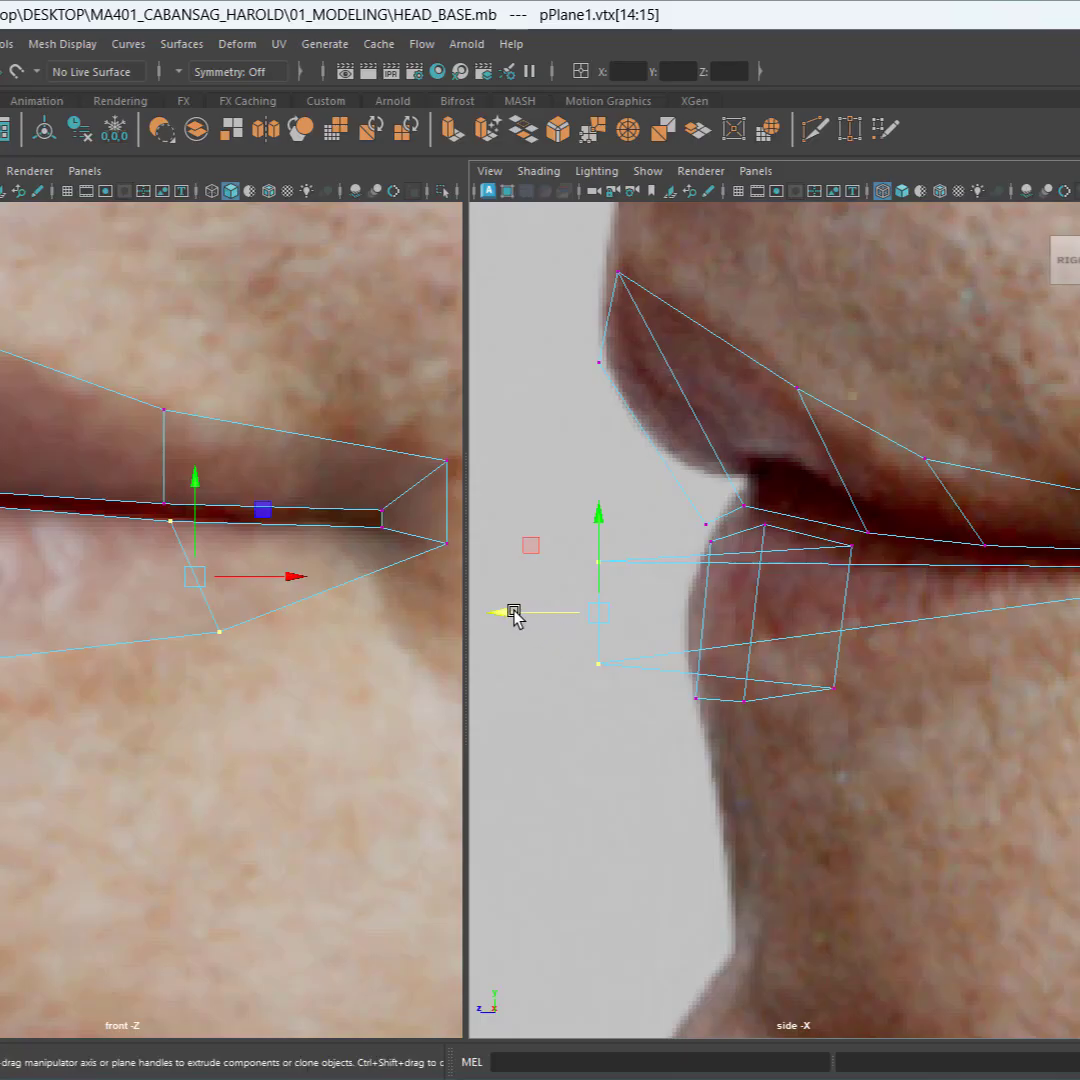
drag(514, 615, 858, 608)
alt+middle_drag(925, 792, 1008, 767)
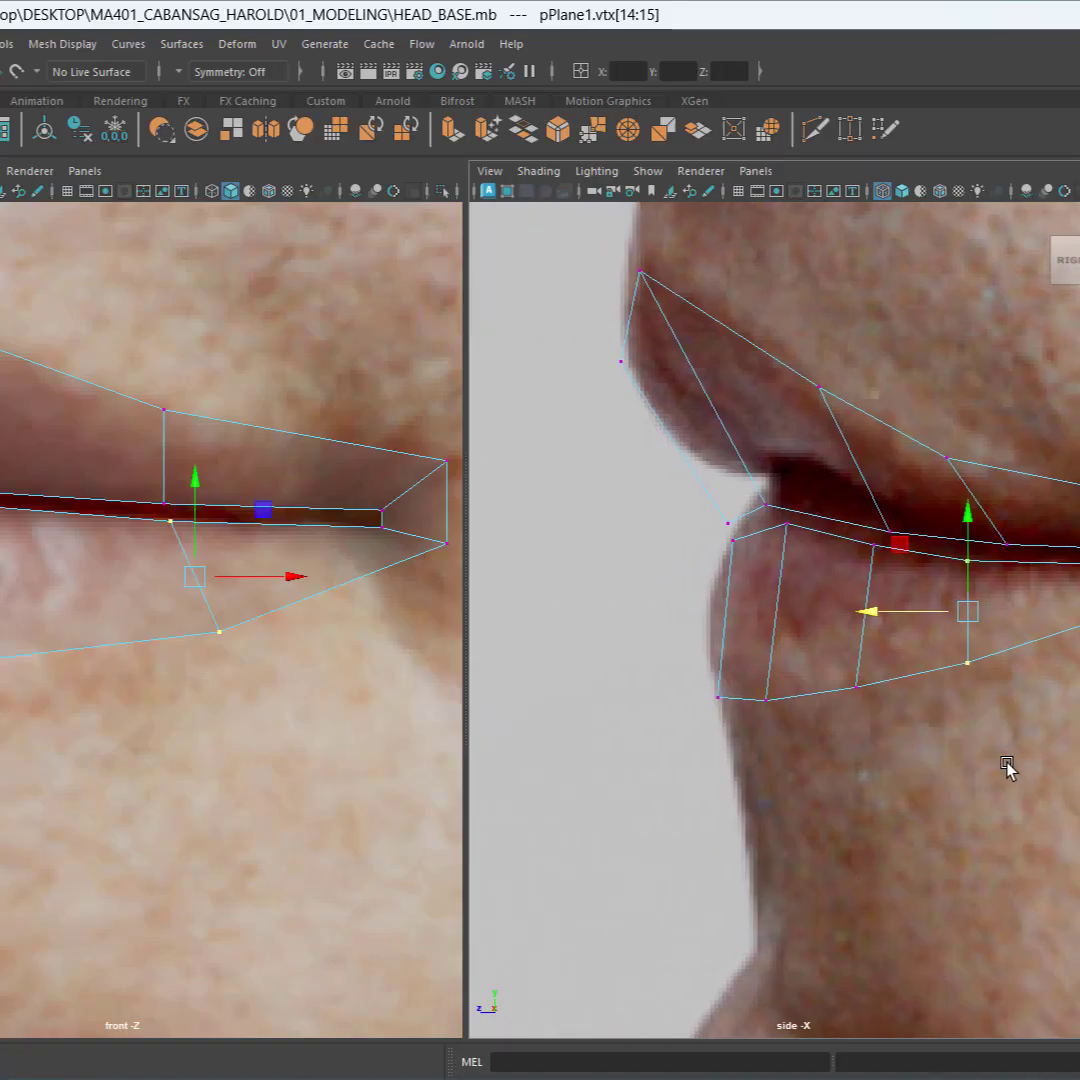
Step: Check the lower lip's shape against the side reference and save the scene
scroll(952, 757, down, 5)
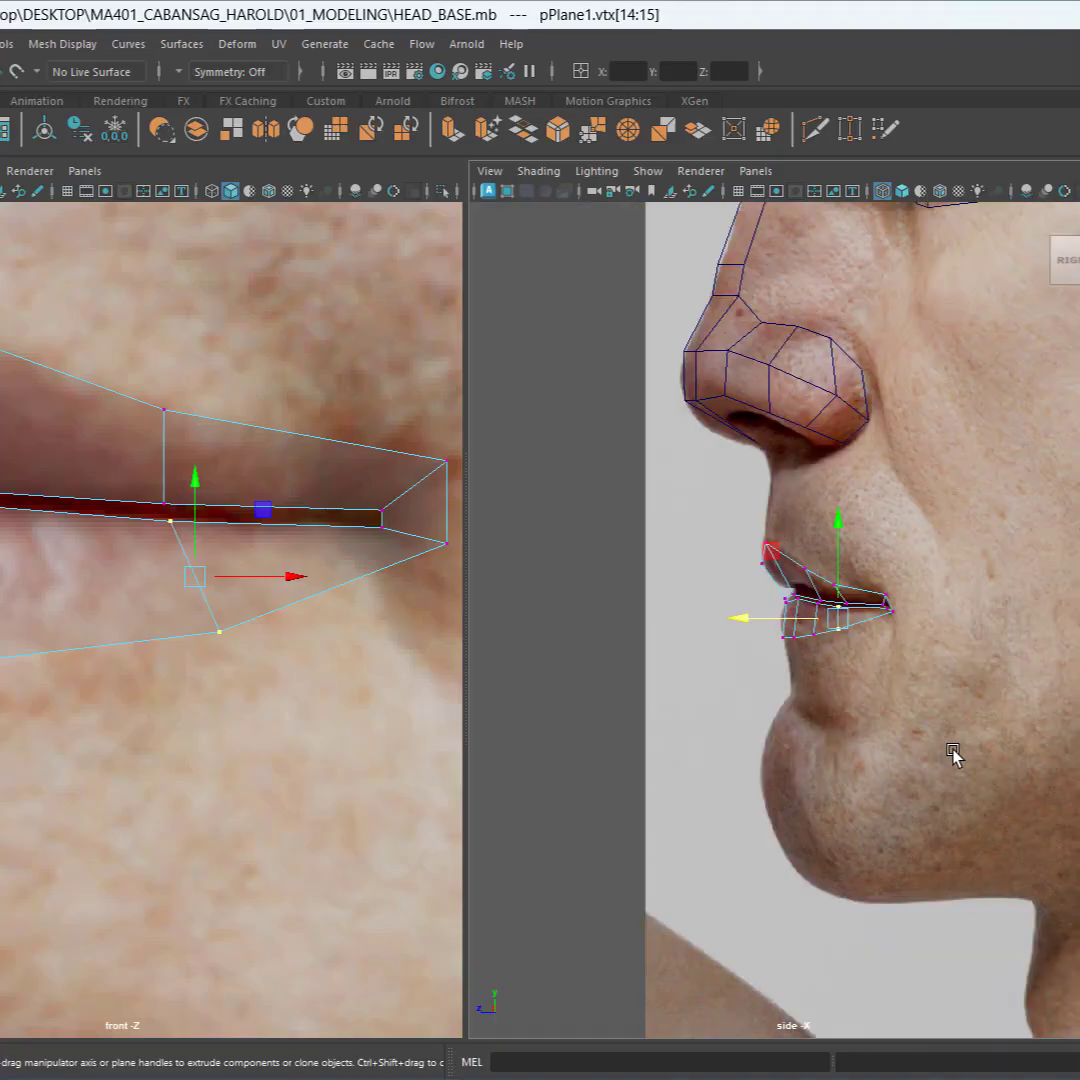
scroll(911, 692, up, 4)
scroll(856, 672, up, 3)
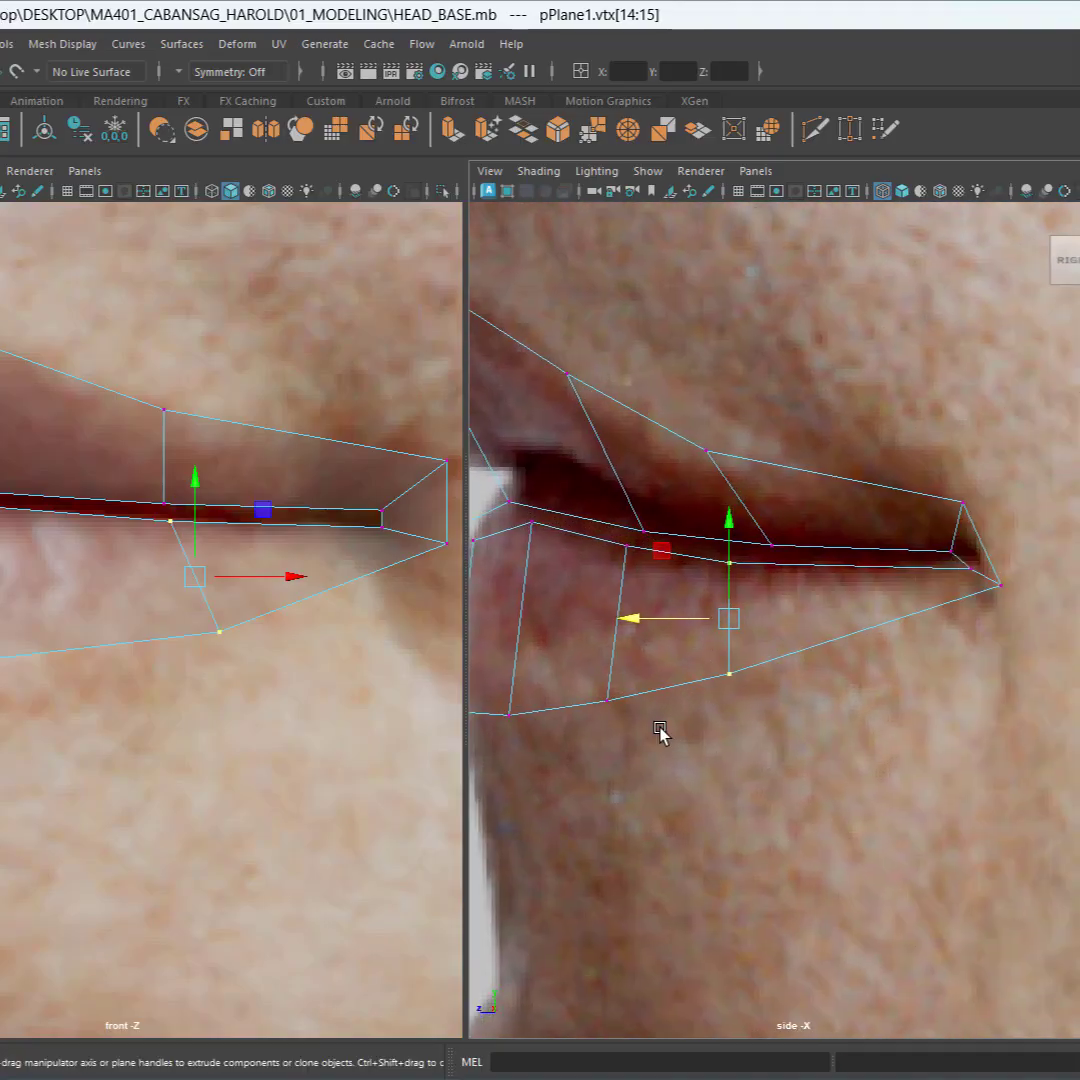
alt+middle_drag(661, 733, 918, 750)
scroll(918, 750, up, 1)
key(ctrl+s)
scroll(806, 672, down, 5)
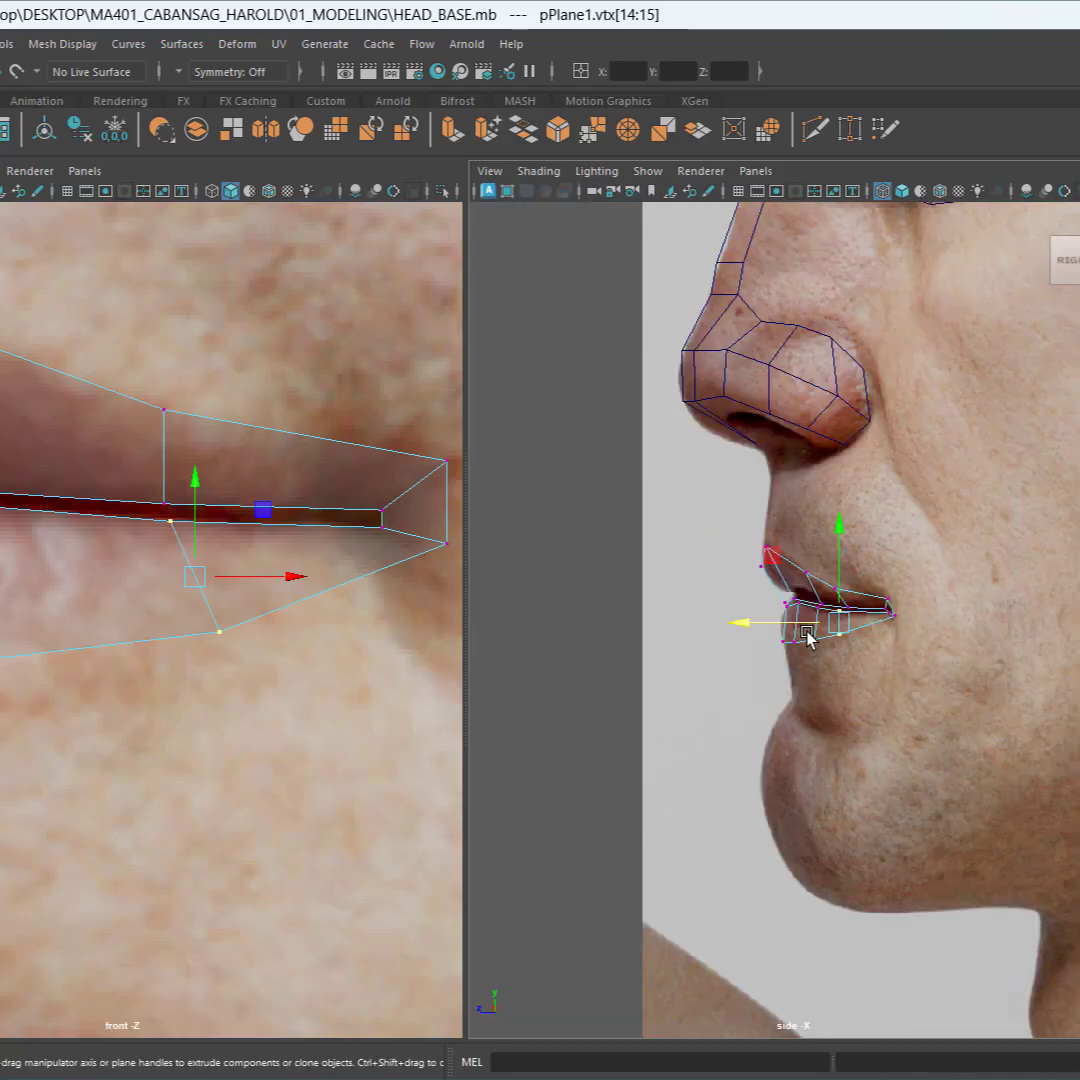
Step: Compare the finished lips with both references, return the mesh from vertex to object mode and save the scene
scroll(806, 635, up, 3)
click(680, 560)
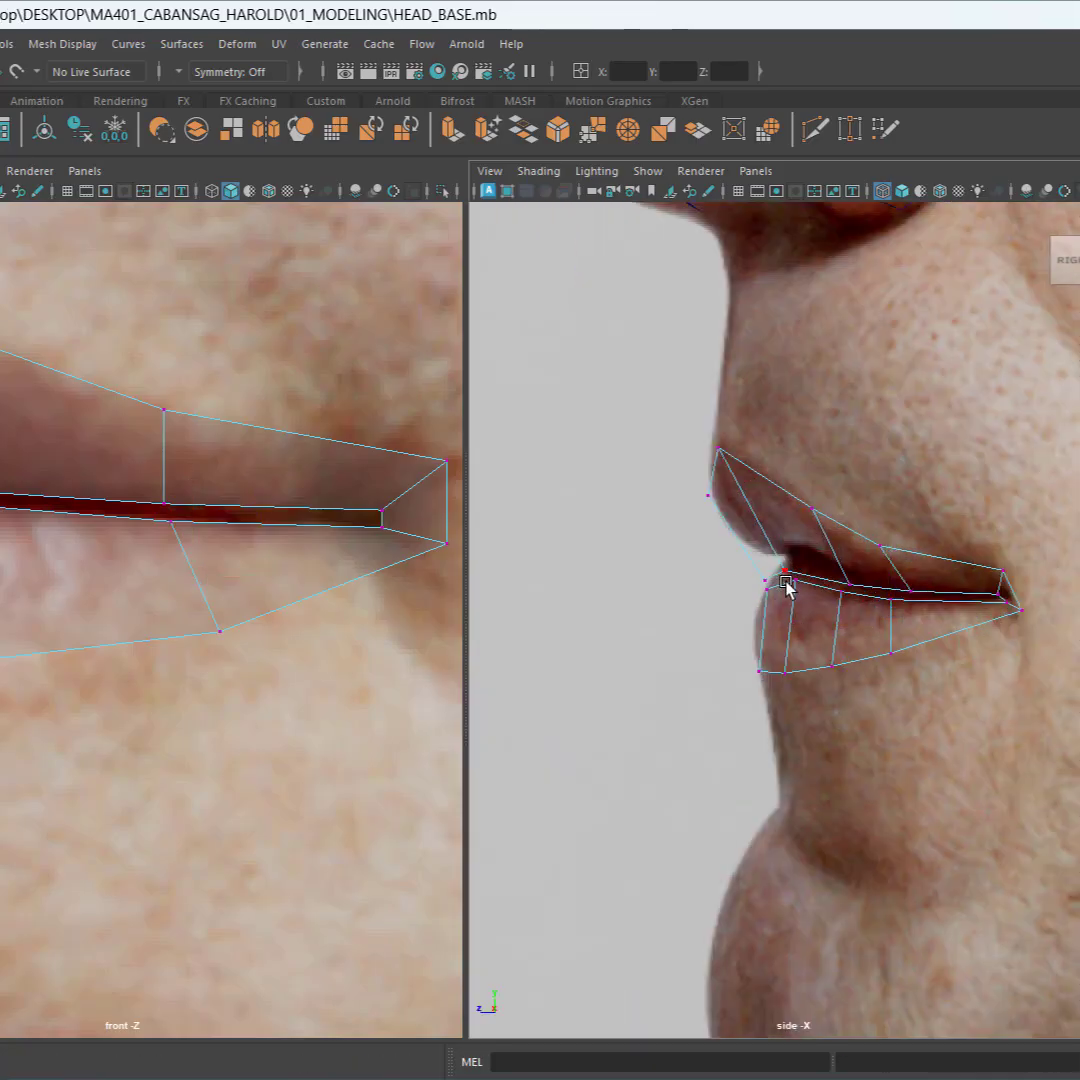
alt+middle_drag(785, 582, 882, 628)
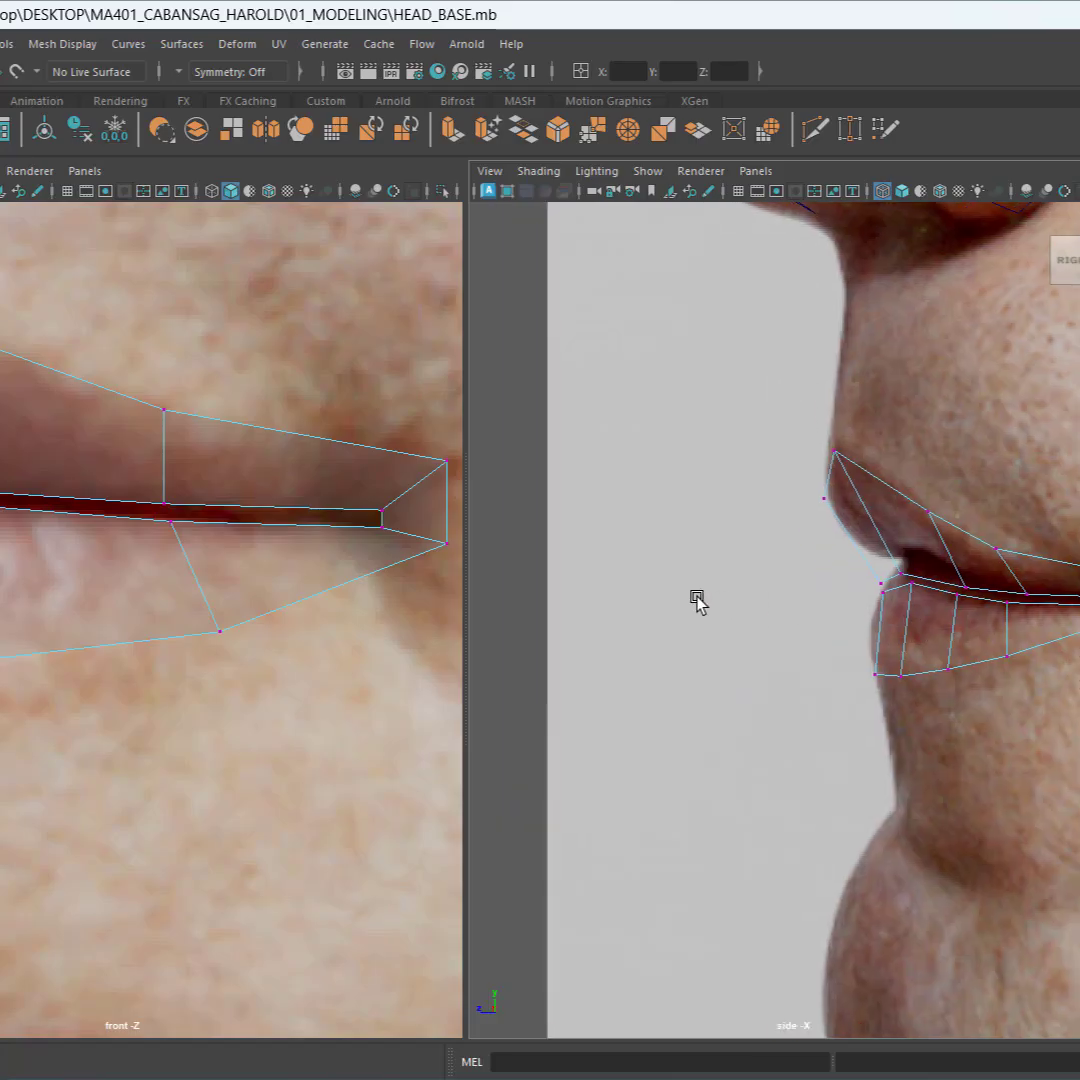
alt+middle_drag(312, 598, 430, 628)
scroll(219, 571, down, 7)
scroll(63, 576, up, 2)
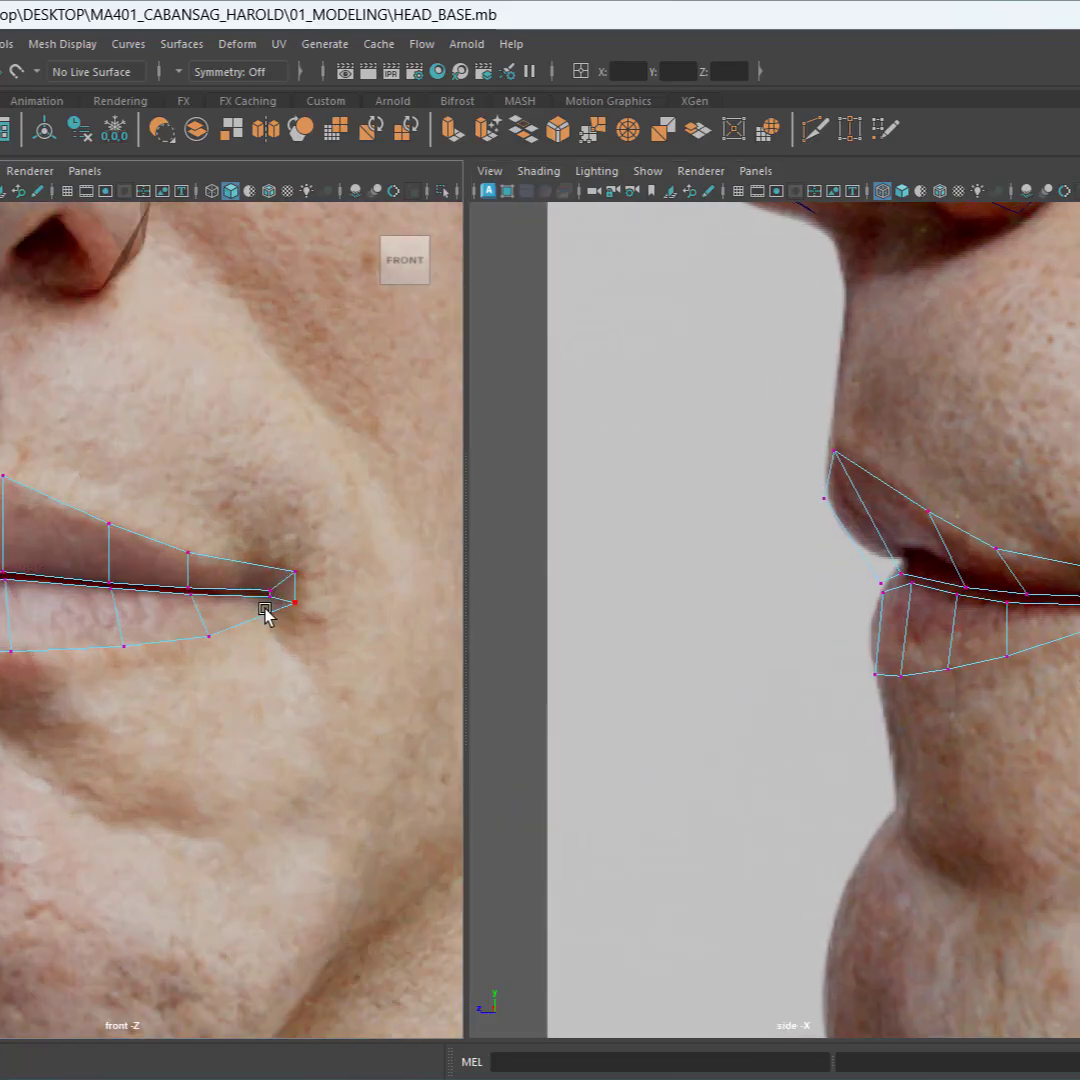
click(925, 686)
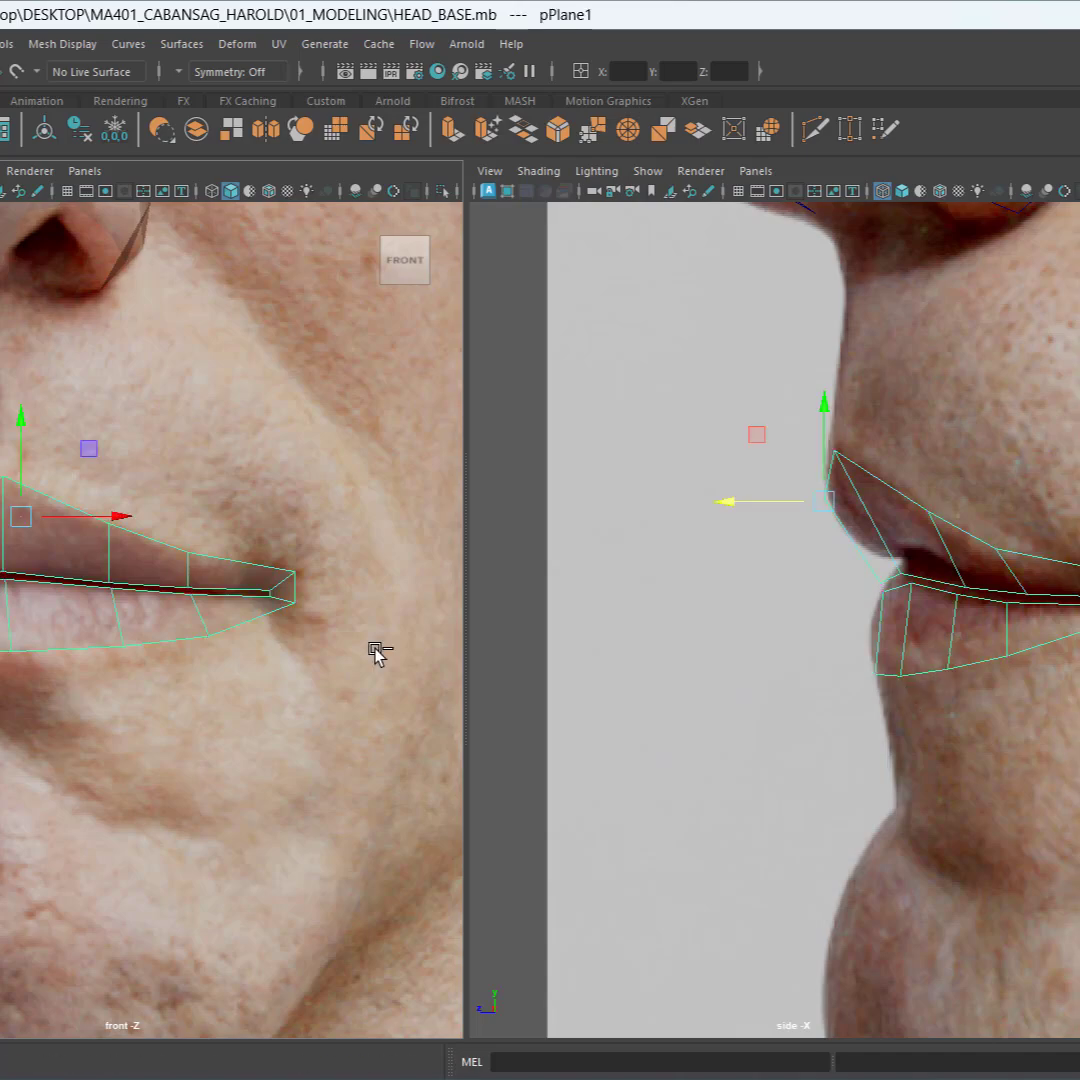
key(ctrl+s)
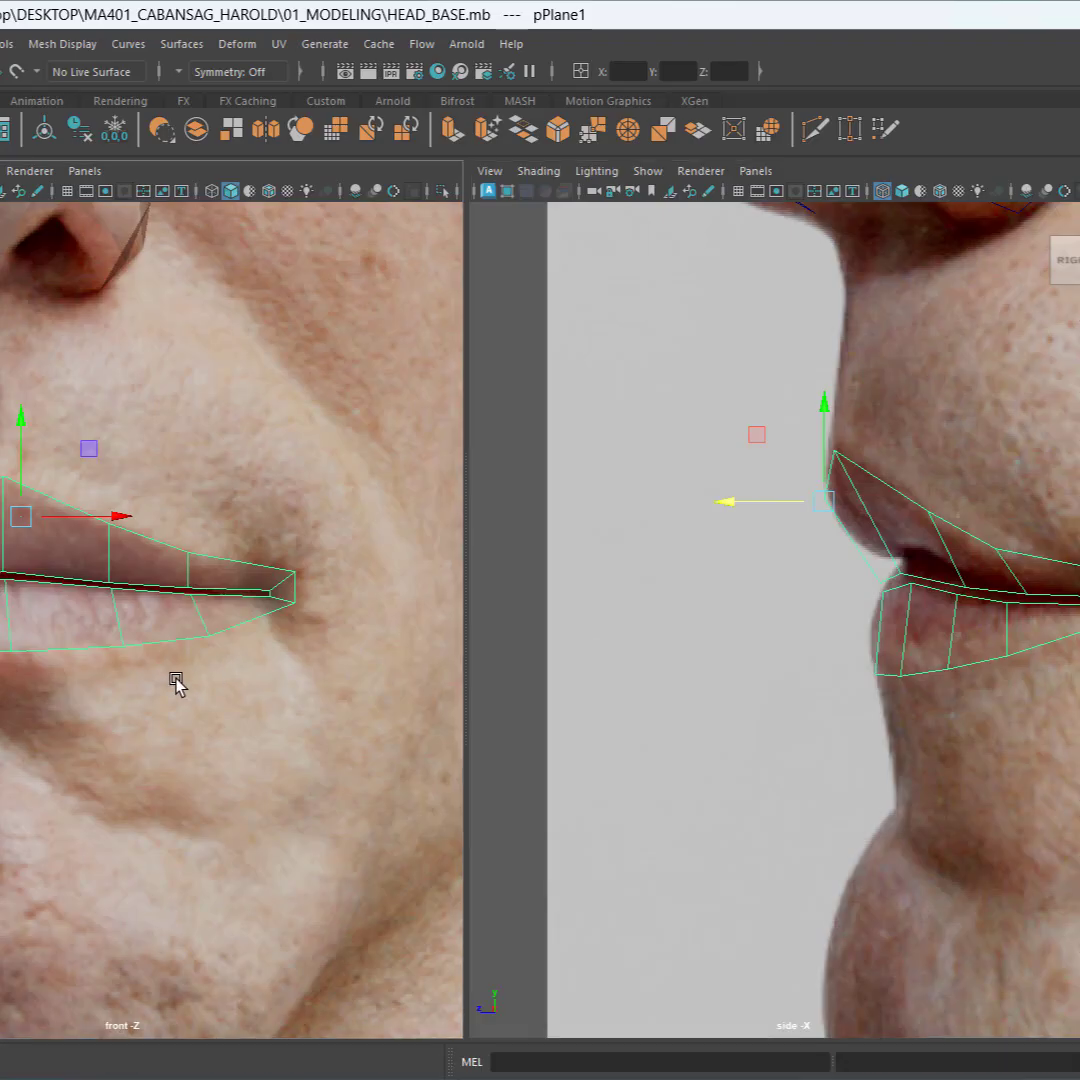
Step: Unhide the backup meshes EYE_BASE1, EYE_BASE2 and NOSE_BASE1 beside the front reference
alt+middle_drag(176, 685, 280, 694)
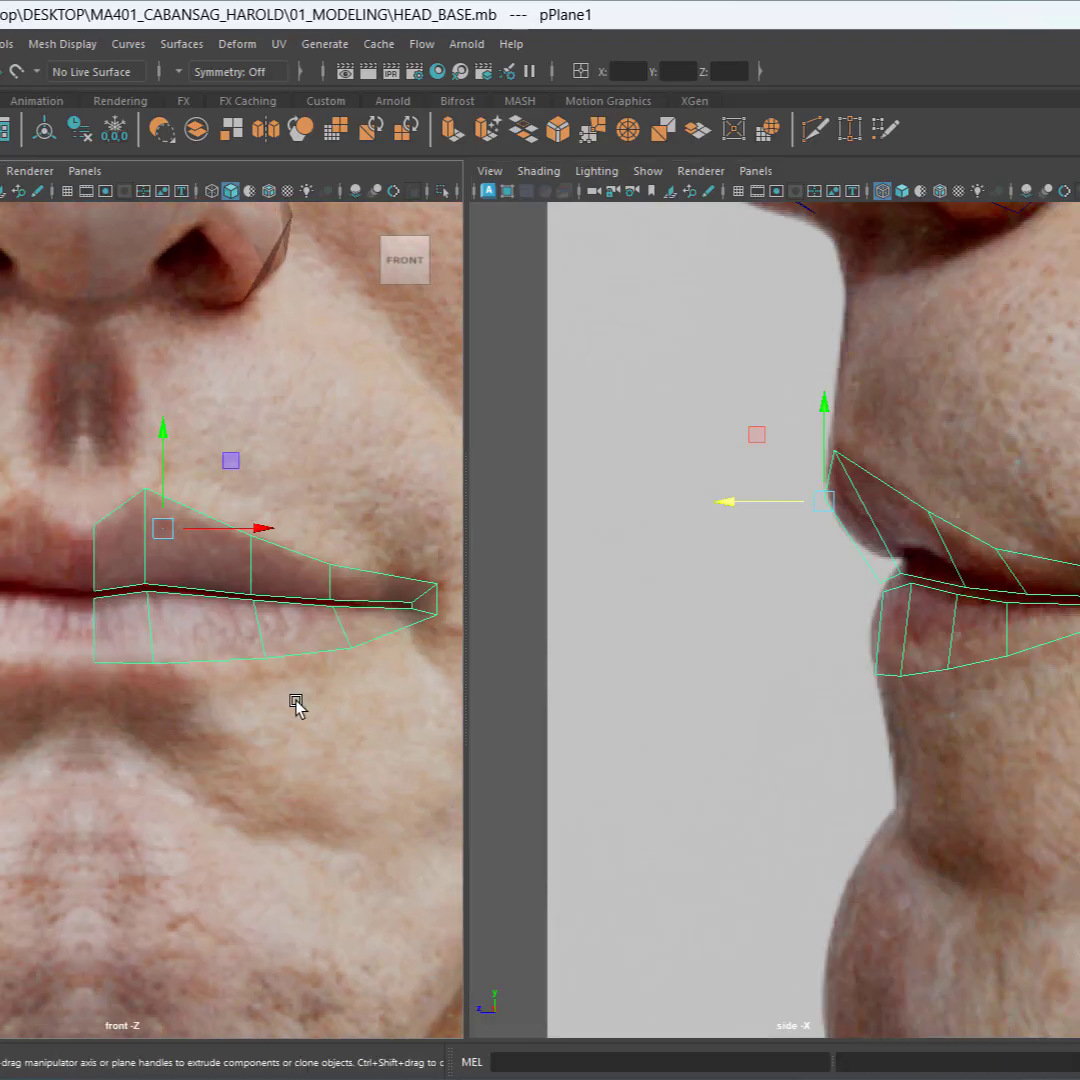
scroll(277, 757, down, 6)
alt+middle_drag(277, 756, 292, 723)
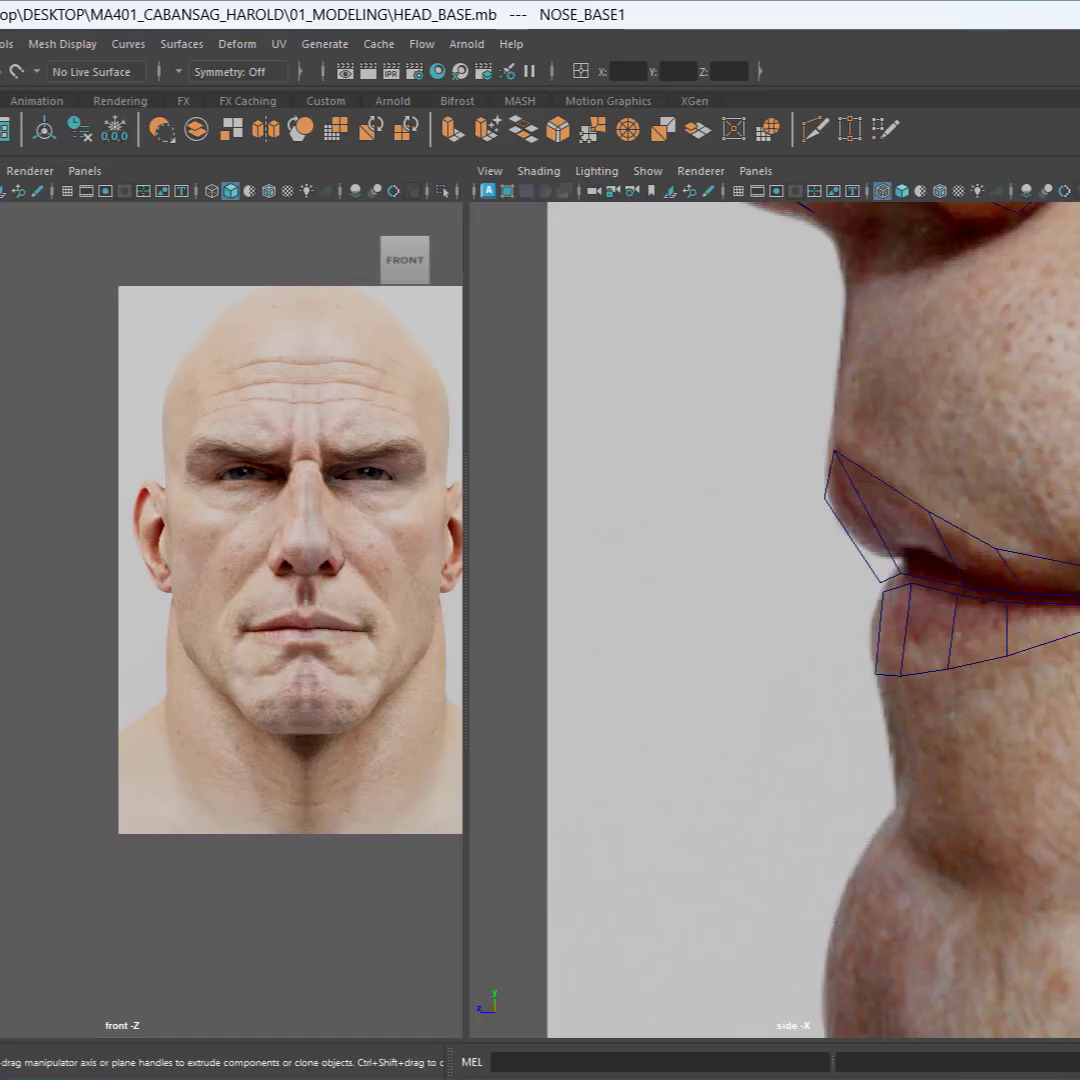
drag(180, 434, 175, 367)
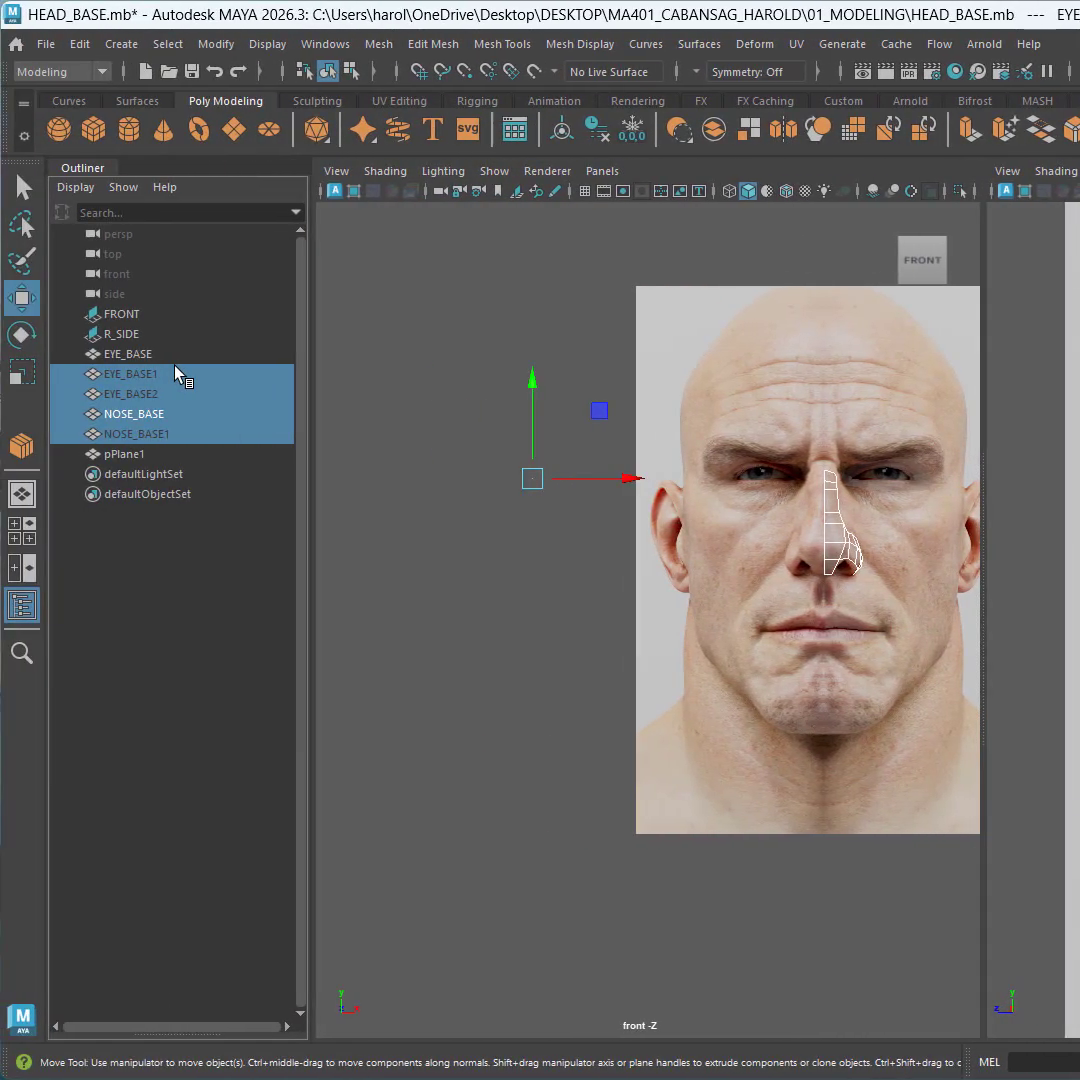
click(849, 636)
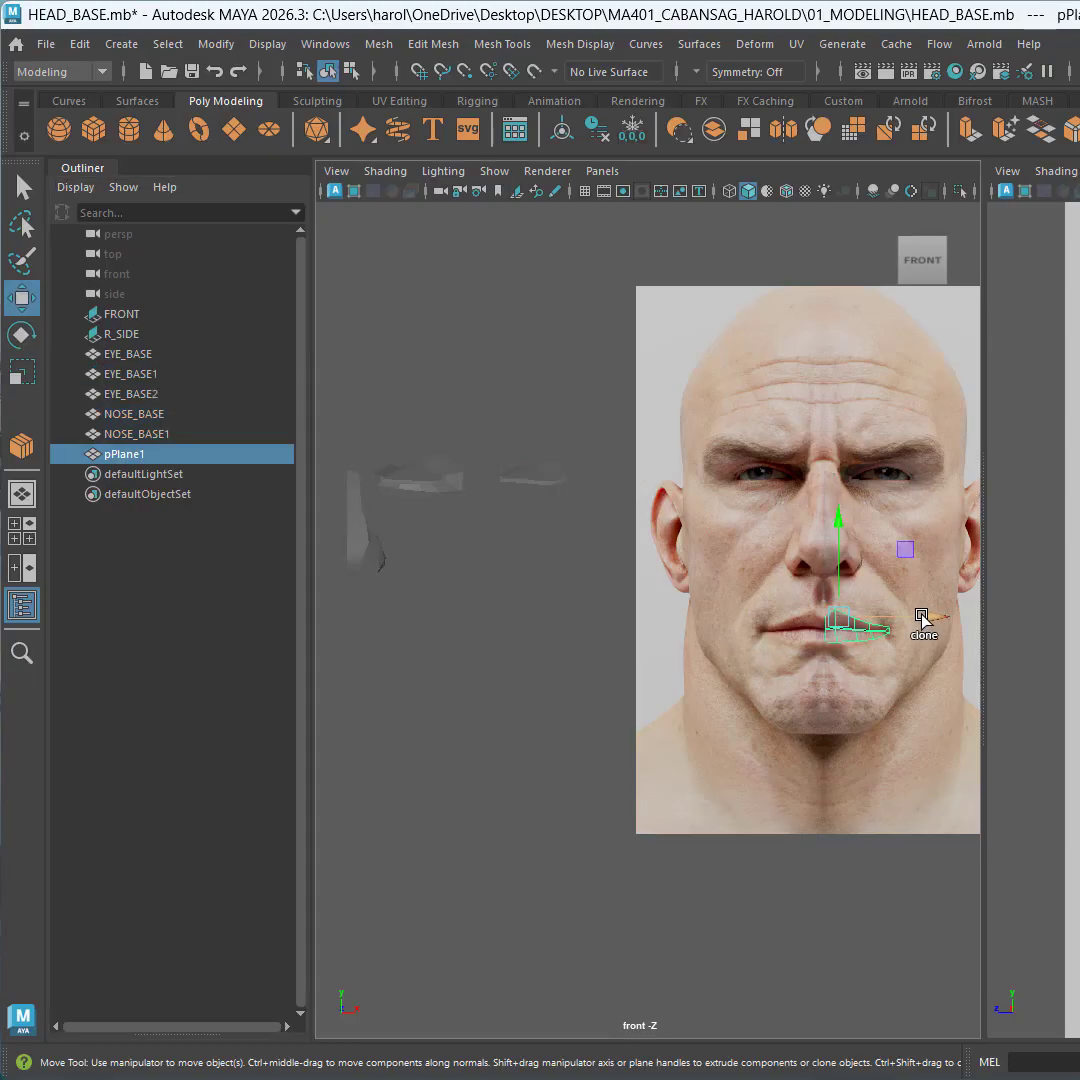
shift+drag(921, 619, 598, 579)
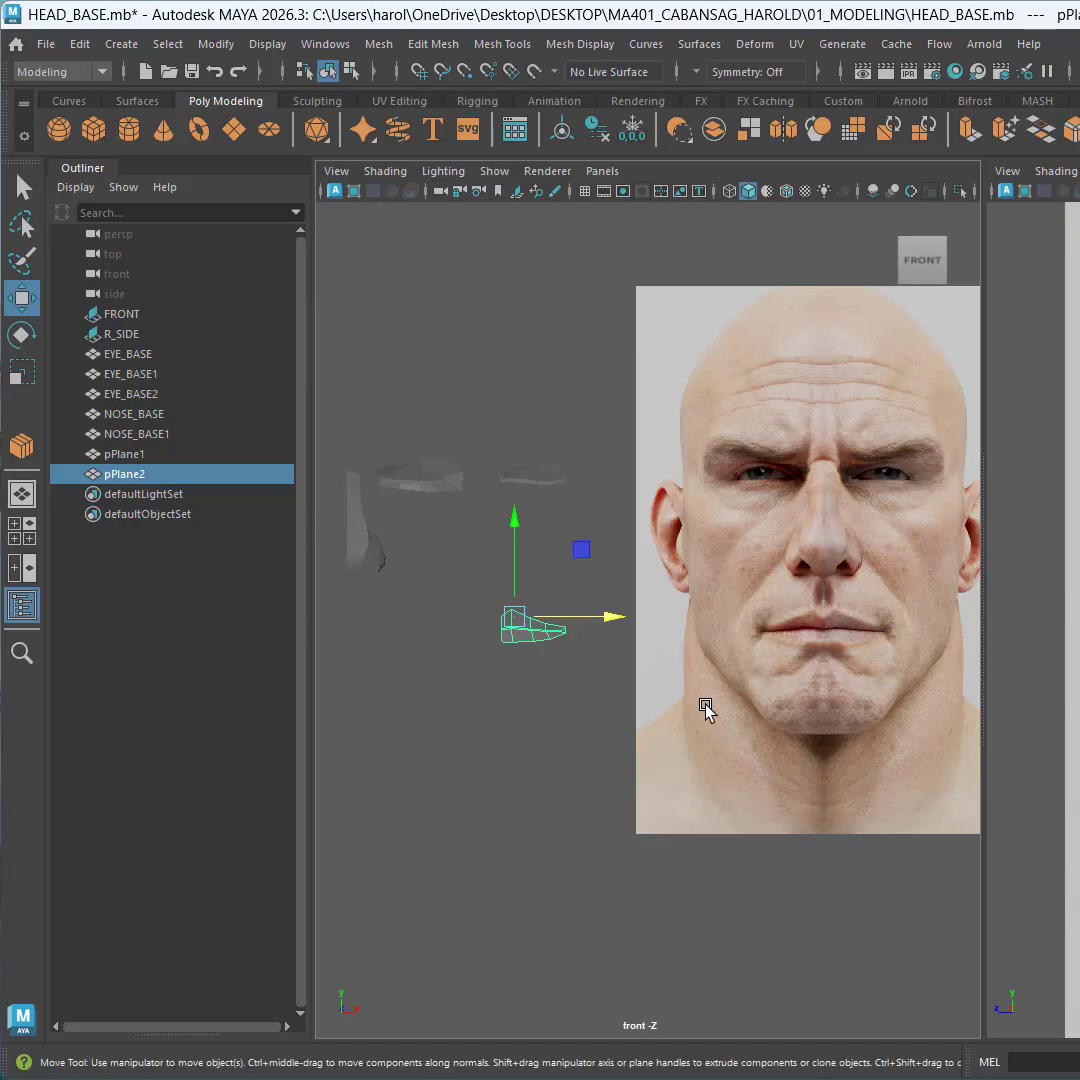
key(ctrl+z)
Step: Rename the lip mesh pPlane1 as MOUTH_BASE and save the scene
double_click(143, 456)
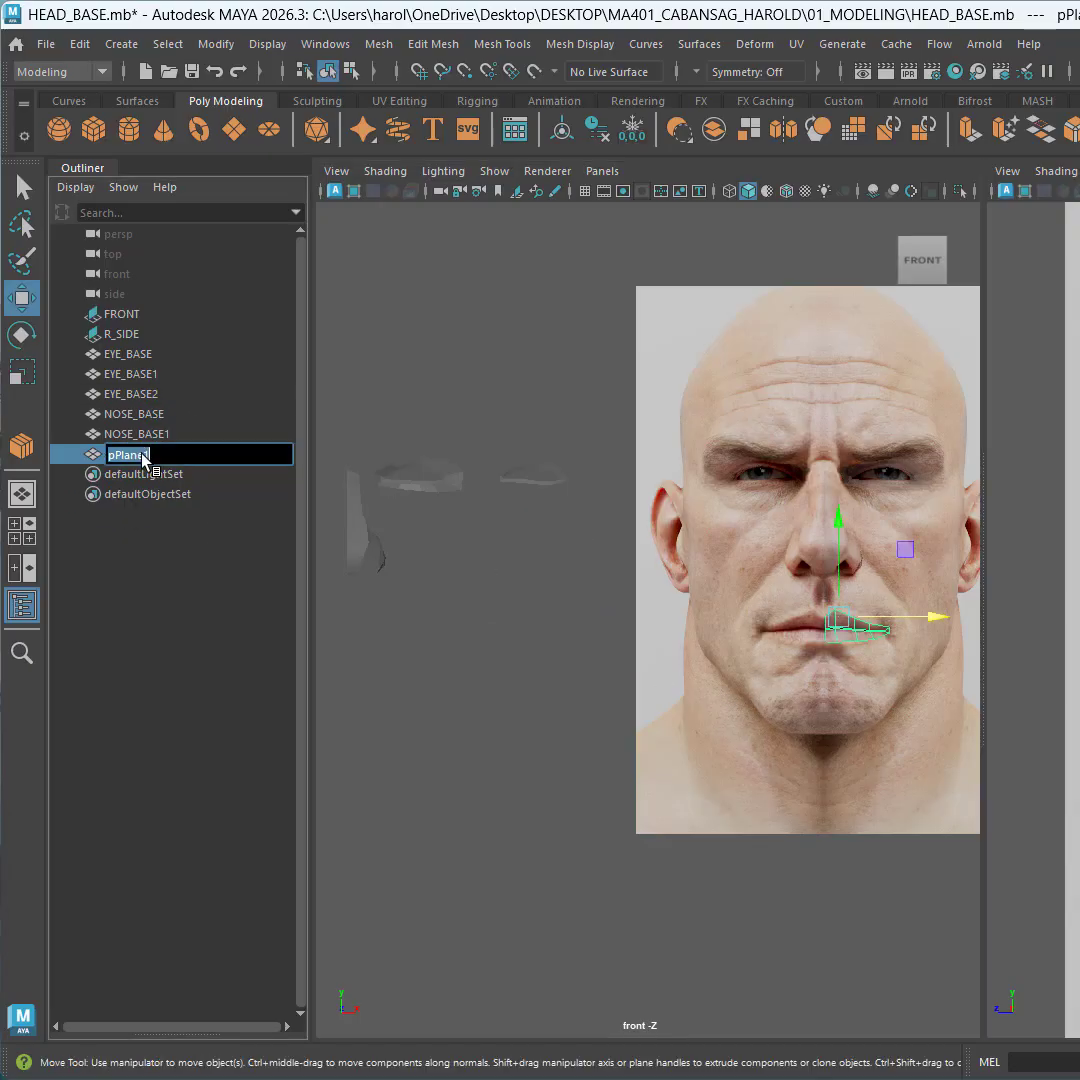
text(MOUTH_BASE)
key(Return)
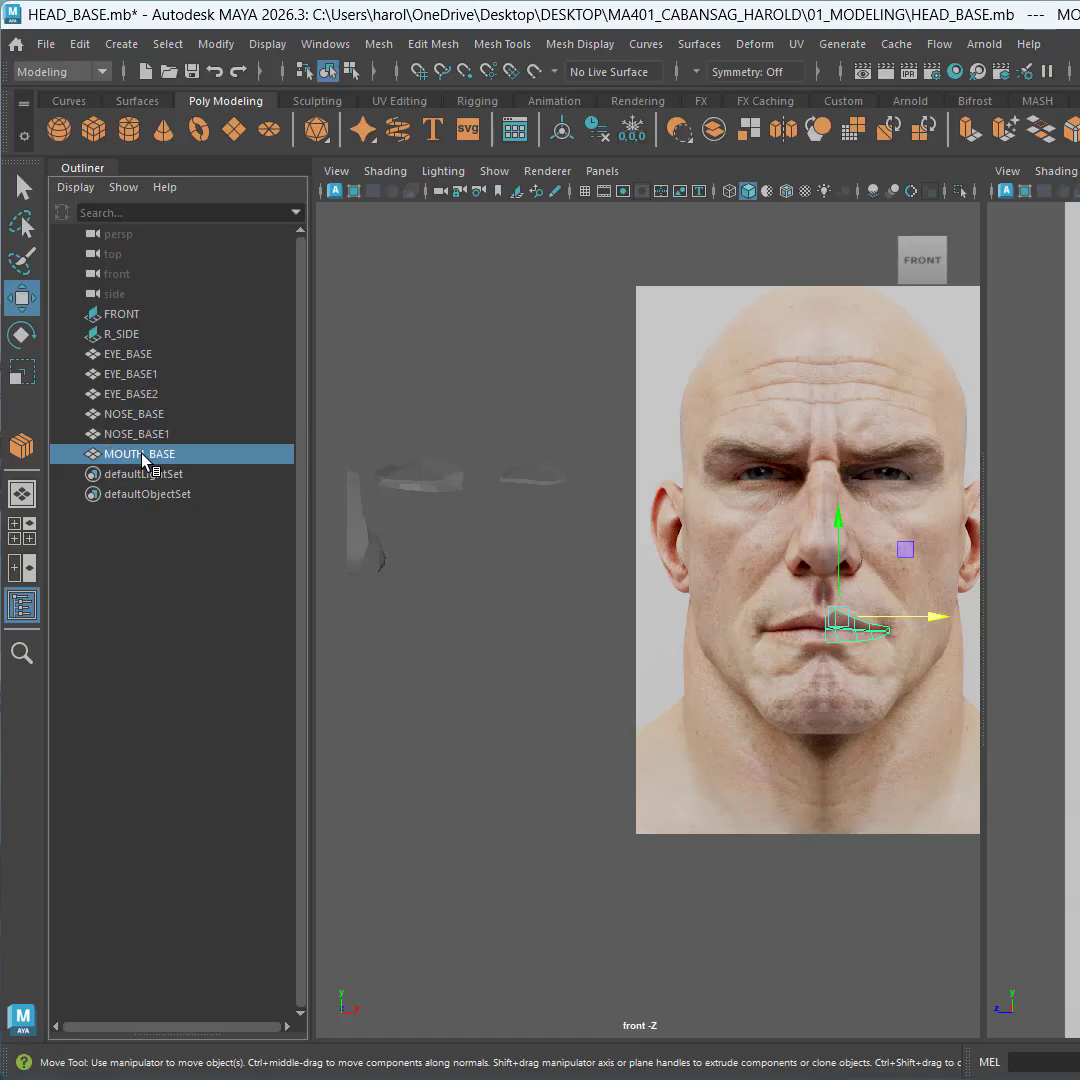
key(ctrl+s)
Step: Clone MOUTH_BASE to the empty area beside the front reference, and hide the clone together with the eye and nose backup meshes
drag(928, 617, 596, 580)
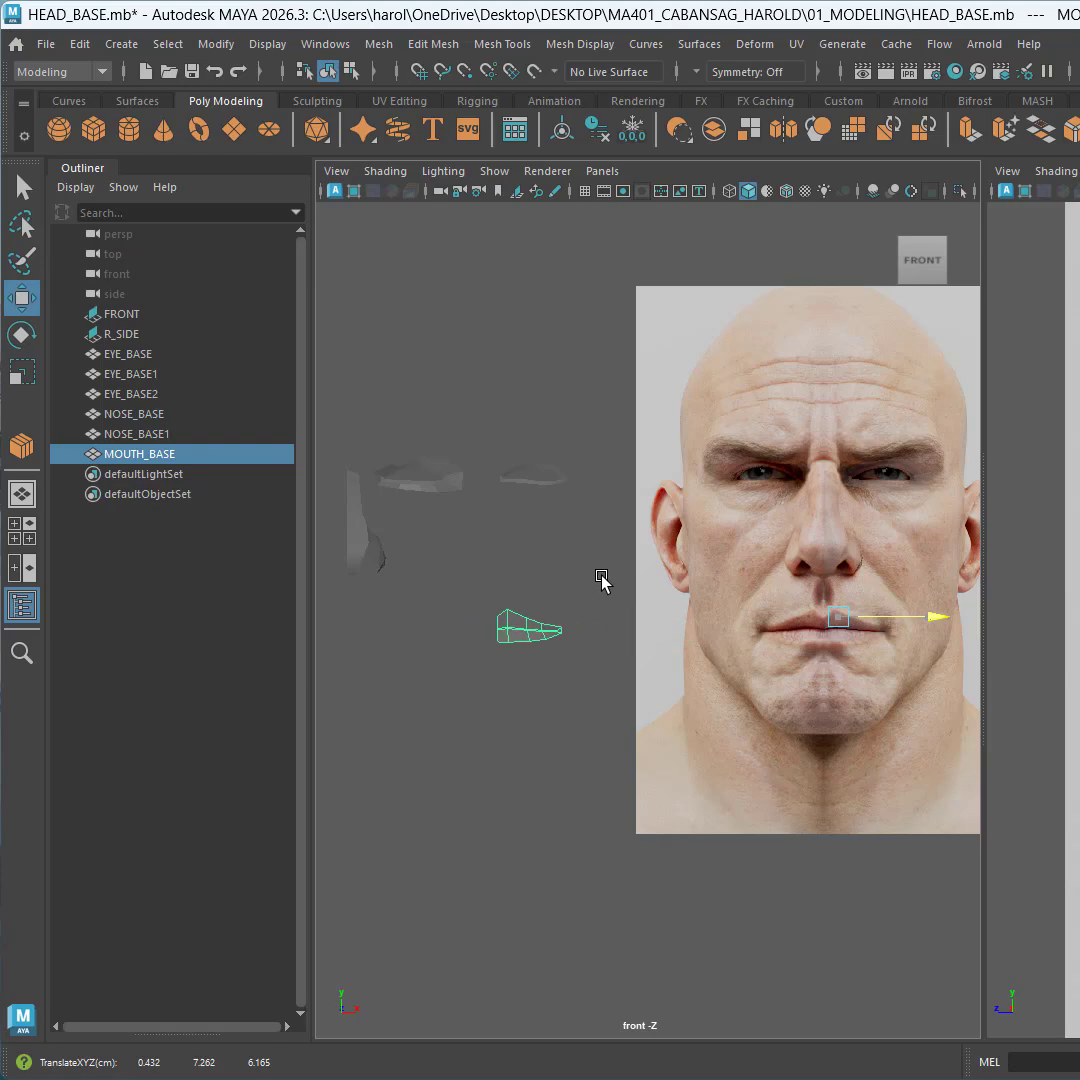
key(ctrl+d)
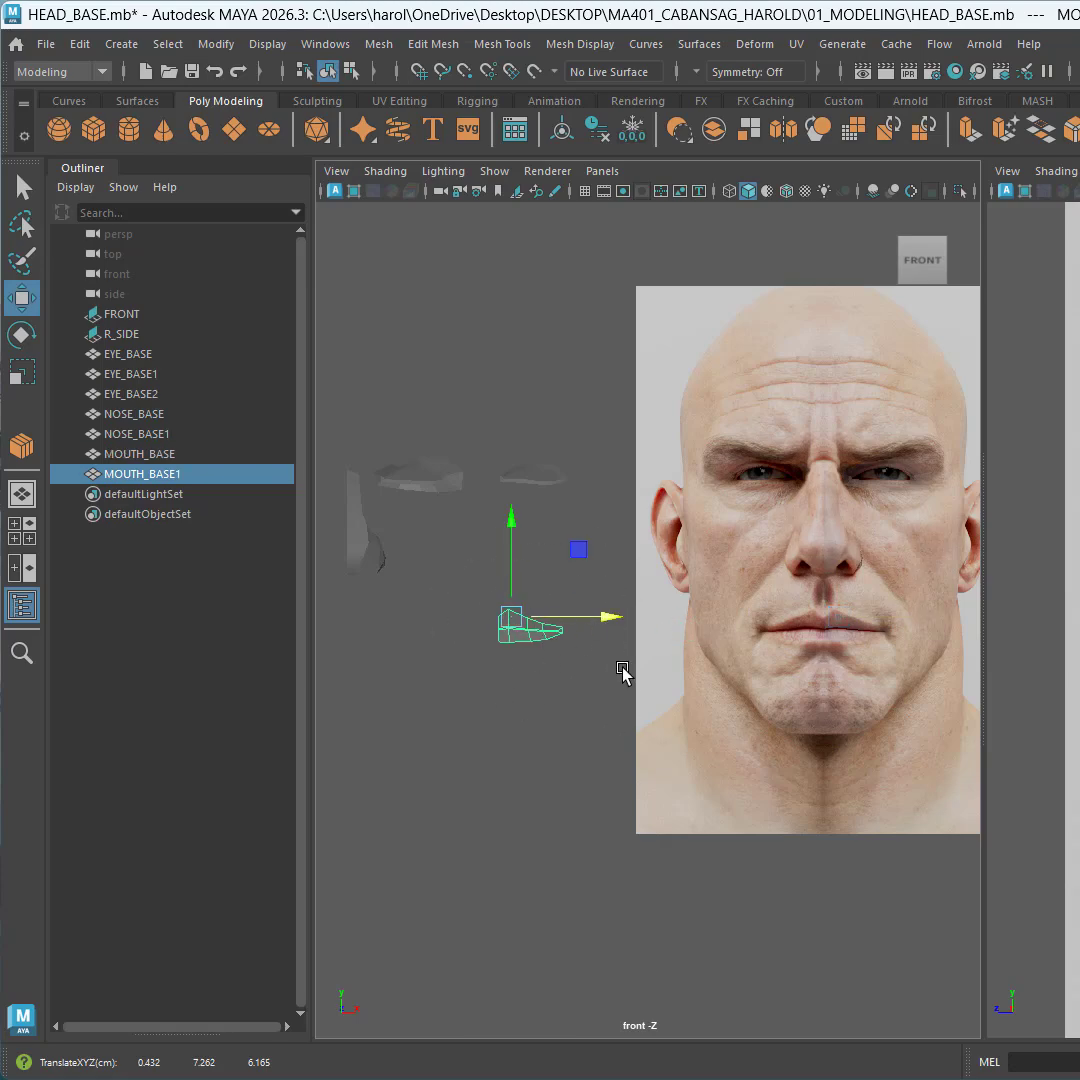
drag(318, 453, 585, 748)
key(ctrl+h)
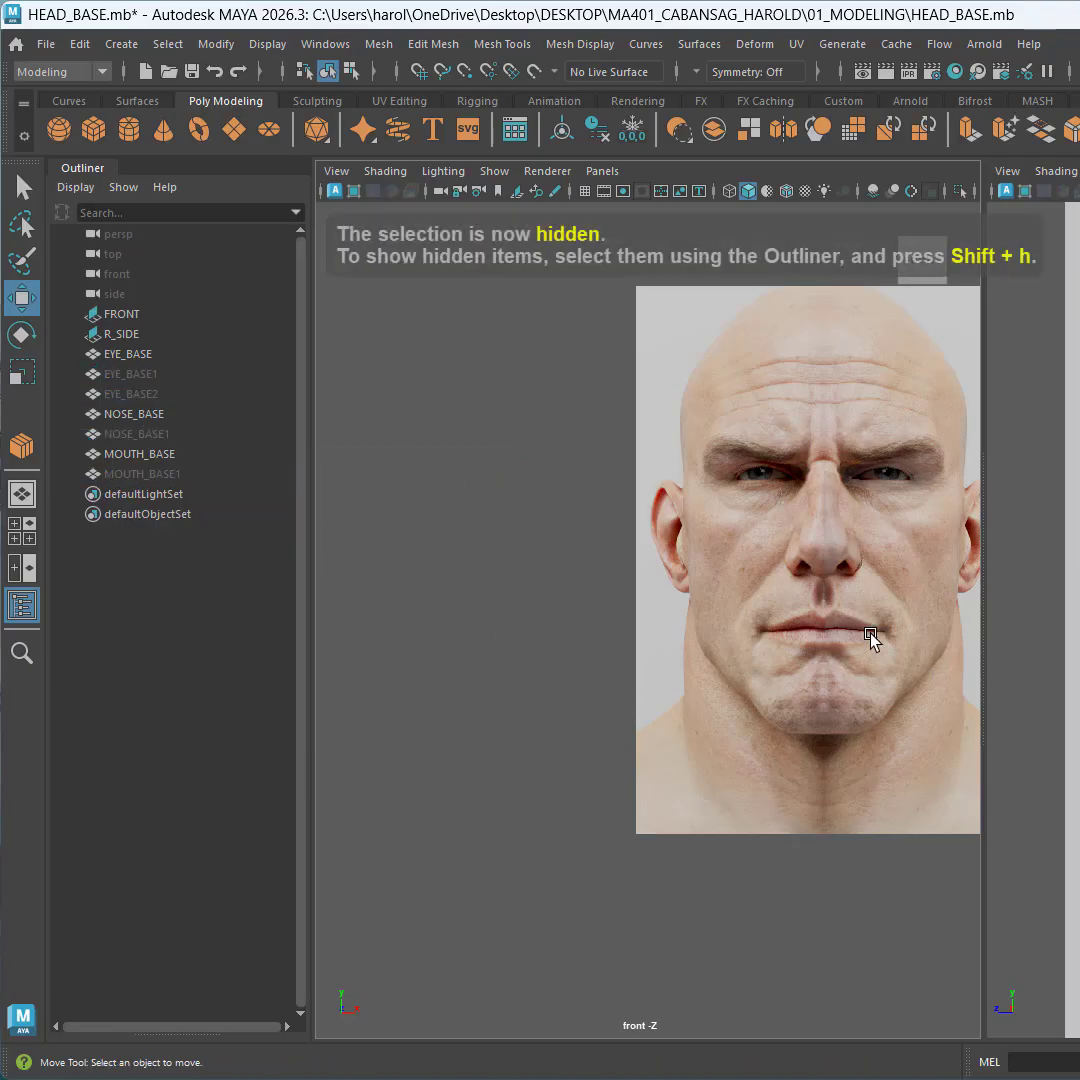
Step: Frame the original MOUTH_BASE mesh in the front view and save the scene
click(862, 631)
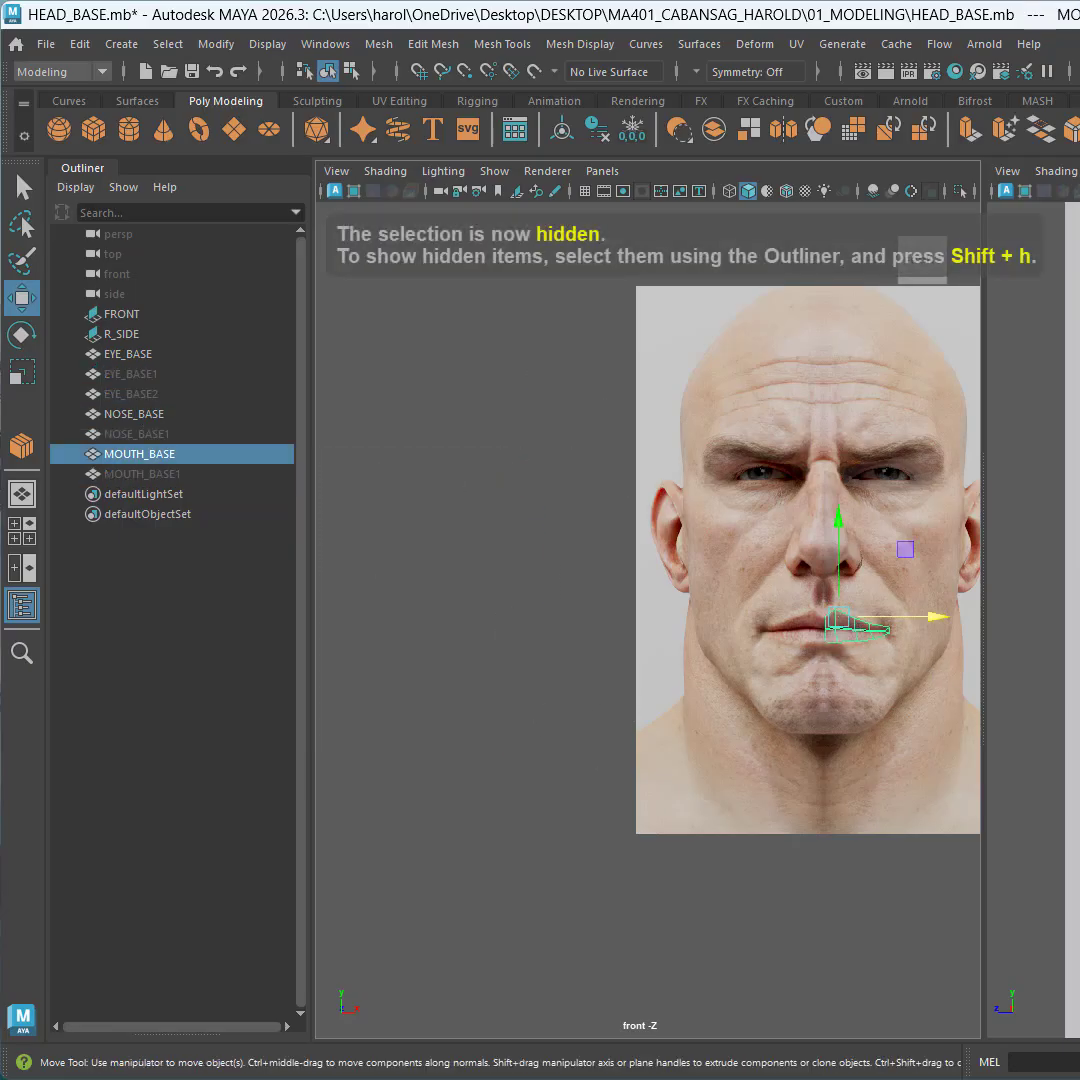
key(f)
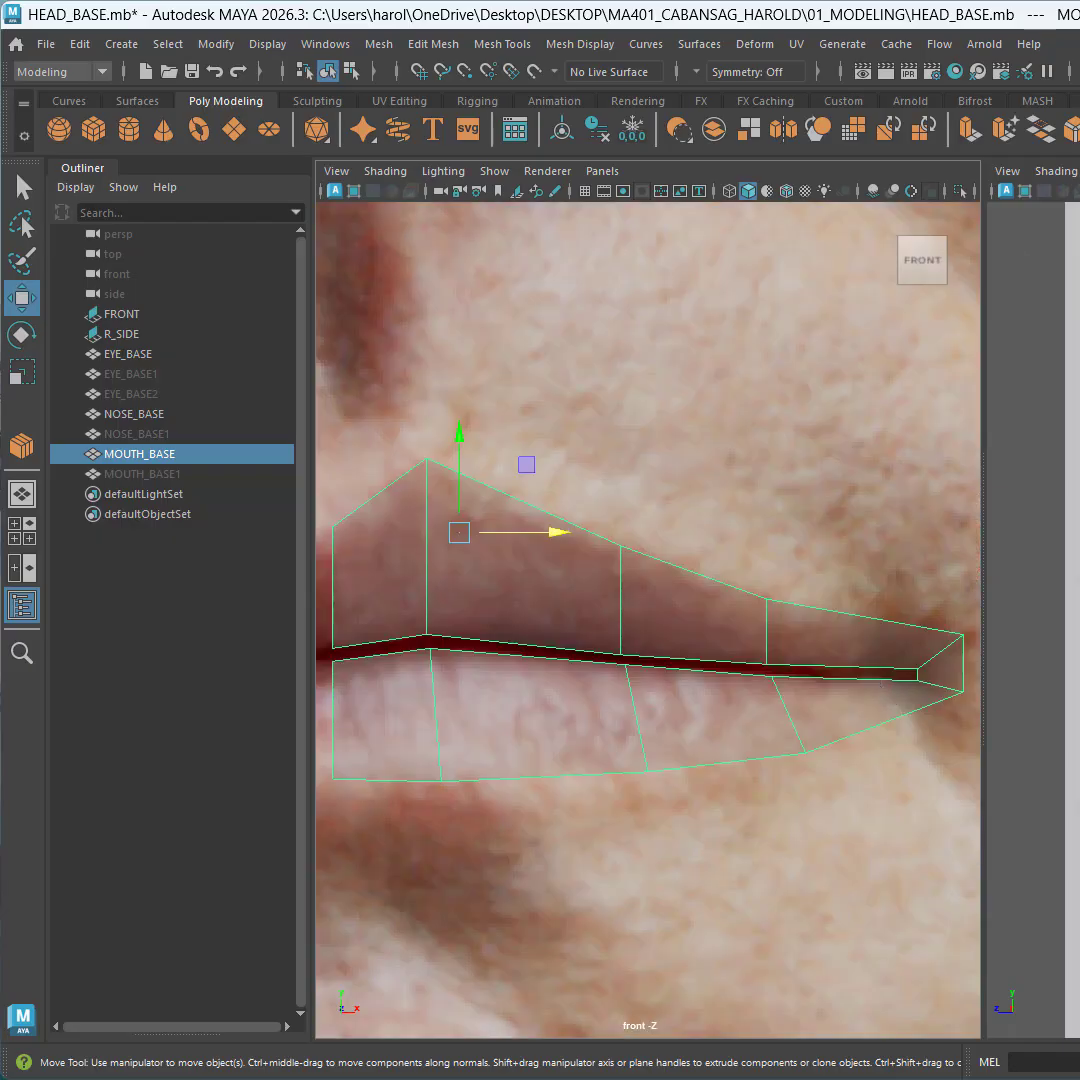
key(ctrl+s)
alt+middle_drag(1076, 620, 1017, 620)
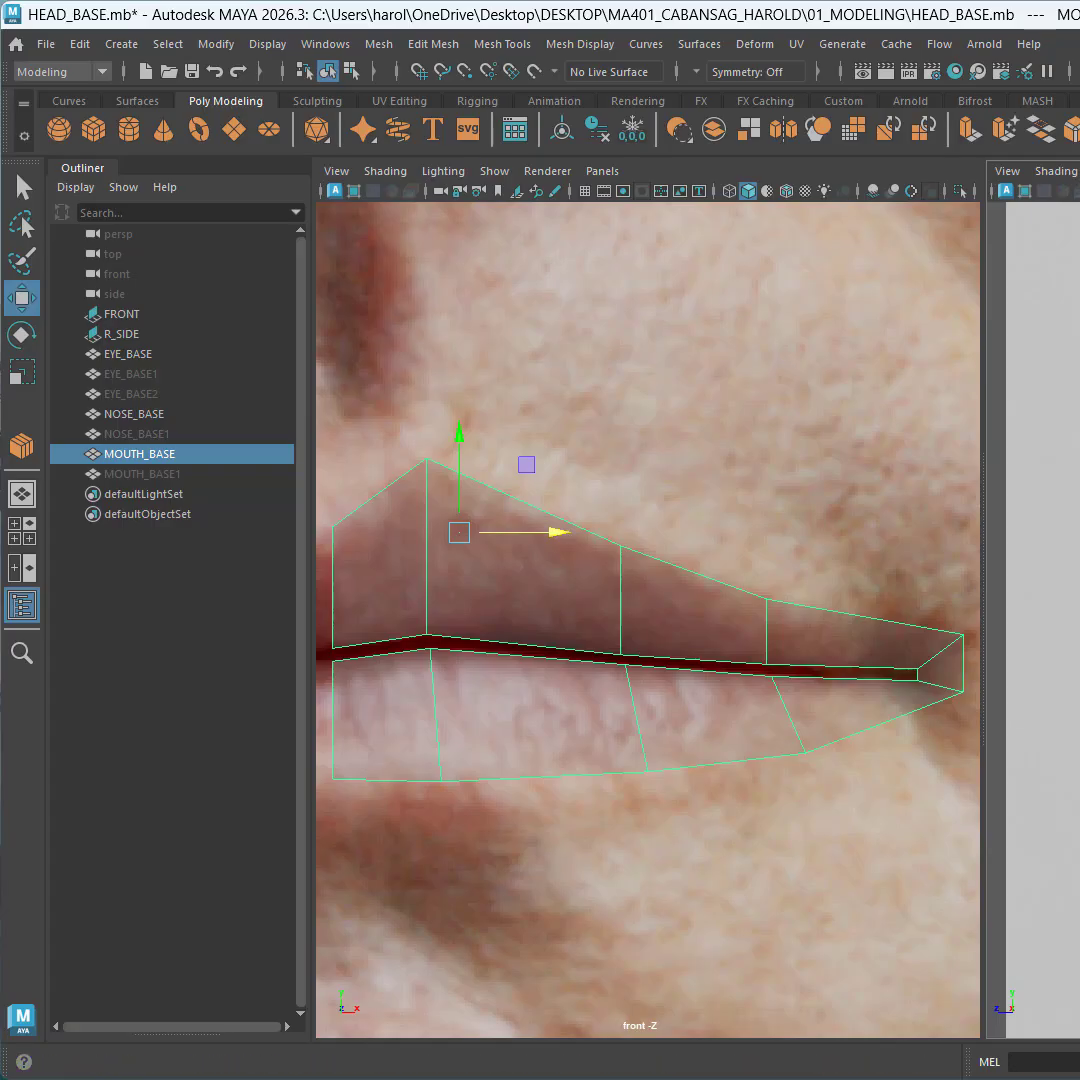
Step: Insert two Multi-Cut edge loops around the lips of MOUTH_BASE, the first at 70% and the second at 50%
click(1079, 129)
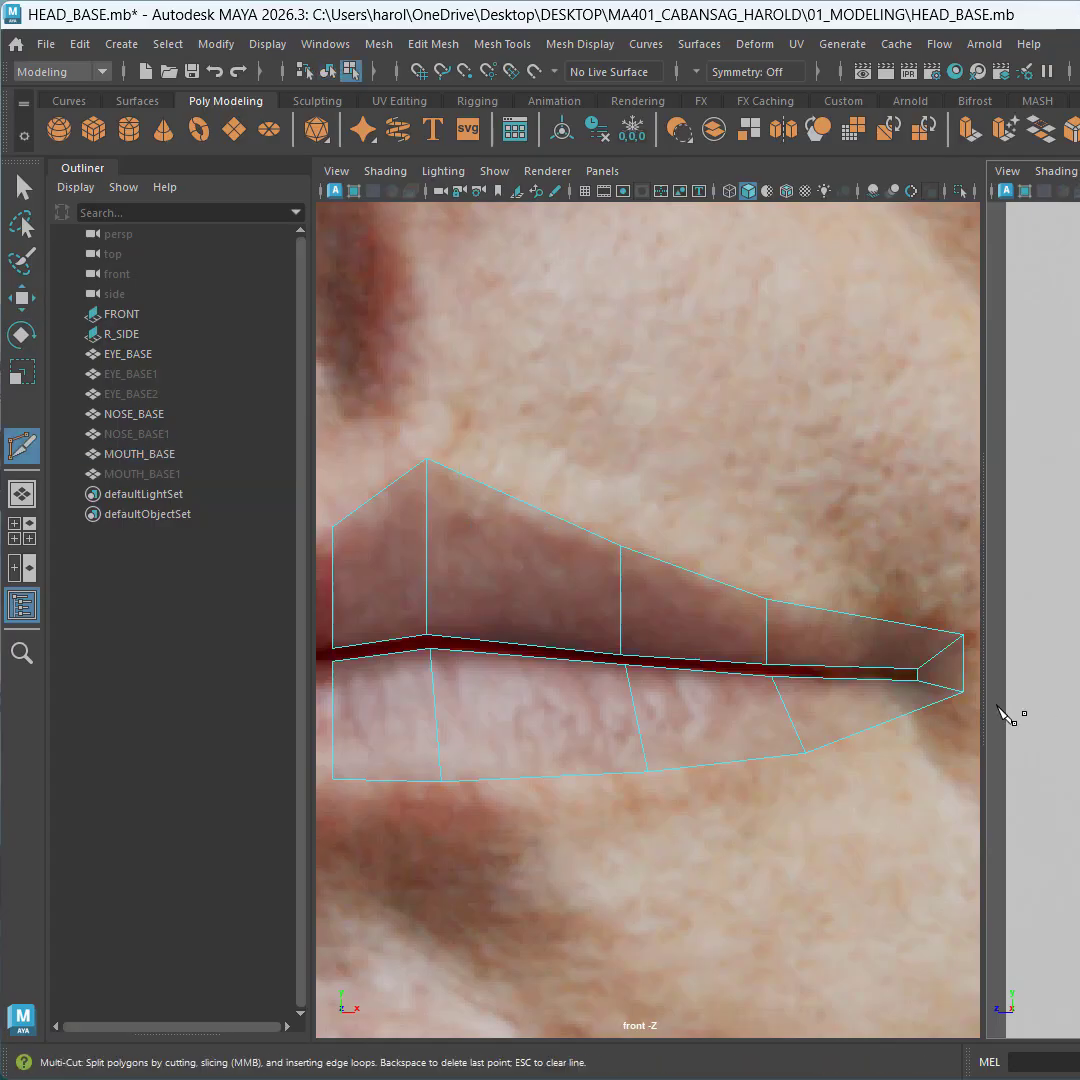
alt+middle_drag(659, 647, 556, 553)
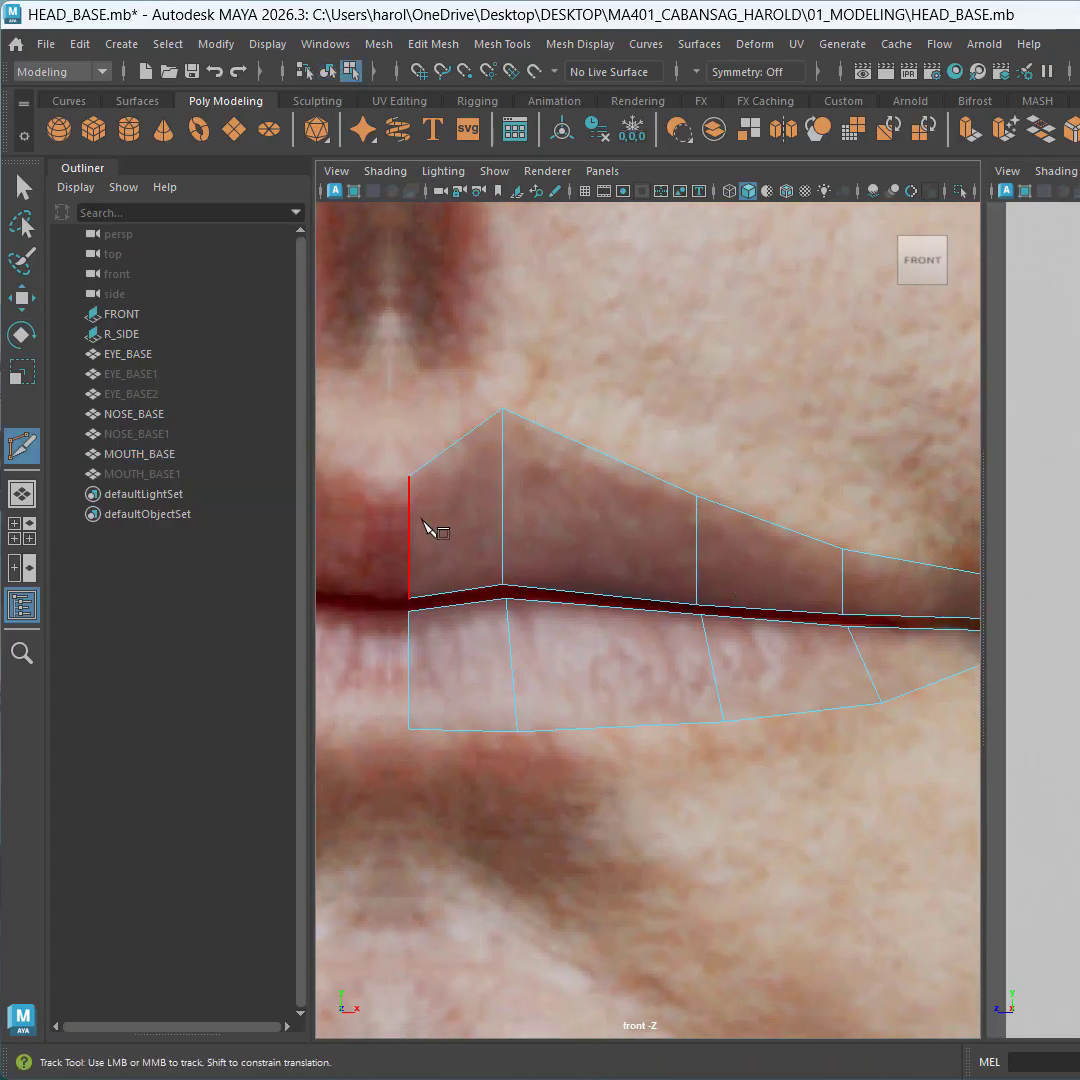
ctrl+shift+drag(423, 519, 430, 505)
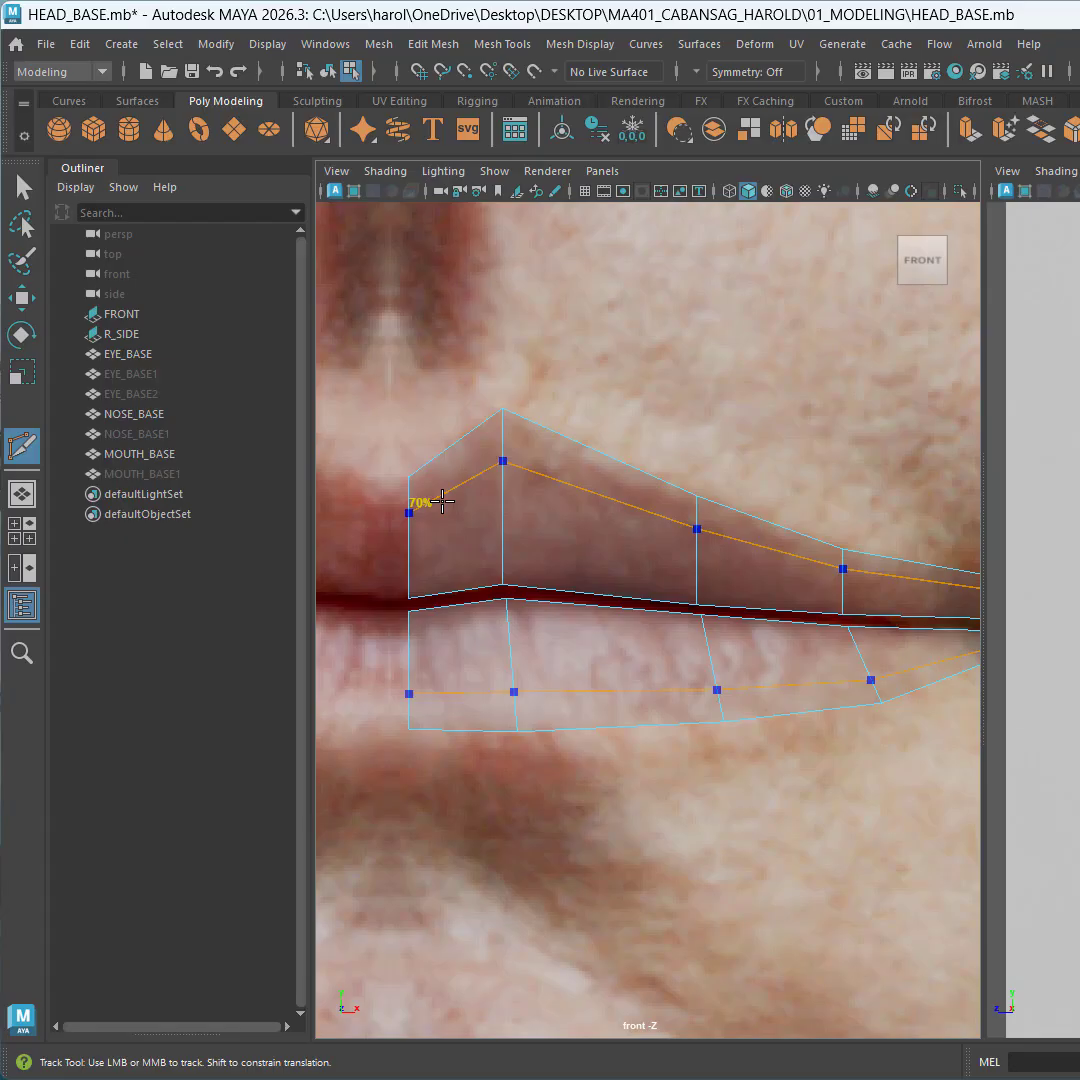
ctrl+click(443, 502)
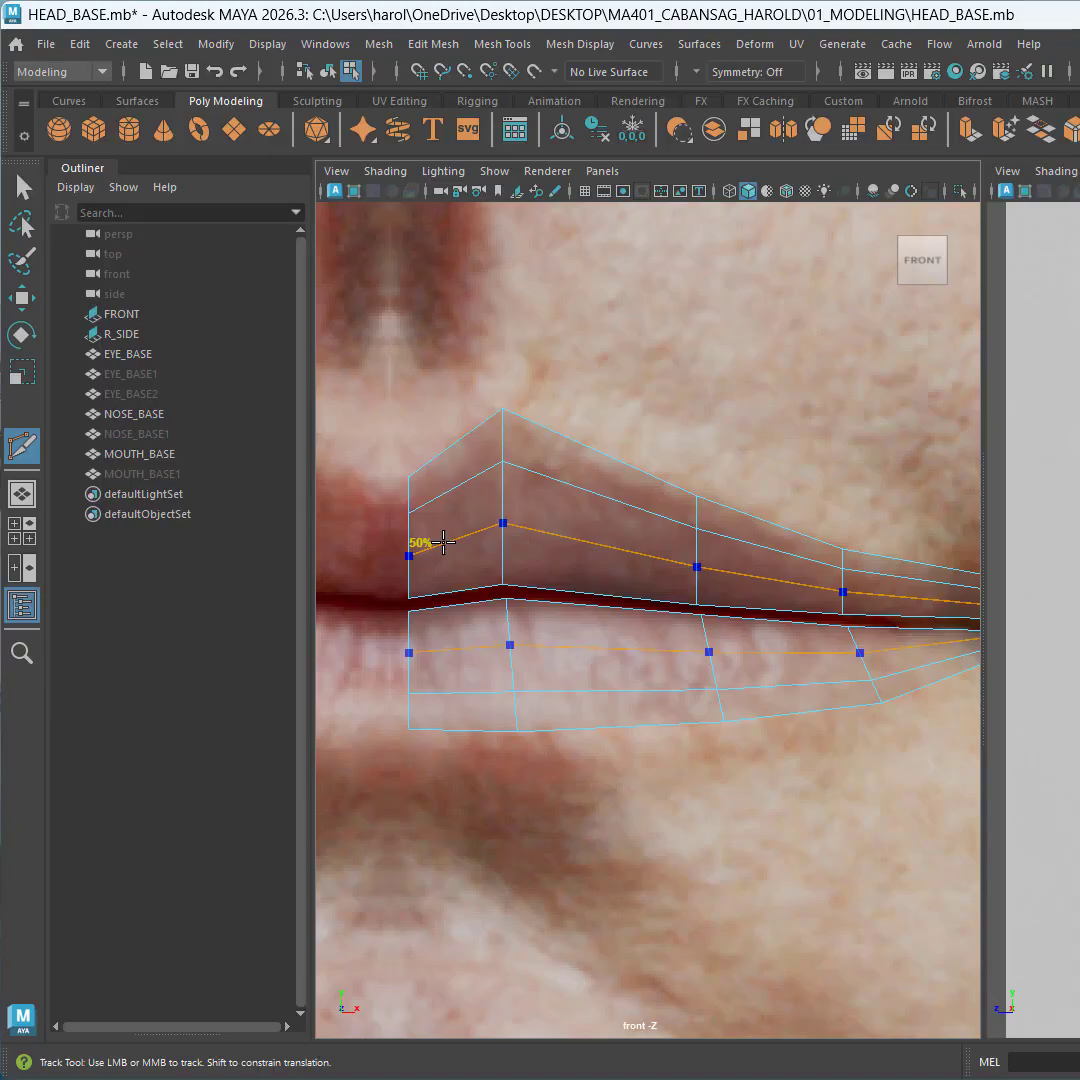
ctrl+click(443, 541)
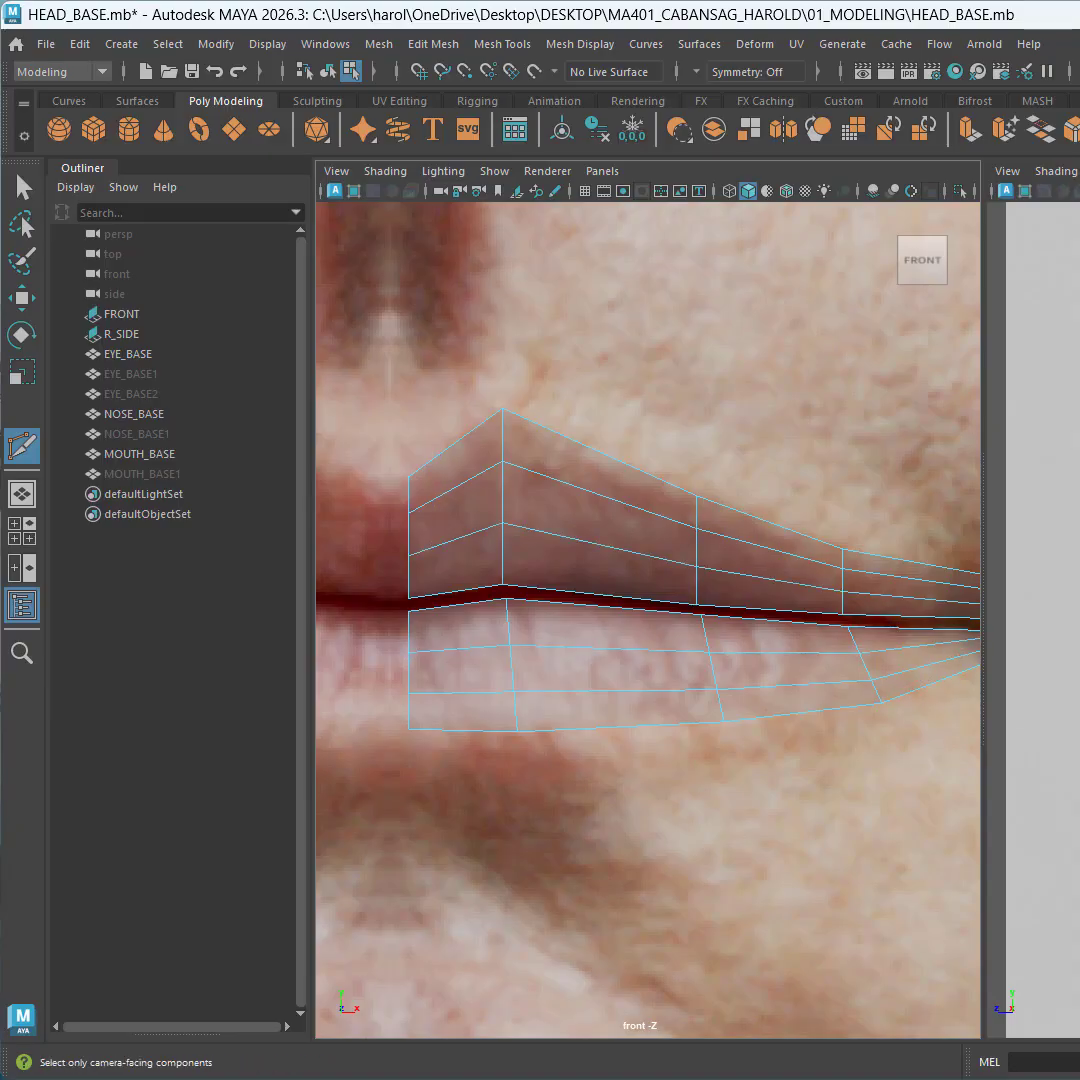
key(q)
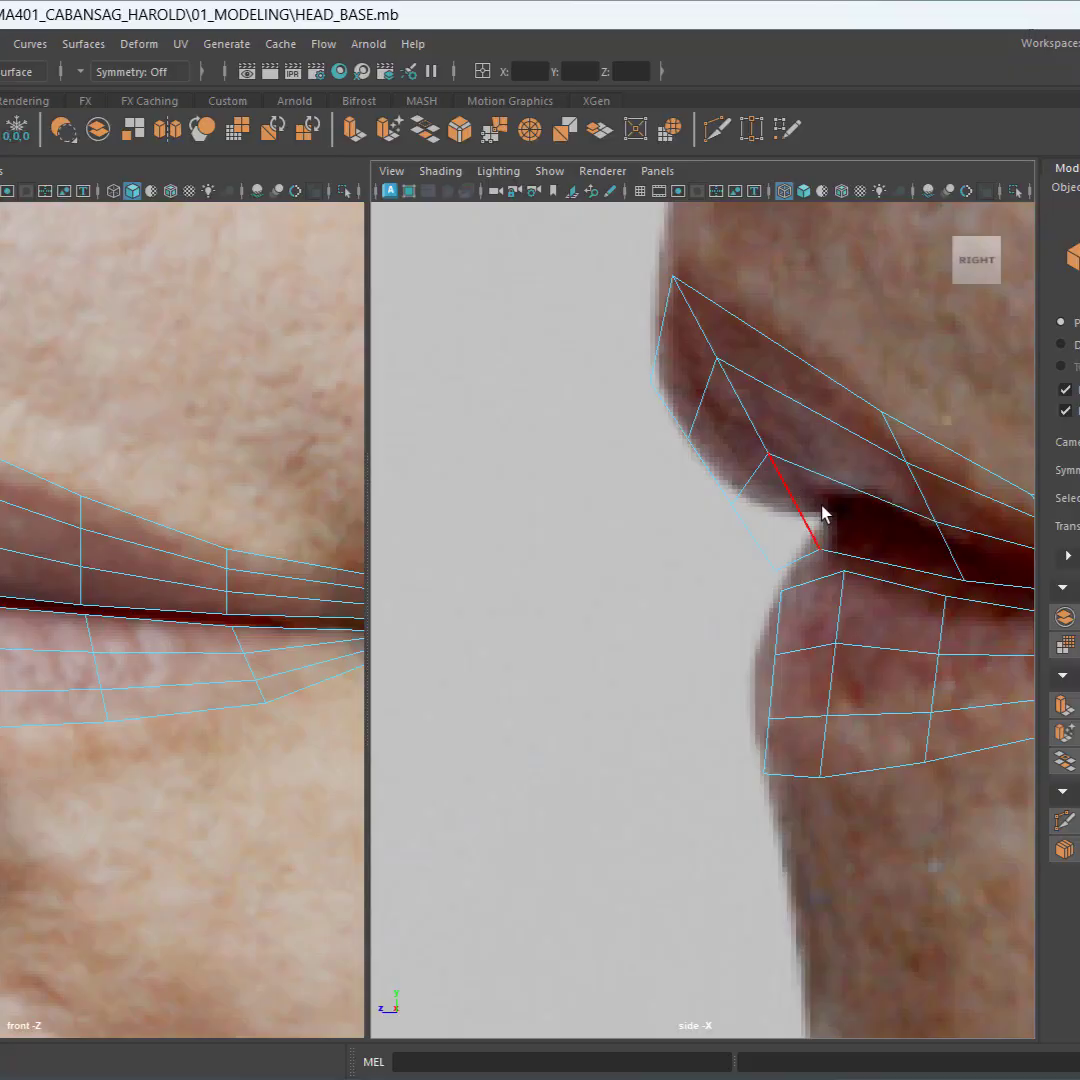
Step: Move the upper lip's inner border edges back and slightly up in the side view, toward the dark mouth opening
alt+middle_drag(885, 542, 690, 555)
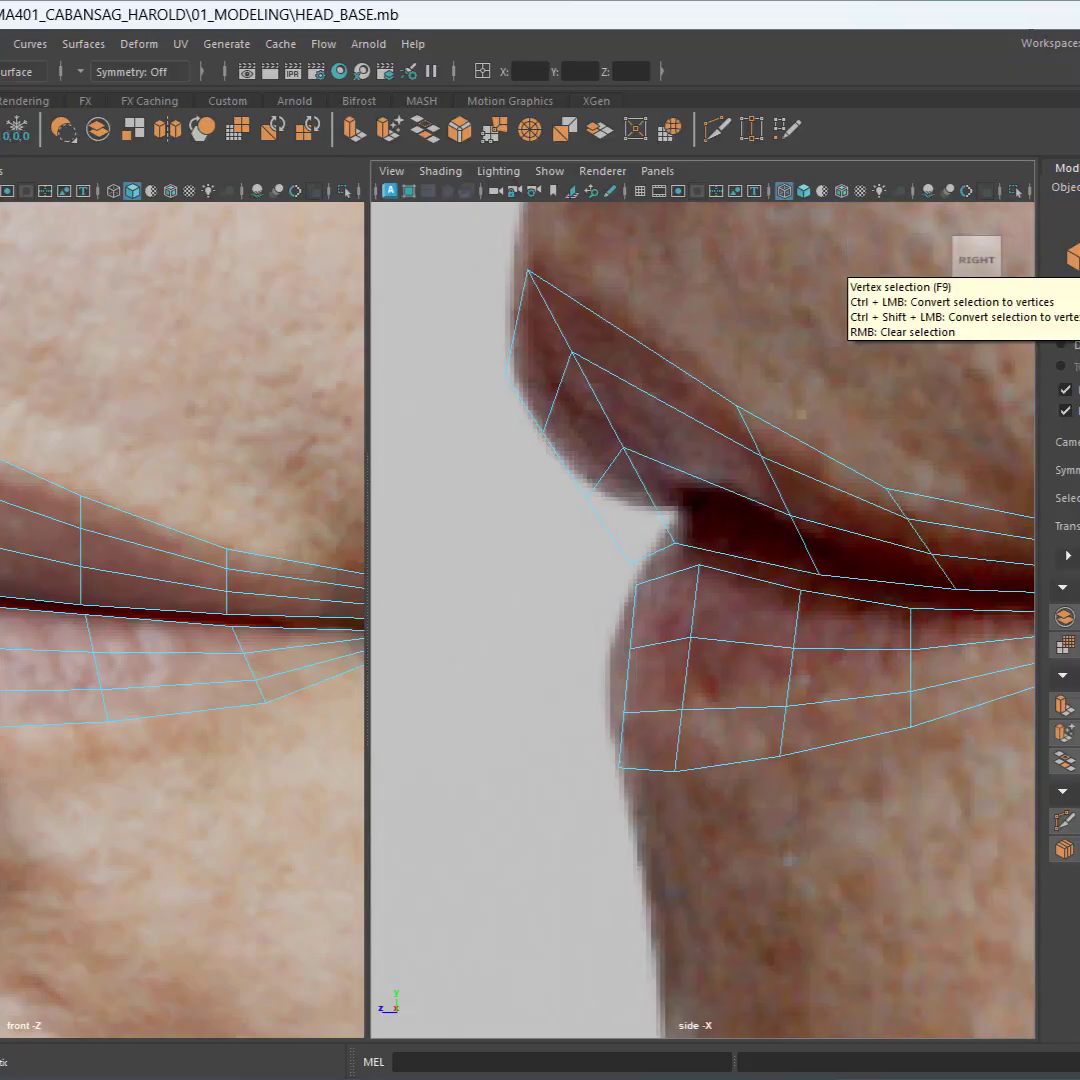
click(765, 560)
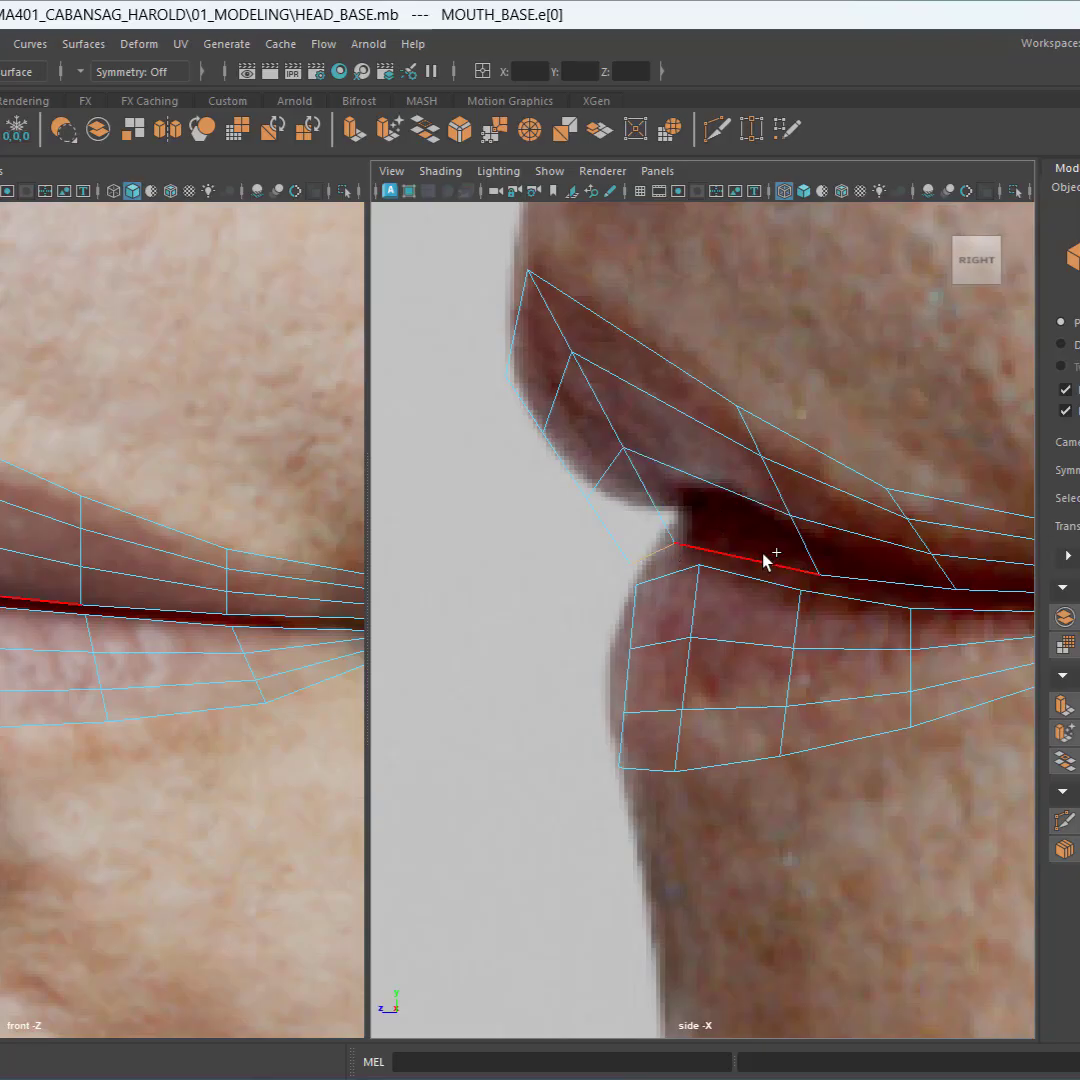
shift+click(764, 556)
shift+click(870, 581)
alt+middle_drag(872, 582, 915, 440)
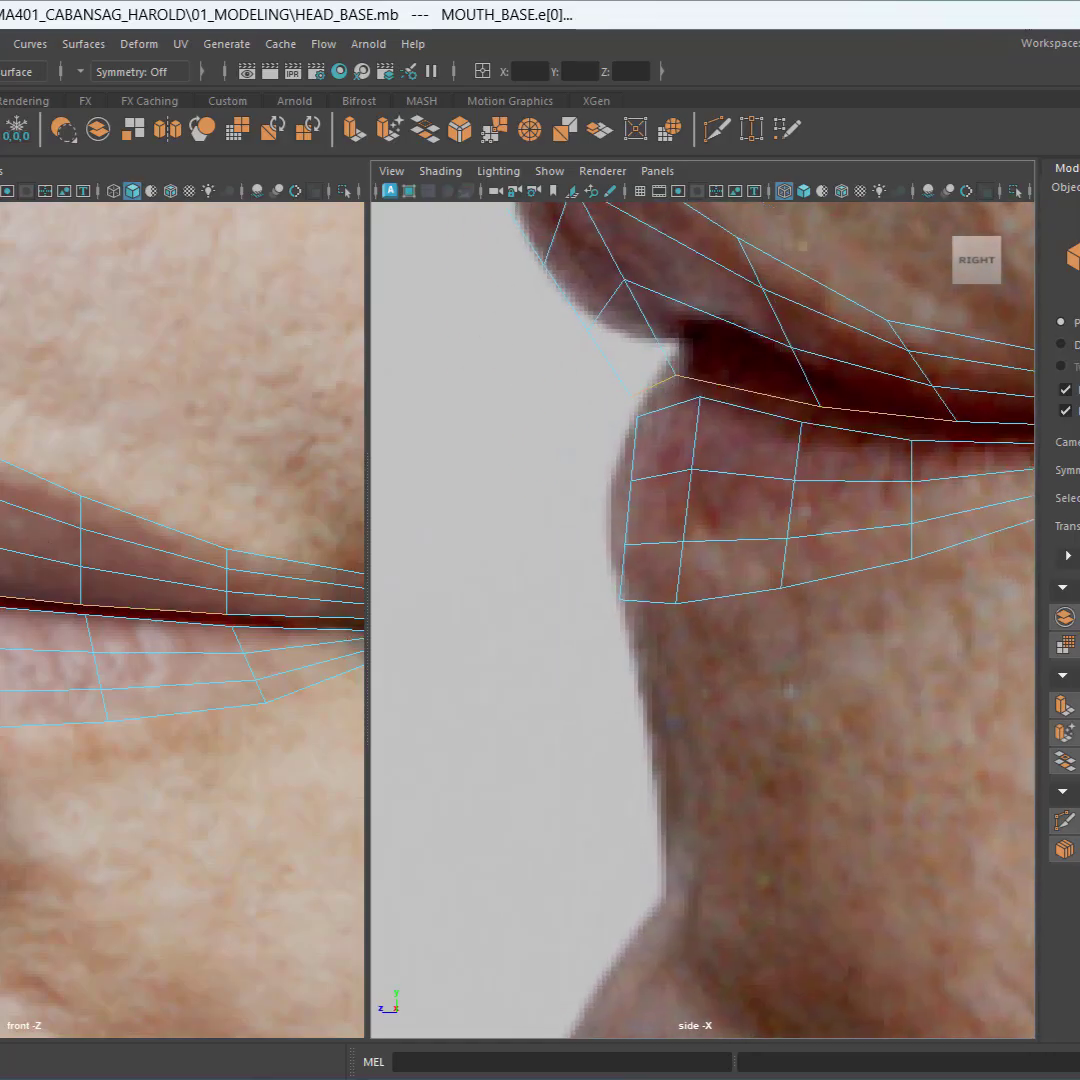
alt+middle_drag(838, 508, 769, 600)
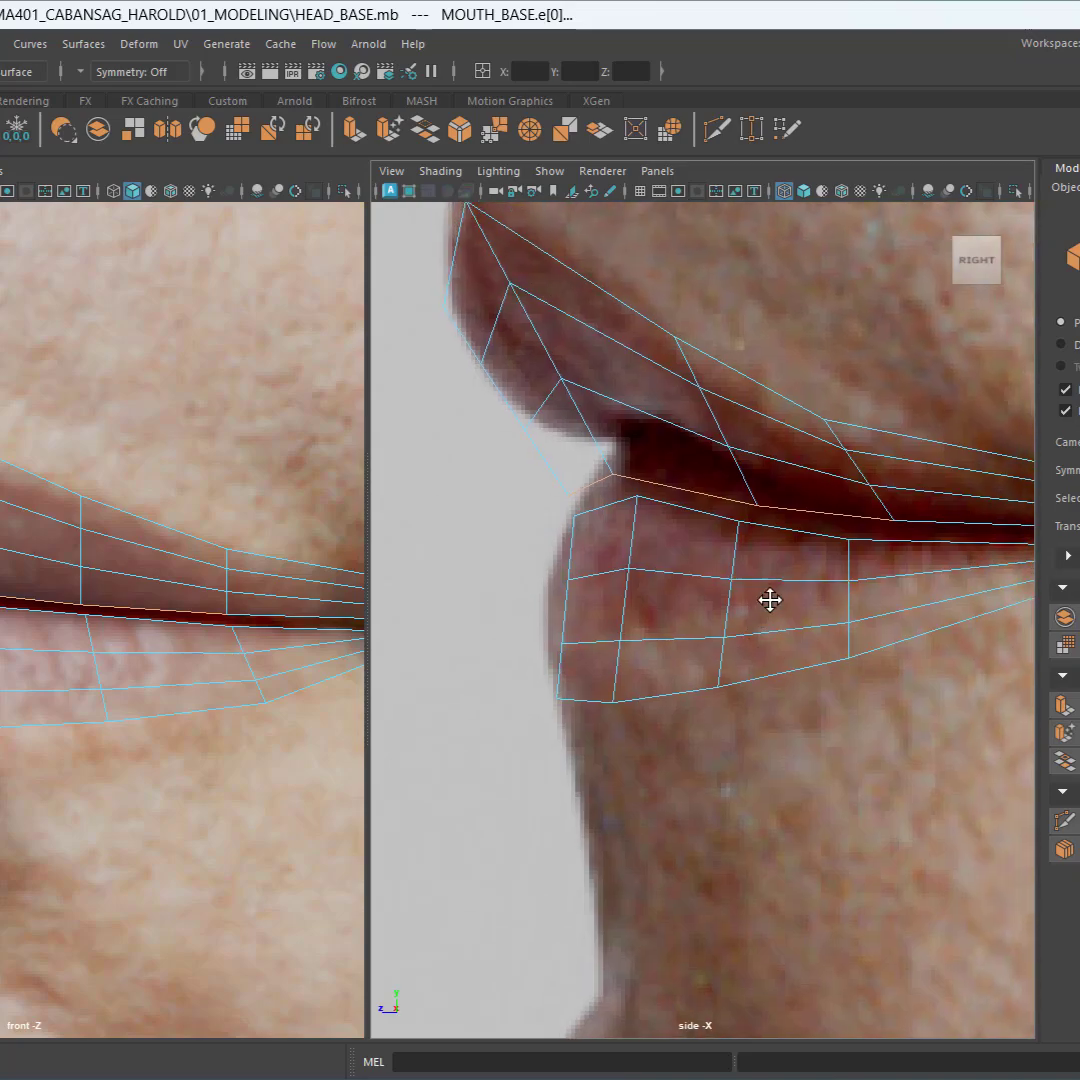
key(w)
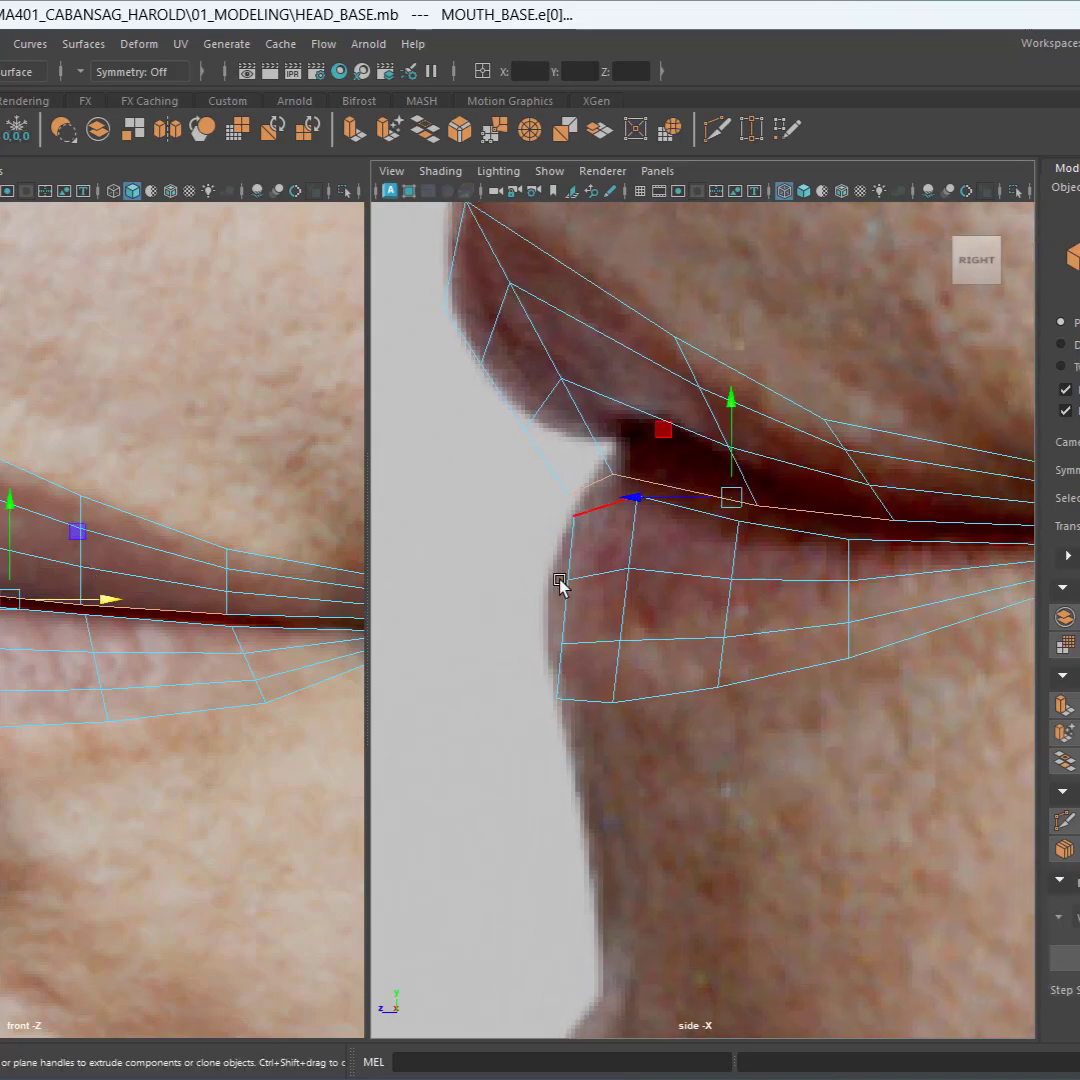
drag(667, 502, 712, 486)
drag(782, 421, 782, 402)
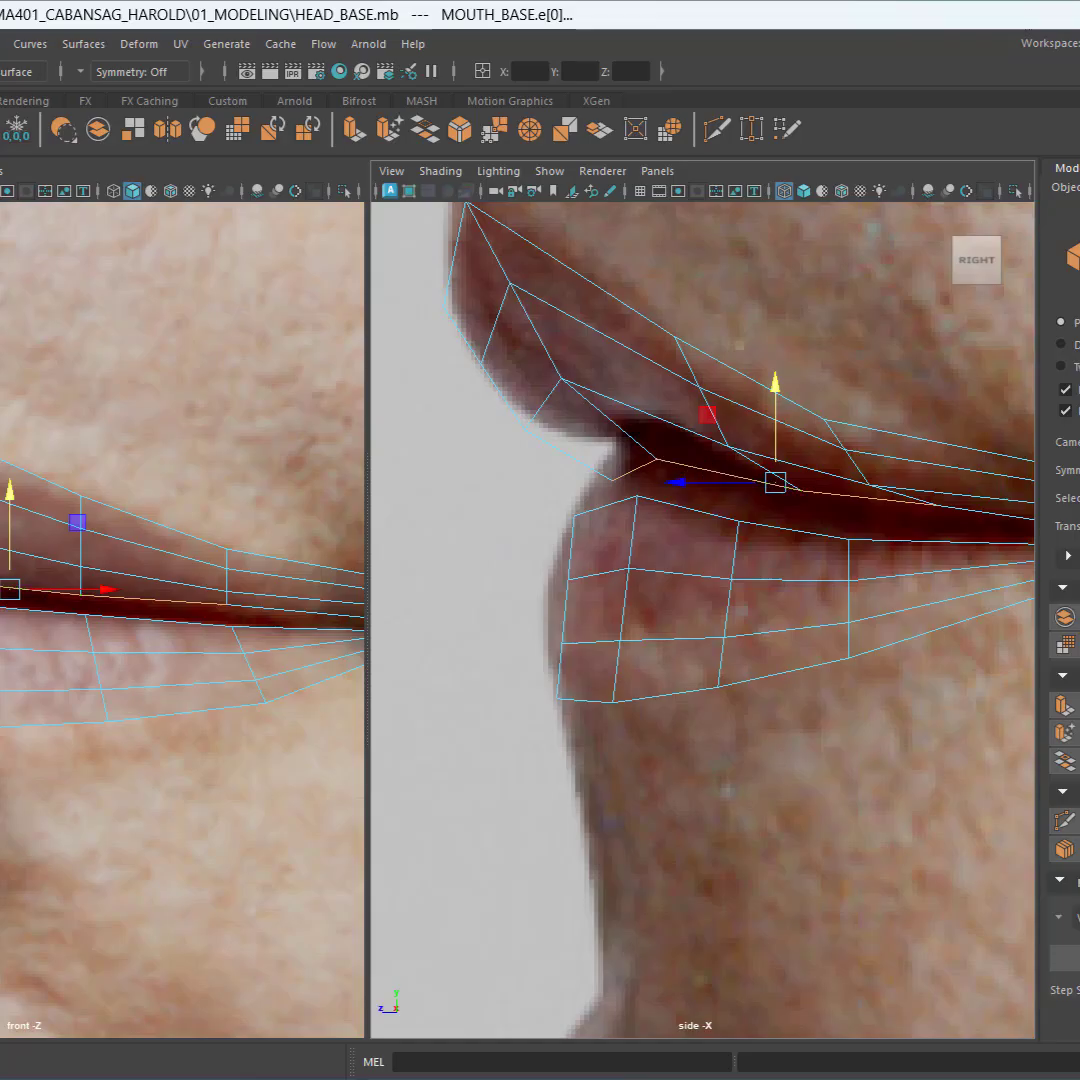
Step: Raise the two inner border vertices nearest the upper lip's centre to the underside of the lip in the side view
right_drag(781, 449, 680, 449)
drag(636, 477, 636, 477)
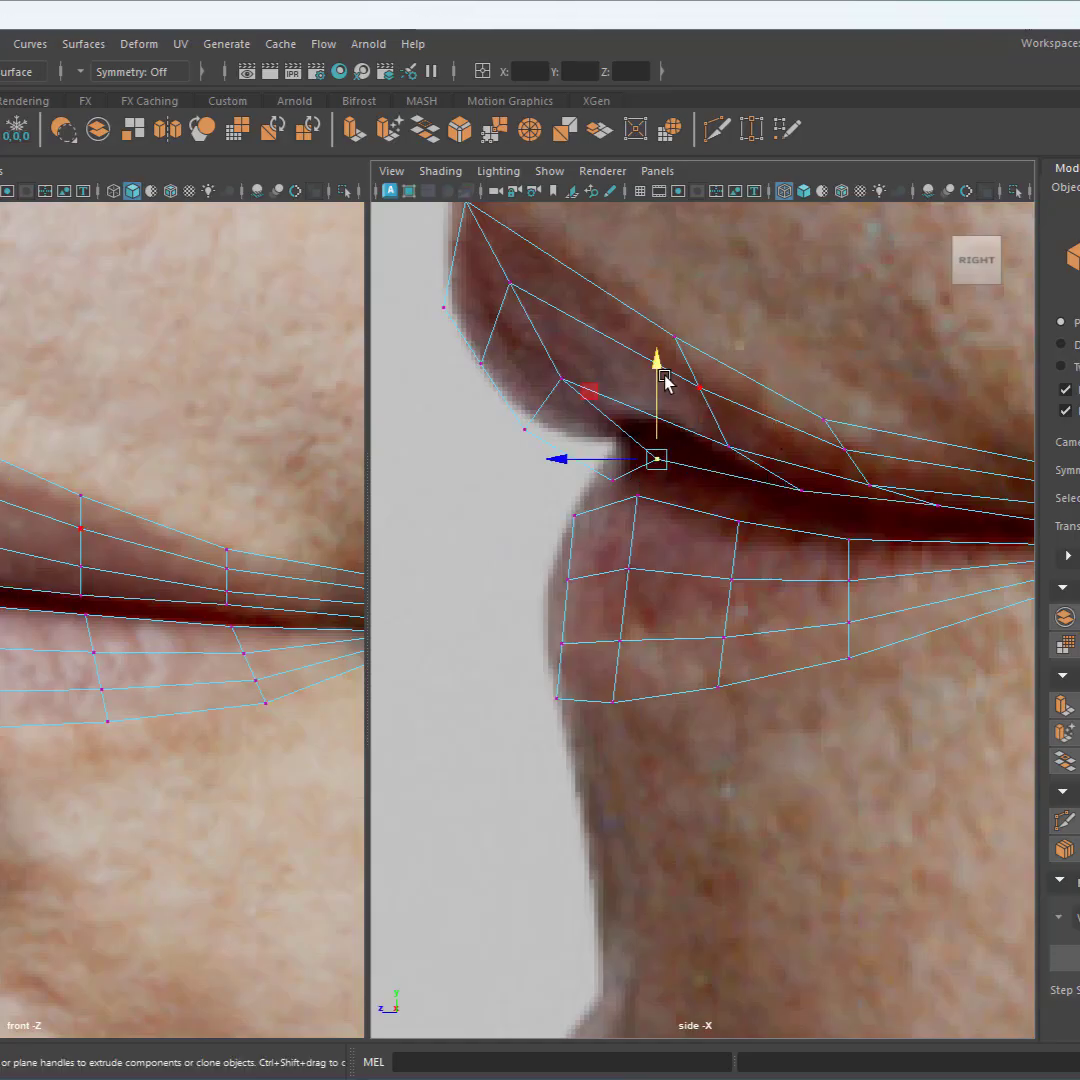
click(668, 372)
click(658, 456)
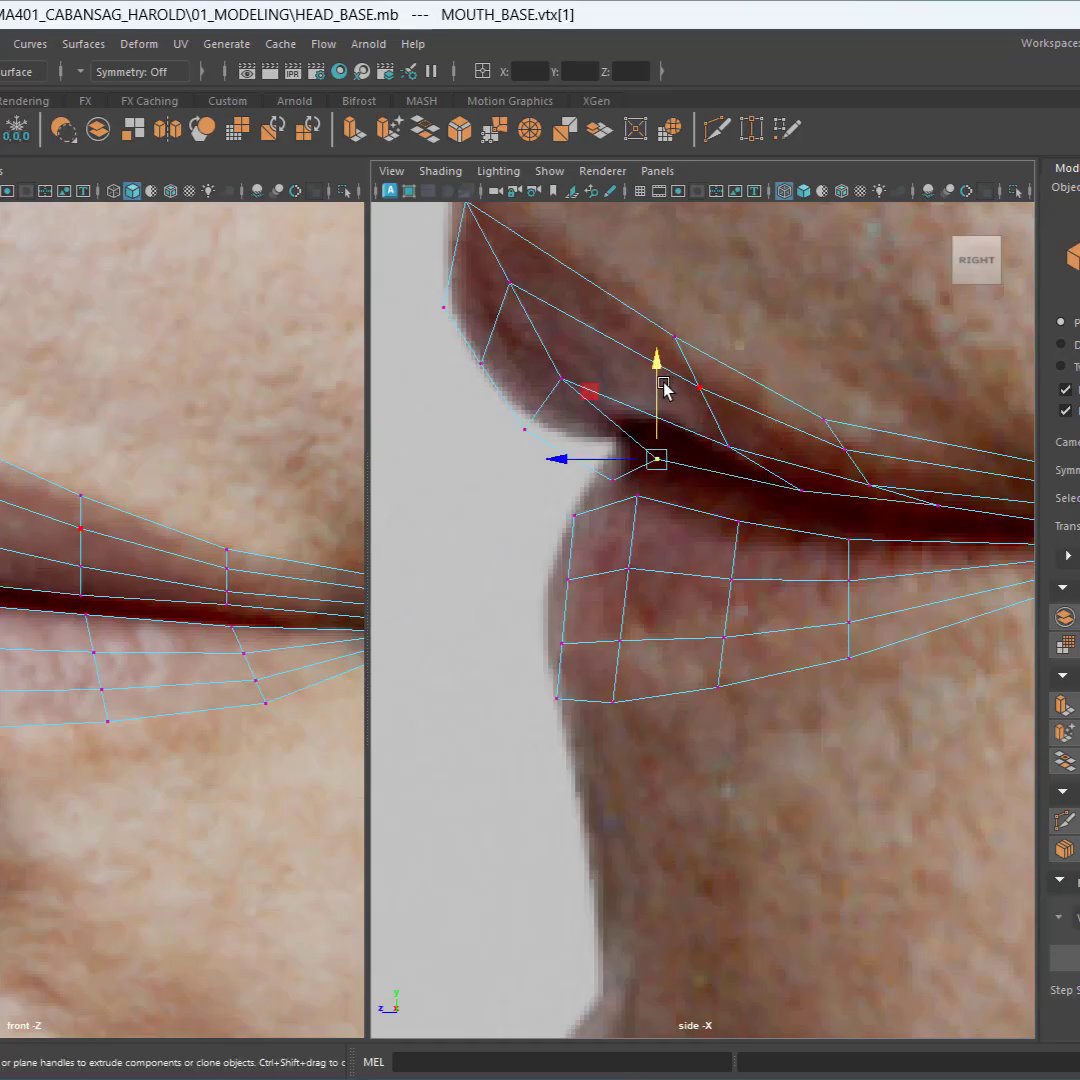
drag(663, 388, 617, 366)
click(616, 480)
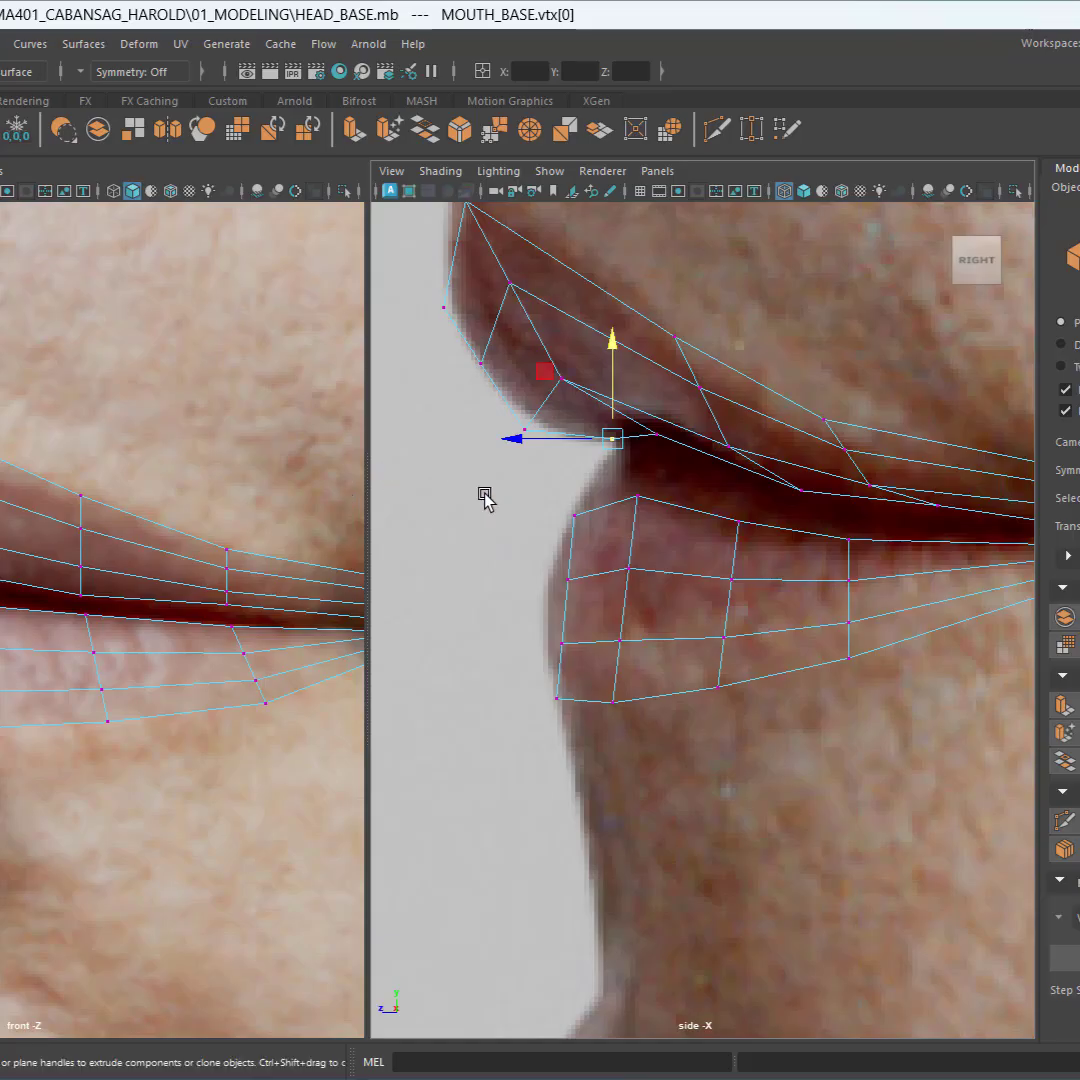
click(524, 429)
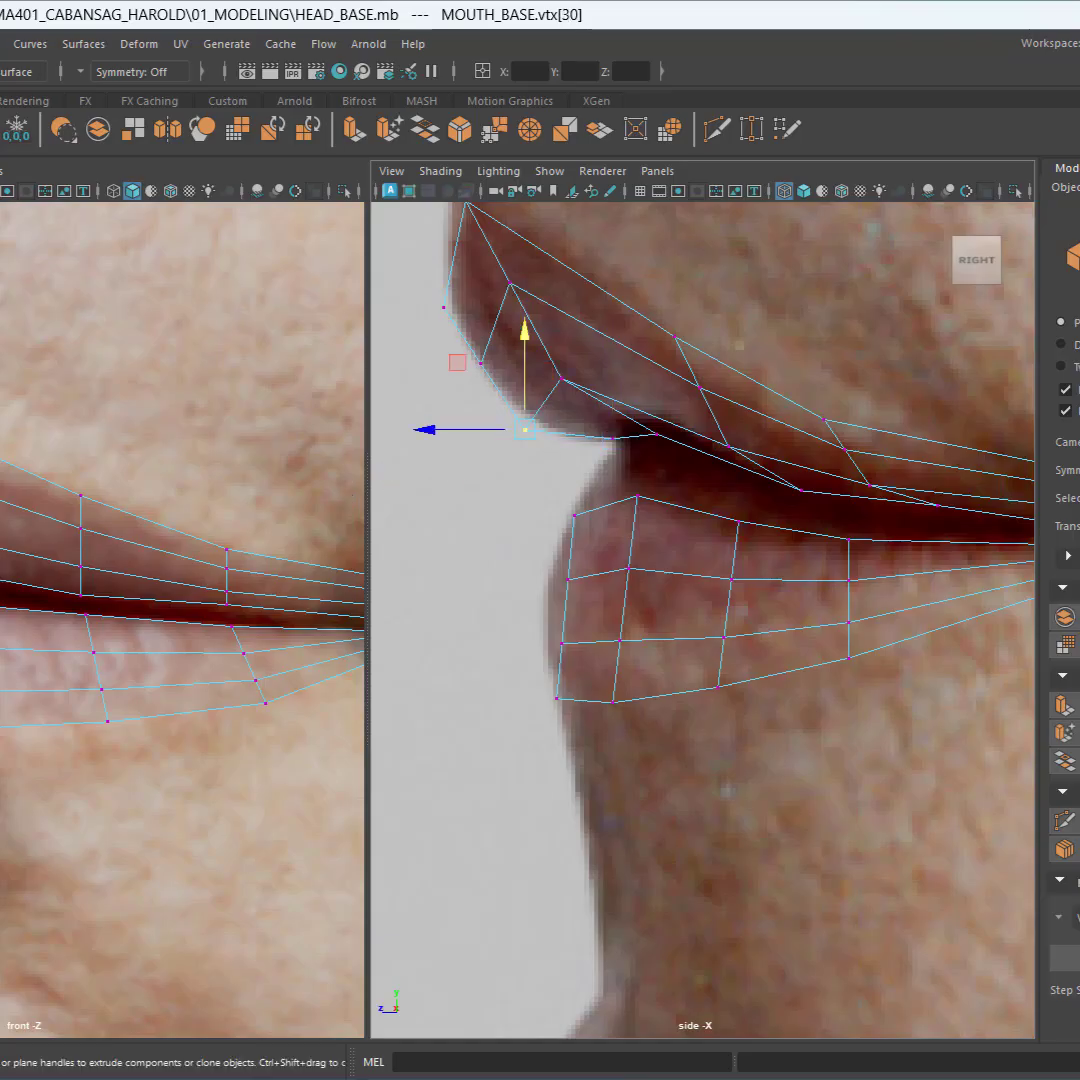
Step: Select the upper lip's edge row directly above the inner border and lower it toward the mouth line
key(F10)
click(543, 392)
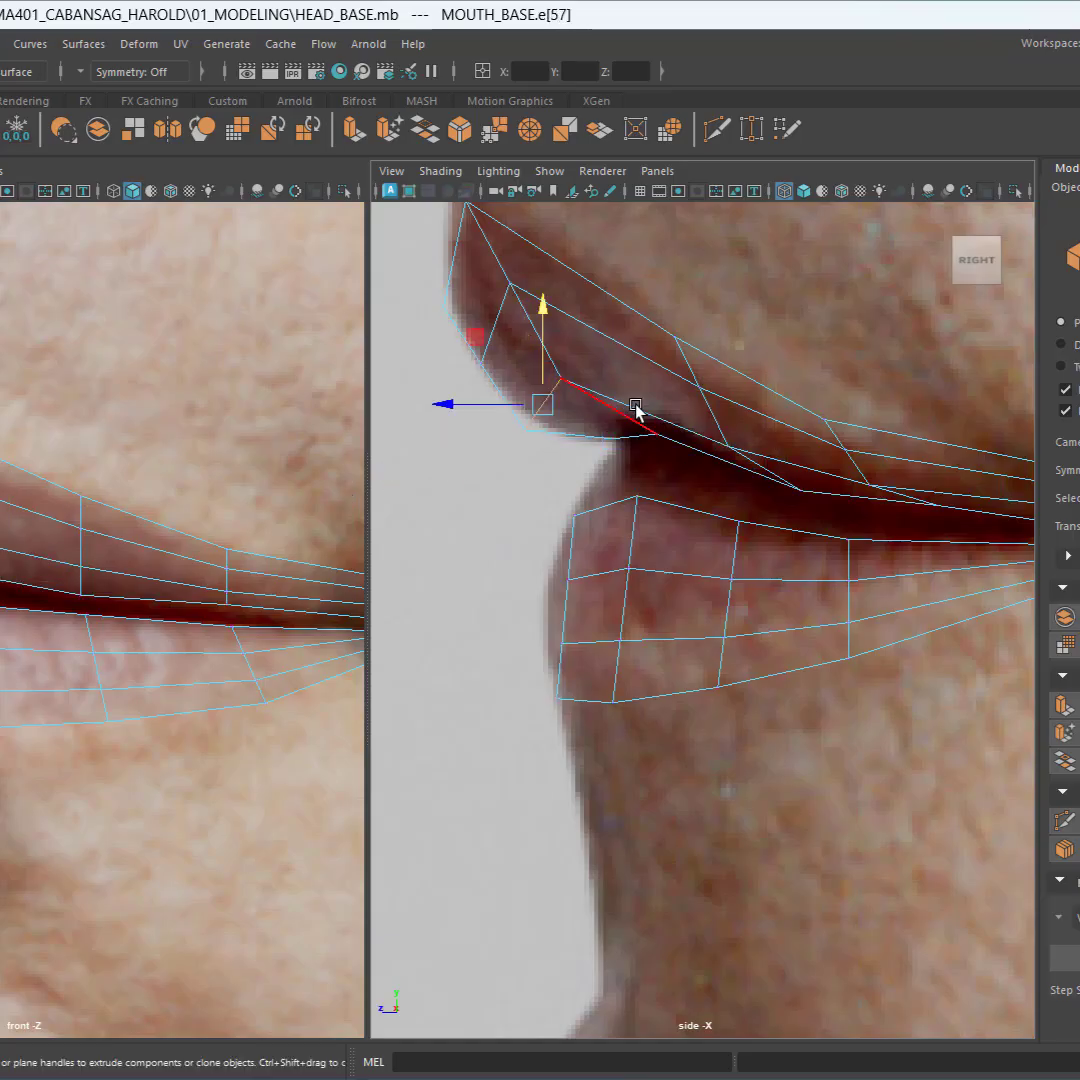
shift+click(639, 410)
shift+click(808, 470)
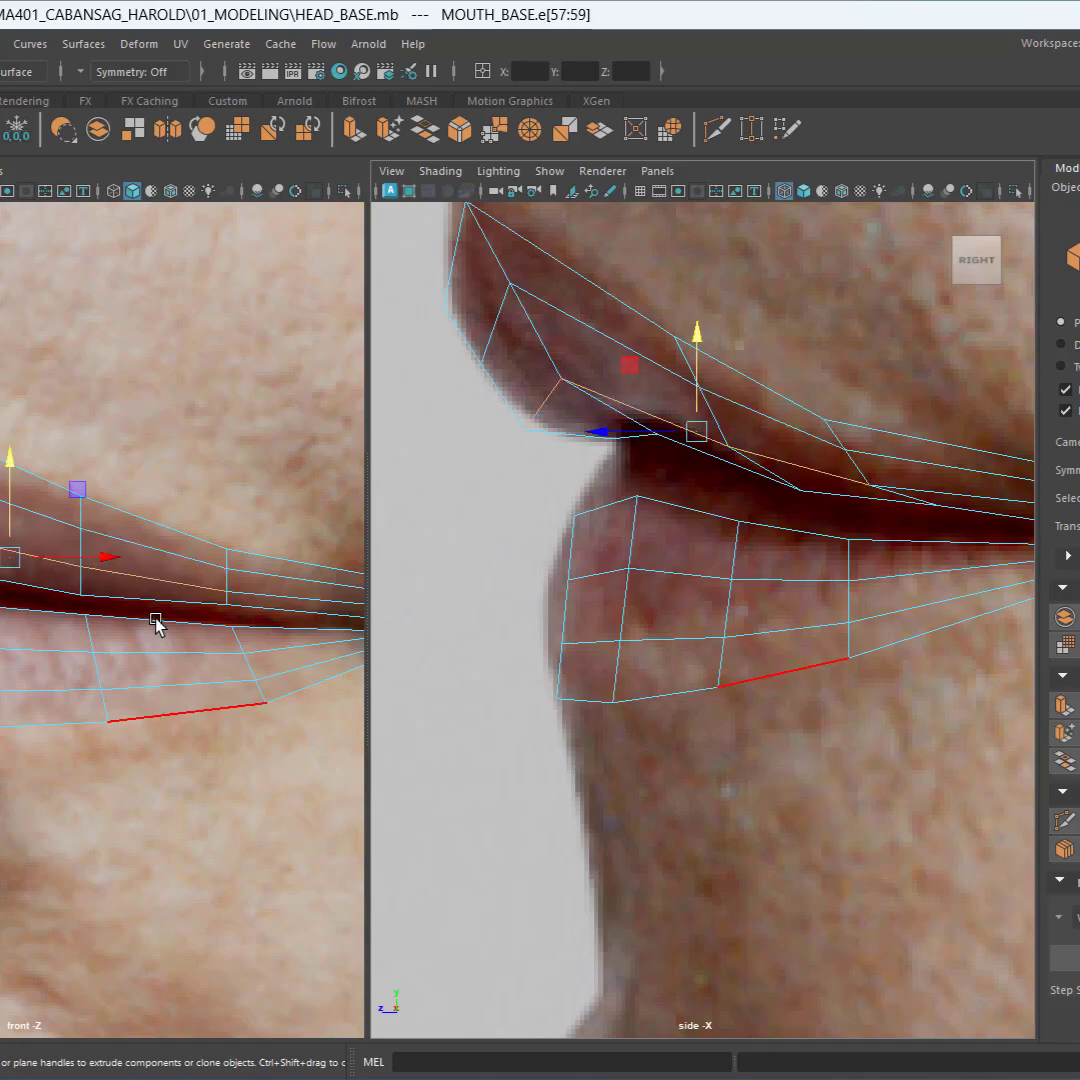
alt+middle_drag(290, 610, 198, 581)
shift+click(206, 563)
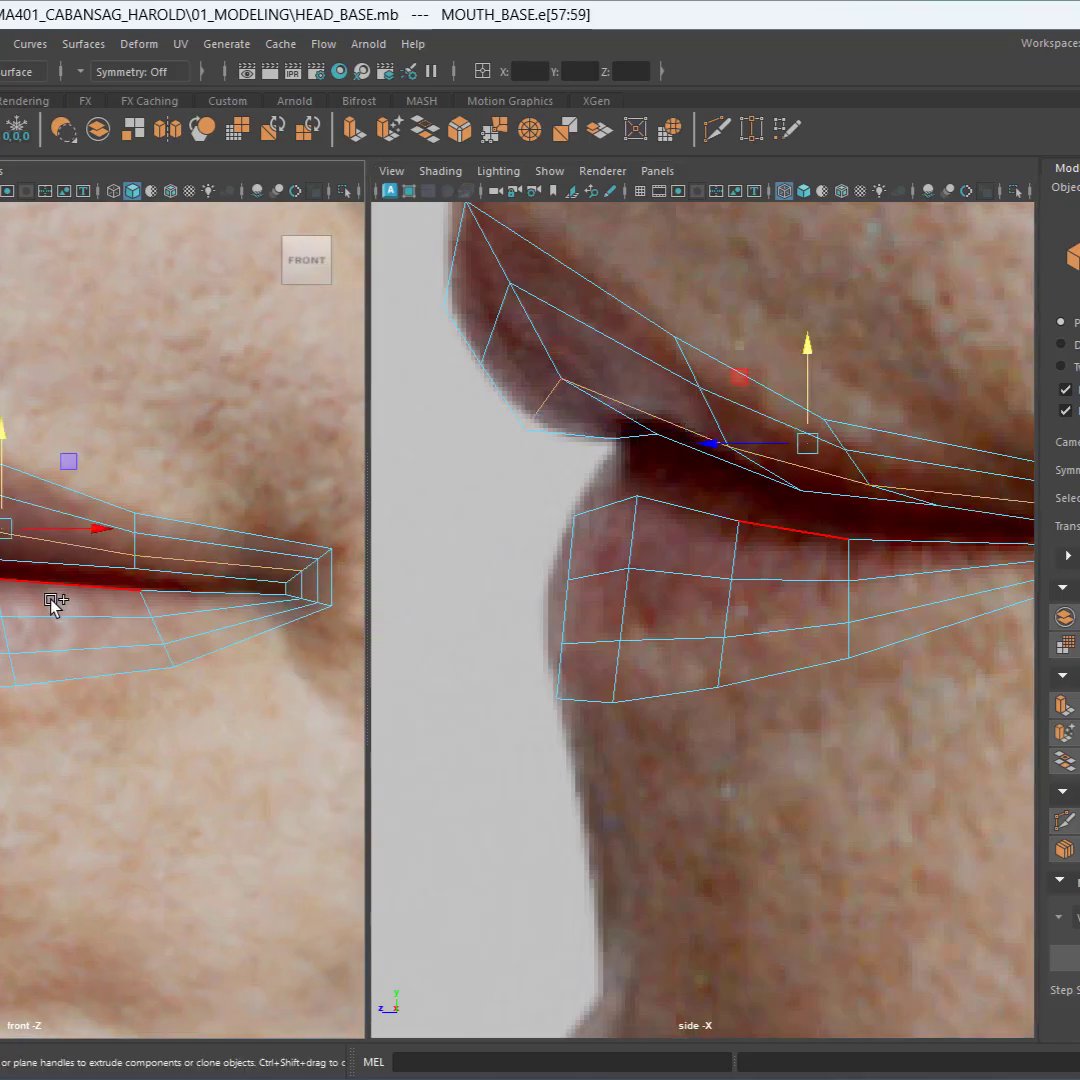
alt+middle_drag(48, 599, 128, 579)
shift+click(293, 544)
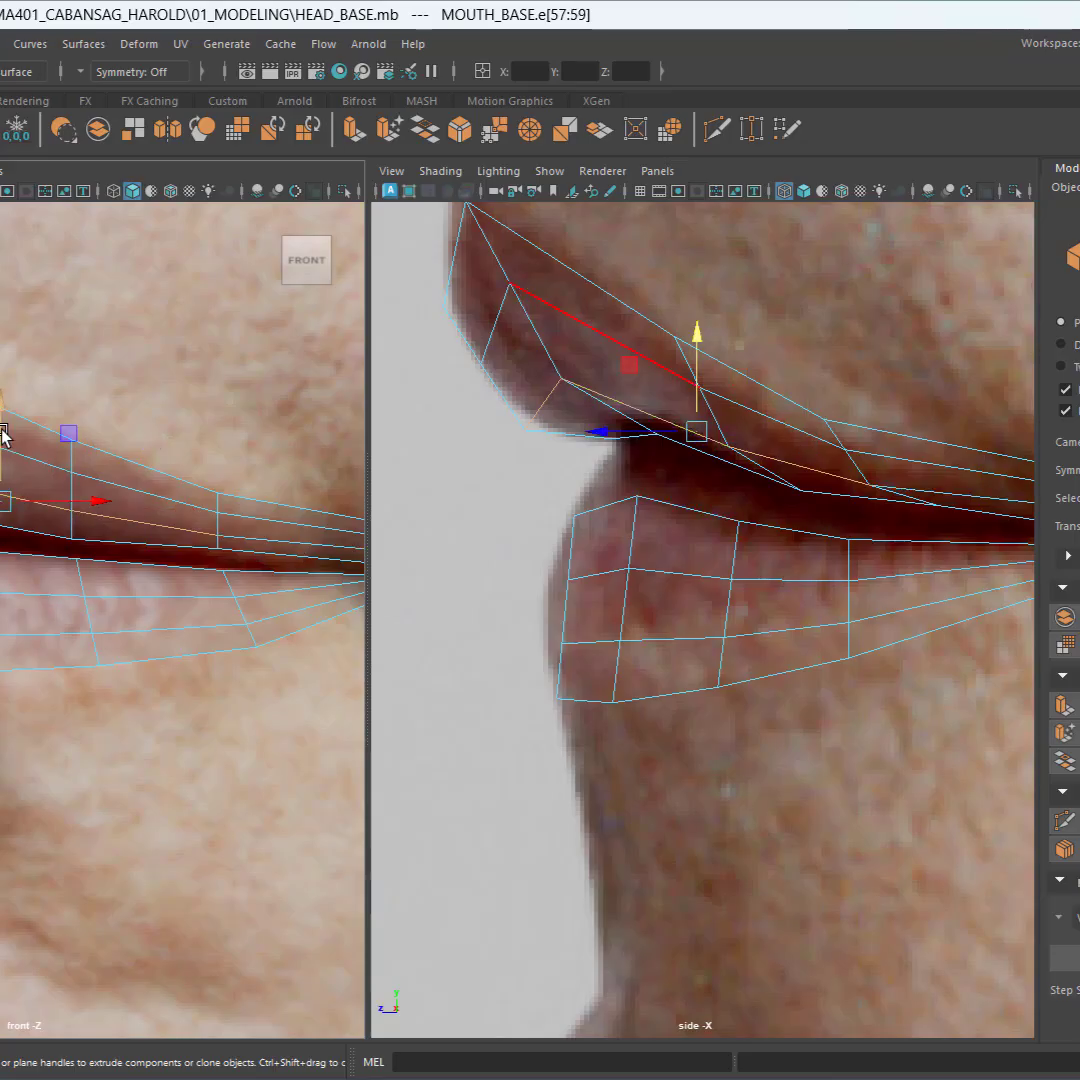
drag(3, 412, 24, 440)
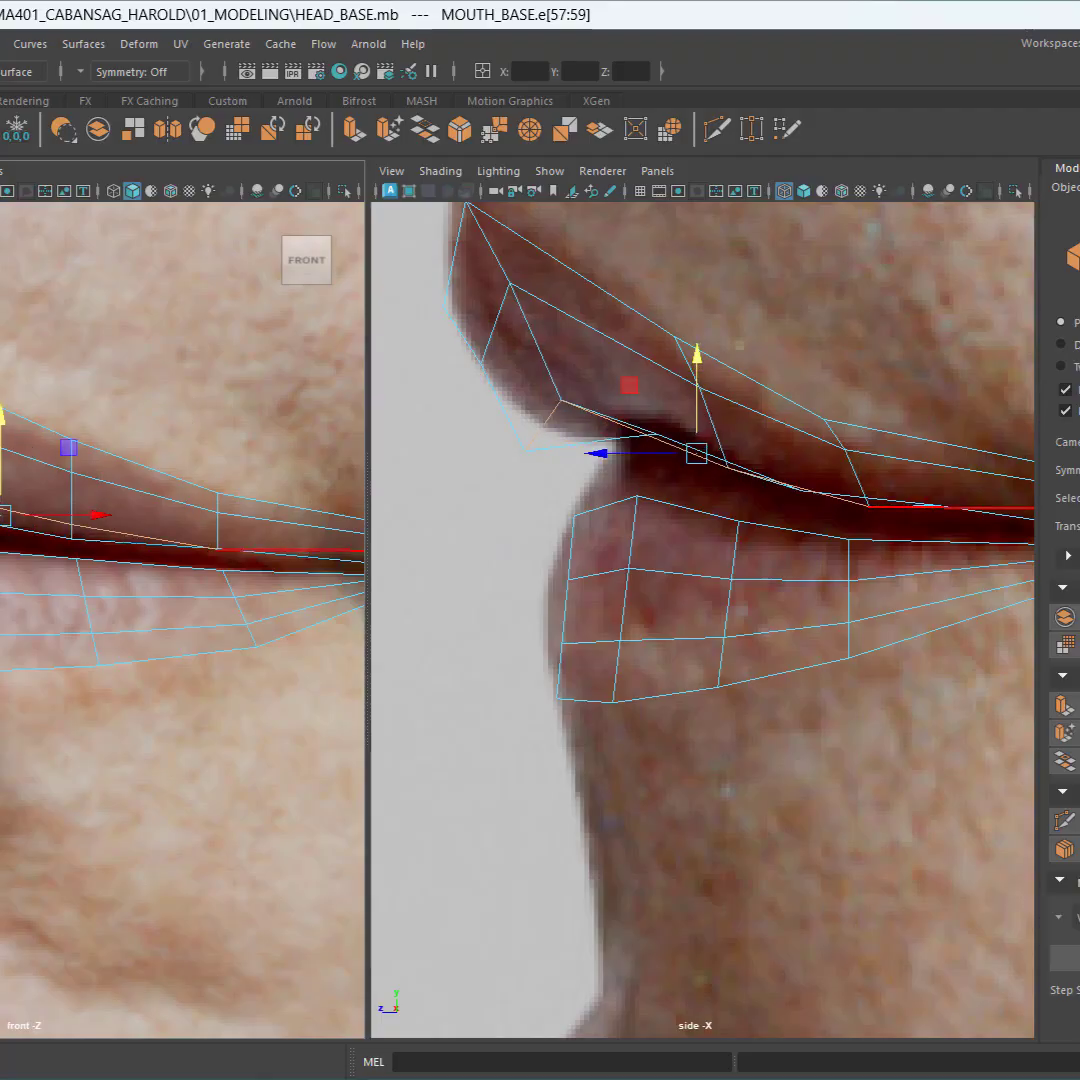
Step: Raise the centre vertex of that edge row back onto the upper lip's profile in the side reference, and clear the selection
key(F9)
click(525, 451)
click(525, 452)
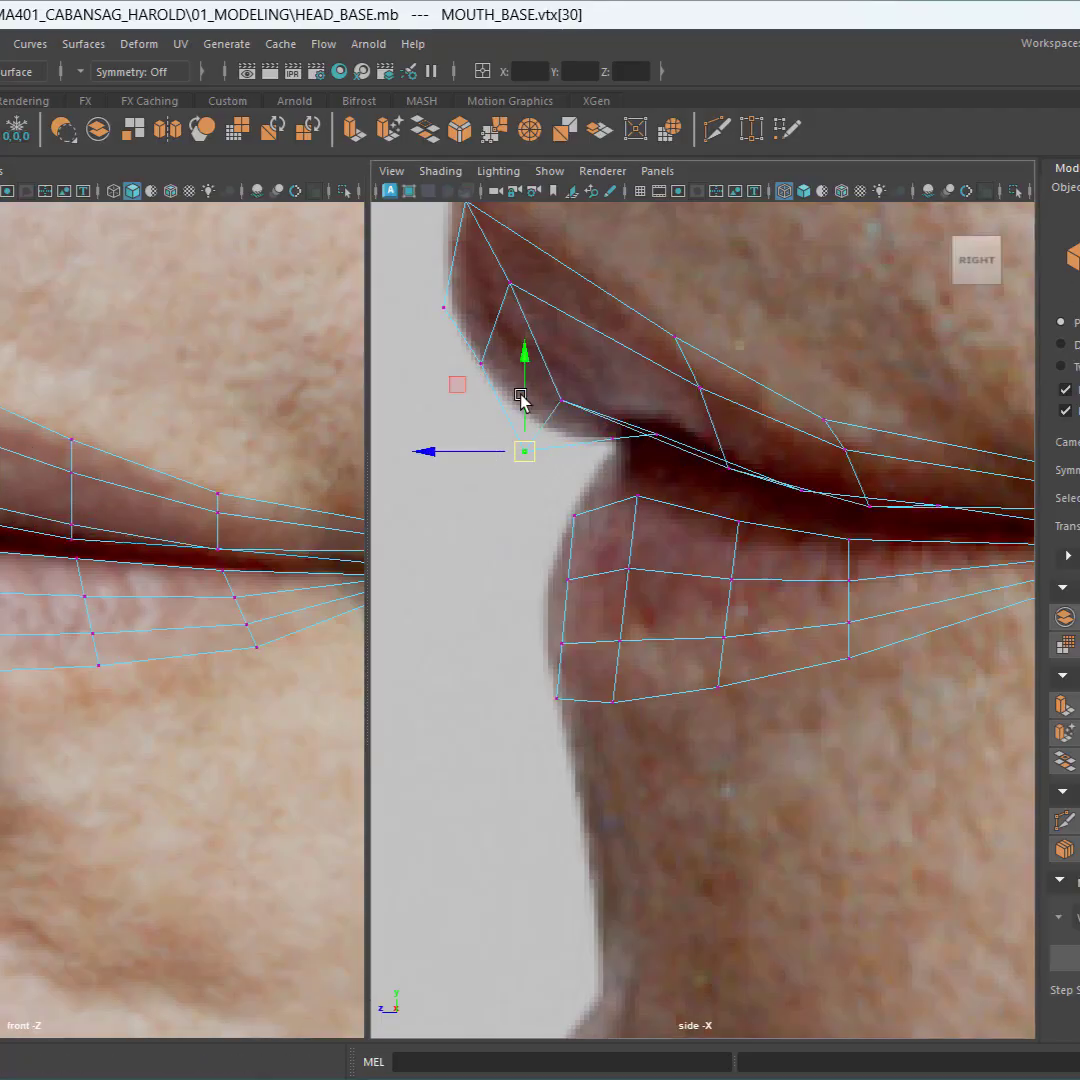
drag(520, 396, 533, 372)
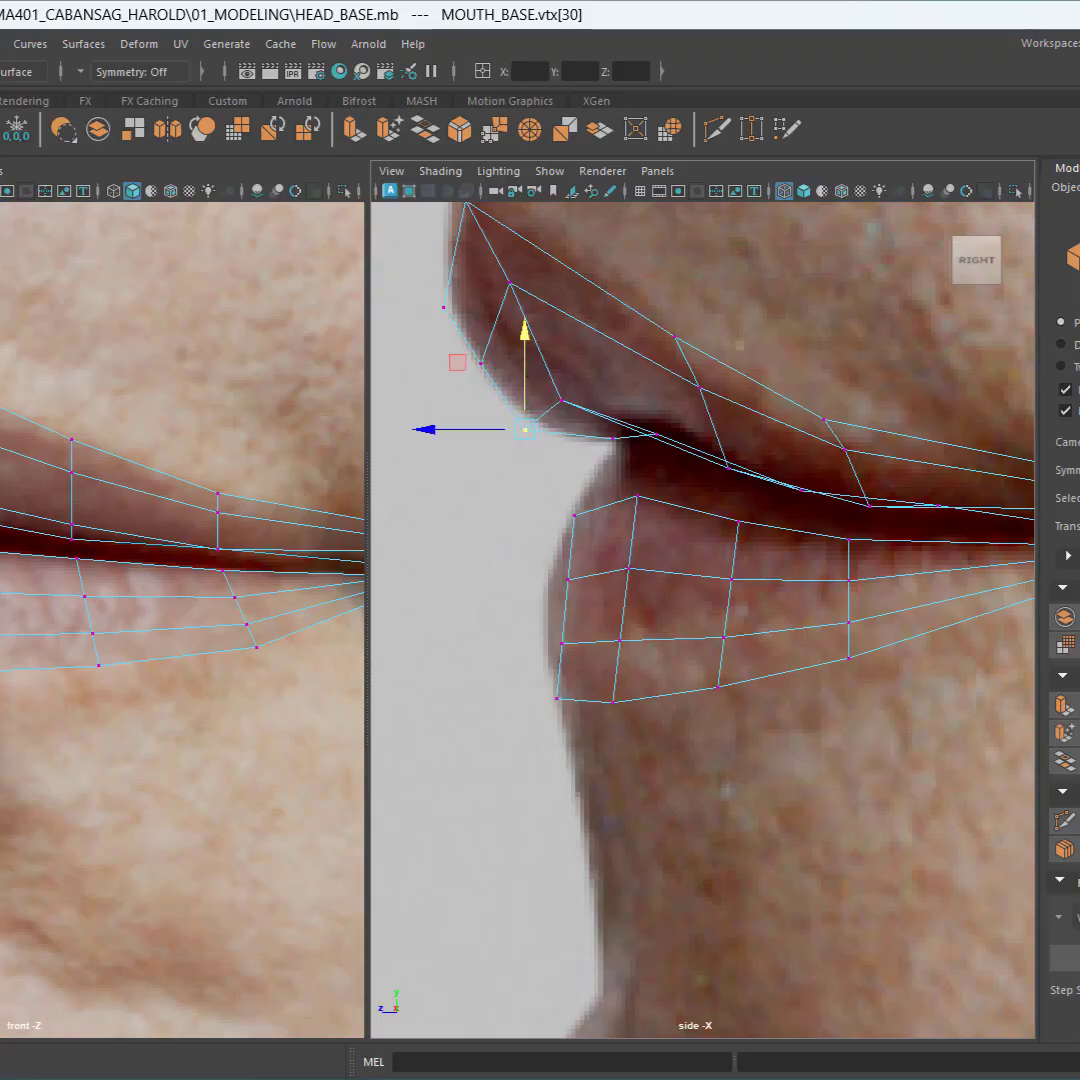
click(270, 385)
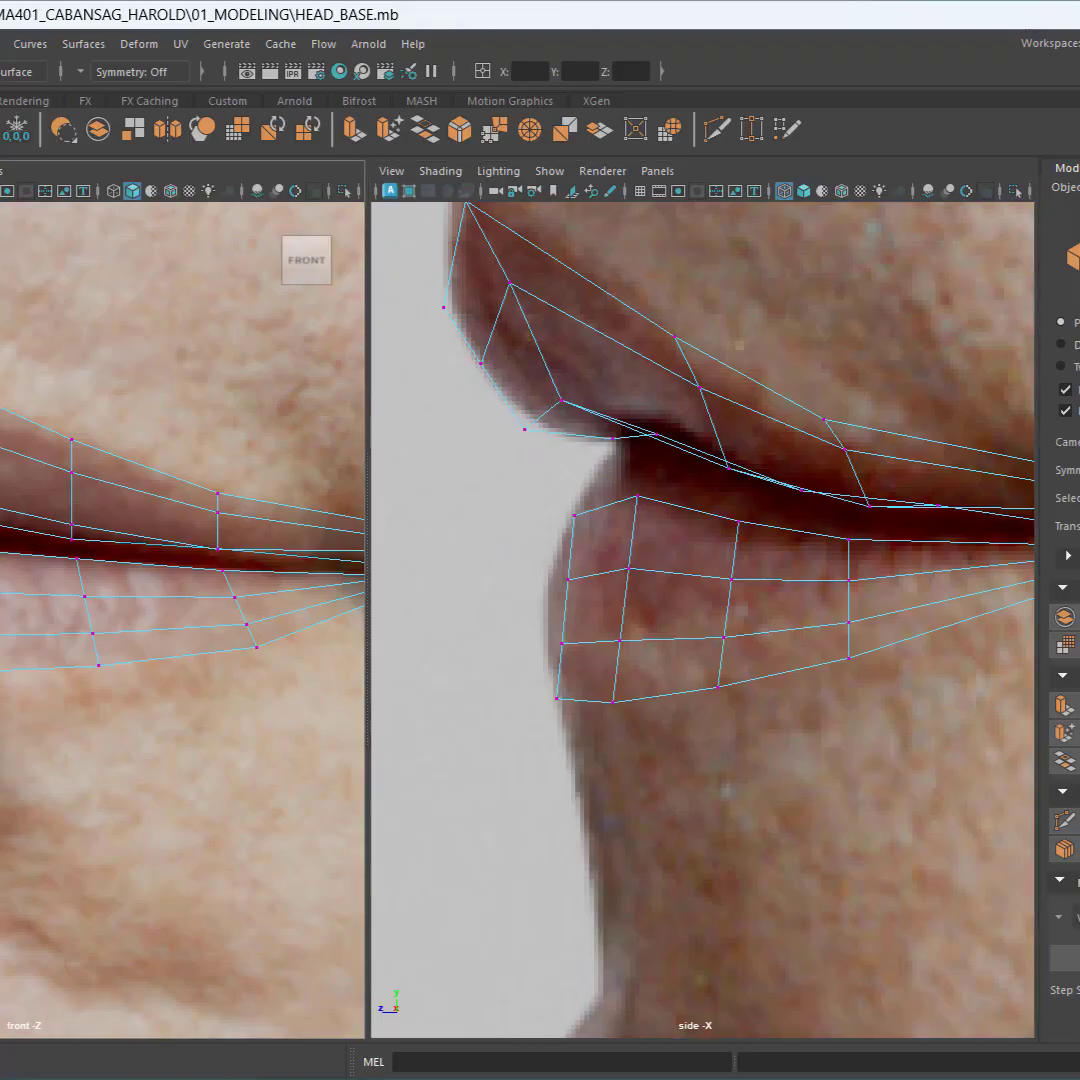
Step: Lower the upper lip's inner centre vertex and the neighbouring inner border vertex so they sit closer to the lower lip
click(675, 337)
click(608, 440)
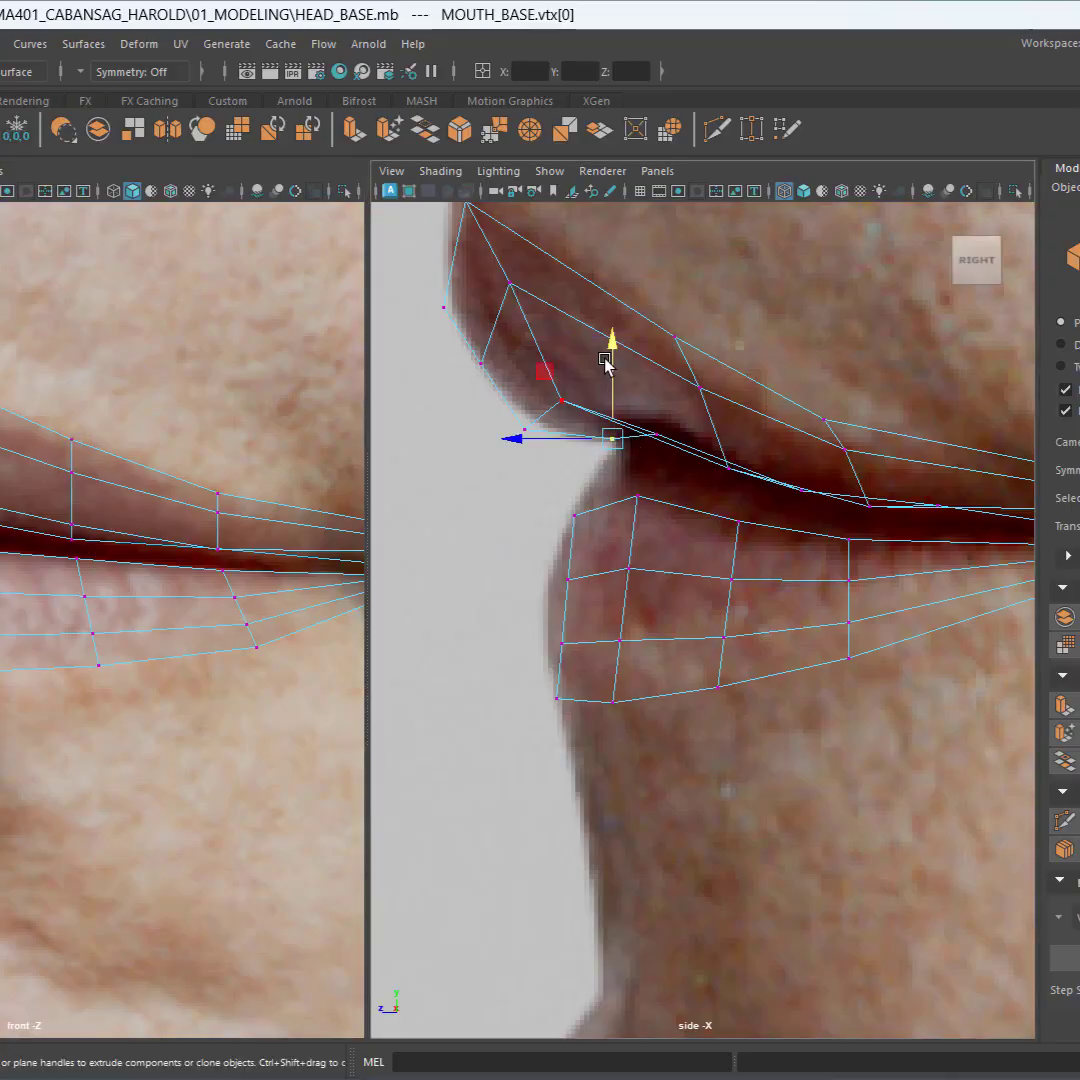
drag(605, 362, 634, 382)
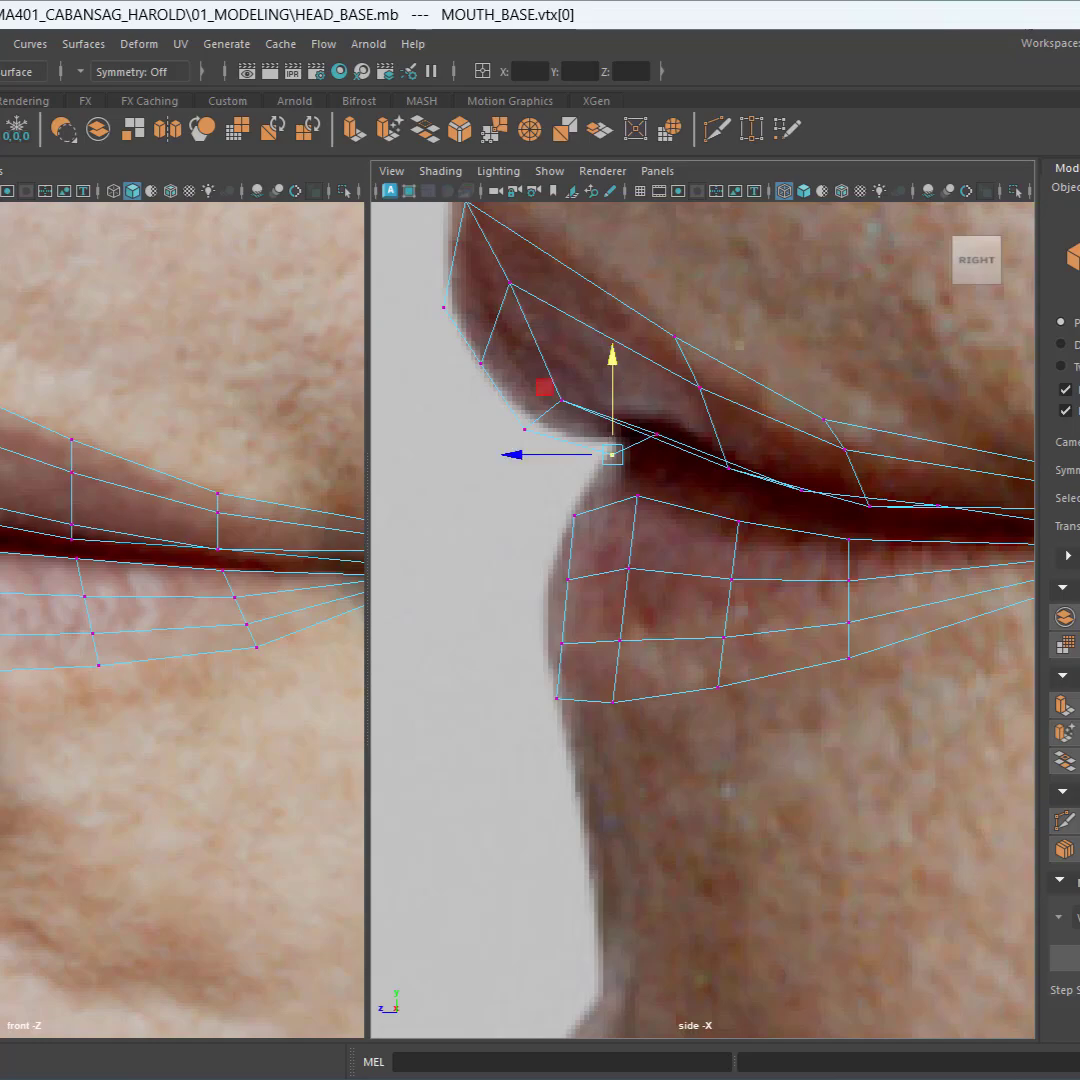
drag(0, 425, 0, 448)
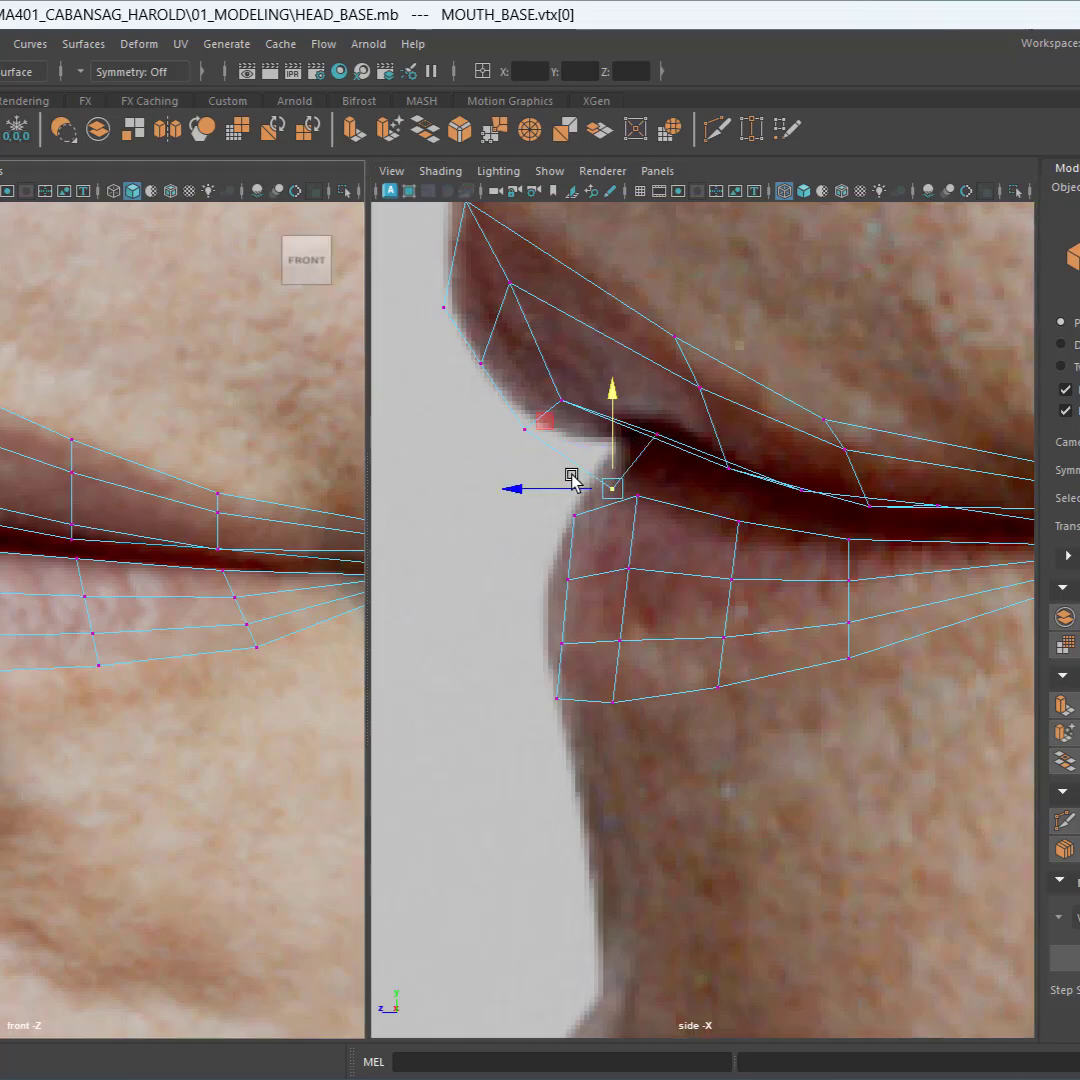
drag(609, 448, 614, 447)
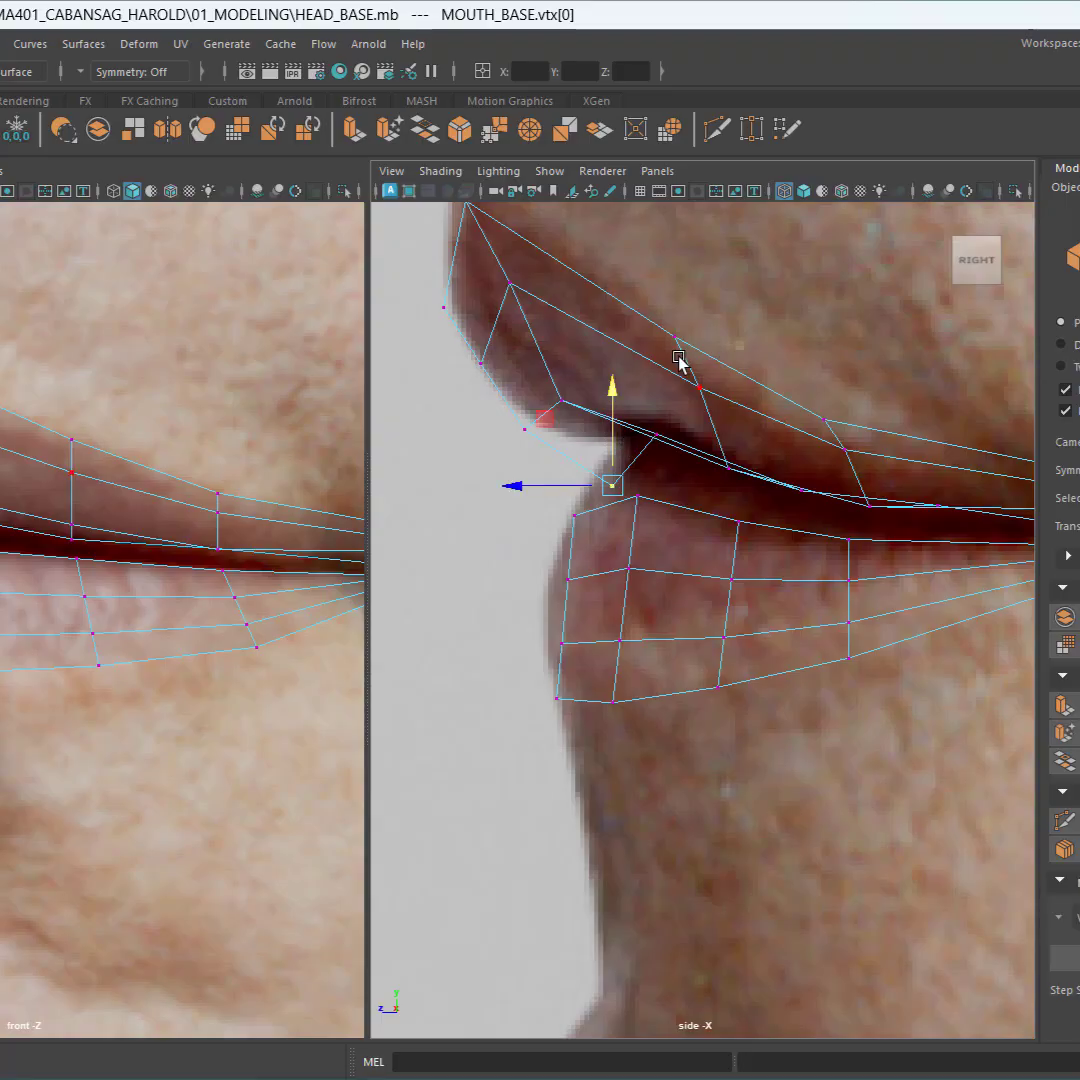
scroll(617, 513, down, 5)
scroll(743, 683, up, 8)
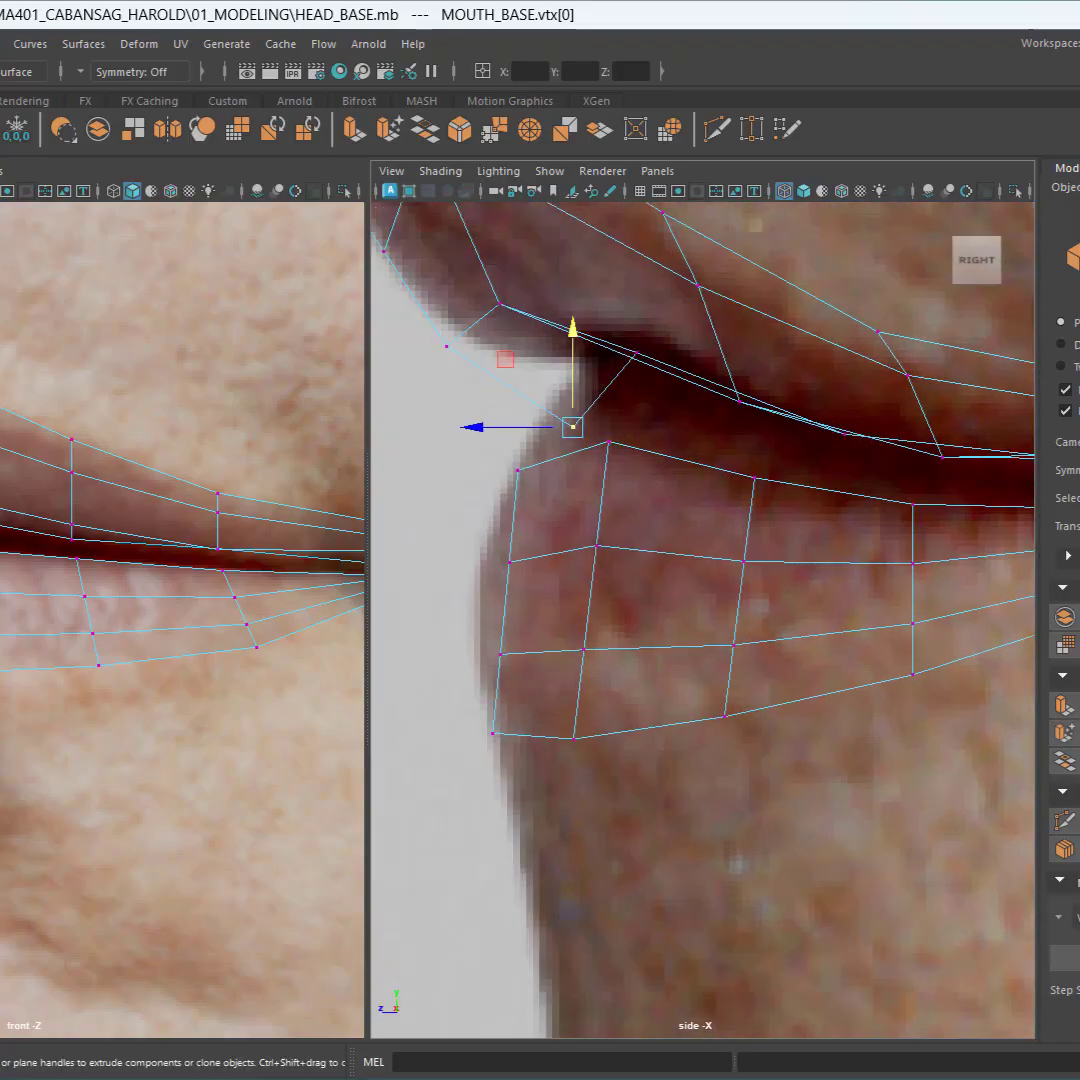
click(93, 502)
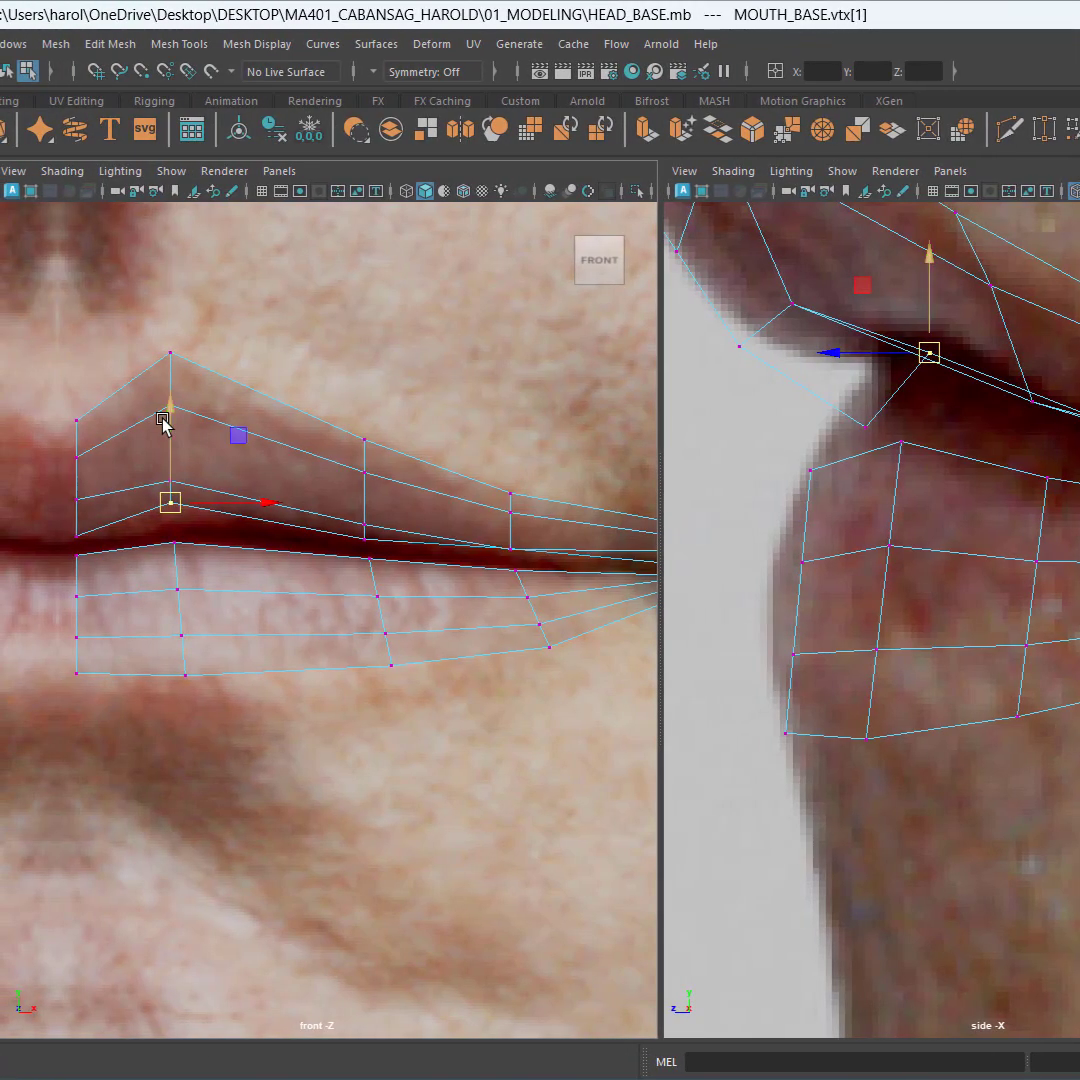
drag(170, 420, 171, 440)
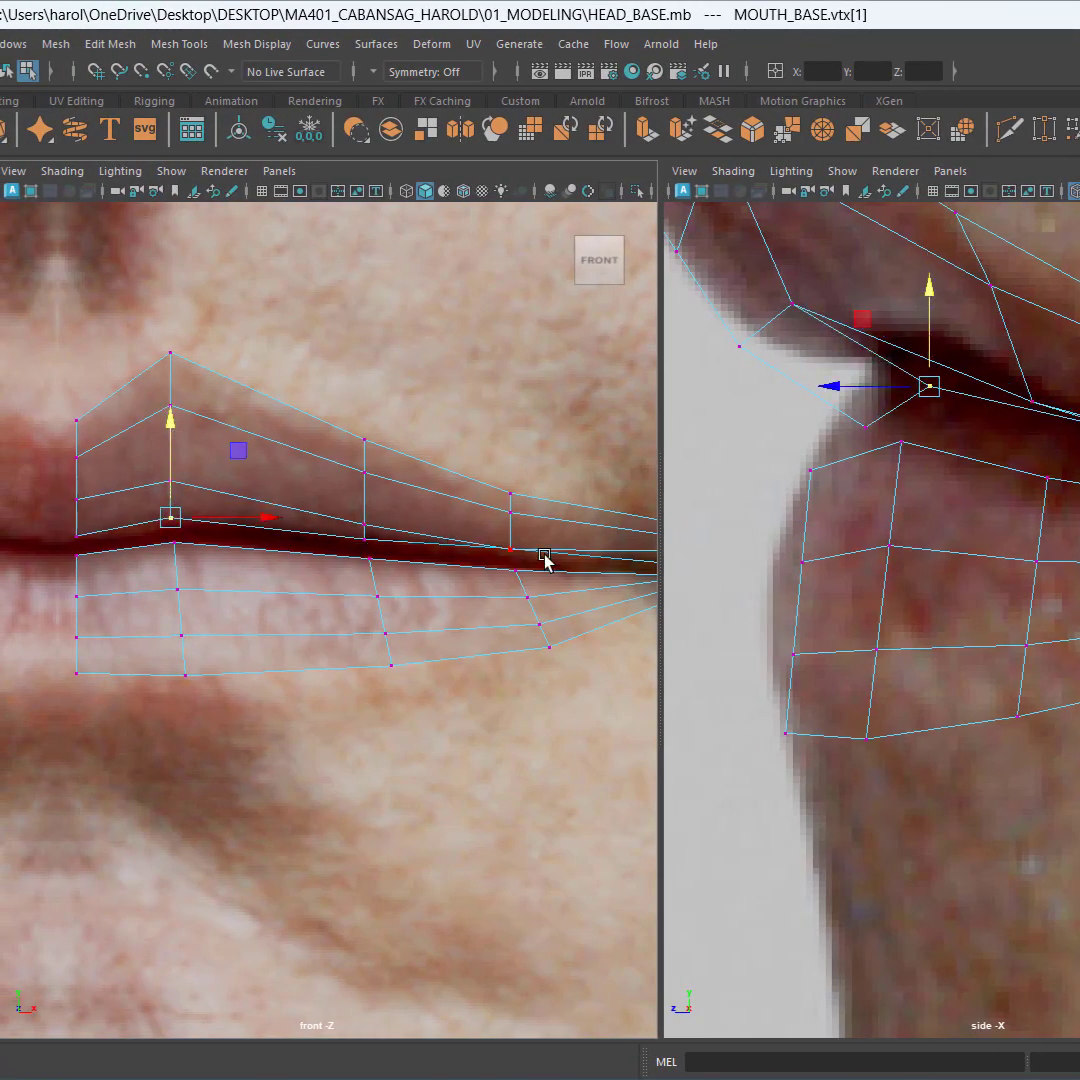
Step: Lower the third inner border vertex of the upper lip, counted from the centre, closer to the lower lip
alt+middle_drag(544, 554, 416, 465)
alt+middle_drag(1052, 445, 926, 422)
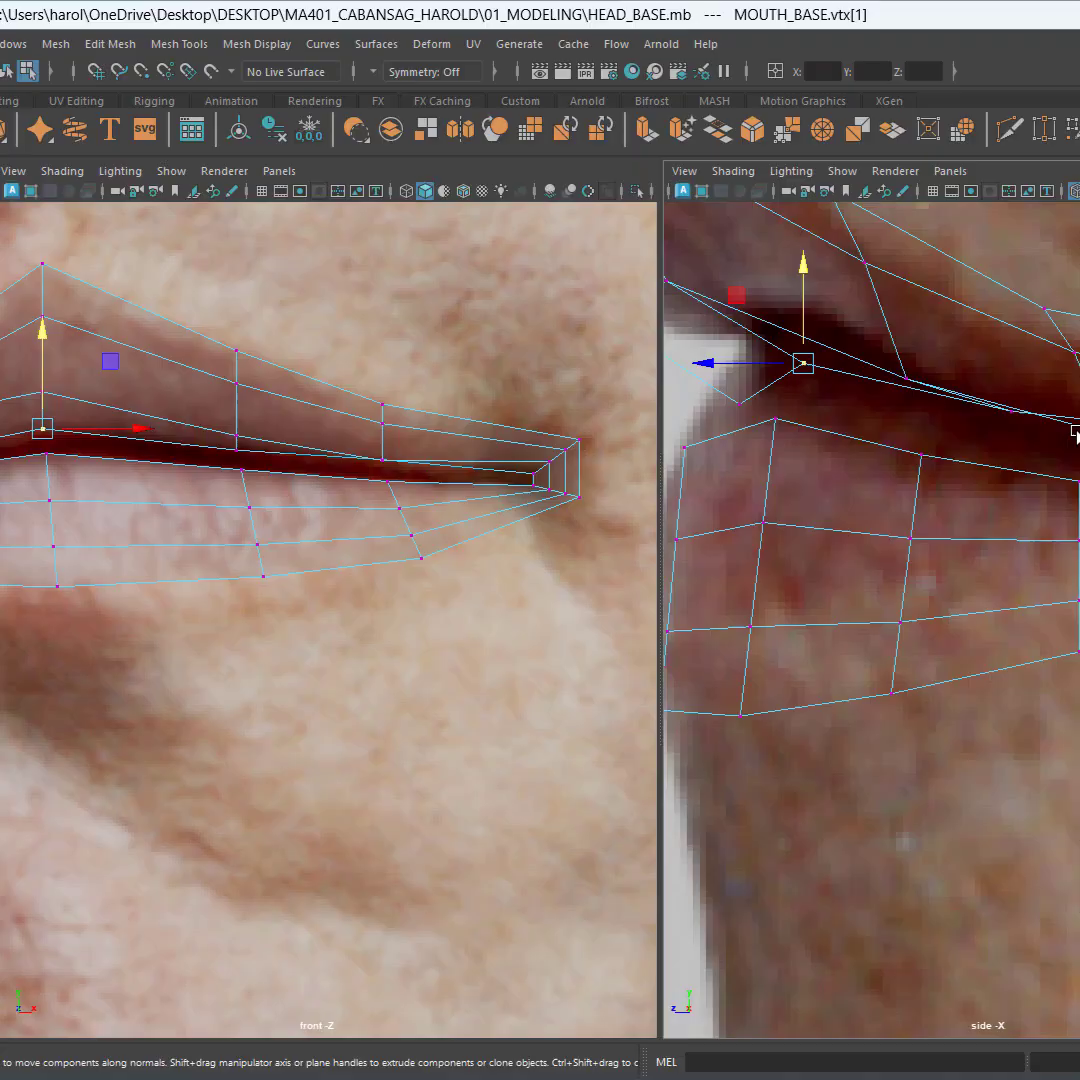
click(1025, 415)
drag(1013, 368, 1013, 387)
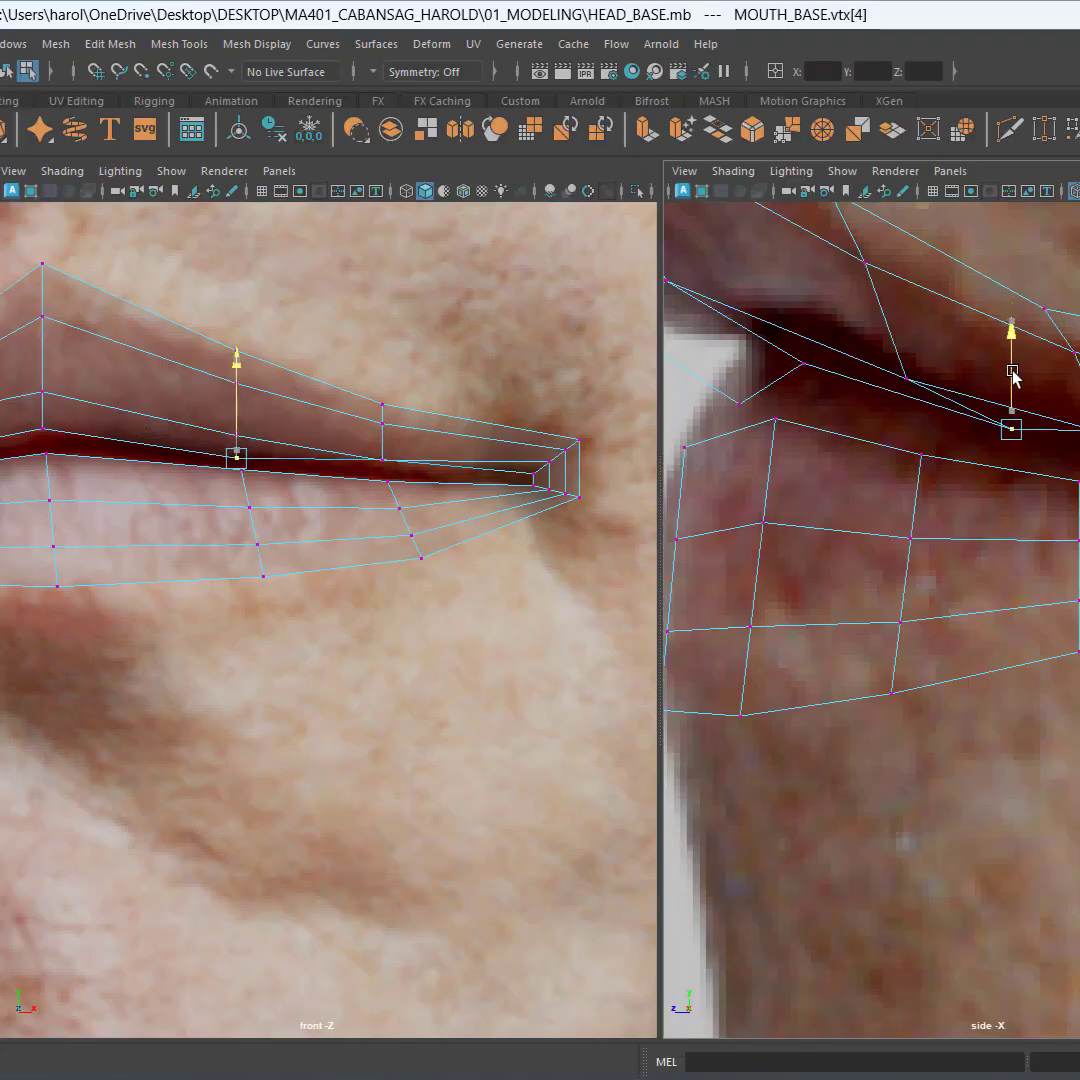
Step: Lower the fourth inner border vertex of the upper lip, counted from the centre, closer to the lower lip
click(416, 462)
scroll(443, 470, up, 5)
alt+middle_drag(443, 470, 268, 795)
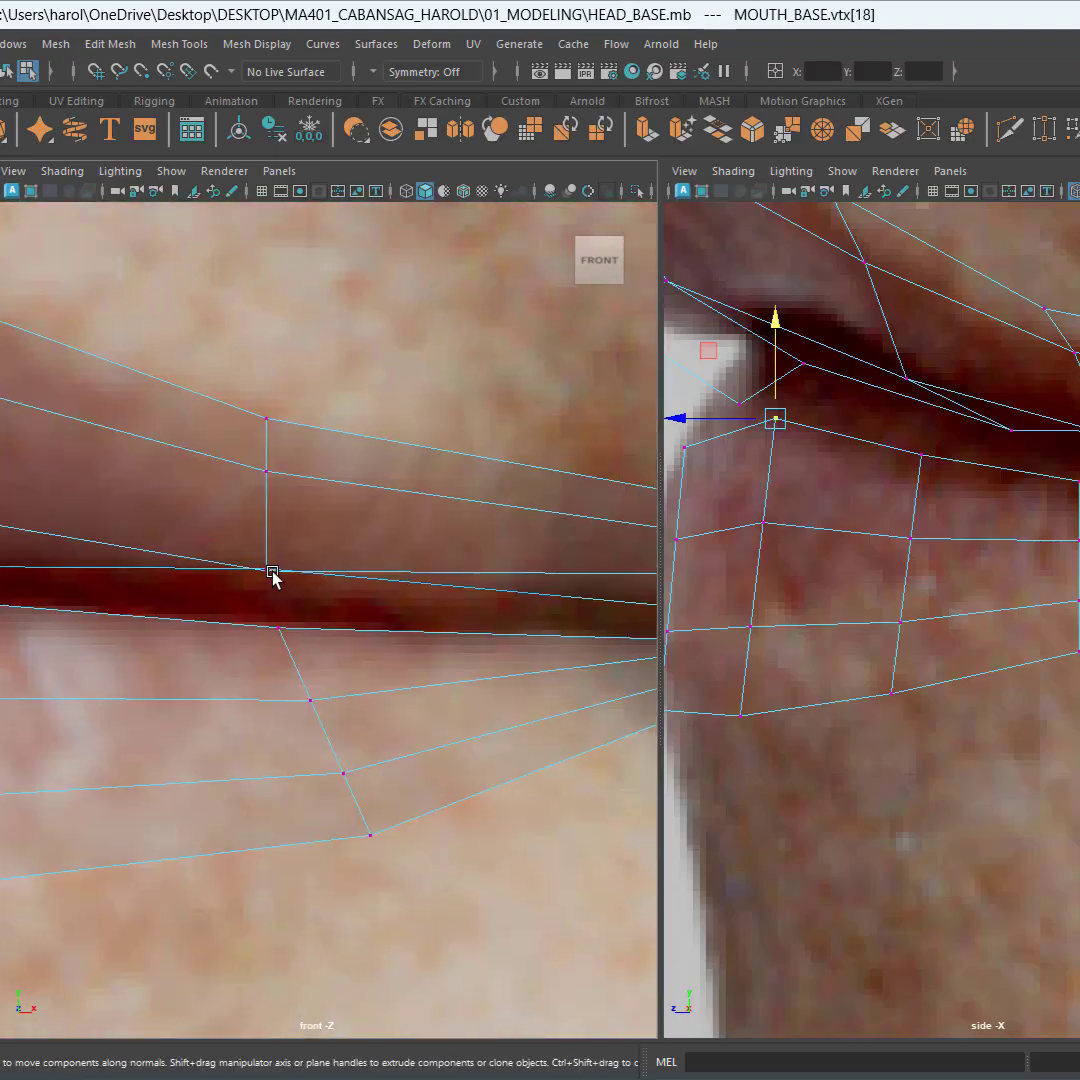
click(259, 573)
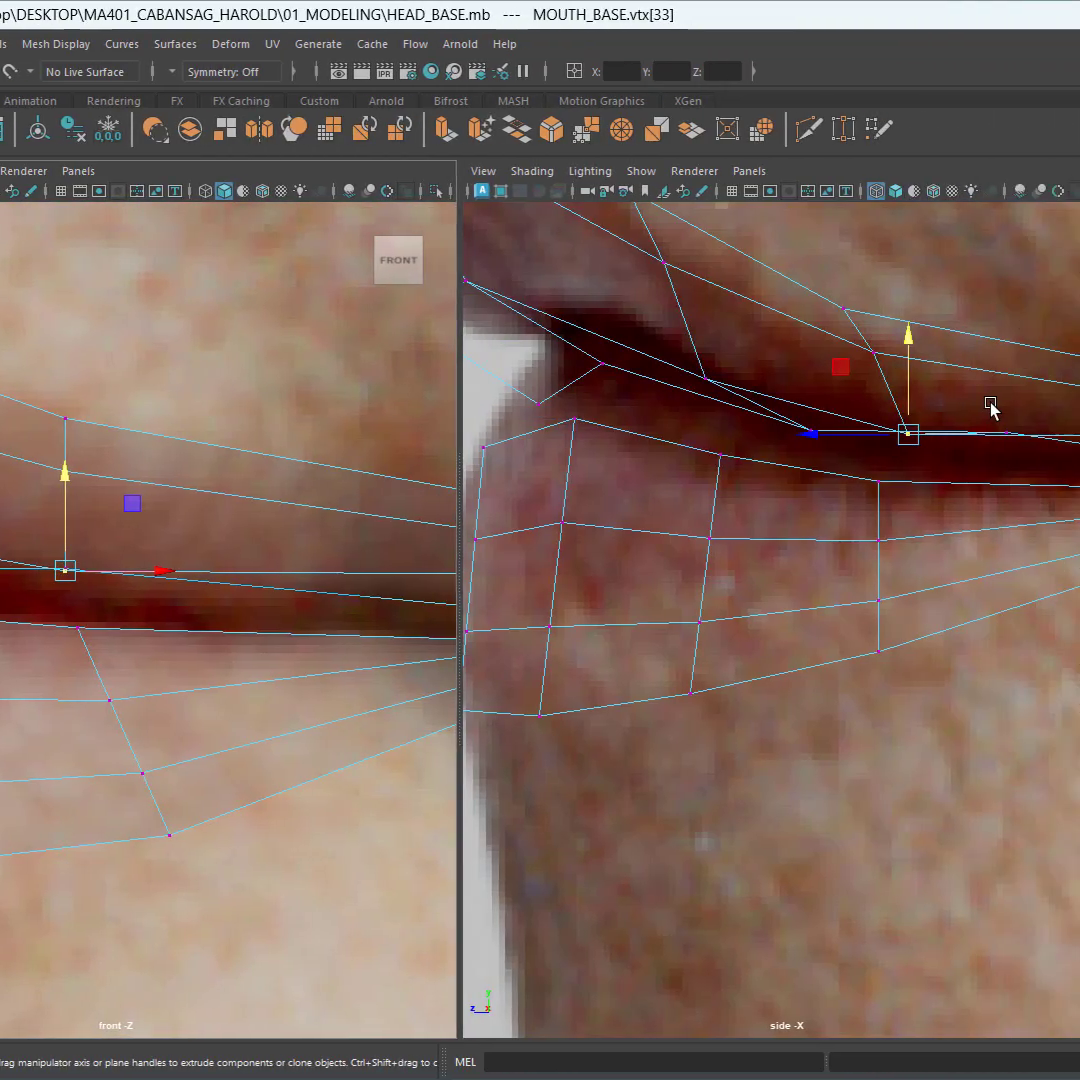
click(981, 432)
drag(983, 374, 983, 393)
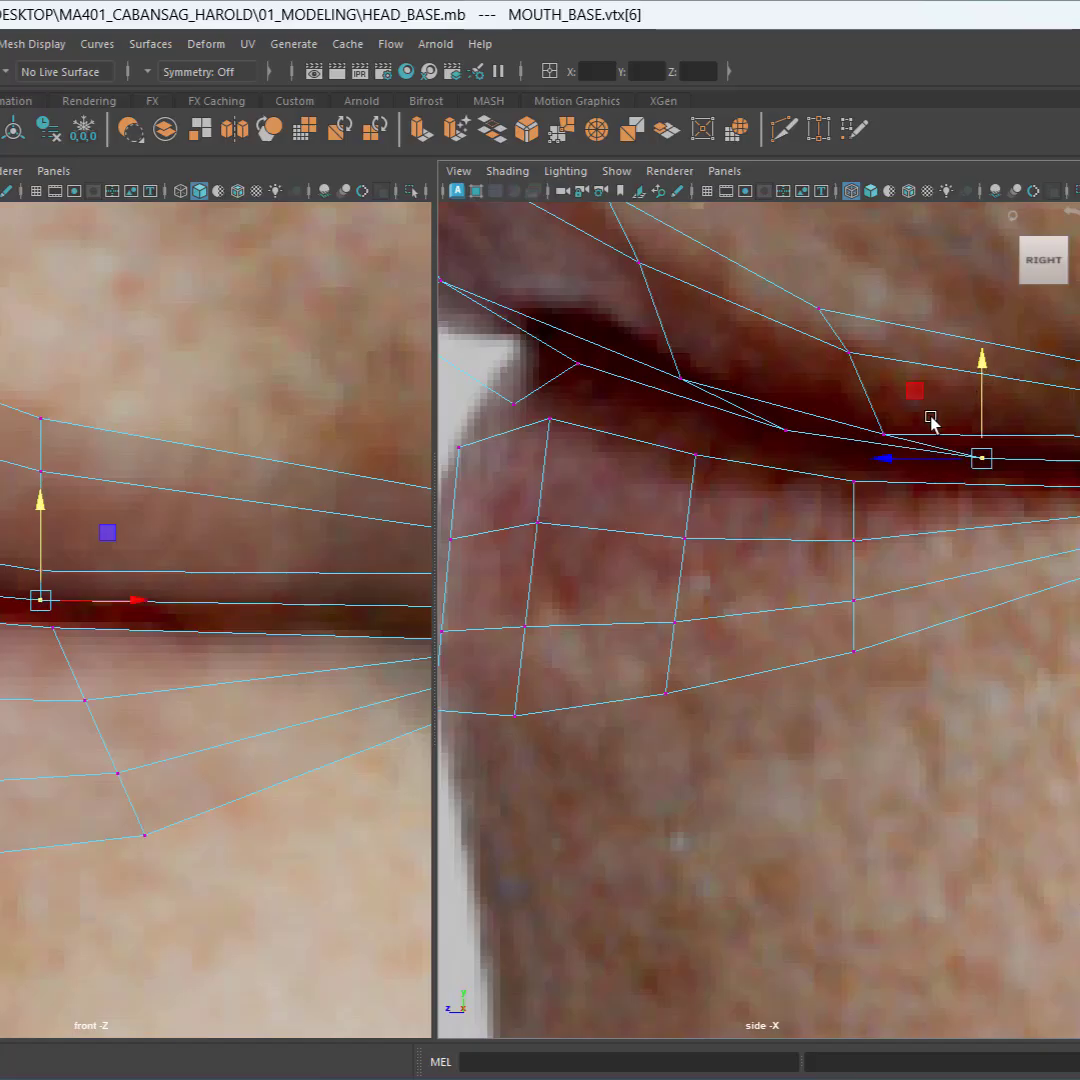
Step: In the side view, move the first two vertices of the edge row below the upper lip's outer border forward toward the reference profile
scroll(154, 548, down, 5)
scroll(222, 552, up, 5)
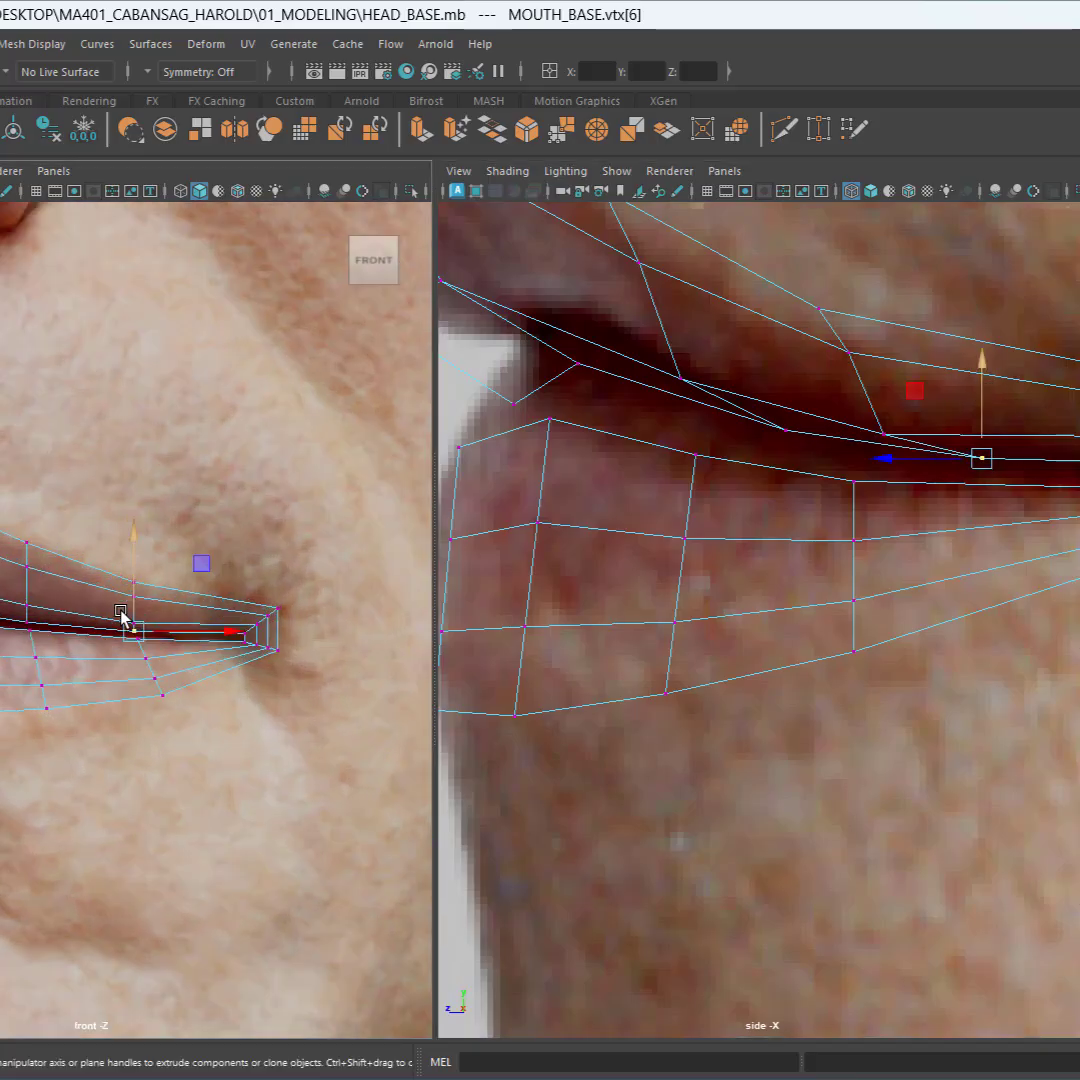
alt+middle_drag(313, 623, 420, 623)
scroll(922, 468, down, 5)
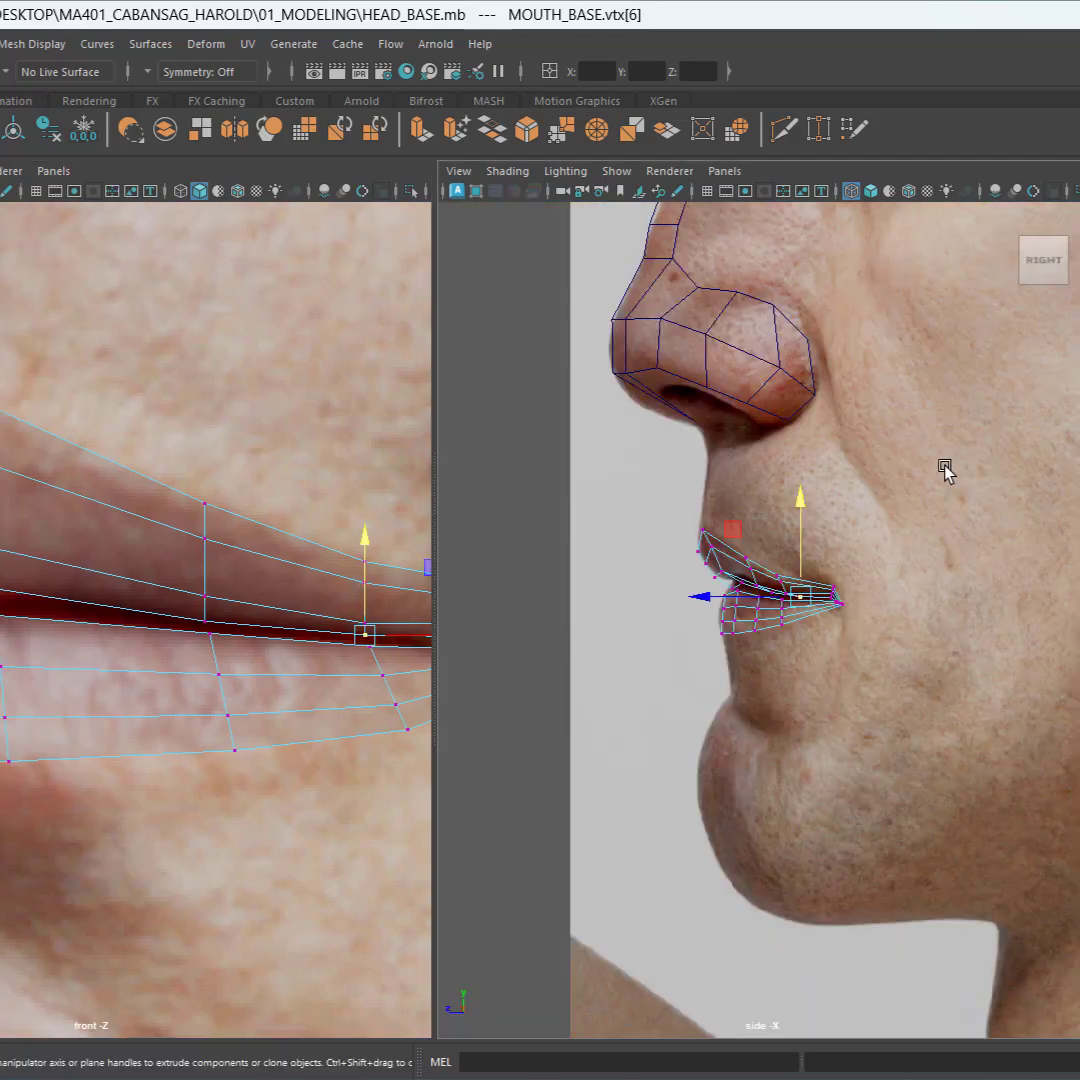
scroll(735, 639, up, 6)
scroll(720, 503, up, 5)
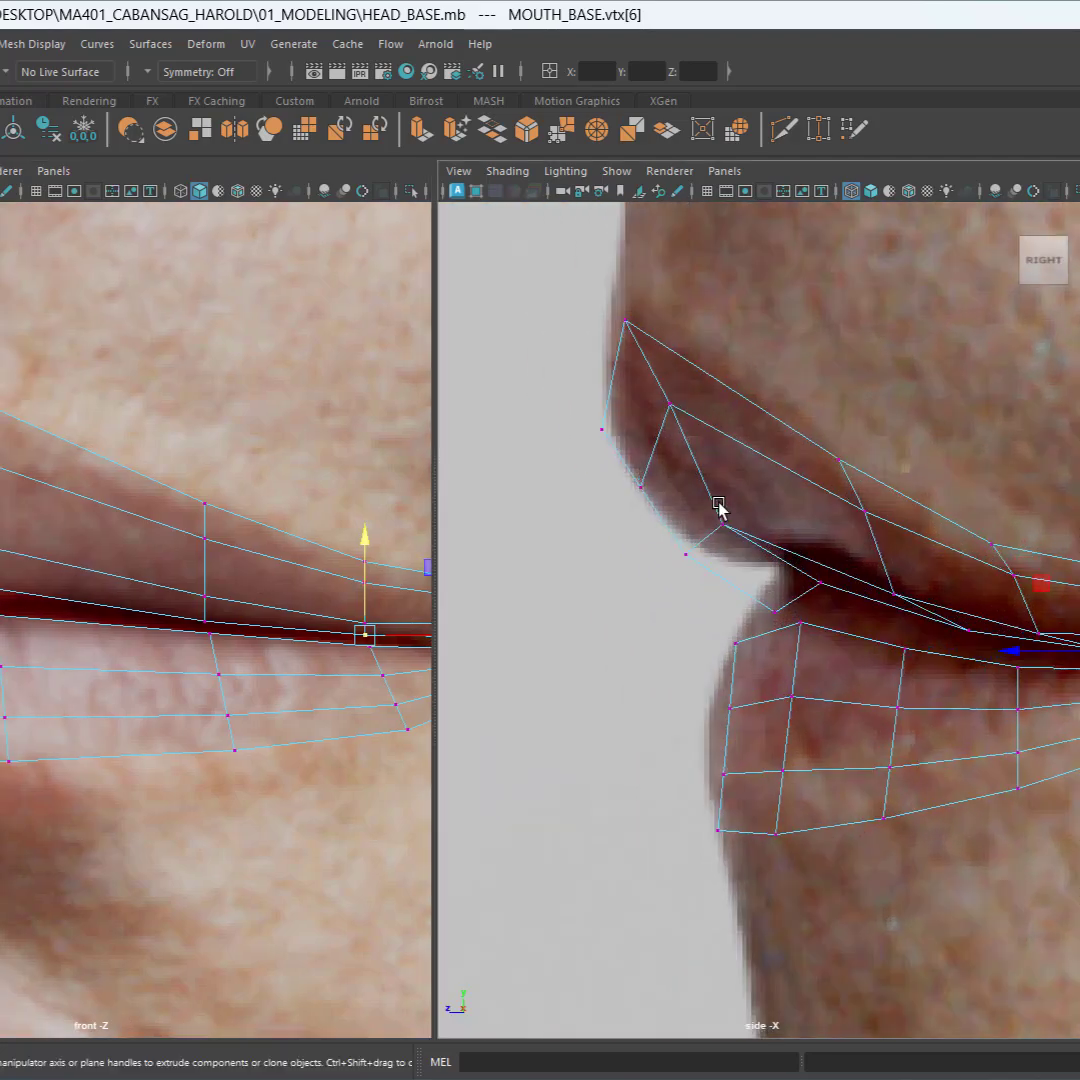
click(688, 588)
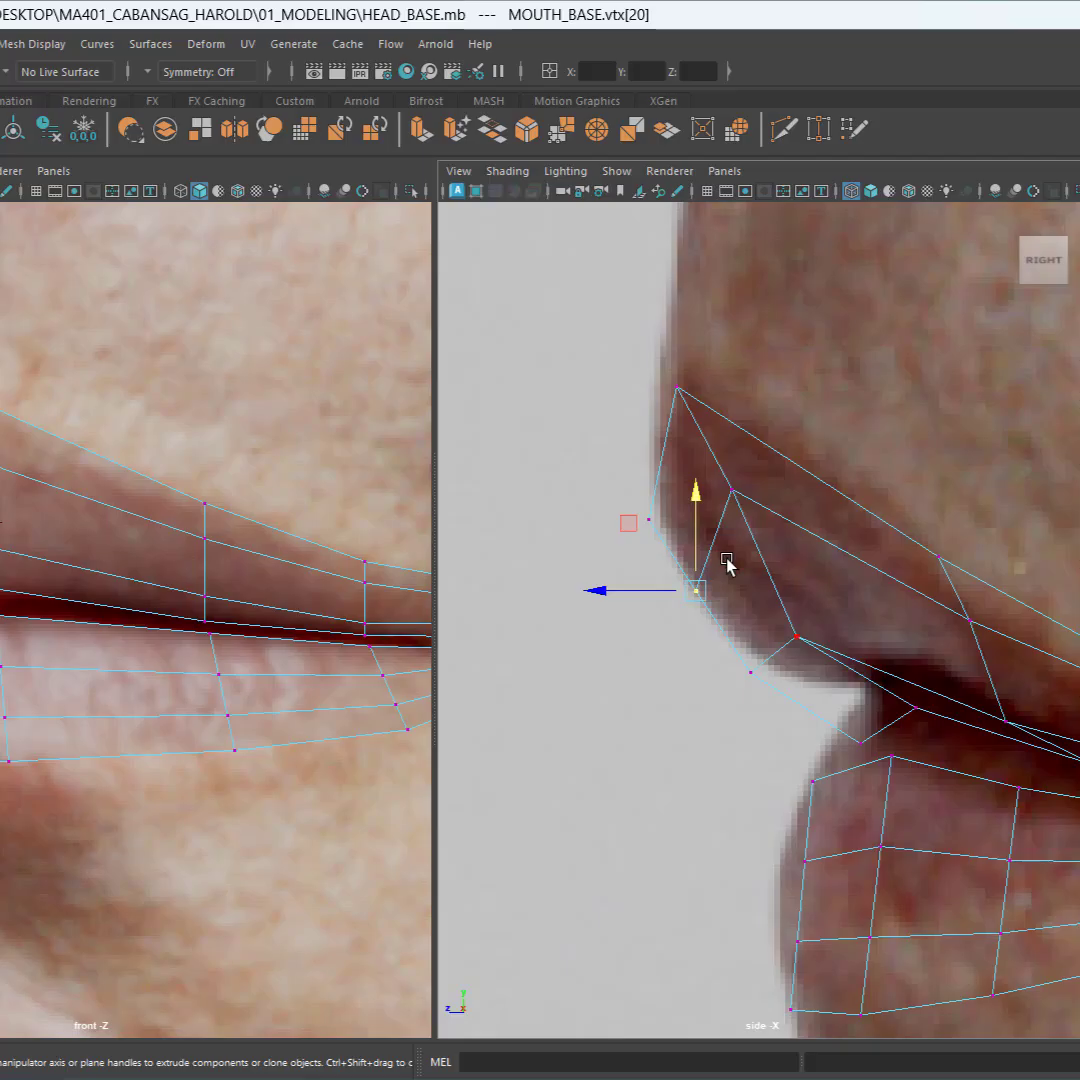
drag(636, 590, 620, 590)
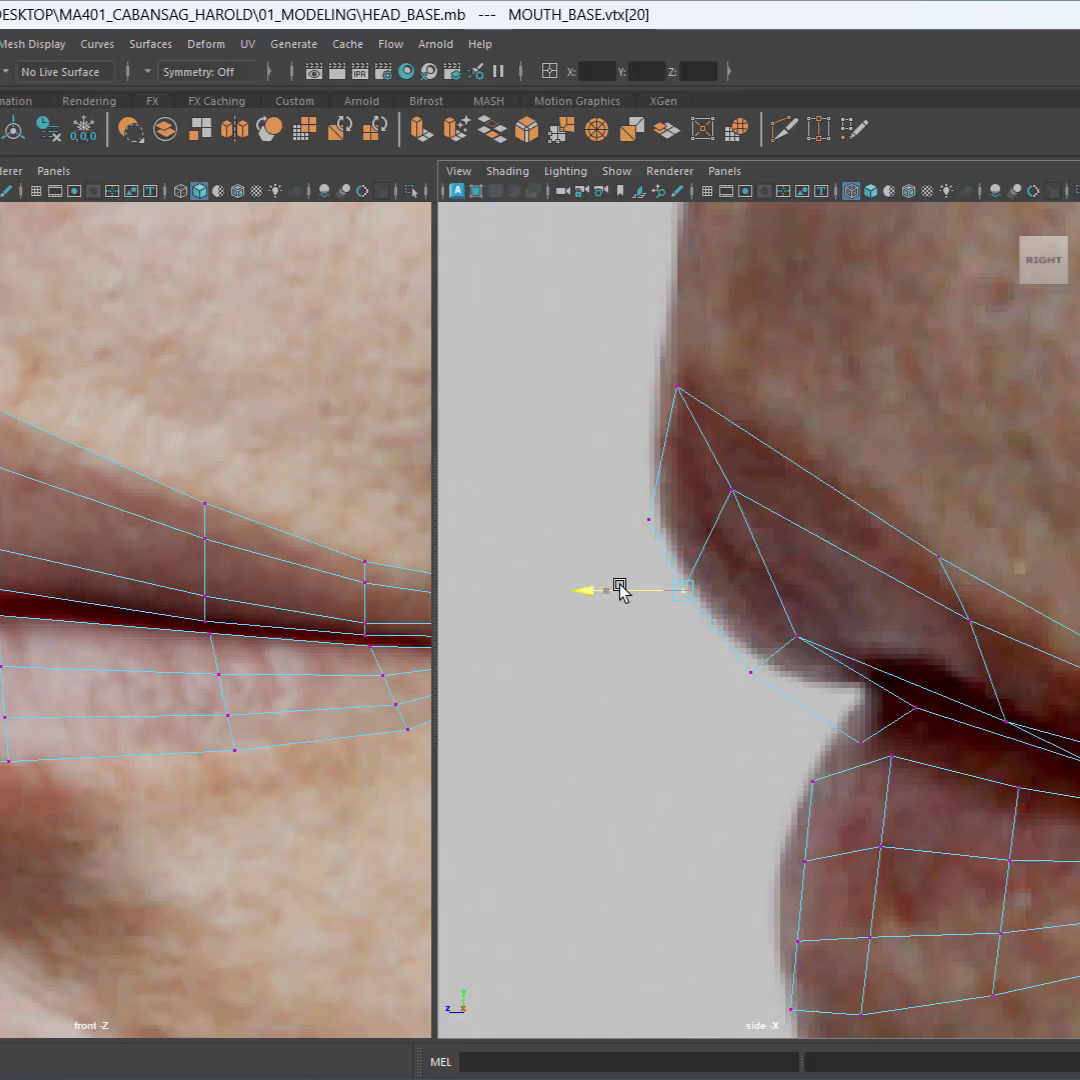
click(729, 502)
drag(657, 491, 651, 499)
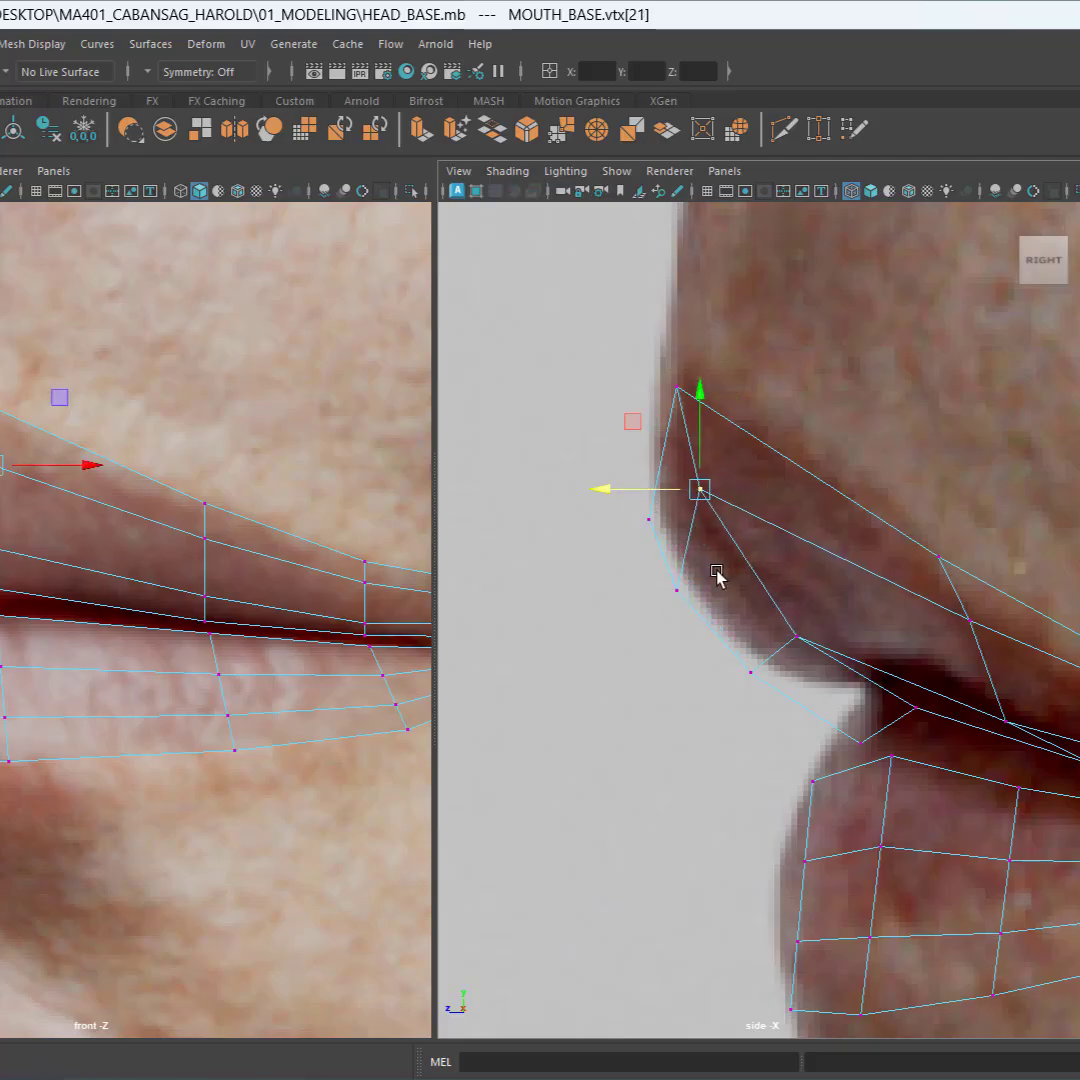
Step: Move the upper lip's third-column vertex below the outer border forward, and shift the one beneath it slightly forward and up
alt+middle_drag(716, 578, 694, 470)
click(835, 478)
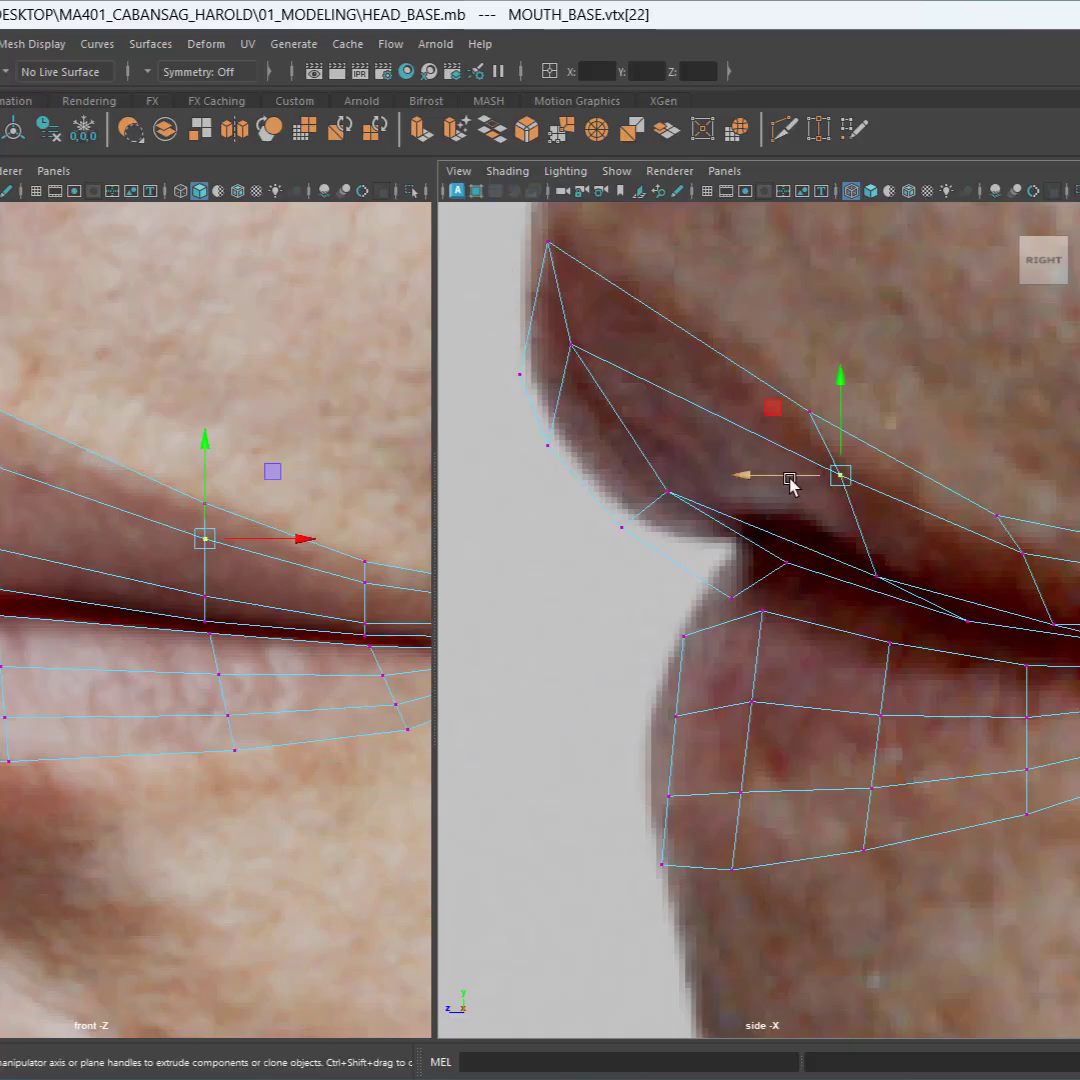
drag(790, 483, 762, 487)
click(872, 577)
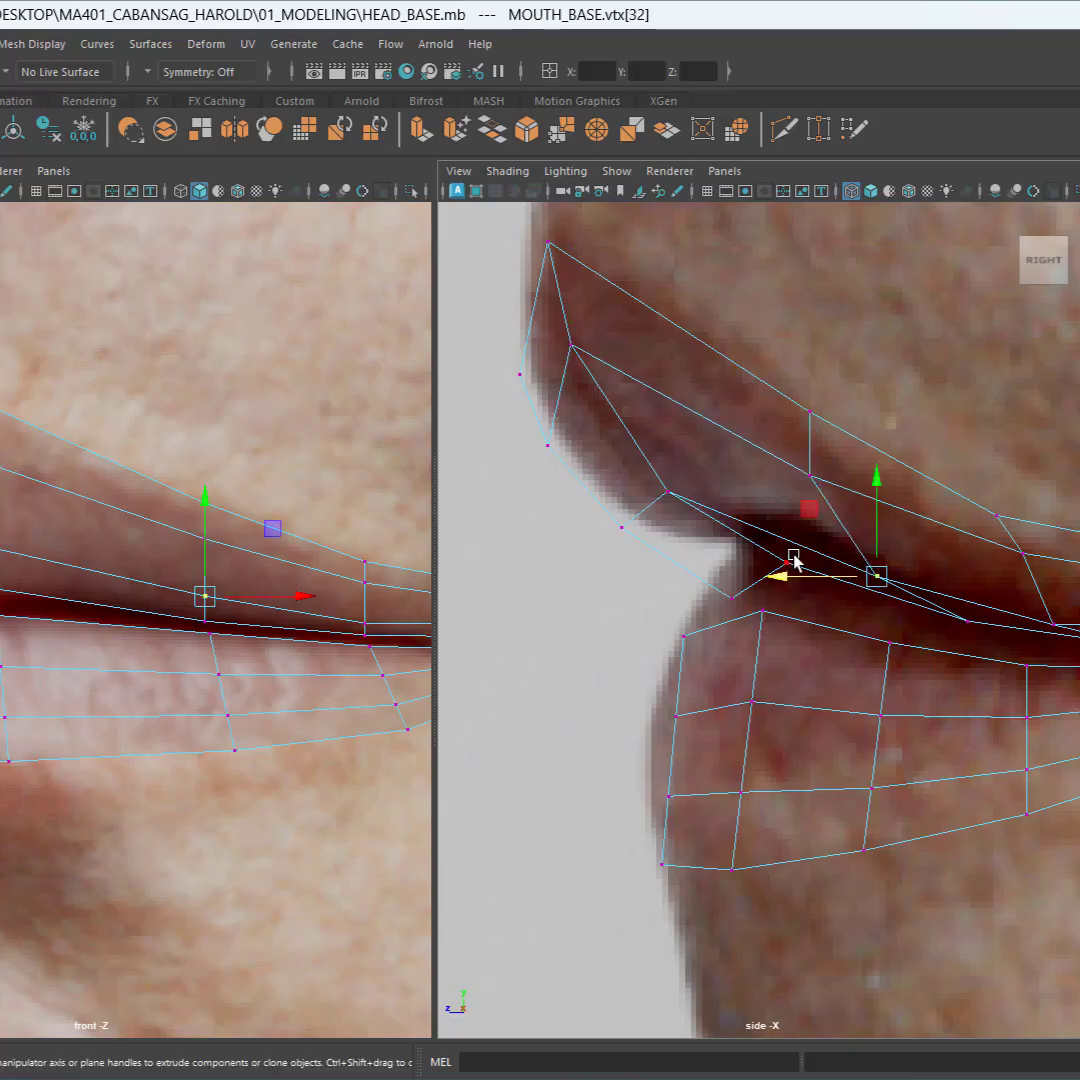
drag(868, 506, 863, 499)
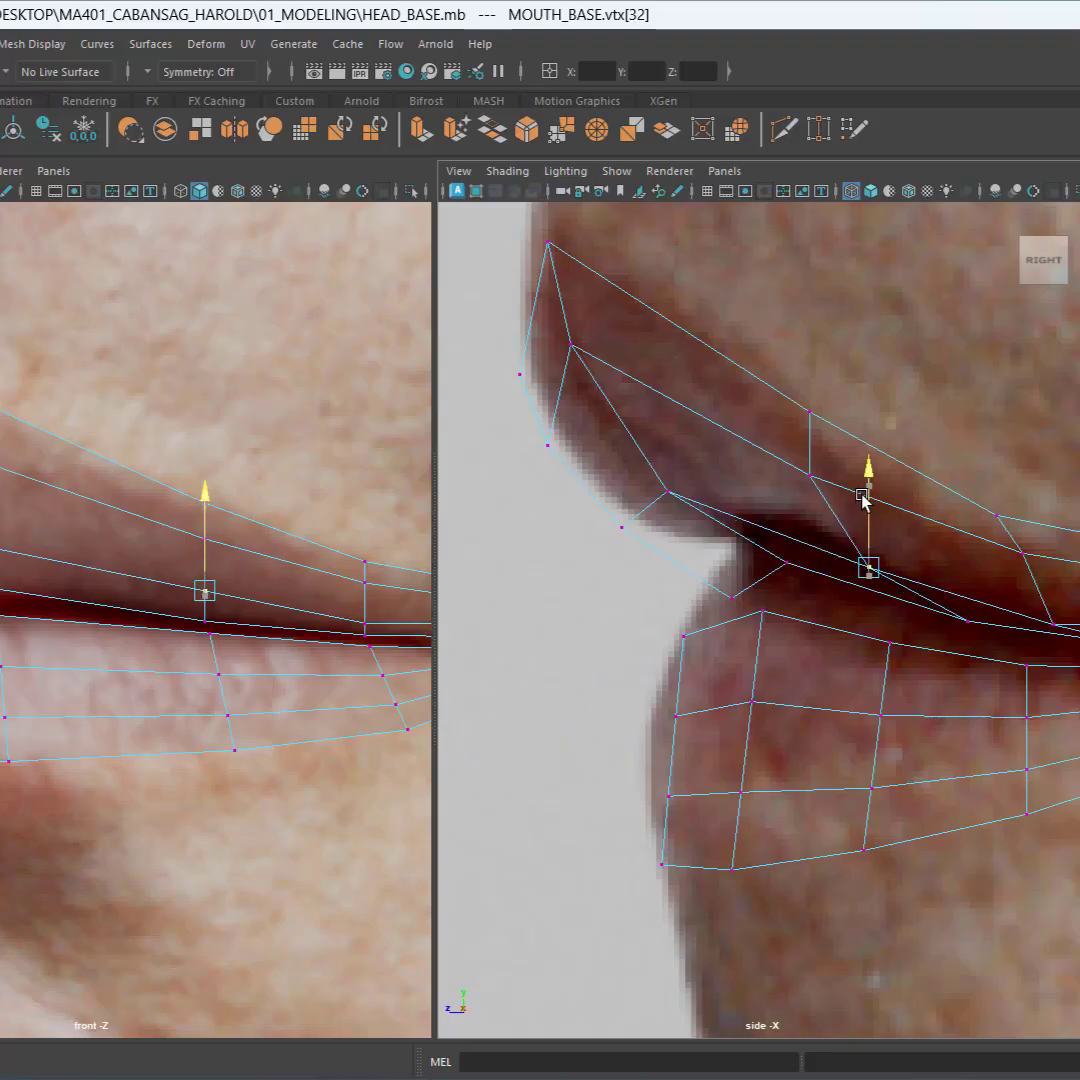
Step: Move the upper lip's fourth-column vertex below the outer border forward, and shift the one beneath it slightly forward and up
alt+middle_drag(780, 523, 565, 465)
click(812, 500)
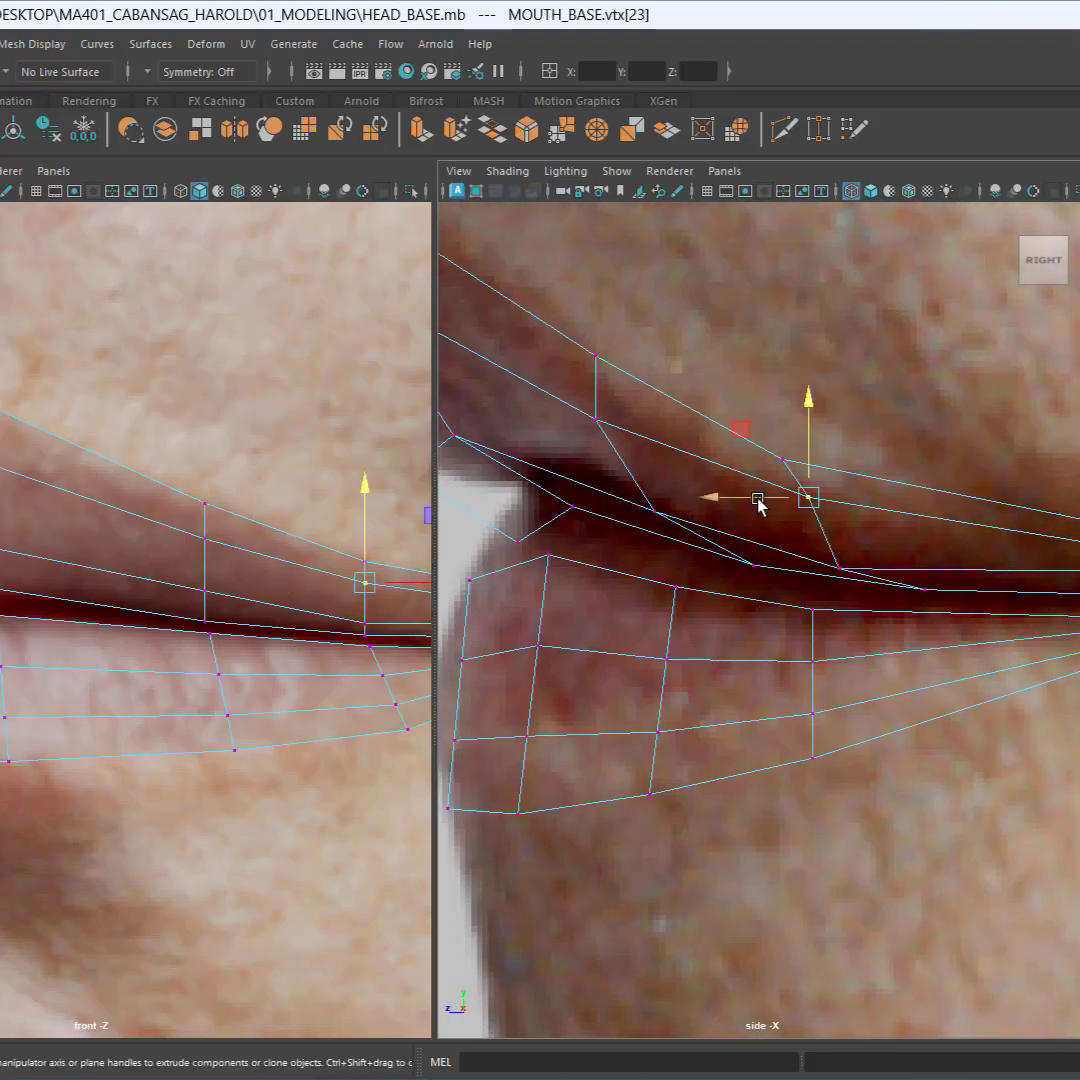
drag(758, 505, 735, 506)
click(842, 569)
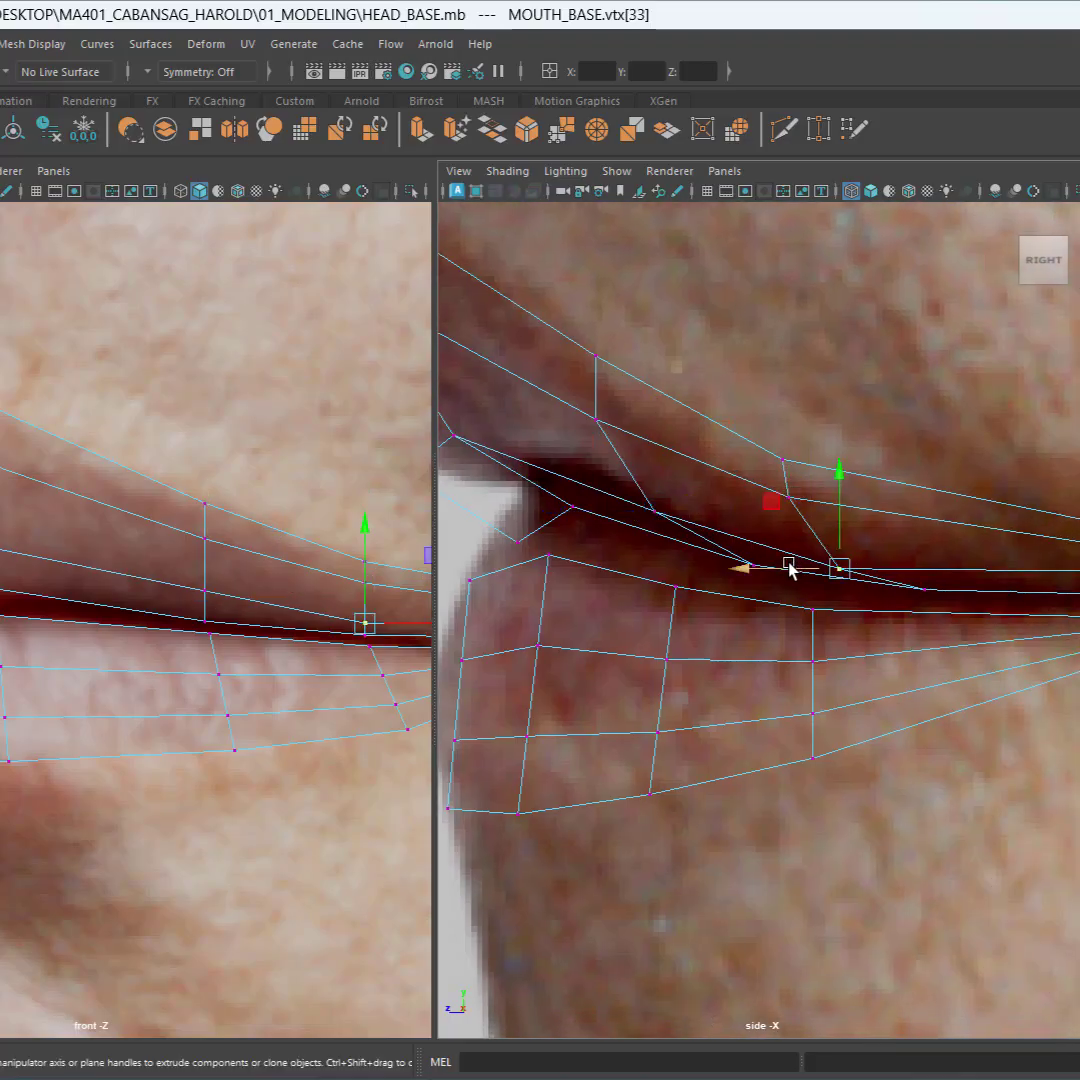
mouse_move(836, 548)
mouse_down()
mouse_move(839, 506)
mouse_move(852, 524)
mouse_up()
Step: Shift the two middle vertices of the upper lip's corner column forward in the side view, adjust the upper one, and clear the selection
scroll(897, 562, down, 5)
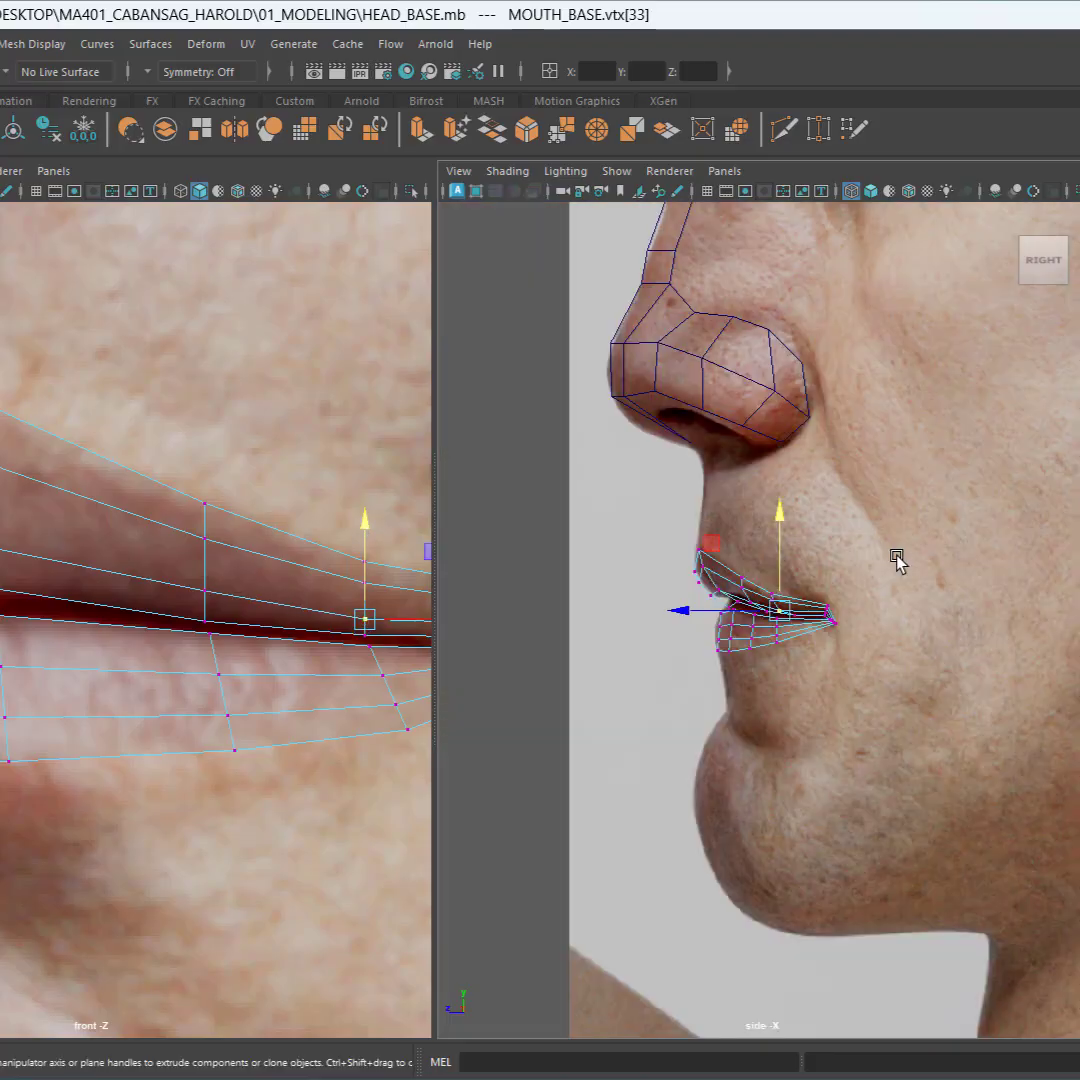
scroll(897, 562, up, 8)
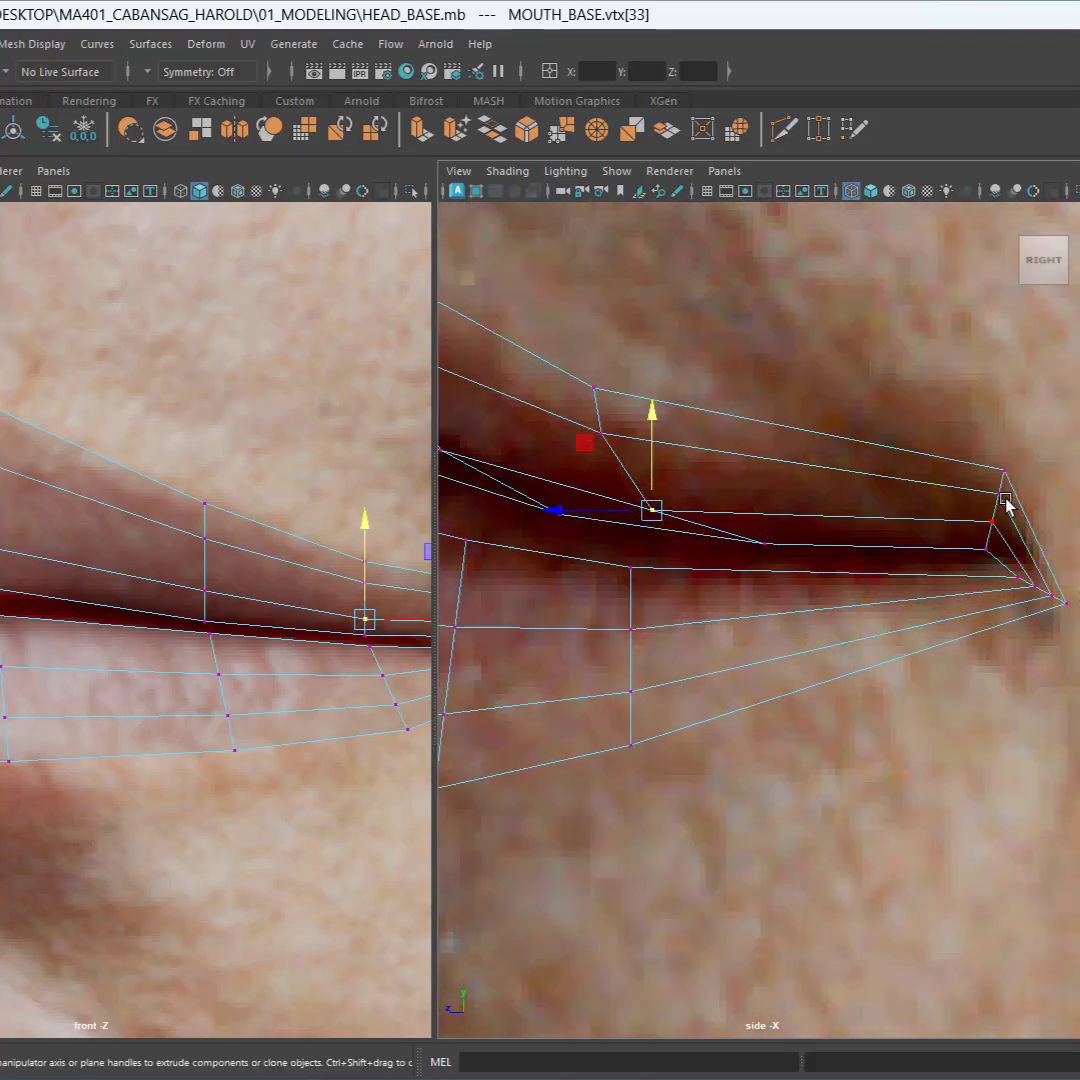
click(1003, 497)
shift+click(992, 525)
mouse_move(936, 511)
mouse_down()
mouse_move(922, 510)
mouse_move(933, 497)
mouse_up()
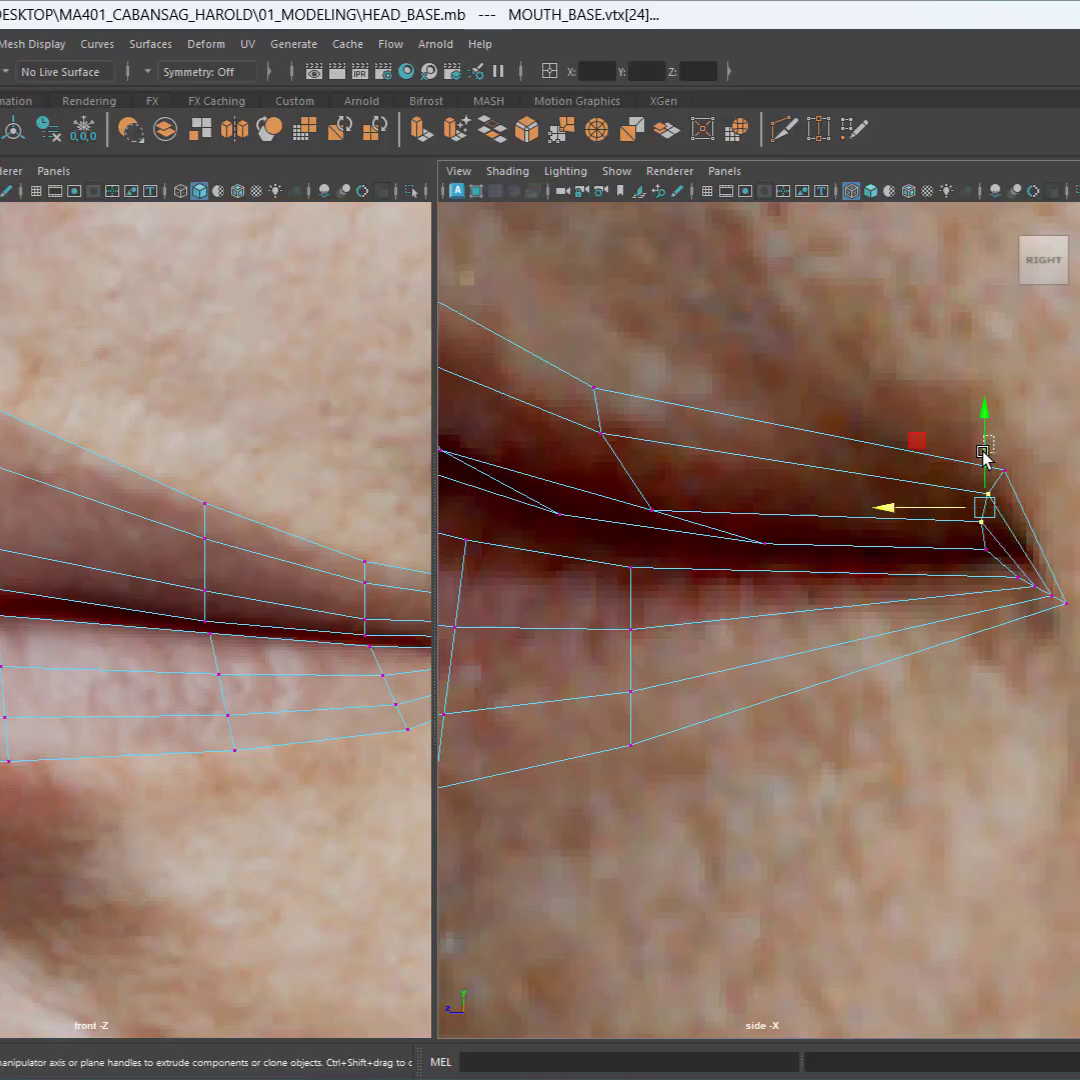
click(1007, 511)
click(990, 494)
drag(986, 434, 946, 480)
click(1003, 470)
click(903, 400)
Step: Maximize the front view and frame the whole half-lip mesh with no vertices selected
scroll(842, 563, down, 8)
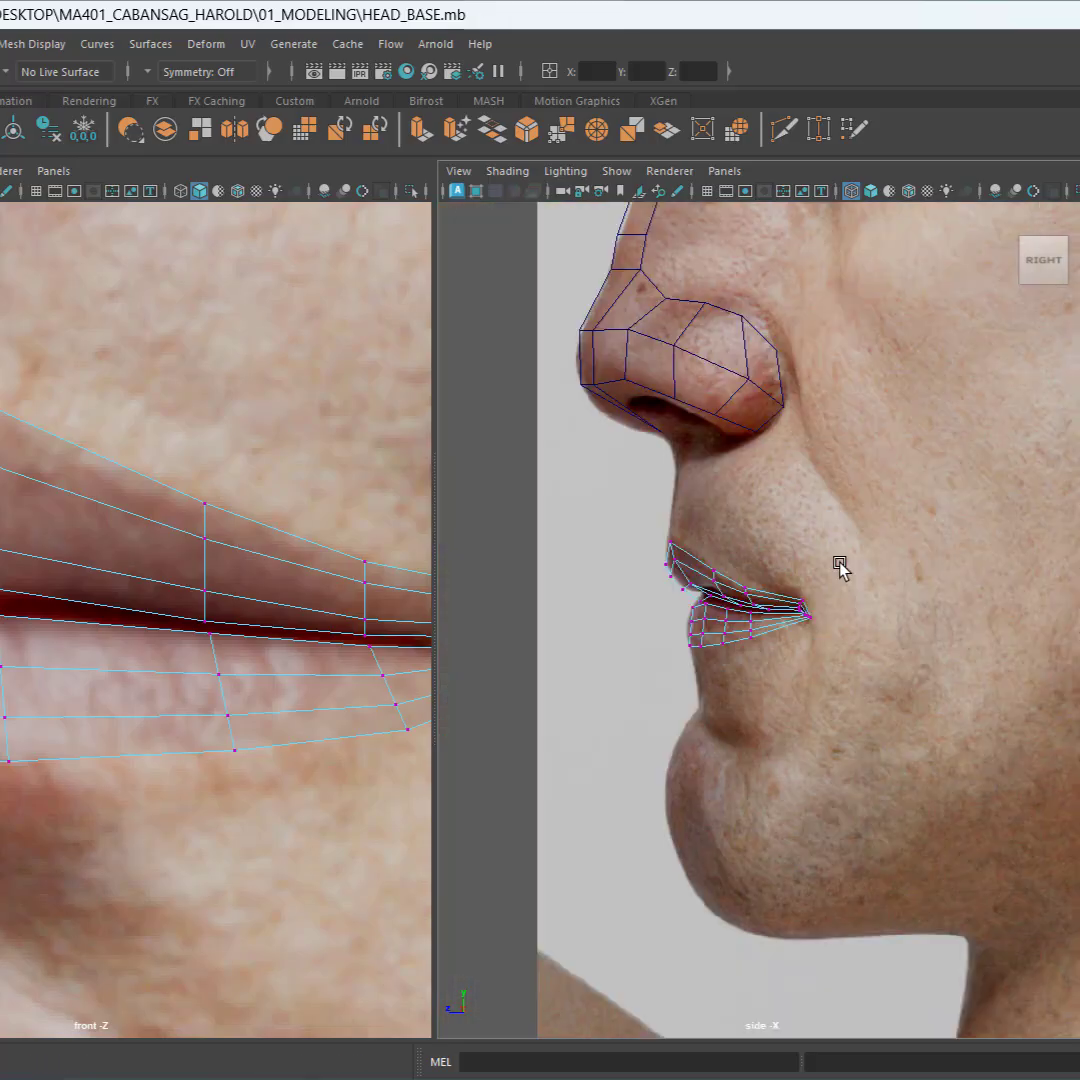
scroll(782, 655, up, 3)
drag(254, 571, 148, 481)
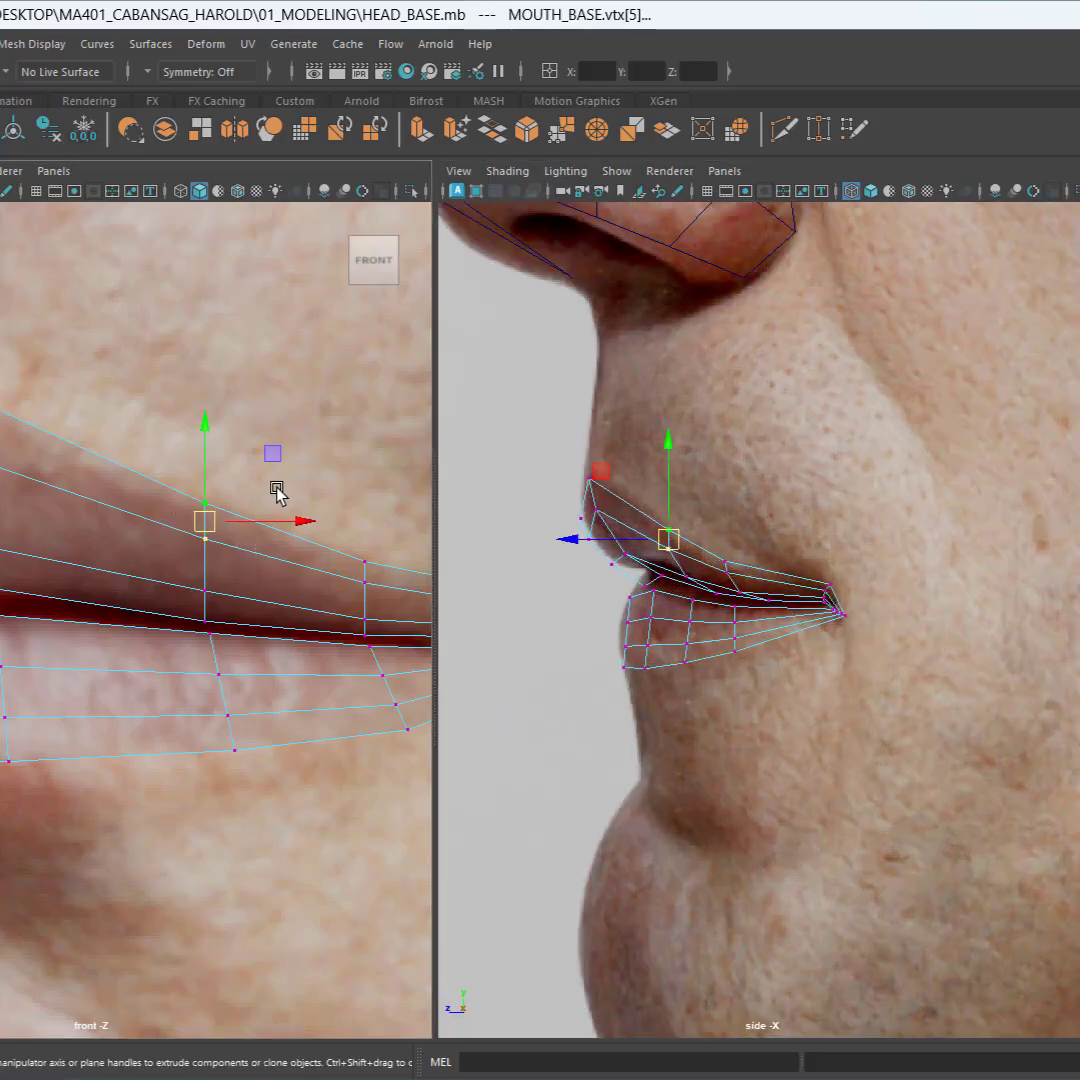
click(267, 400)
scroll(268, 508, up, 2)
key(space)
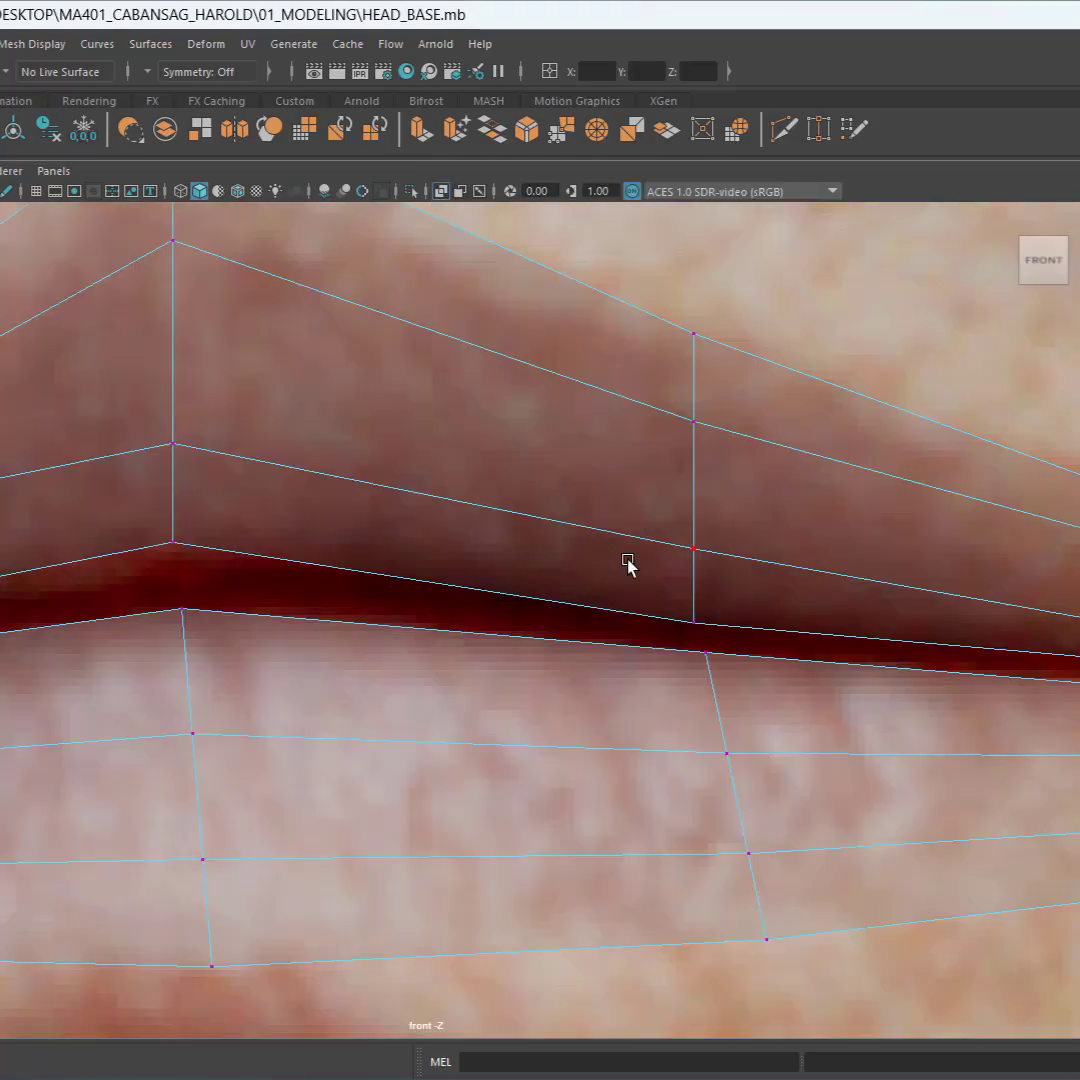
scroll(430, 610, down, 5)
scroll(473, 594, up, 2)
scroll(473, 594, up, 3)
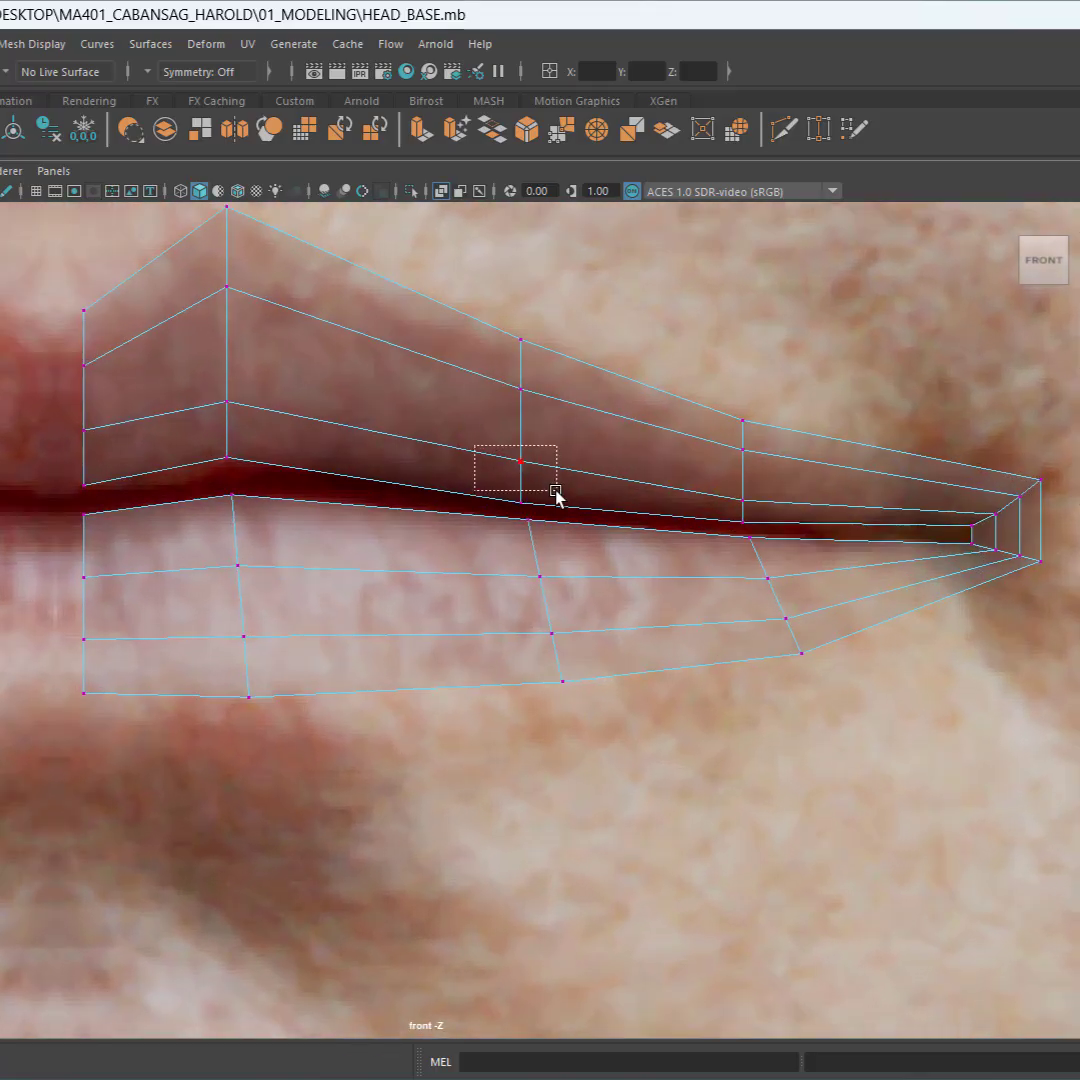
Step: Set the transform constraint to Edge Slide and slide the two lower vertices of the upper lip's third column slightly toward the mouth corner
drag(565, 510, 565, 510)
alt+middle_drag(646, 465, 766, 652)
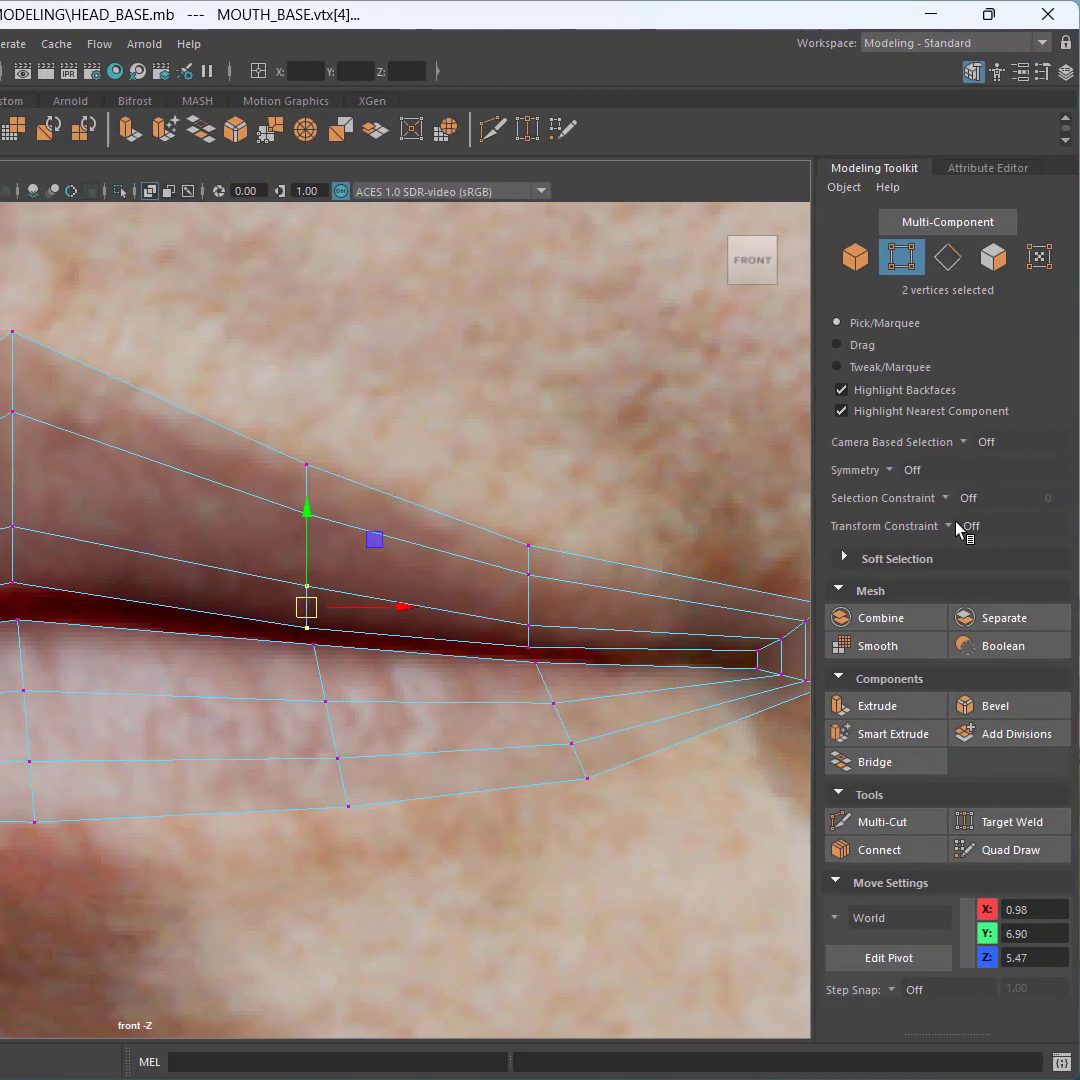
click(959, 527)
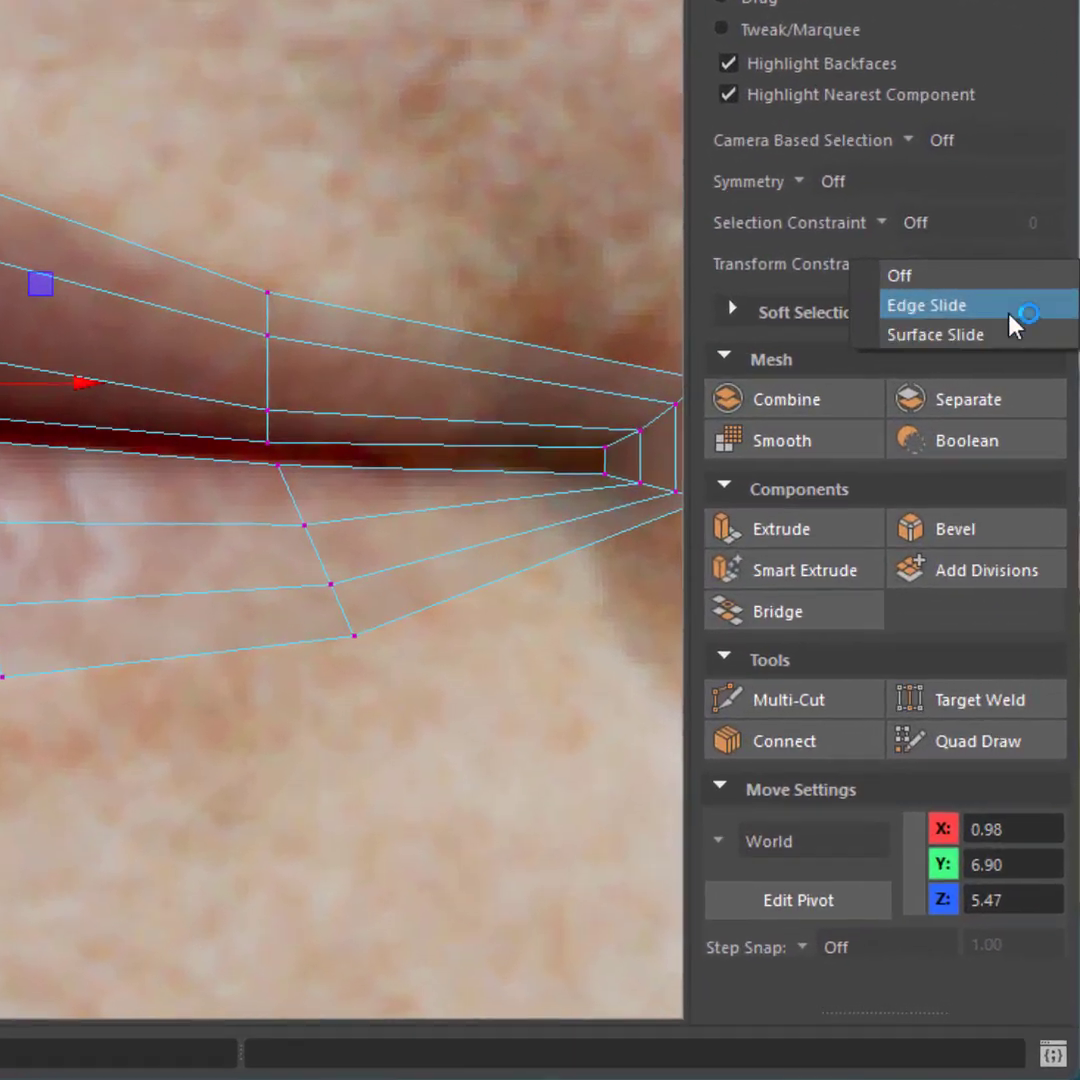
click(1030, 556)
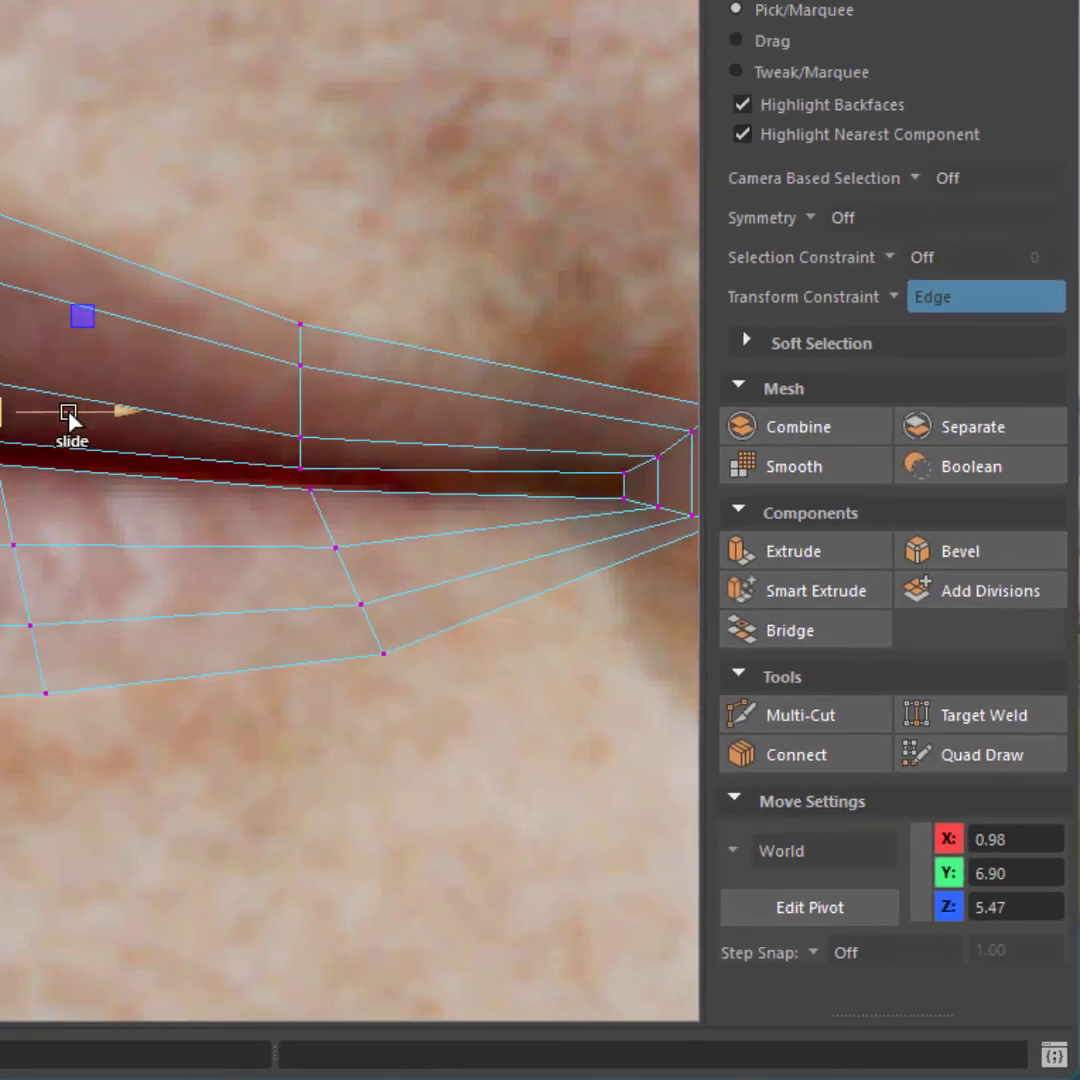
drag(70, 415, 378, 609)
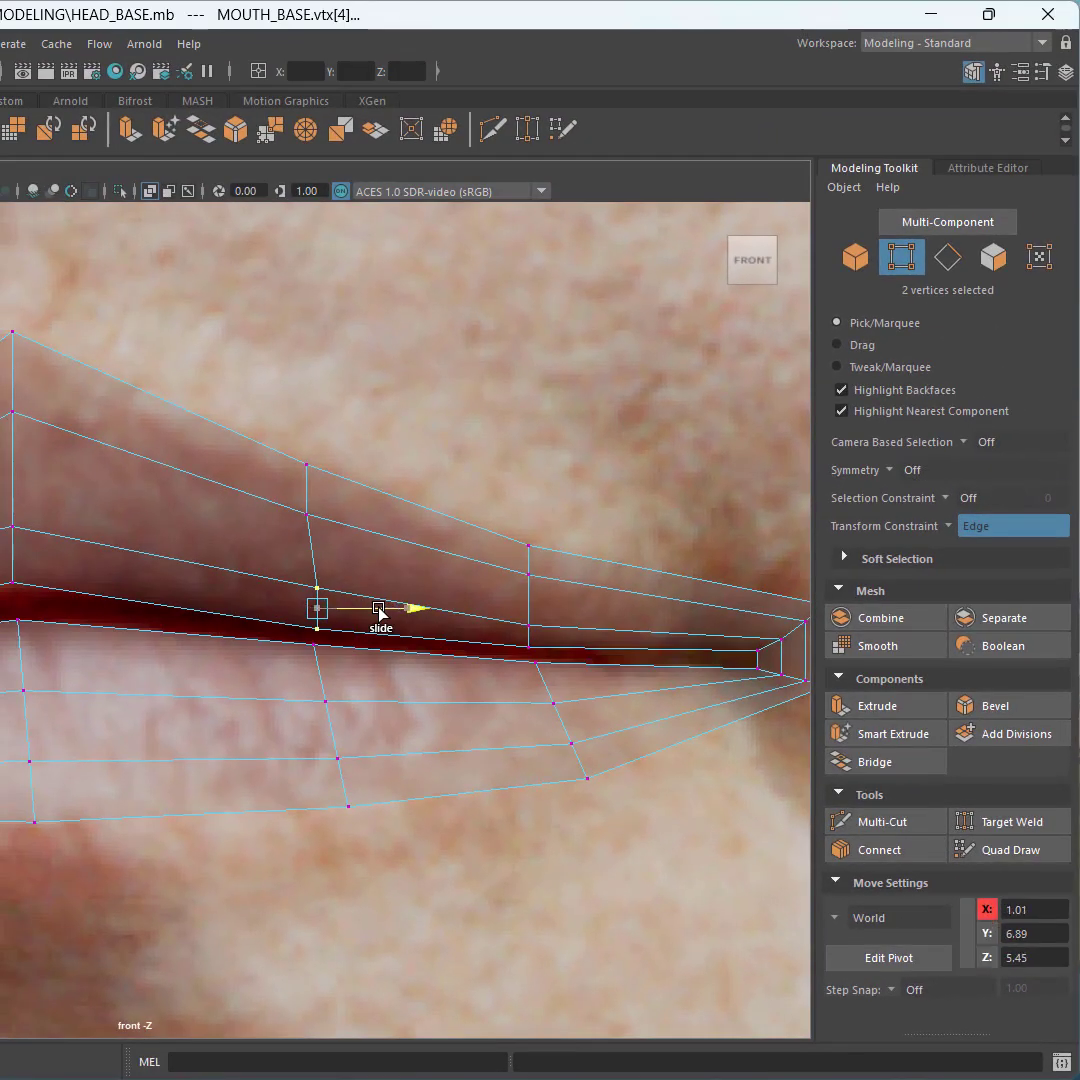
Step: Slide the two middle vertices of the upper lip's third column individually toward the centre so the column curves gently
click(318, 617)
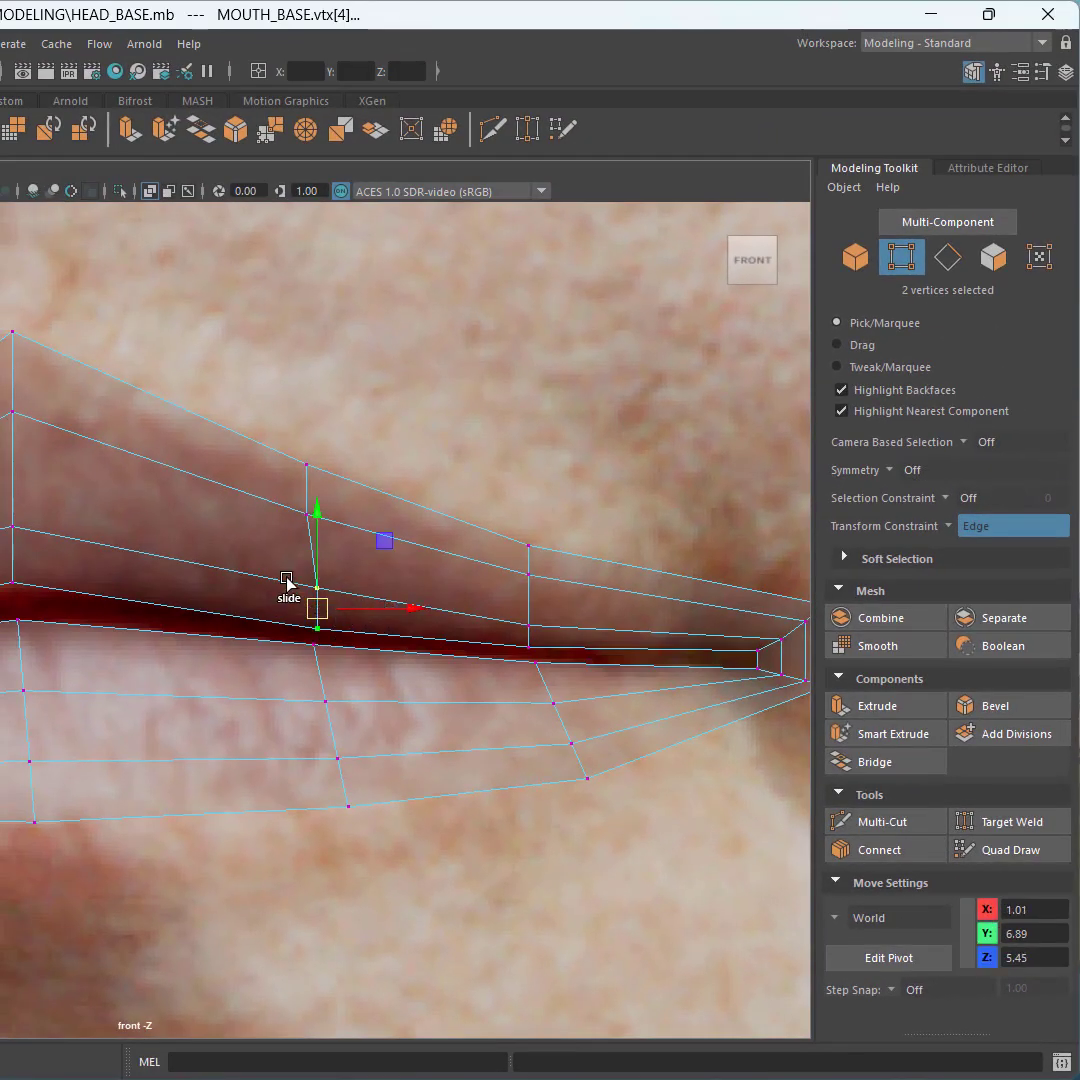
click(316, 587)
drag(374, 600, 352, 590)
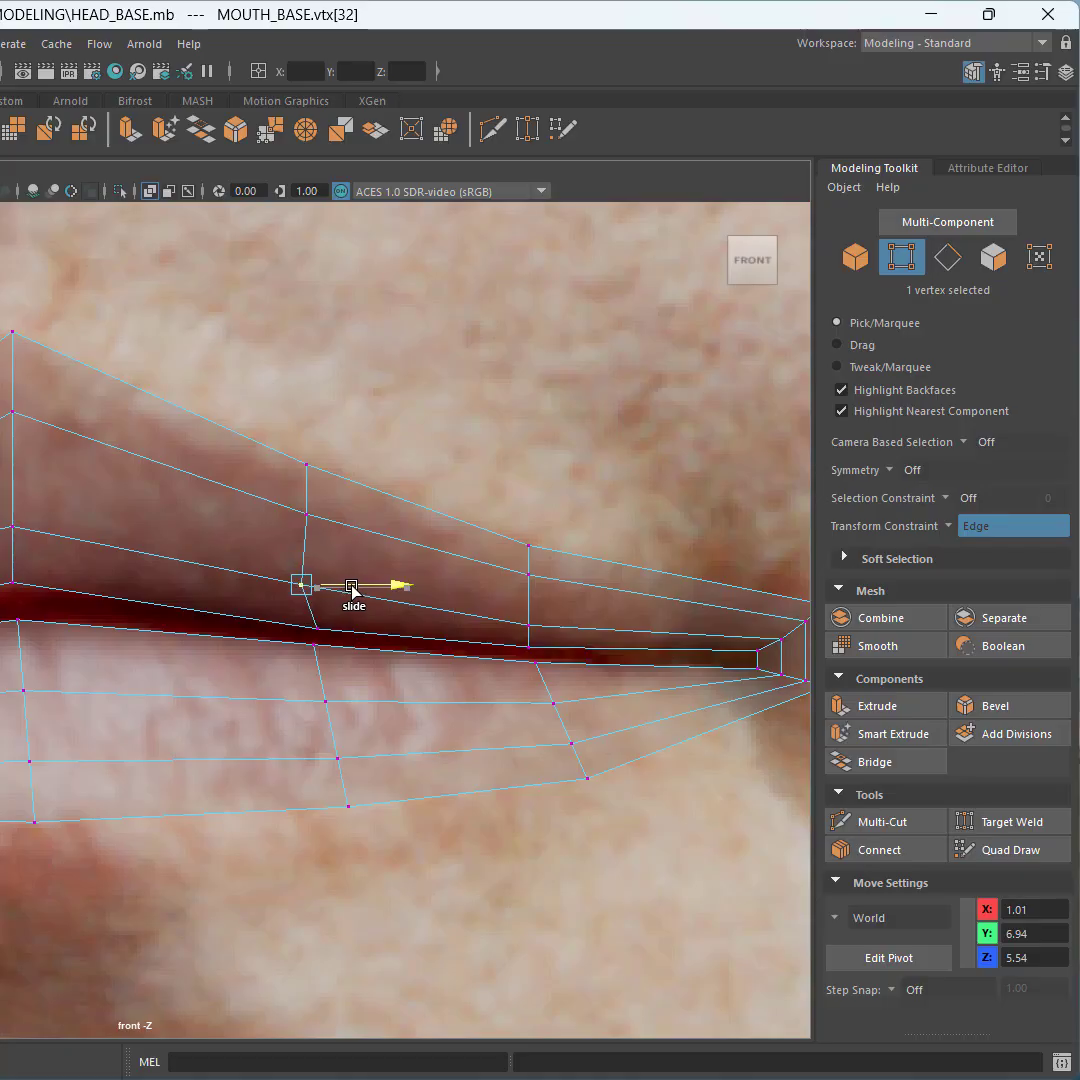
click(305, 513)
drag(356, 521, 369, 473)
click(306, 464)
scroll(385, 588, down, 5)
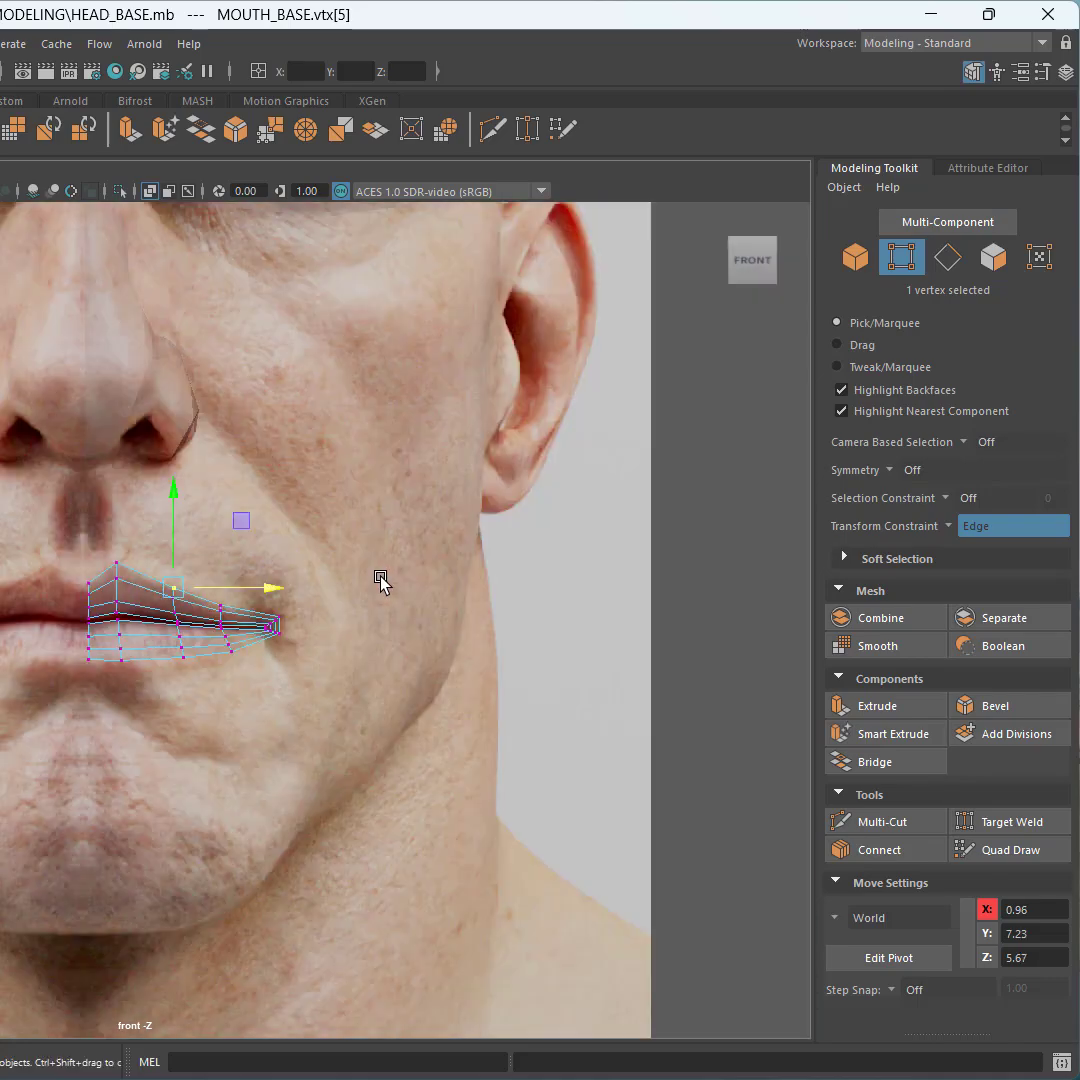
Step: Slide the upper lip's second-column middle vertices toward the mouth corner and that column's inner border vertex toward the centre
scroll(241, 574, up, 8)
click(69, 519)
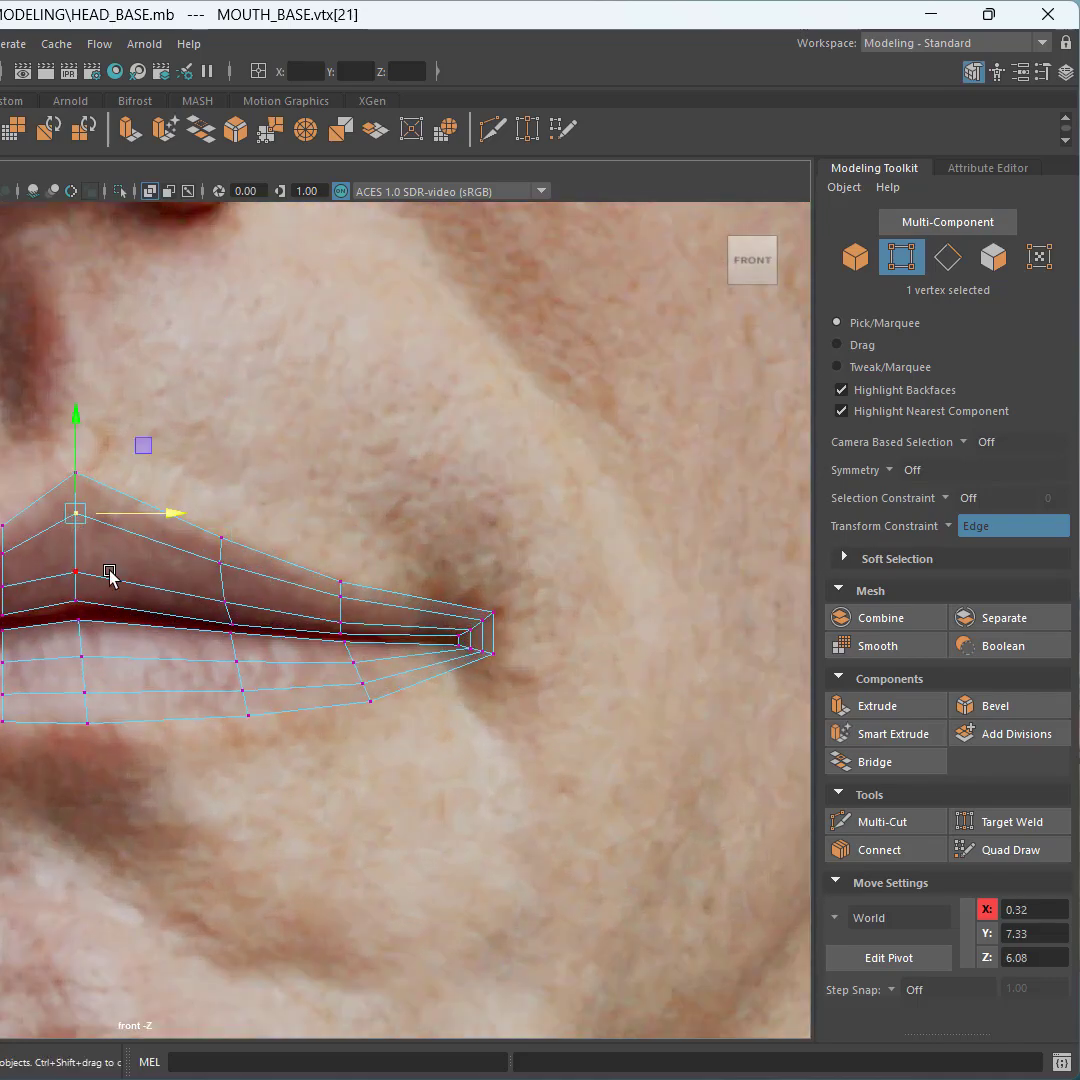
scroll(108, 574, up, 2)
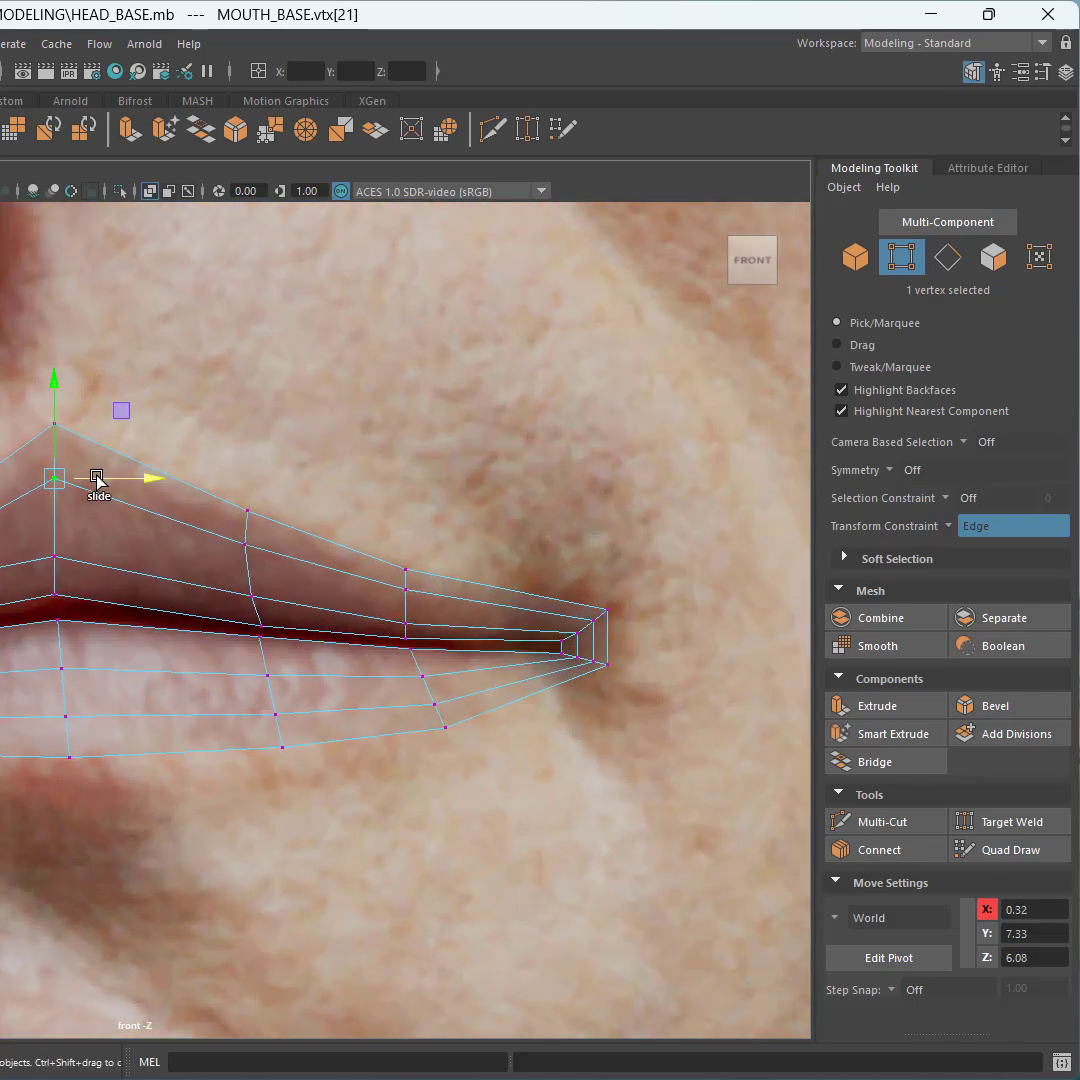
click(70, 563)
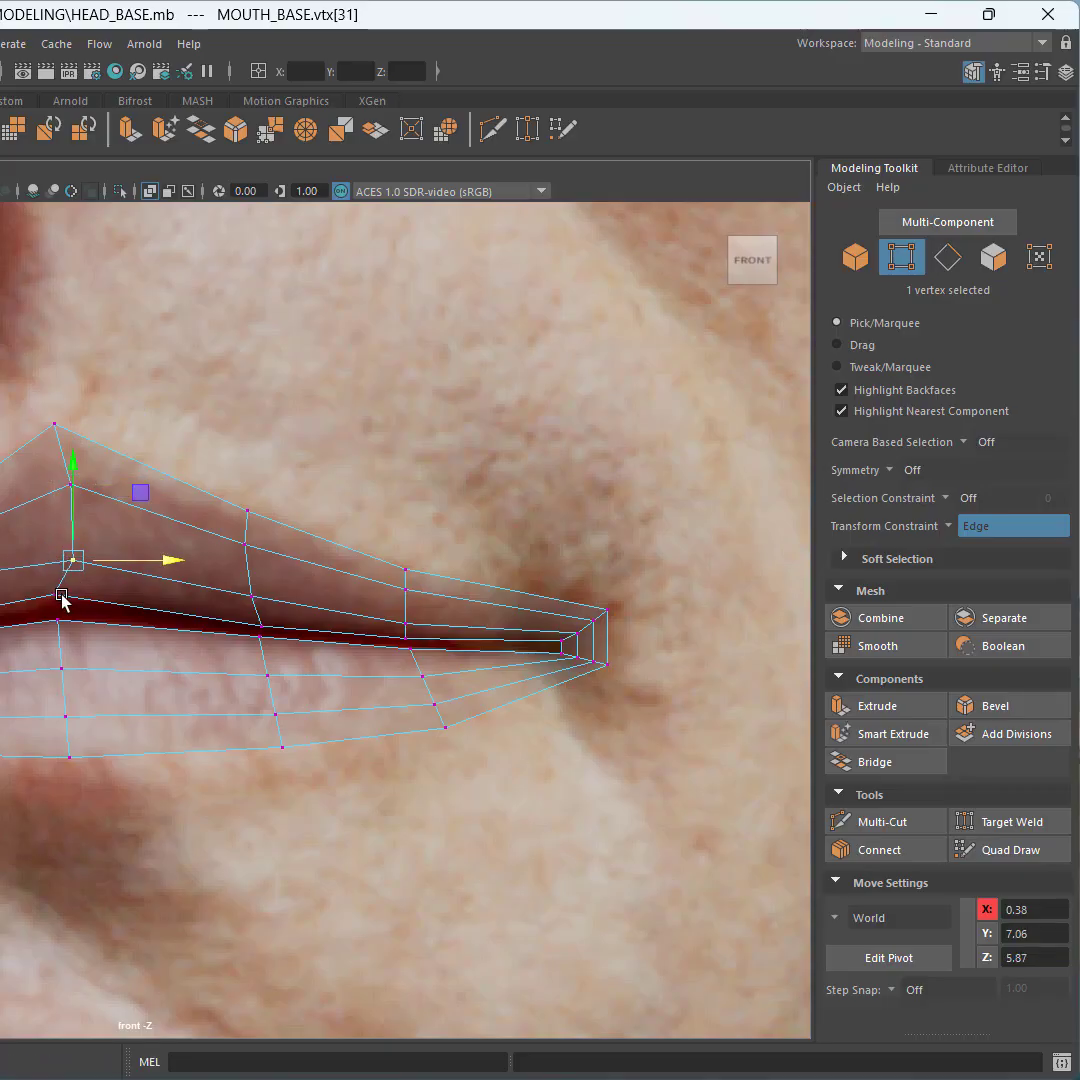
click(57, 594)
drag(135, 600, 120, 599)
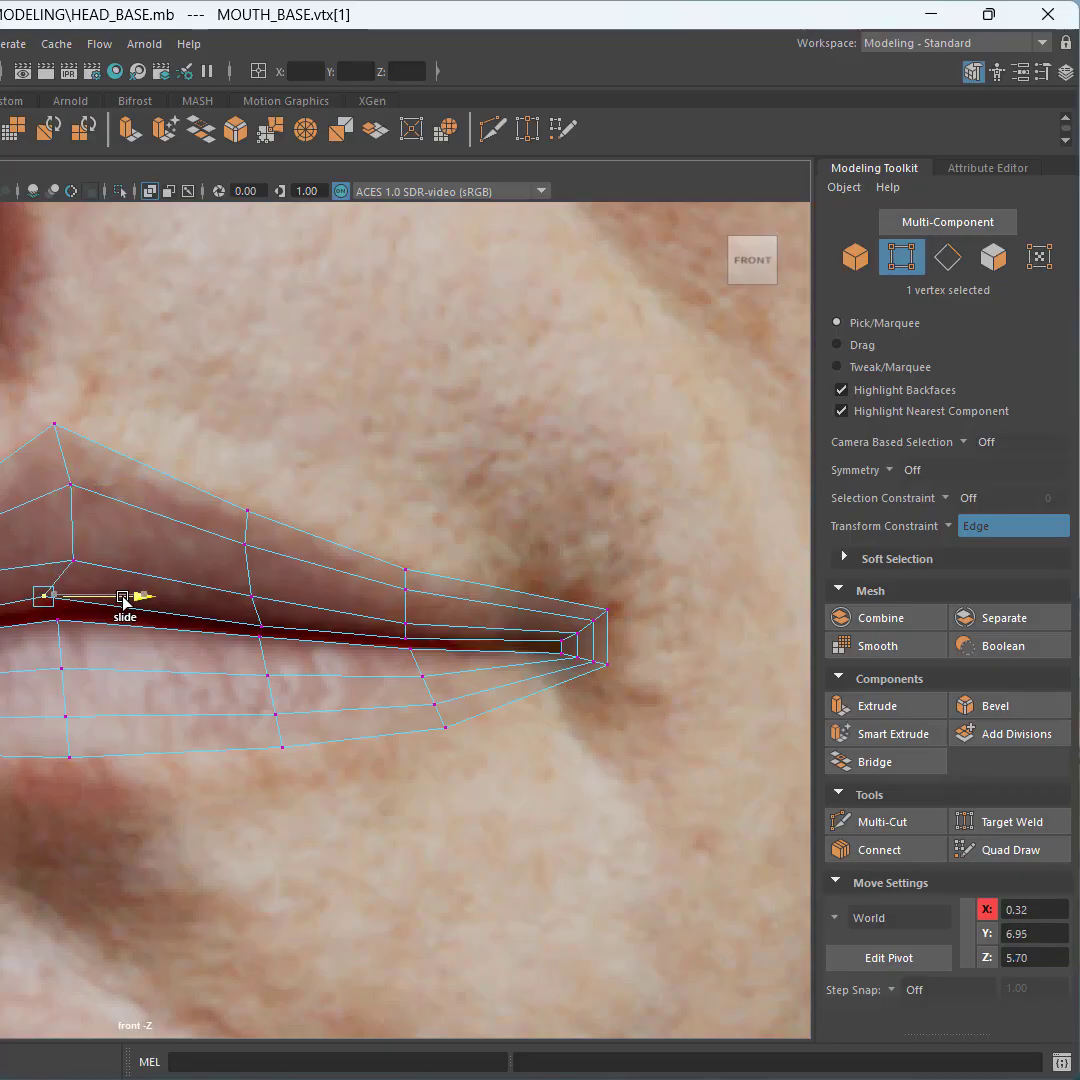
Step: Slide the second column's two middle vertices further outward to X 0.40, and select the third column's vertex below the outer border
click(78, 560)
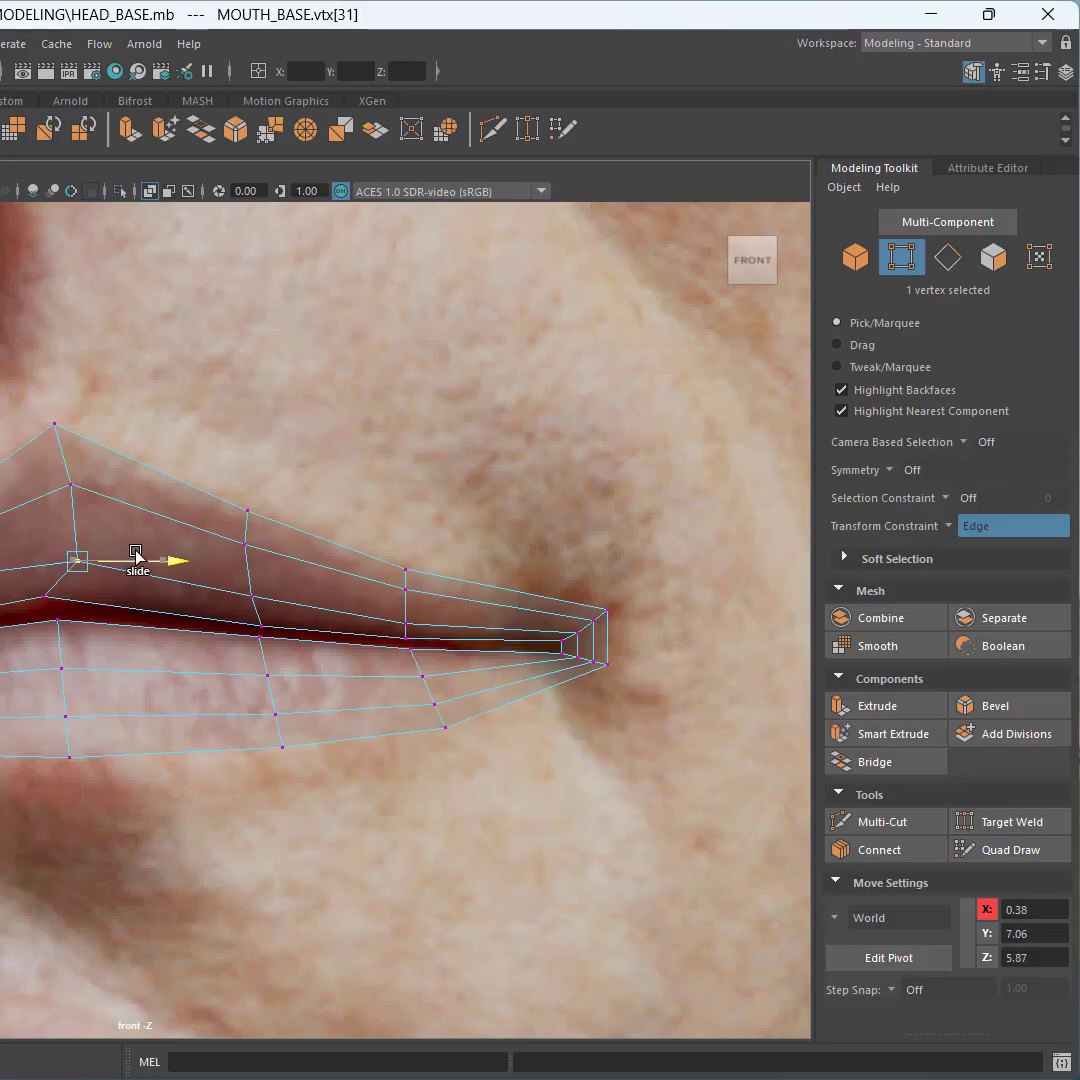
drag(136, 555, 136, 557)
click(75, 484)
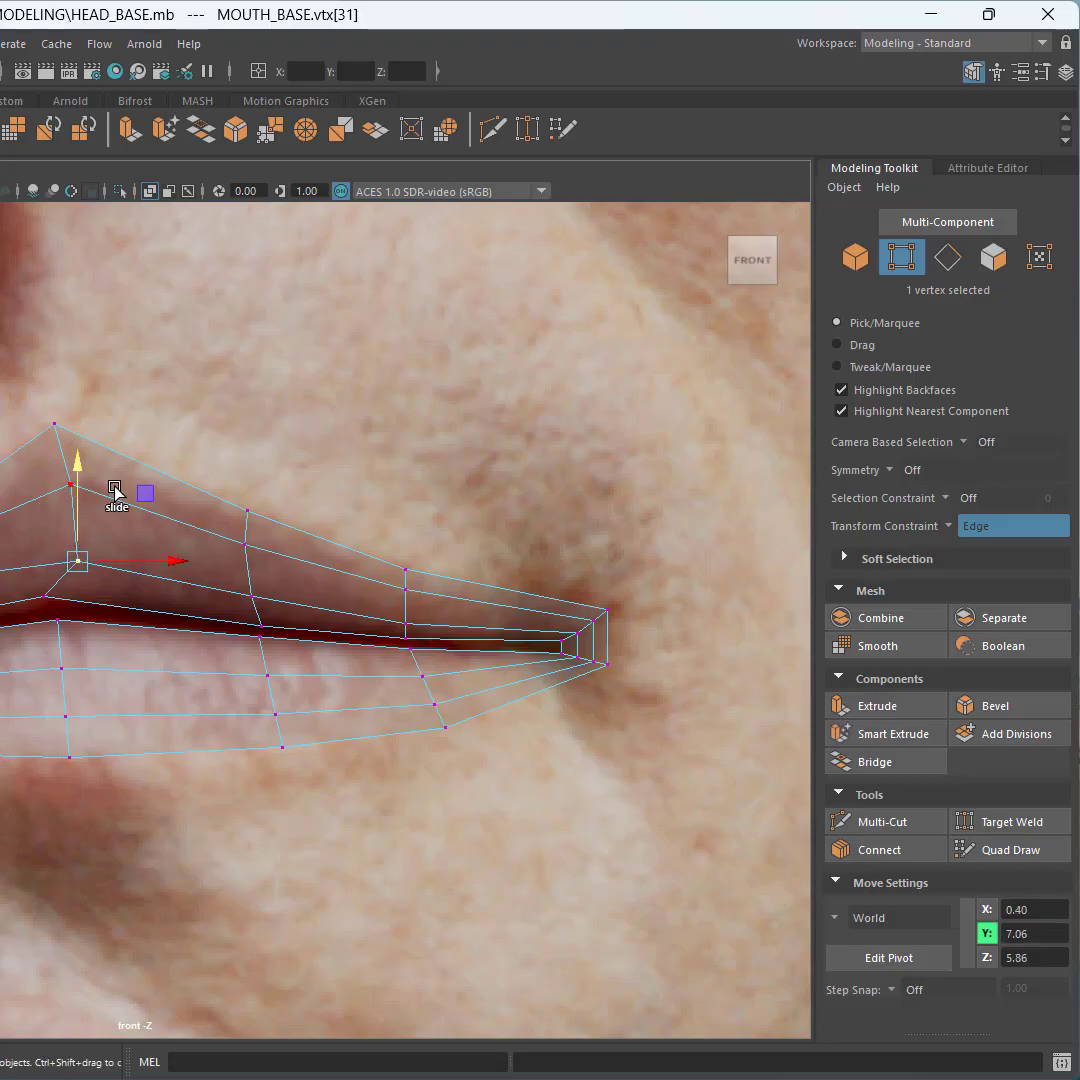
drag(129, 486, 146, 530)
click(246, 545)
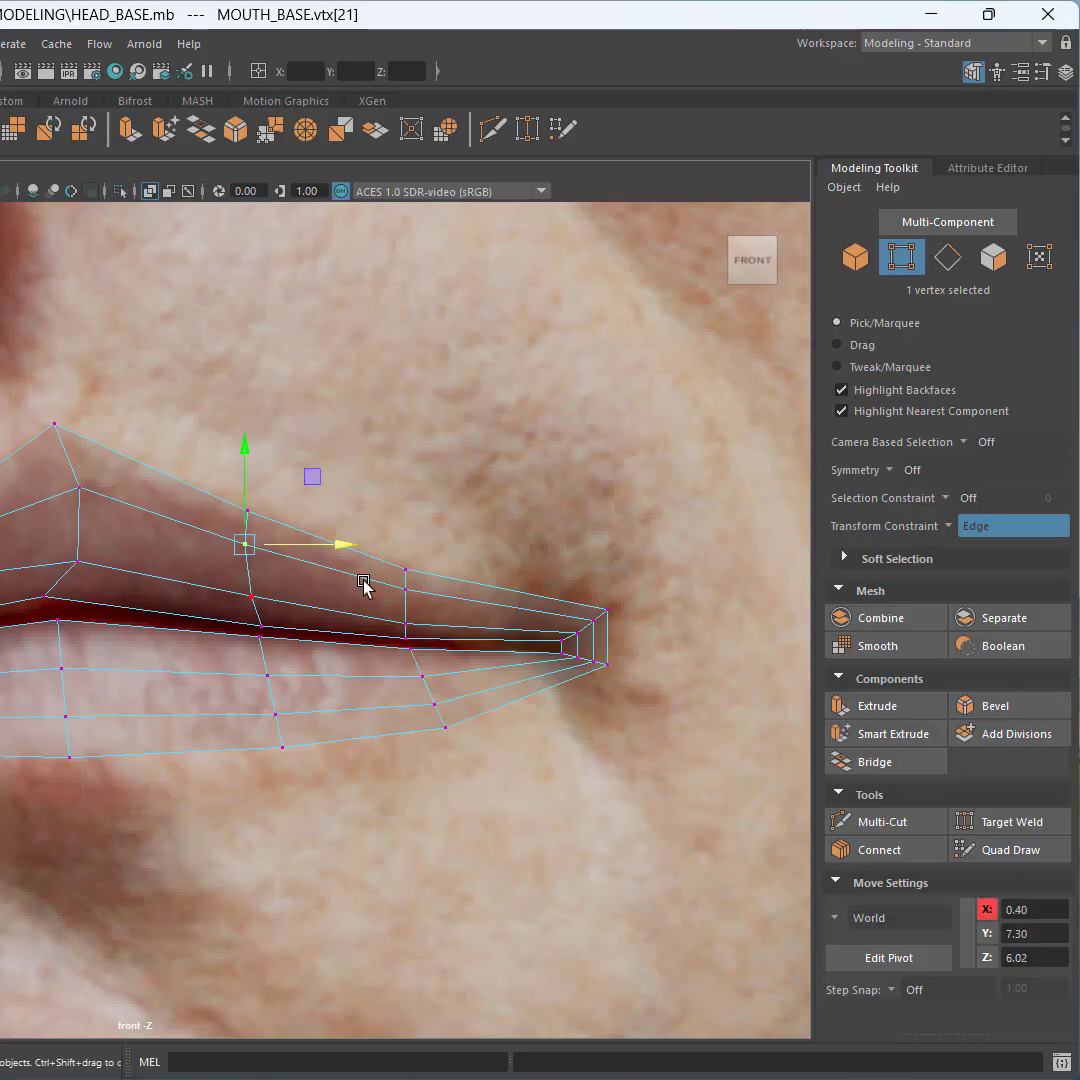
Step: Slide the two middle vertices and the outer border vertex of the upper lip's fourth column slightly toward the centre
scroll(376, 588, up, 2)
alt+middle_drag(401, 595, 224, 532)
scroll(245, 515, up, 2)
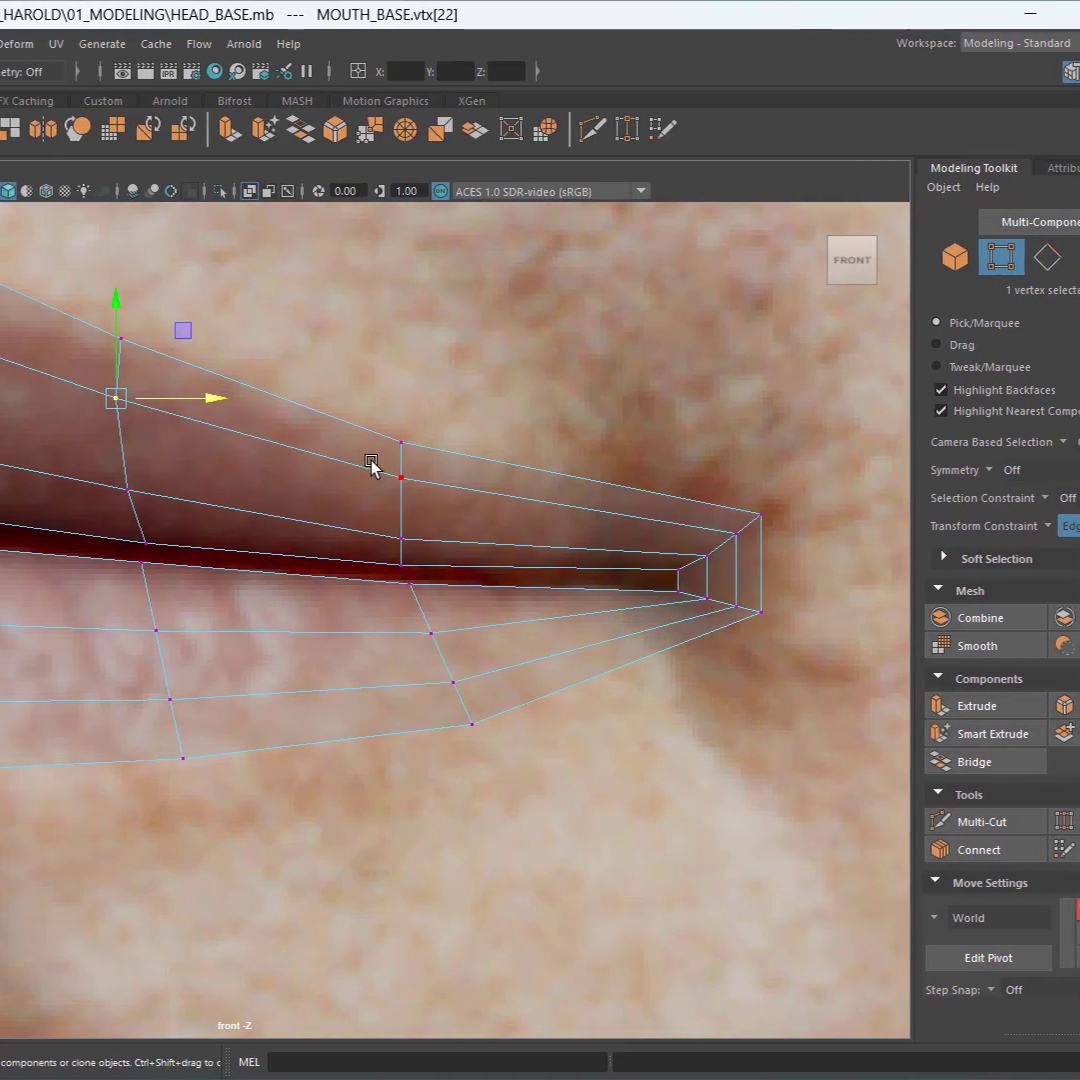
drag(463, 557, 486, 512)
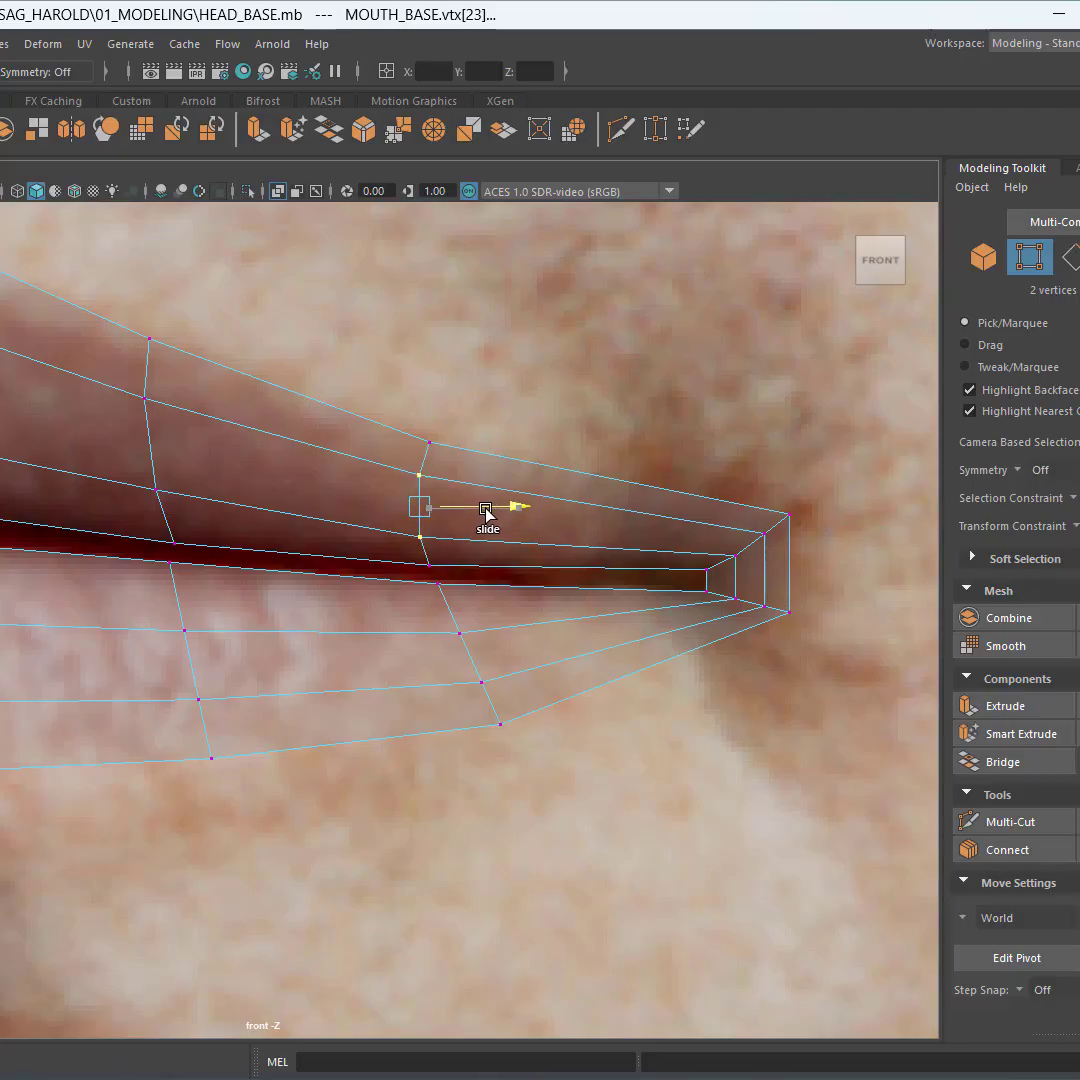
mouse_move(492, 427)
mouse_down()
mouse_move(410, 454)
mouse_move(476, 437)
mouse_up()
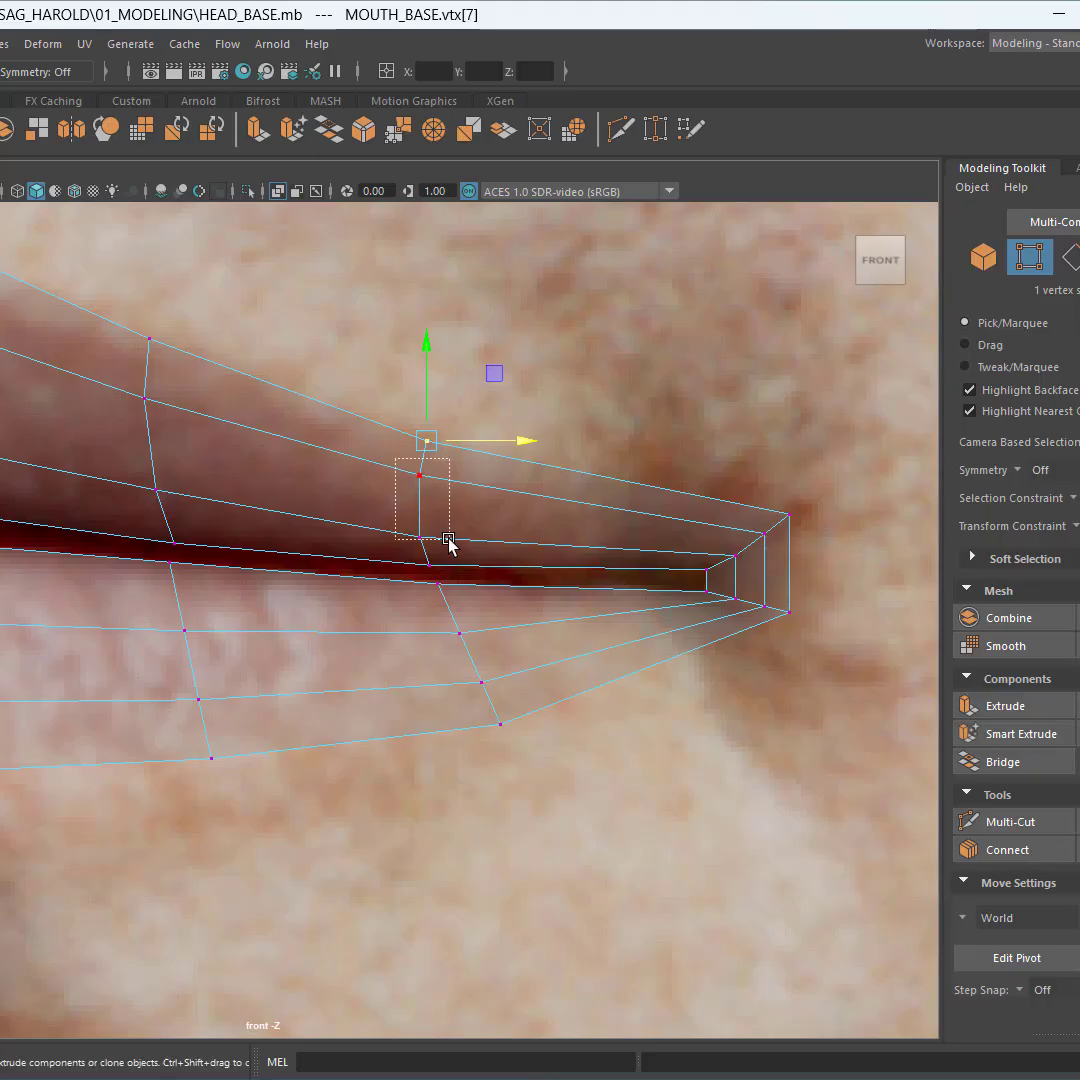
Step: Slide the two middle vertices of the upper lip's fourth and third columns toward the mouth corner, then clear the selection
drag(448, 540, 524, 525)
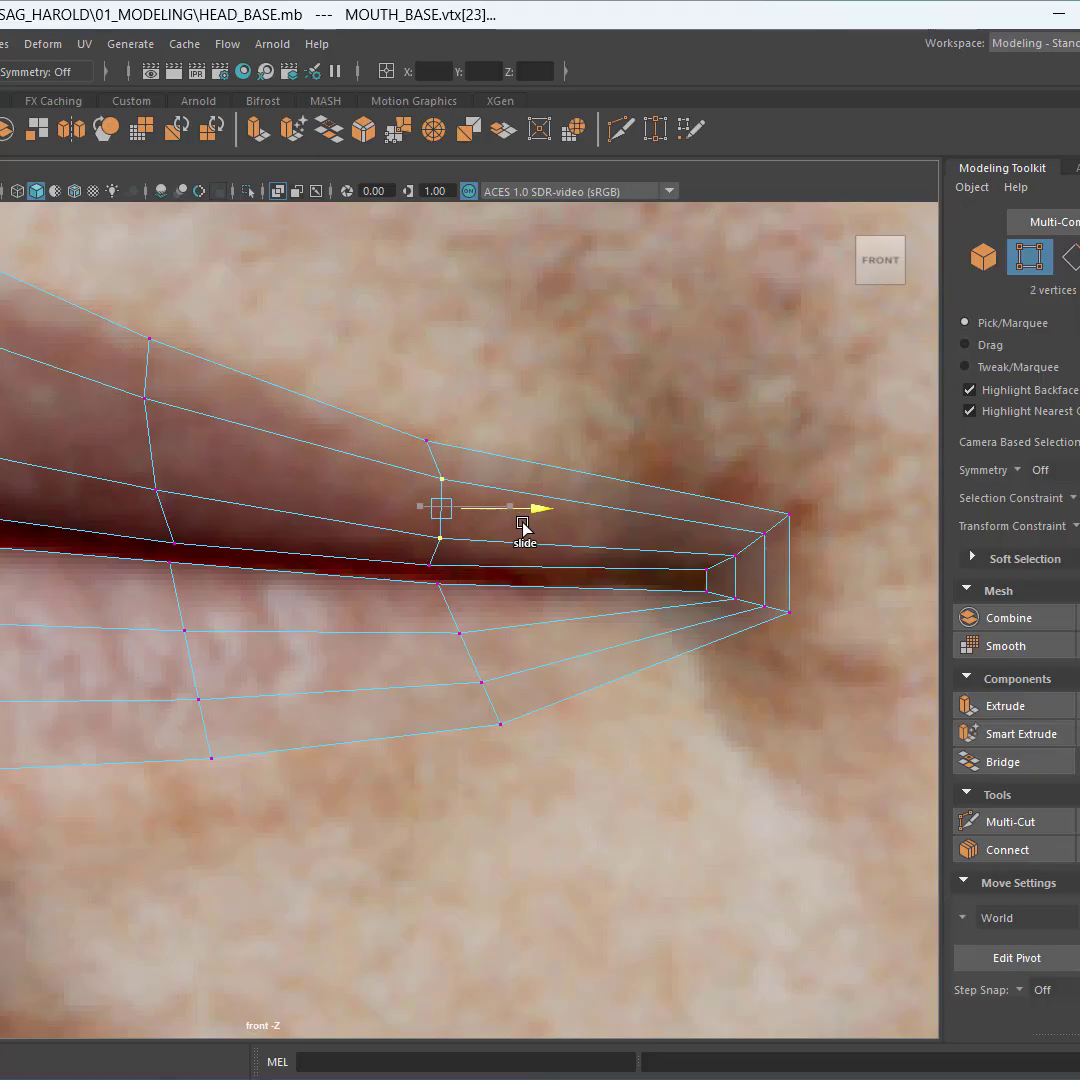
drag(101, 386, 256, 451)
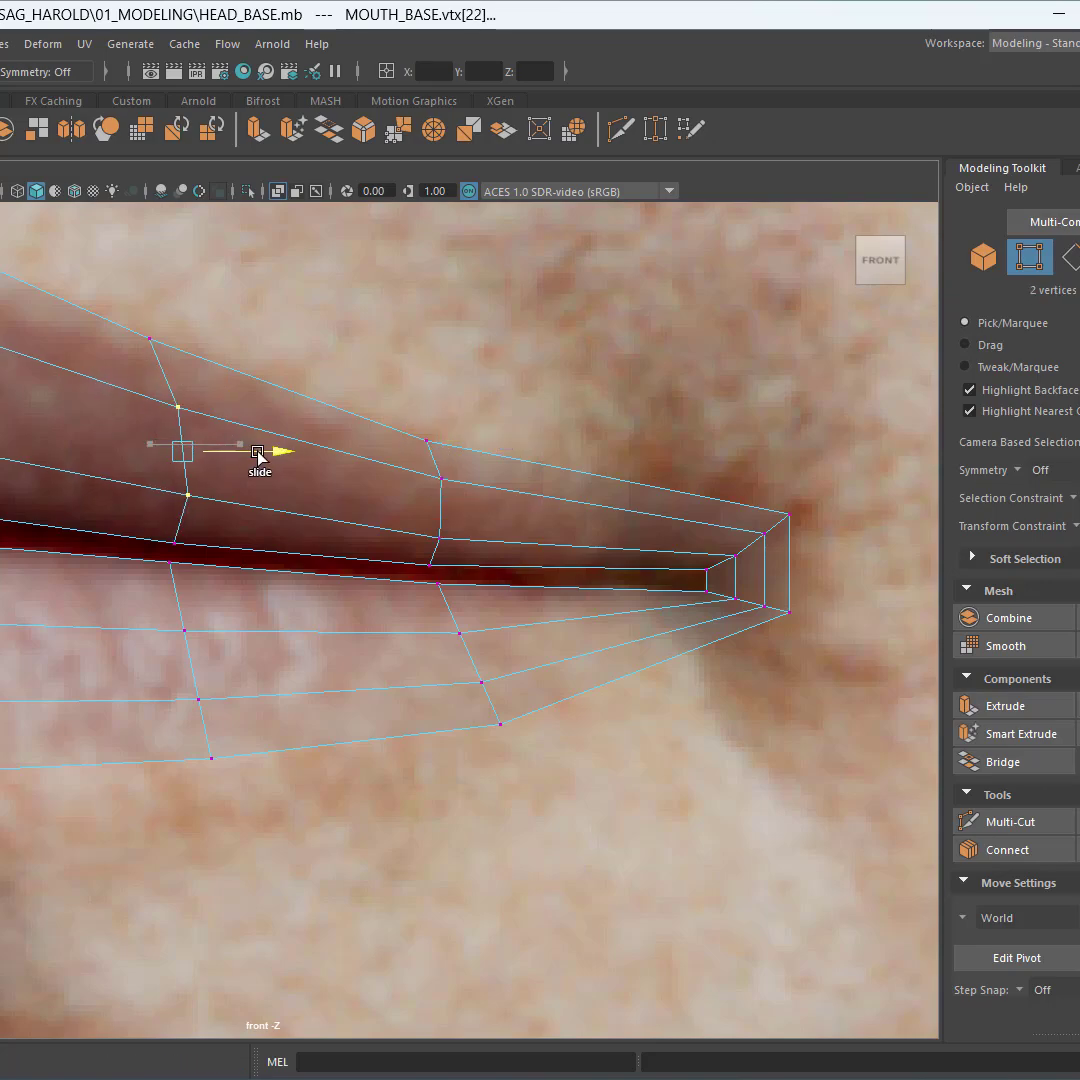
click(257, 325)
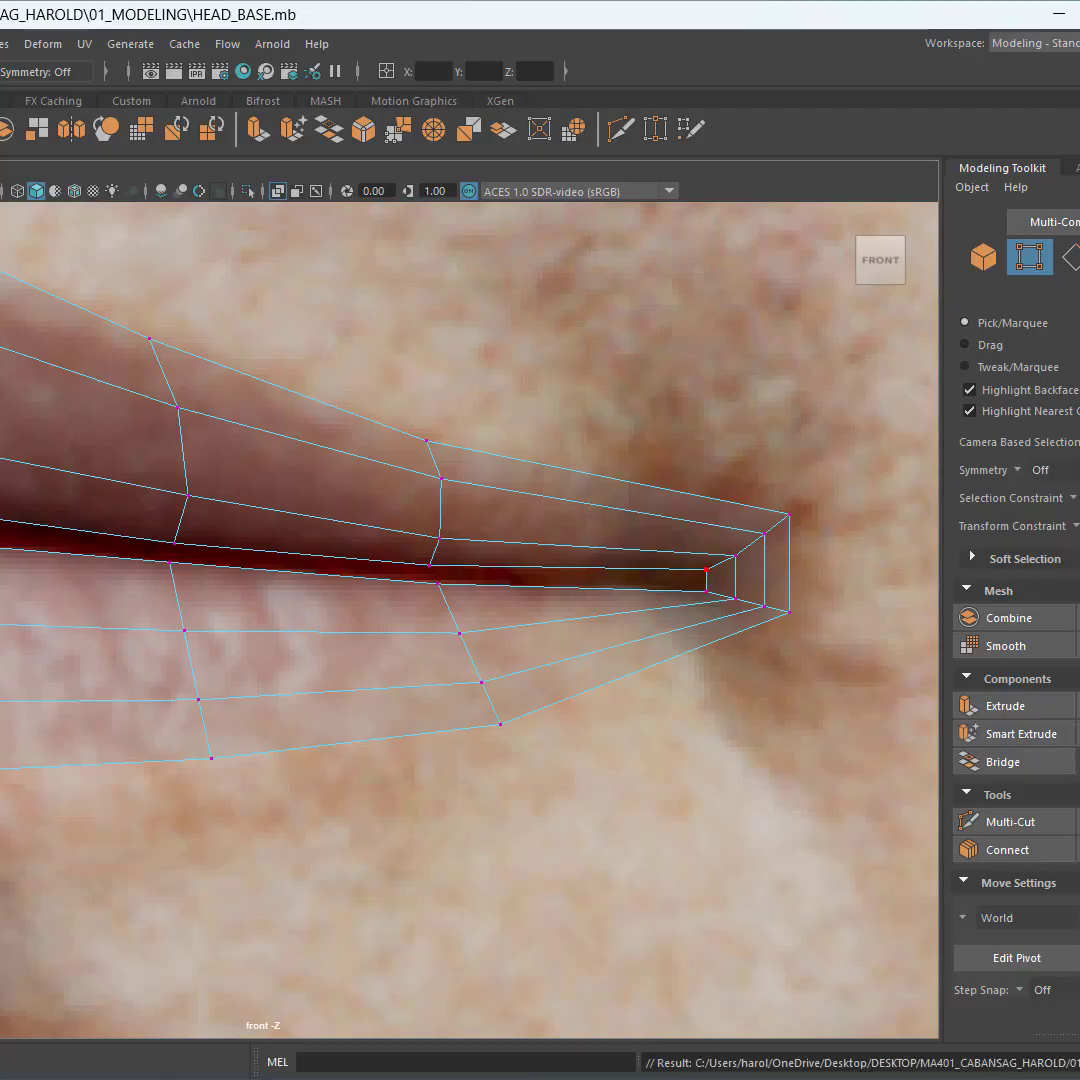
Step: Turn the transform constraint off and save the scene
click(1074, 527)
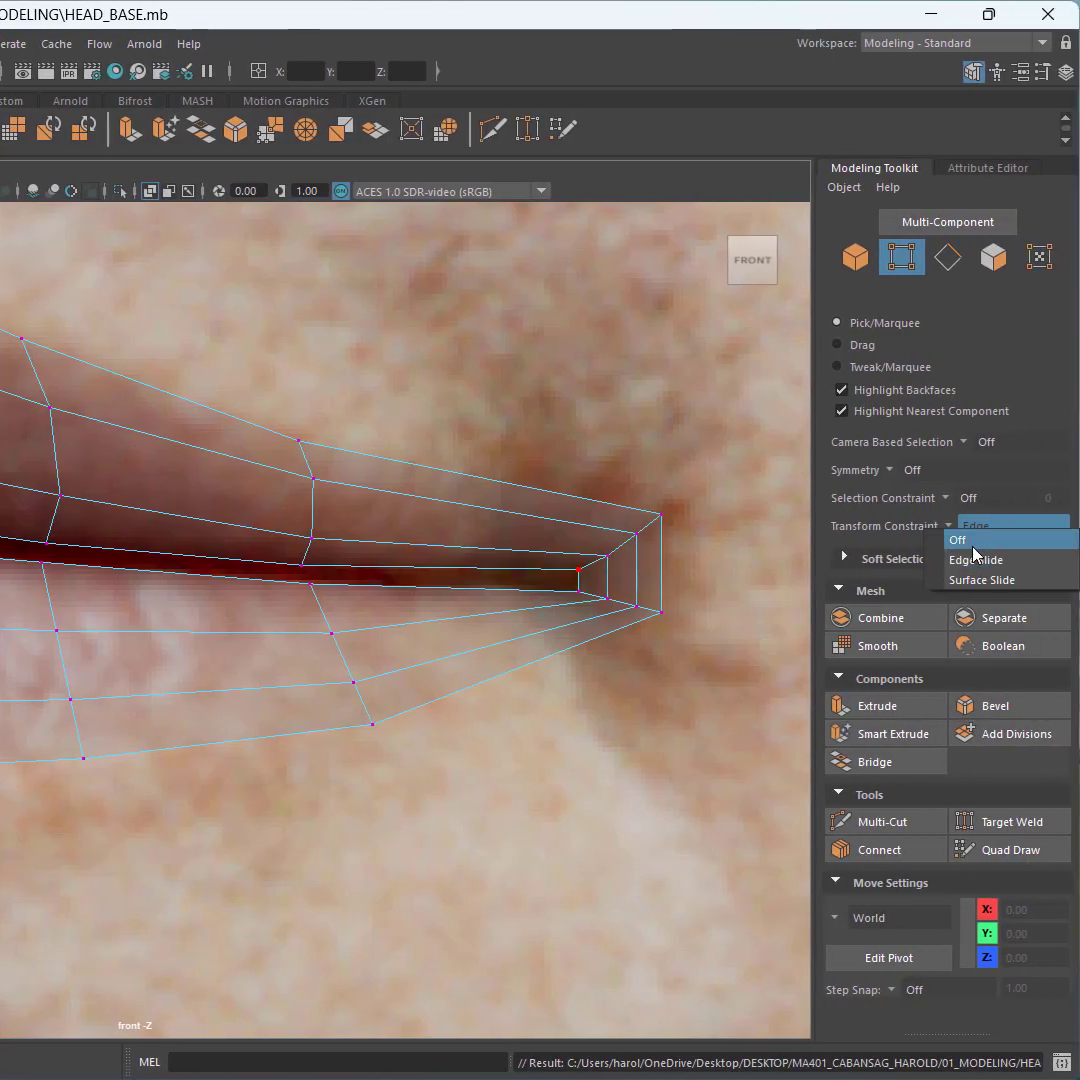
click(972, 543)
scroll(491, 408, down, 6)
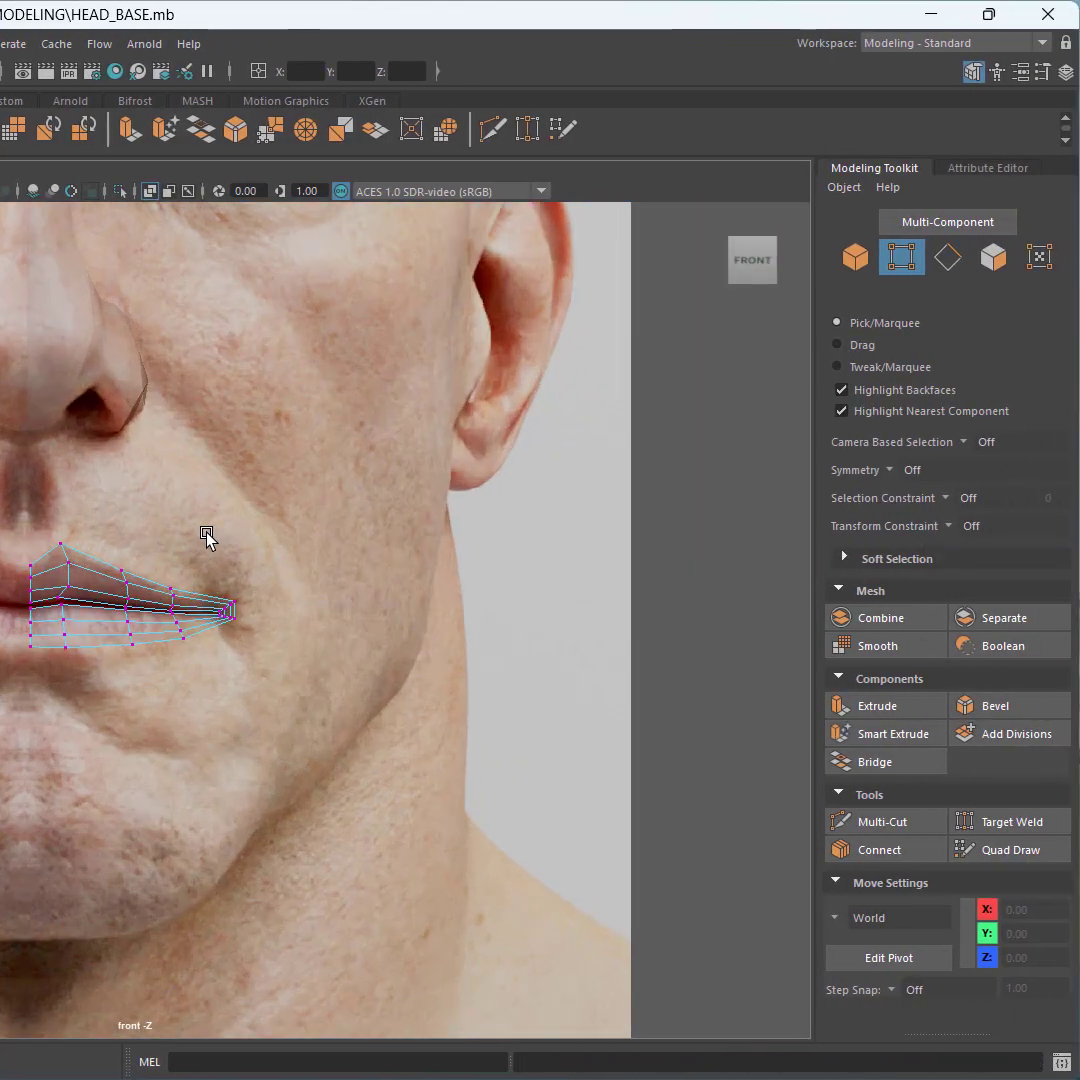
key(ctrl+s)
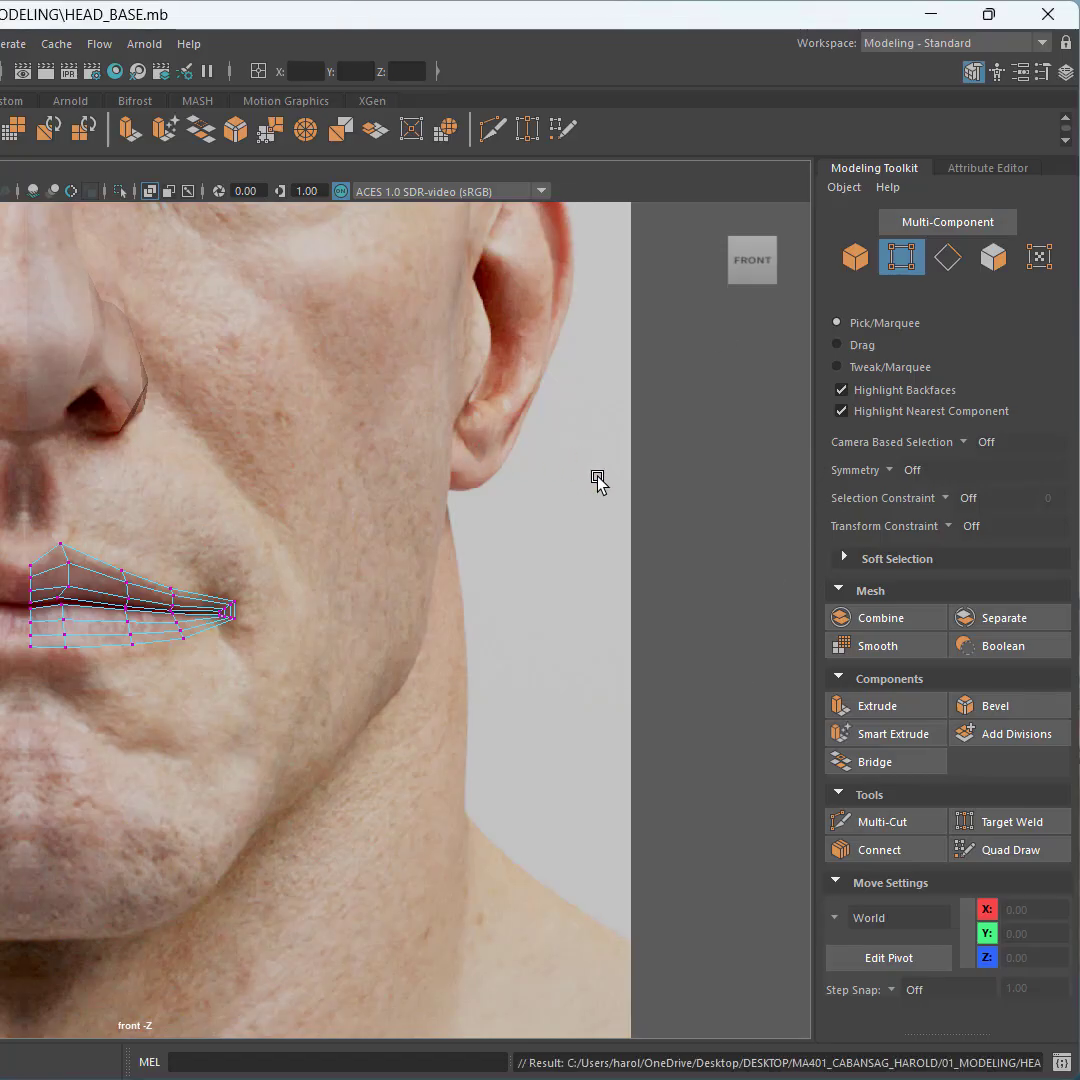
Step: In the side view, move the lower lip's three middle-row faces from the midline outward forward to Z 5.65
key(space)
scroll(345, 516, up, 4)
alt+middle_drag(344, 516, 566, 518)
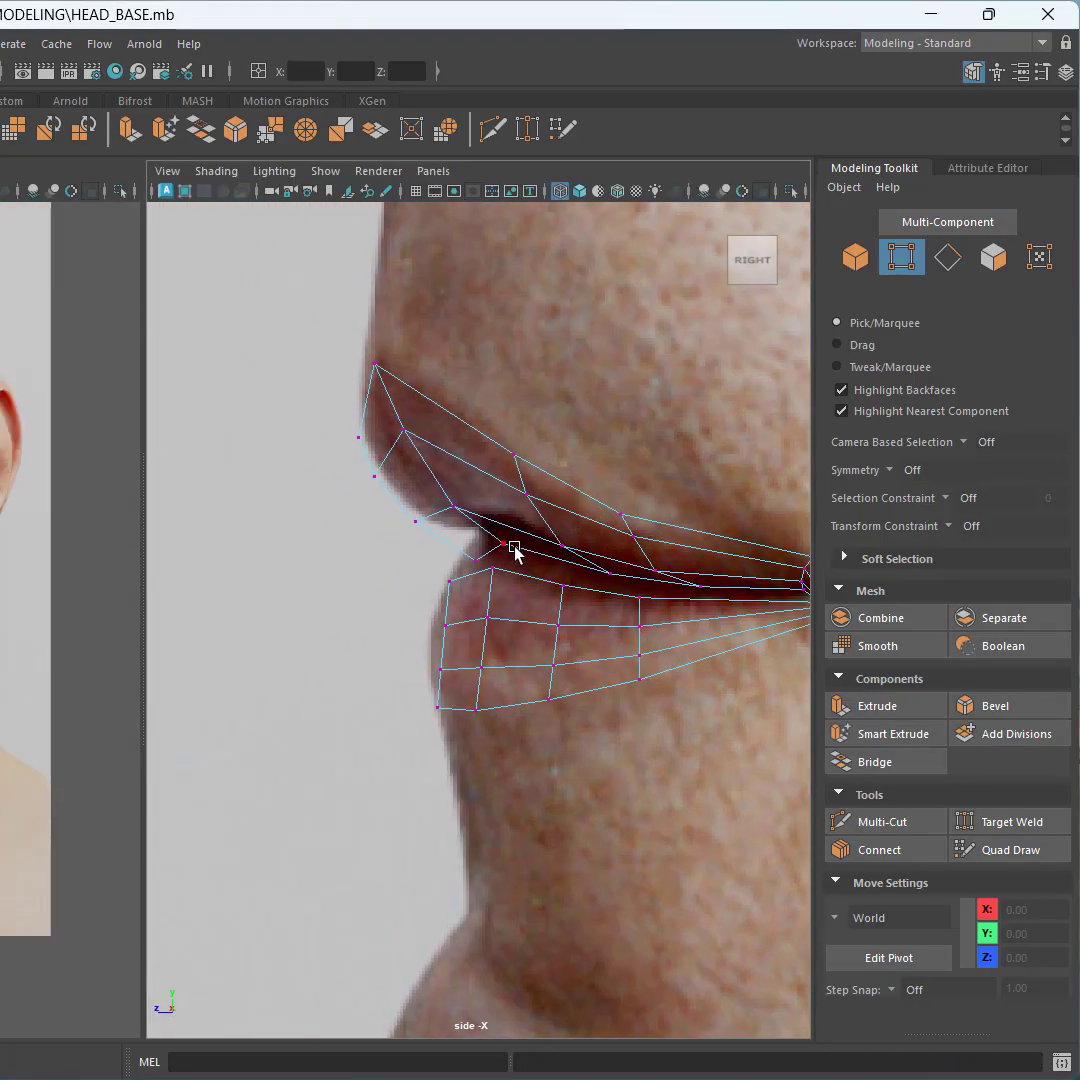
scroll(478, 518, up, 2)
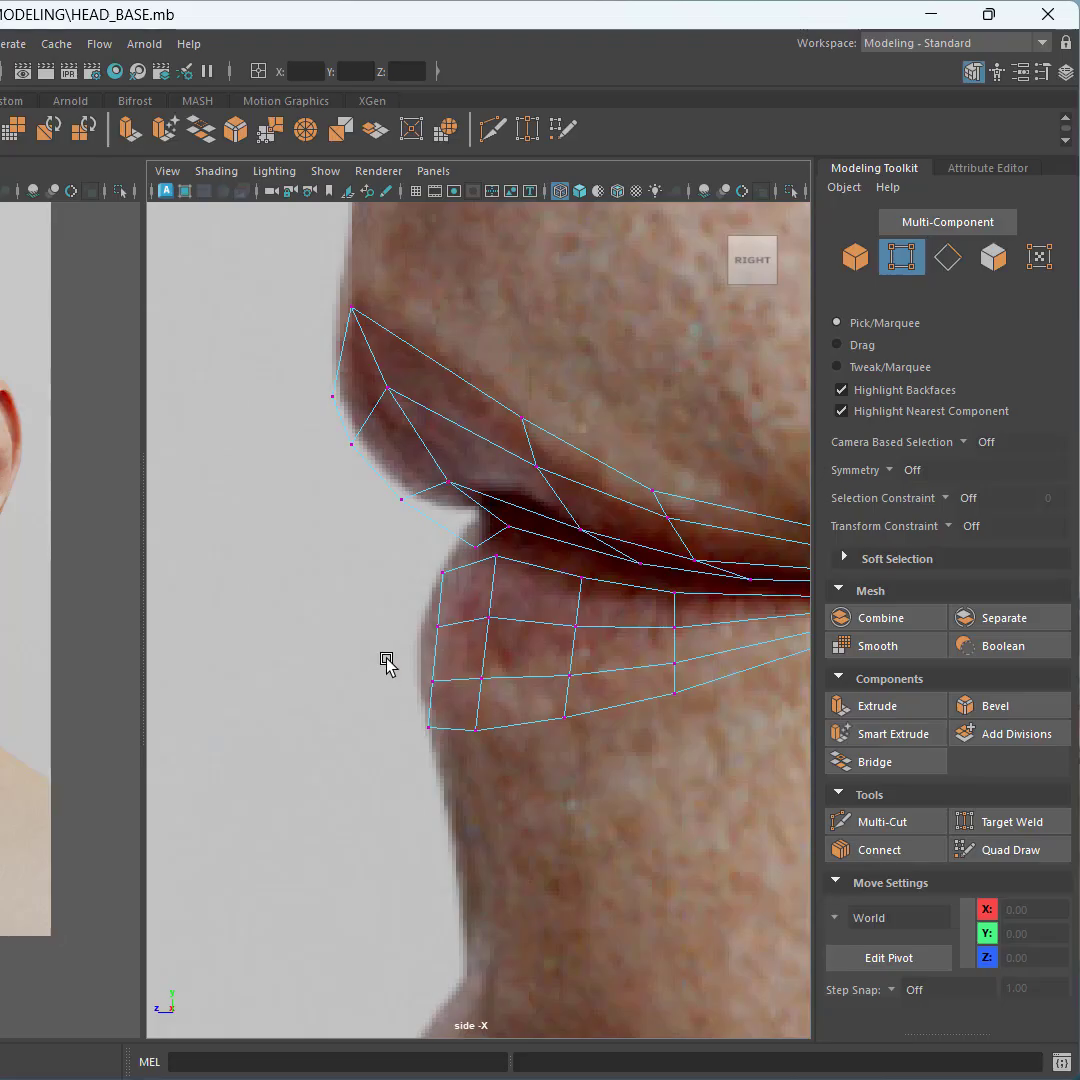
scroll(70, 568, up, 10)
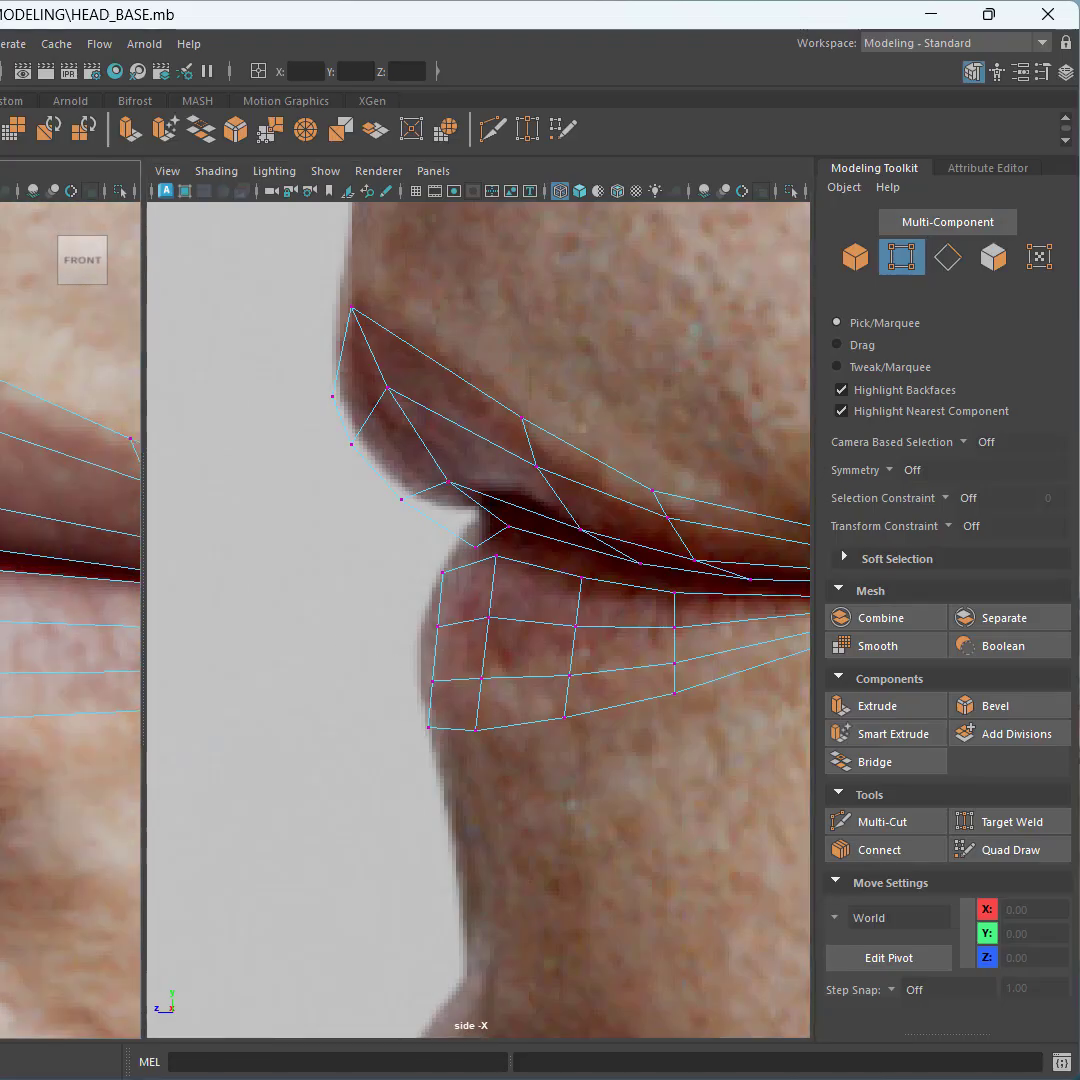
click(1006, 262)
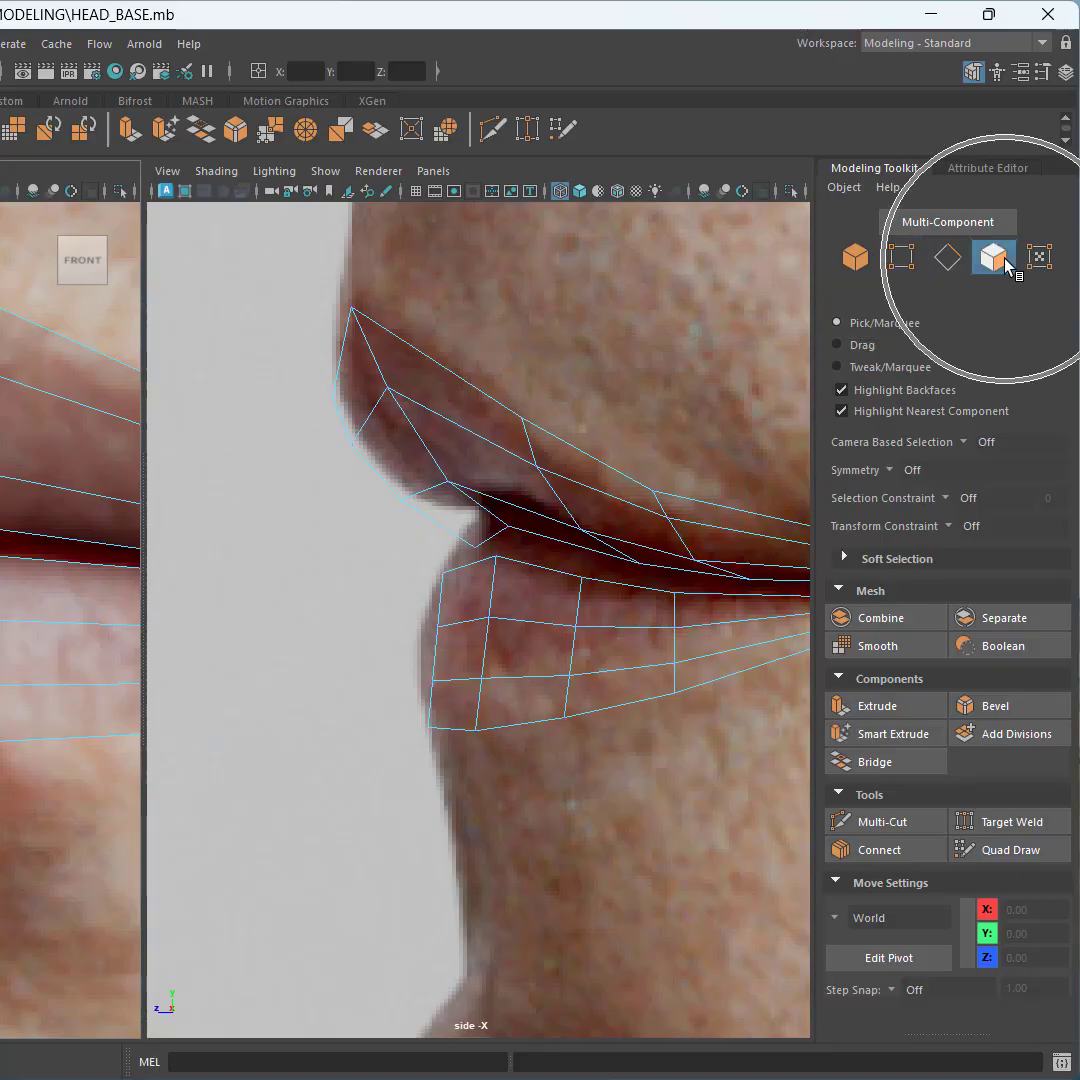
click(457, 650)
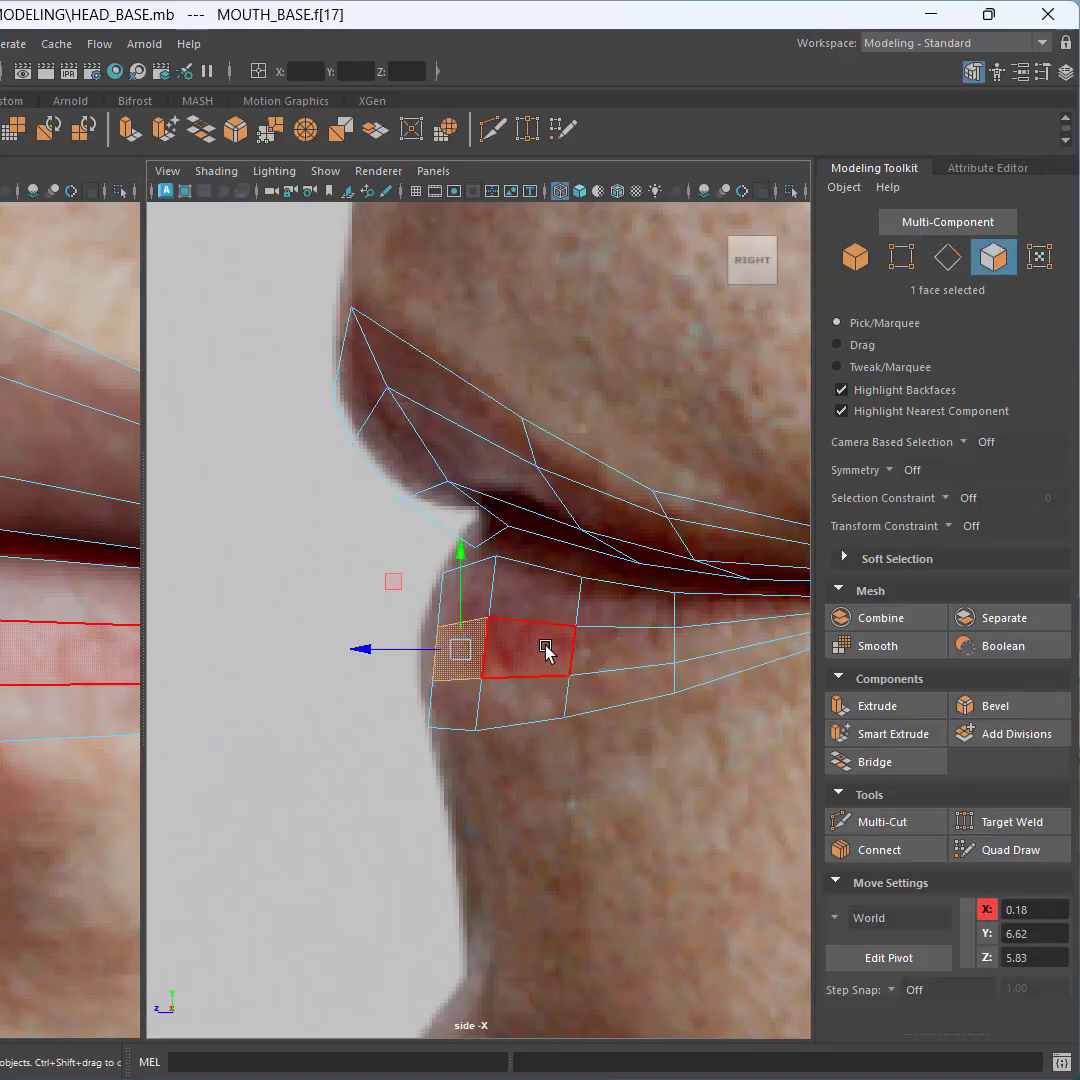
shift+click(548, 648)
shift+click(593, 646)
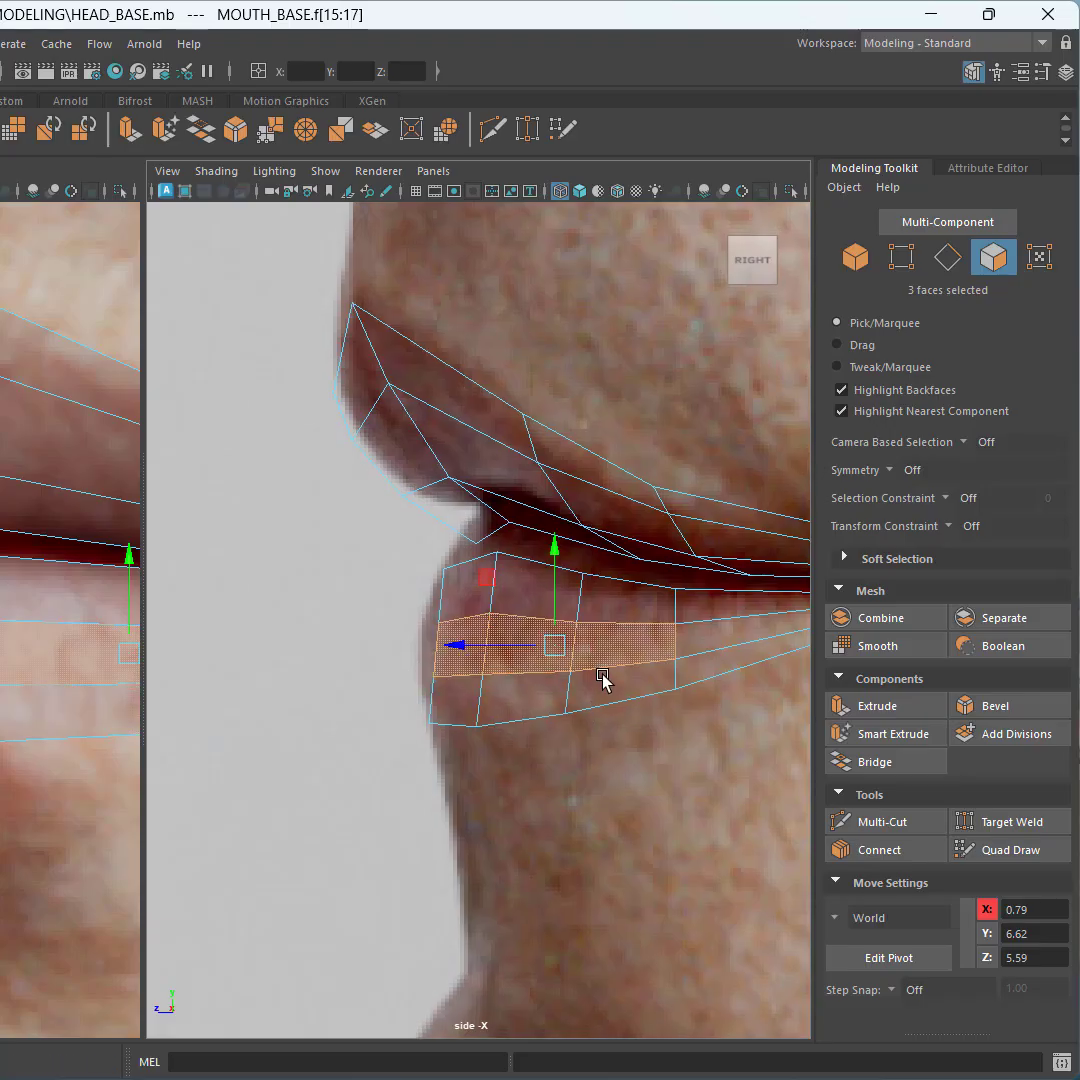
alt+middle_drag(587, 733, 607, 646)
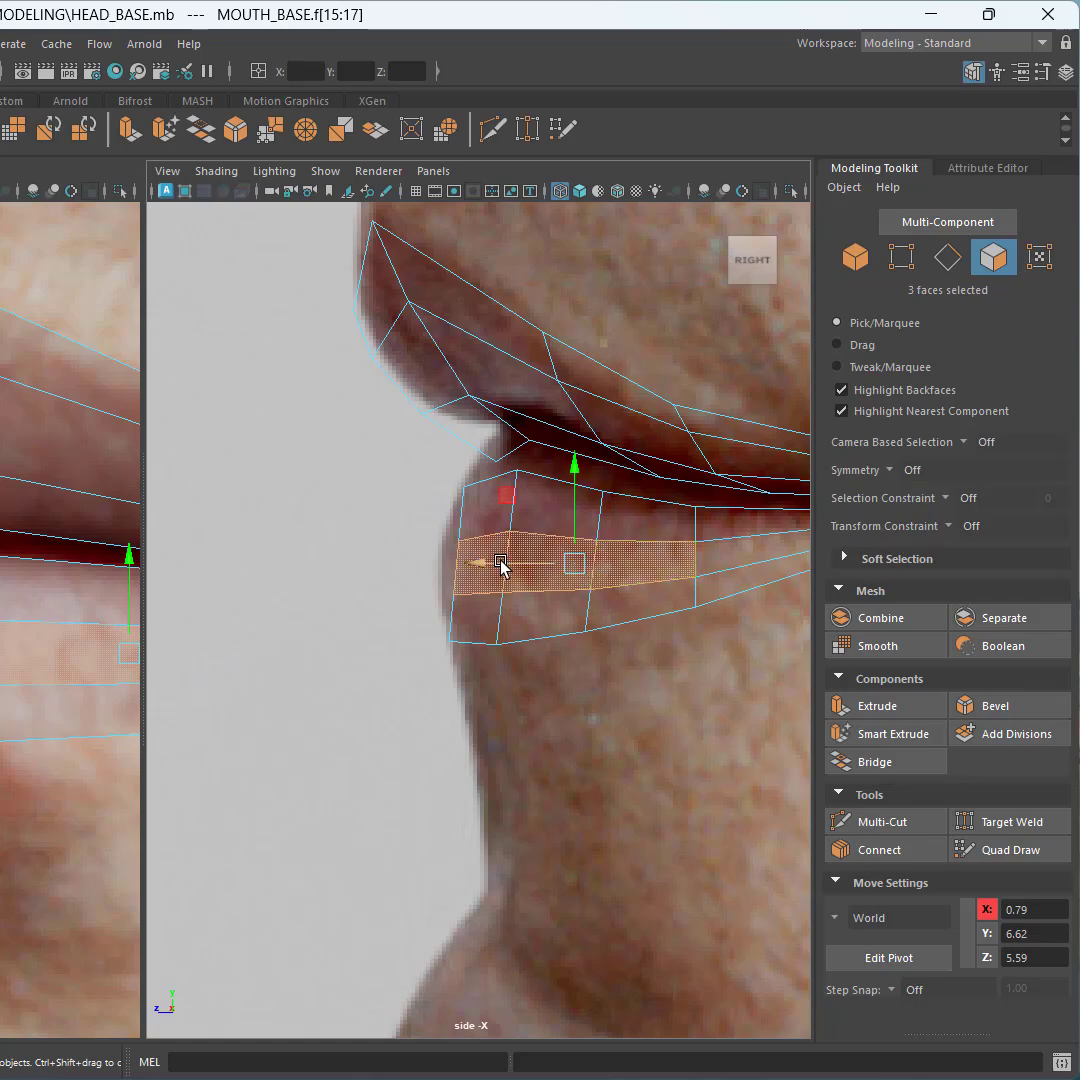
drag(491, 564, 467, 563)
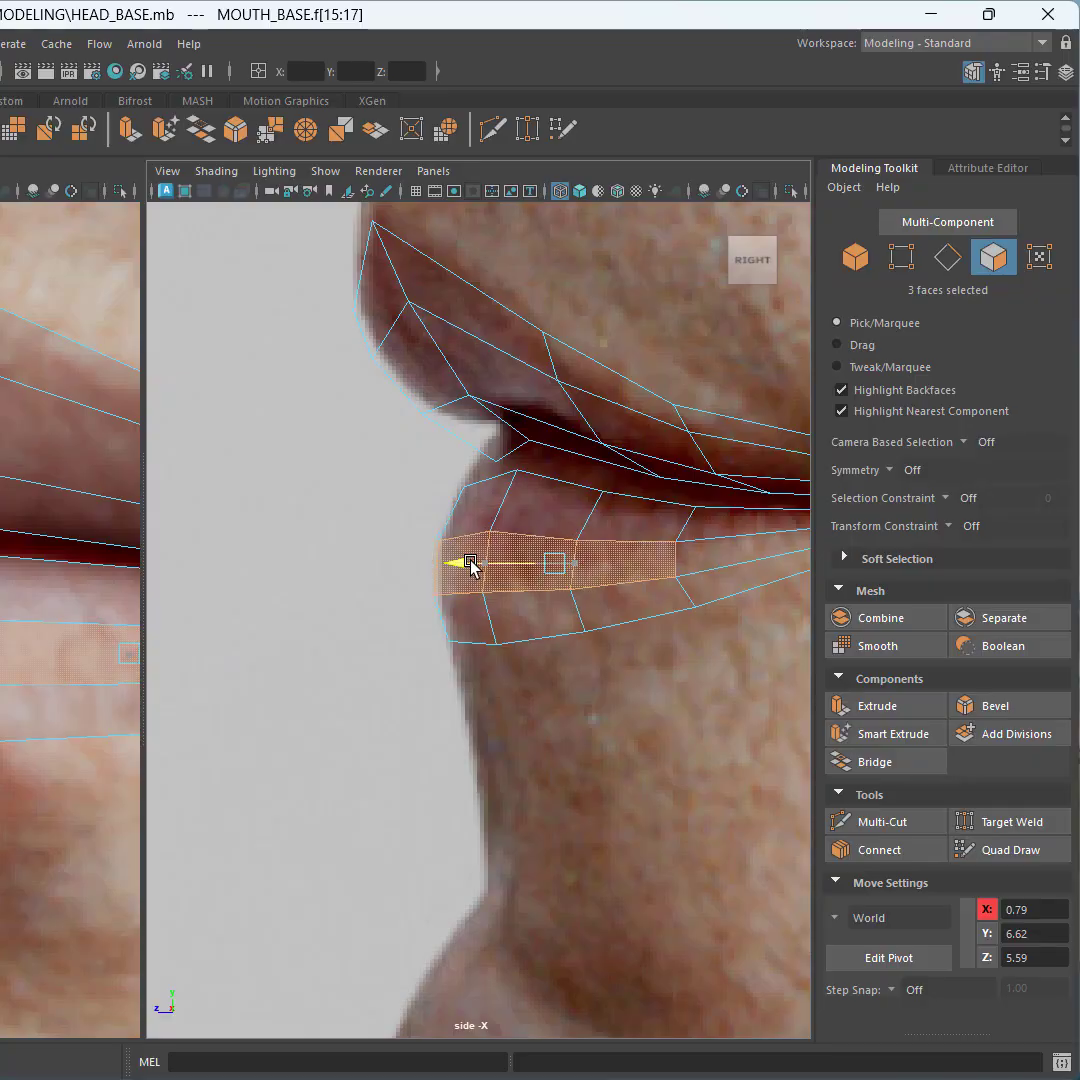
Step: Return to vertex selection in the front view and set the transform constraint to Edge Slide
scroll(70, 620, down, 4)
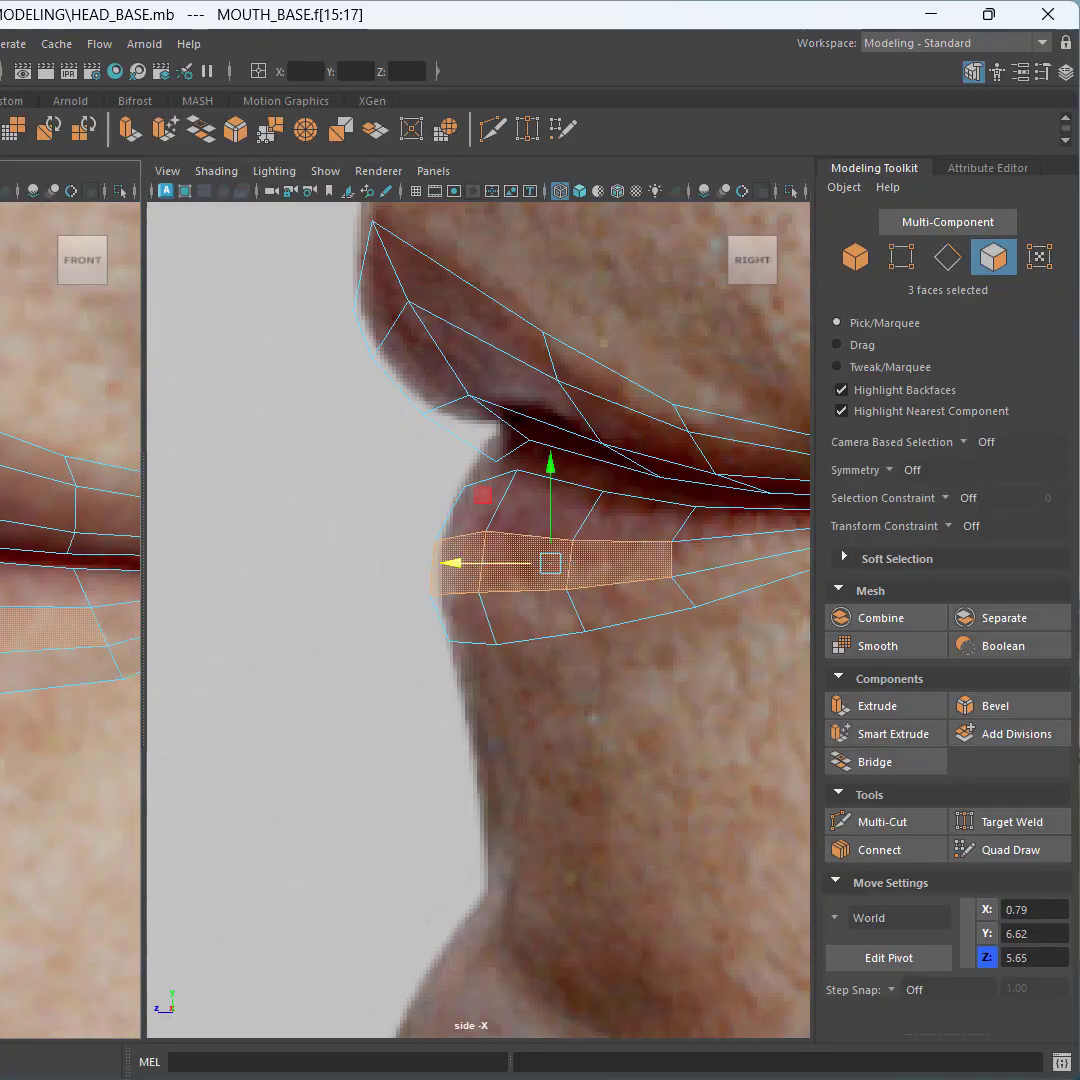
click(944, 264)
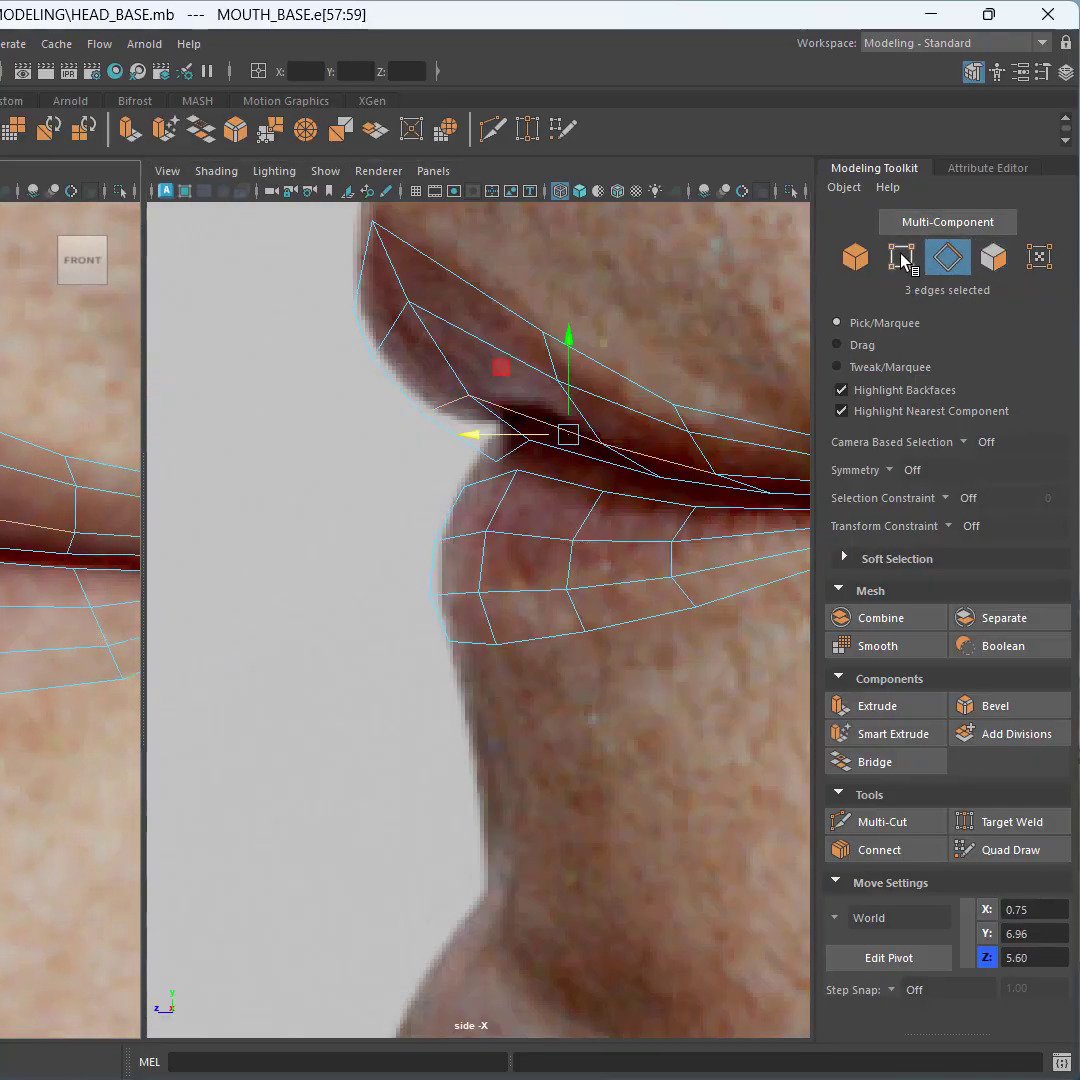
click(902, 258)
key(space)
alt+middle_drag(14, 635, 168, 630)
alt+right_drag(167, 634, 215, 630)
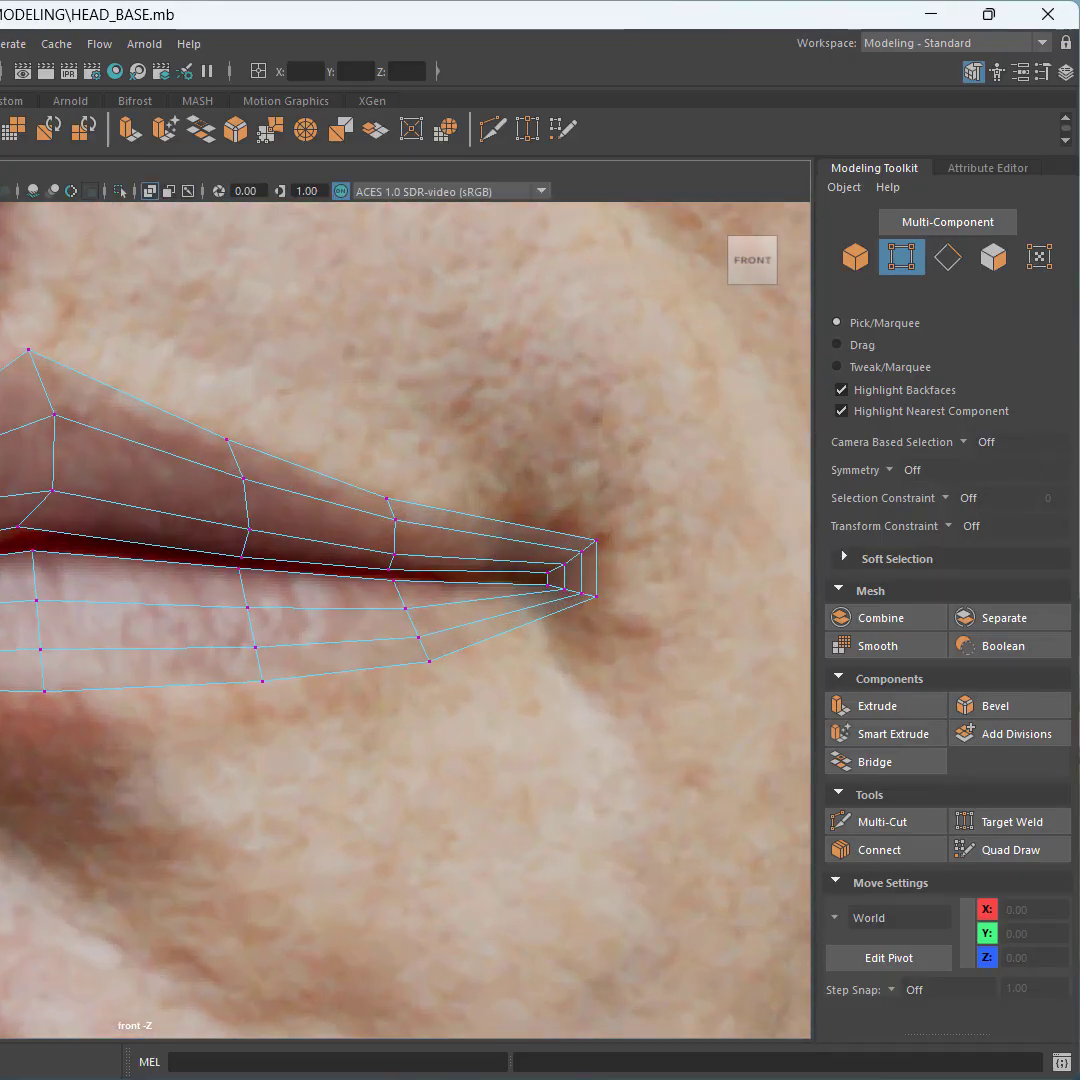
click(950, 537)
click(996, 566)
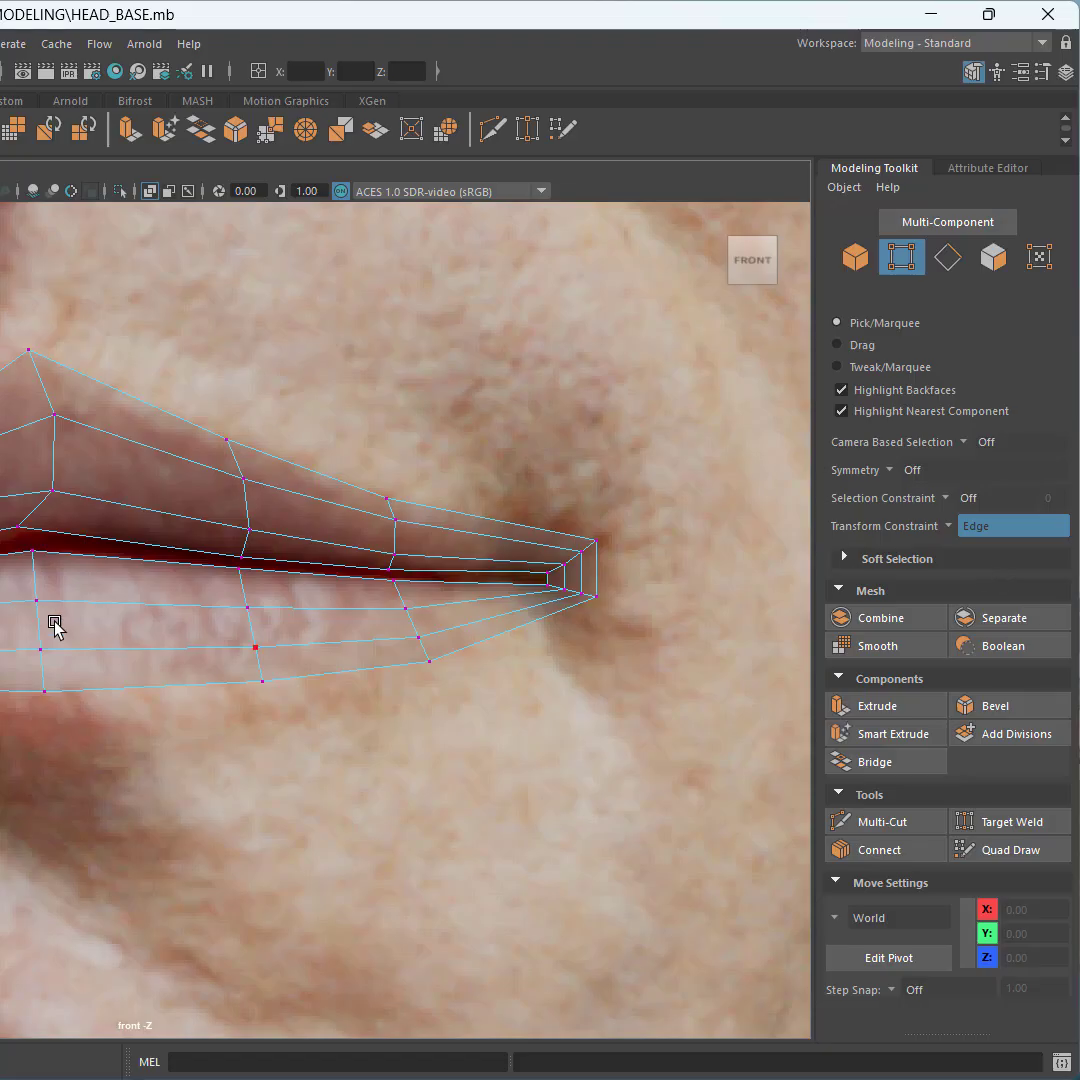
Step: Slide the six middle vertices of the lower lip's second, third and fourth columns together toward the mouth corner
drag(22, 591, 68, 662)
shift+drag(236, 595, 281, 657)
shift+drag(685, 652, 685, 652)
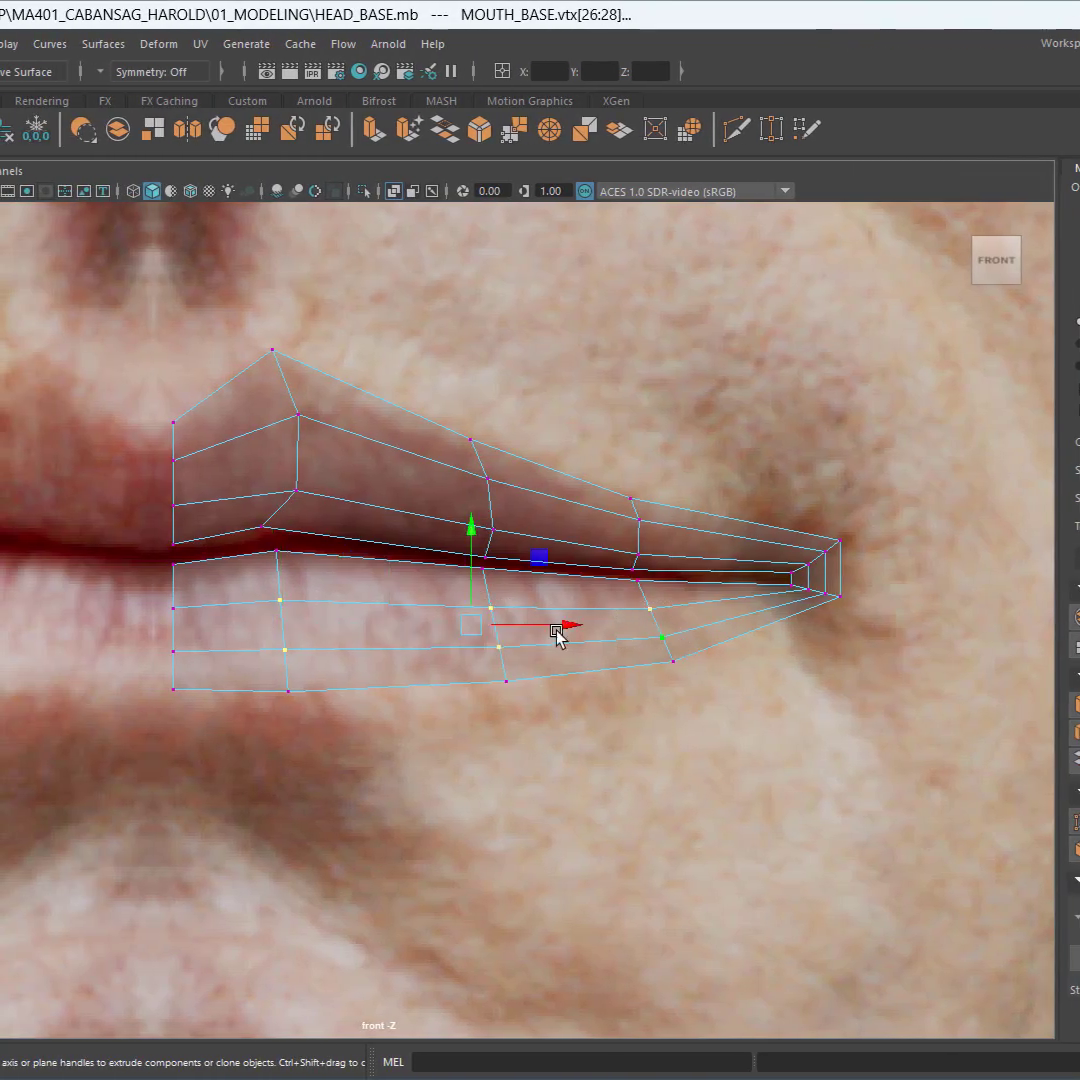
drag(518, 631, 560, 626)
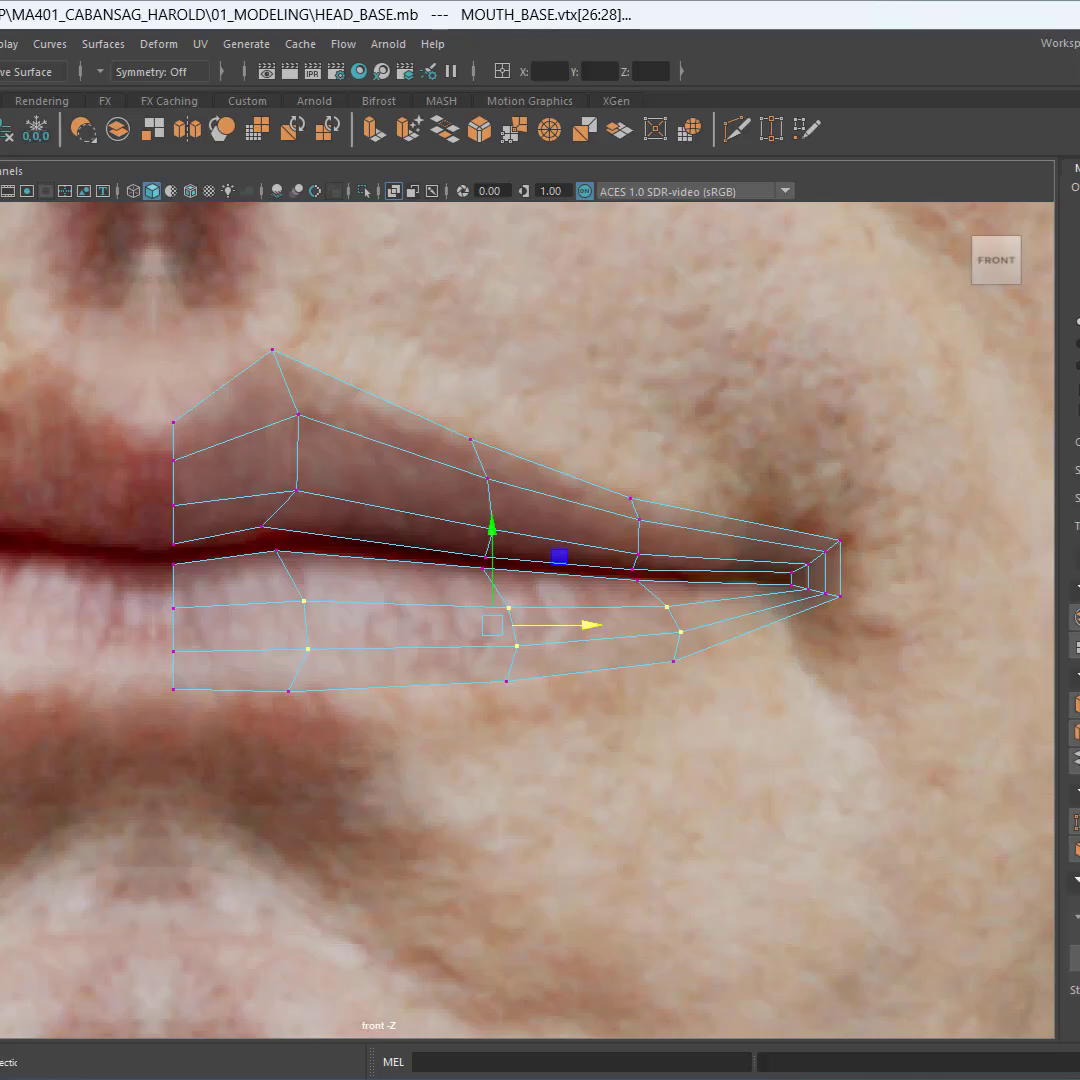
Step: Switch to face selection and push the lower lip's three middle-row faces slightly further forward in the side view
right_drag(712, 480, 714, 528)
key(space)
alt+drag(796, 602, 855, 578)
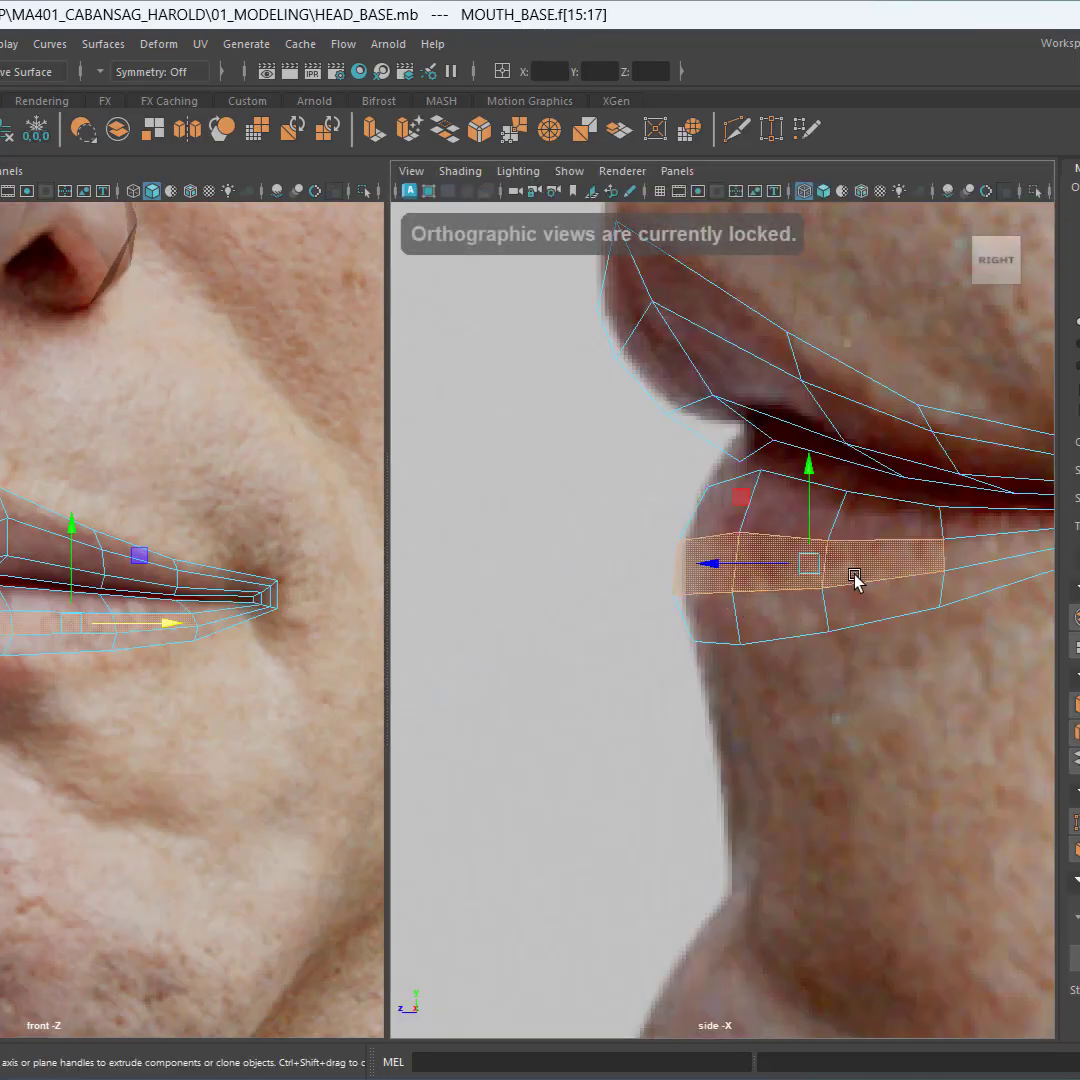
drag(759, 569, 744, 568)
Step: Move the two middle vertices of the lower lip's mouth-corner column slightly forward along Z in the side view
alt+middle_drag(889, 626, 609, 690)
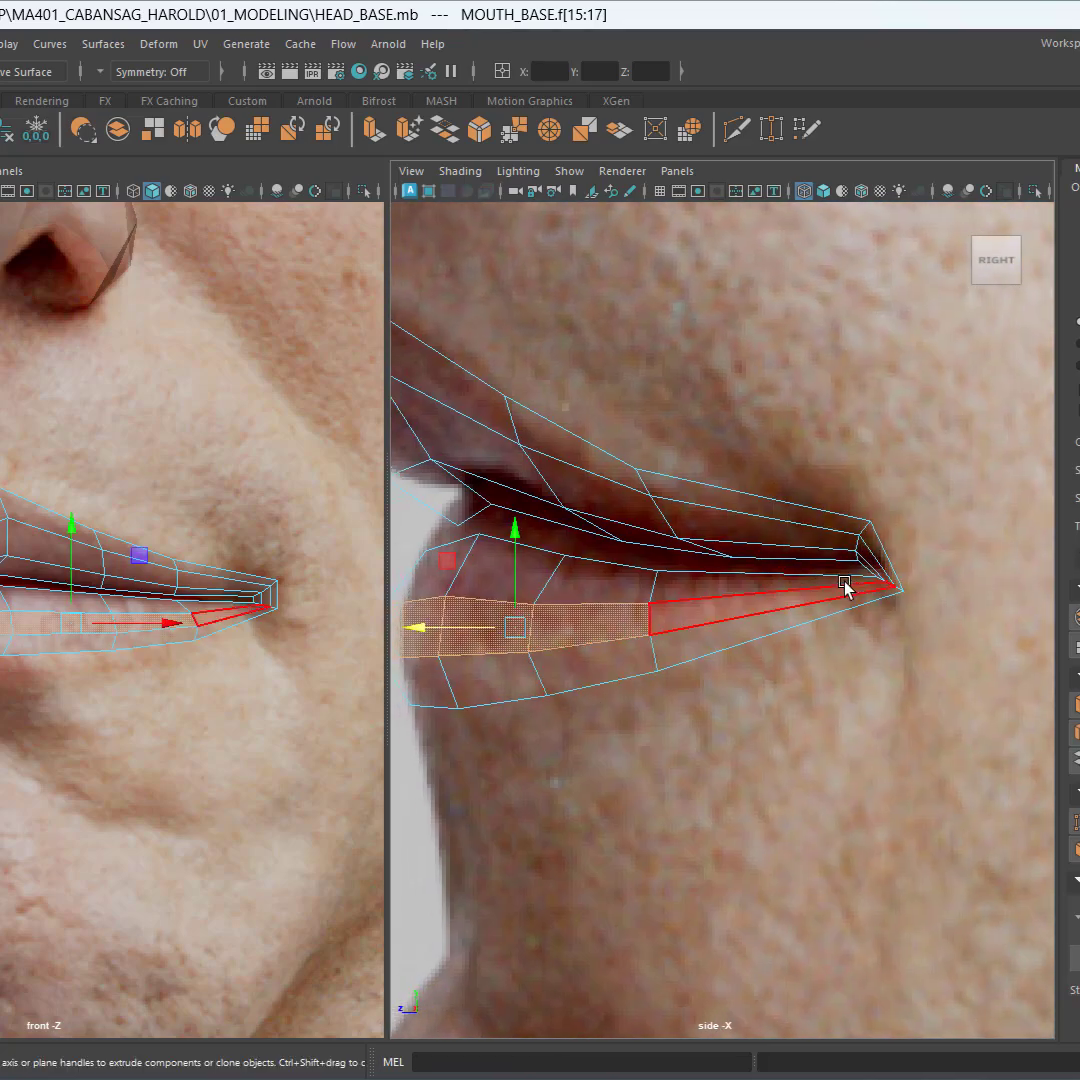
scroll(868, 610, up, 6)
alt+middle_drag(745, 636, 380, 707)
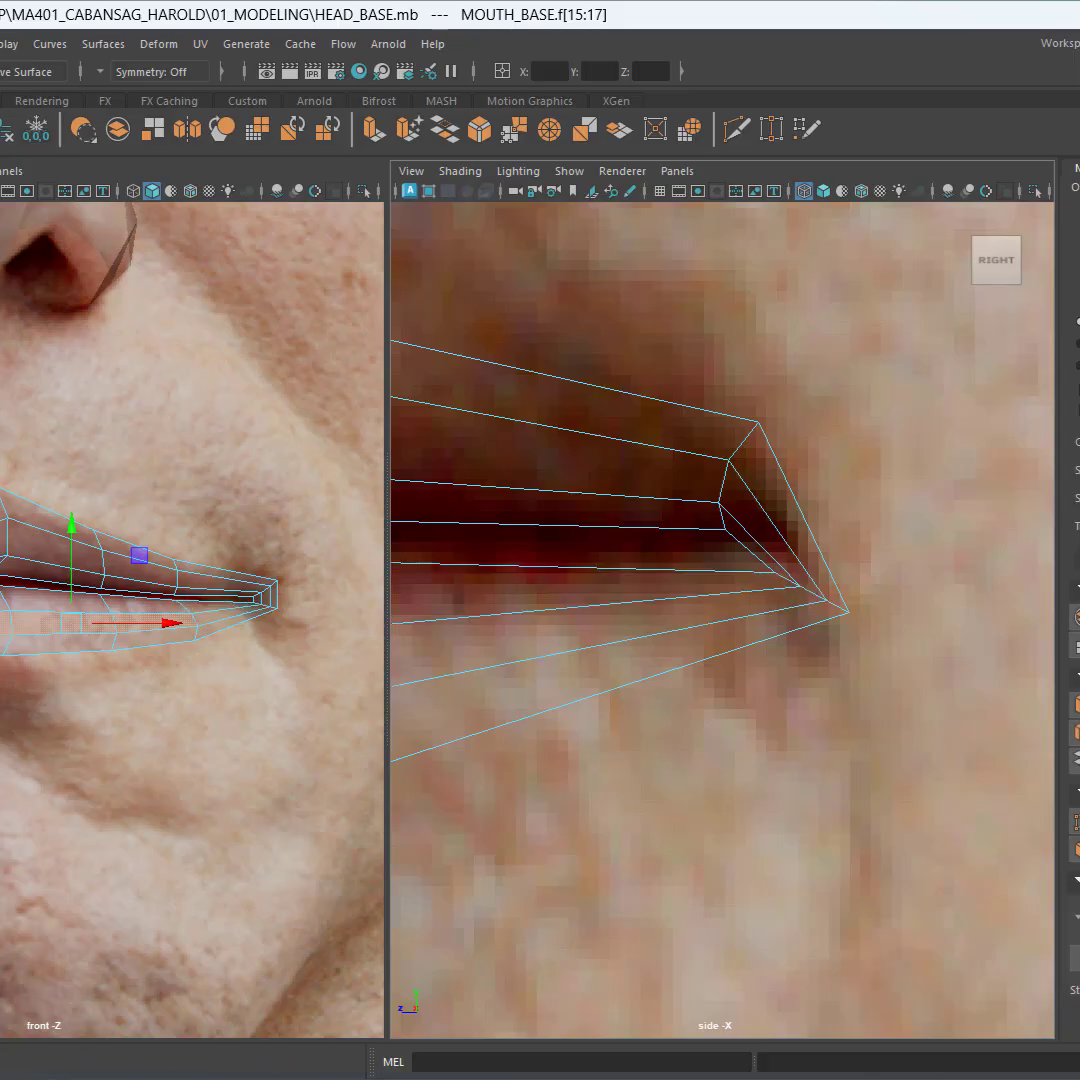
key(F9)
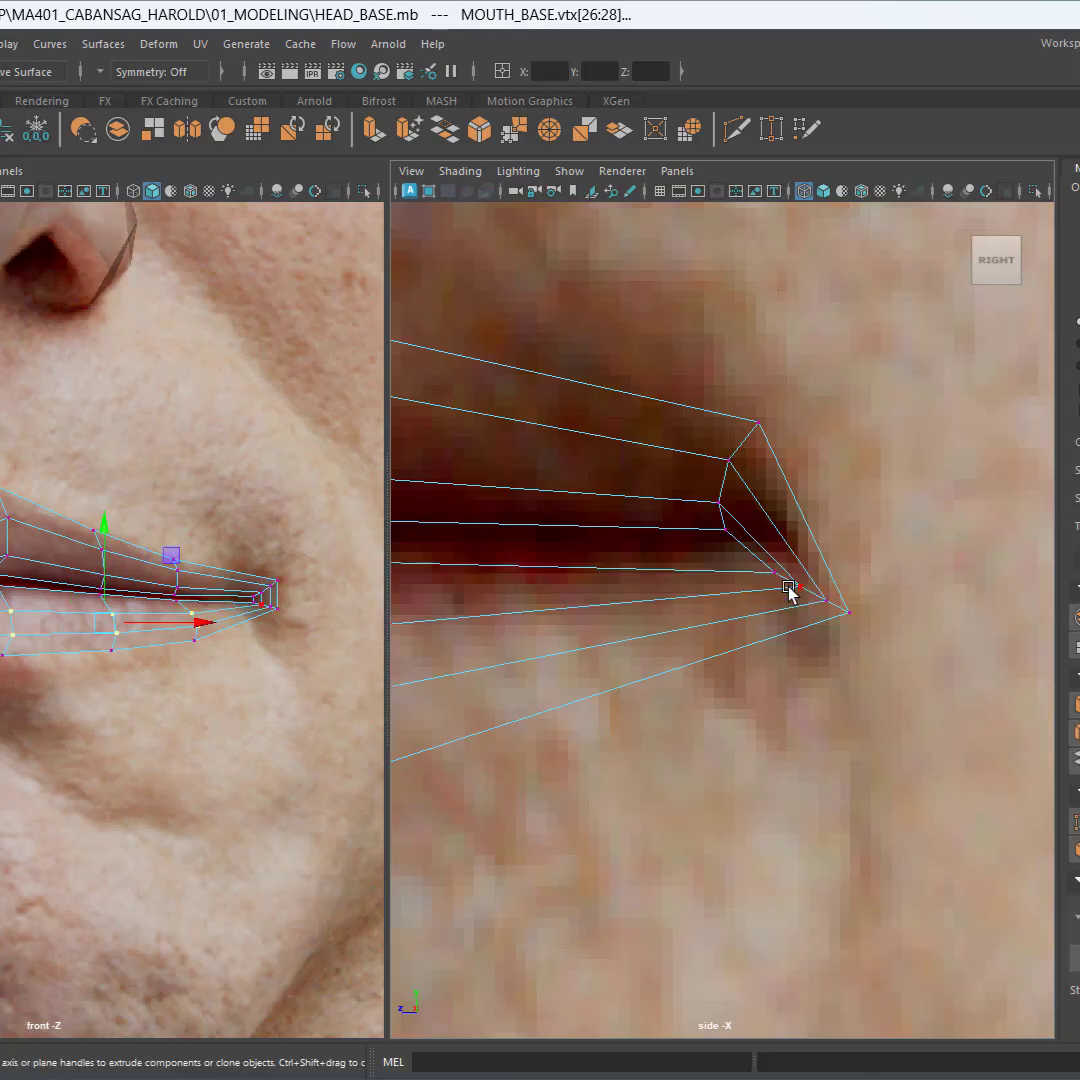
click(800, 588)
click(813, 596)
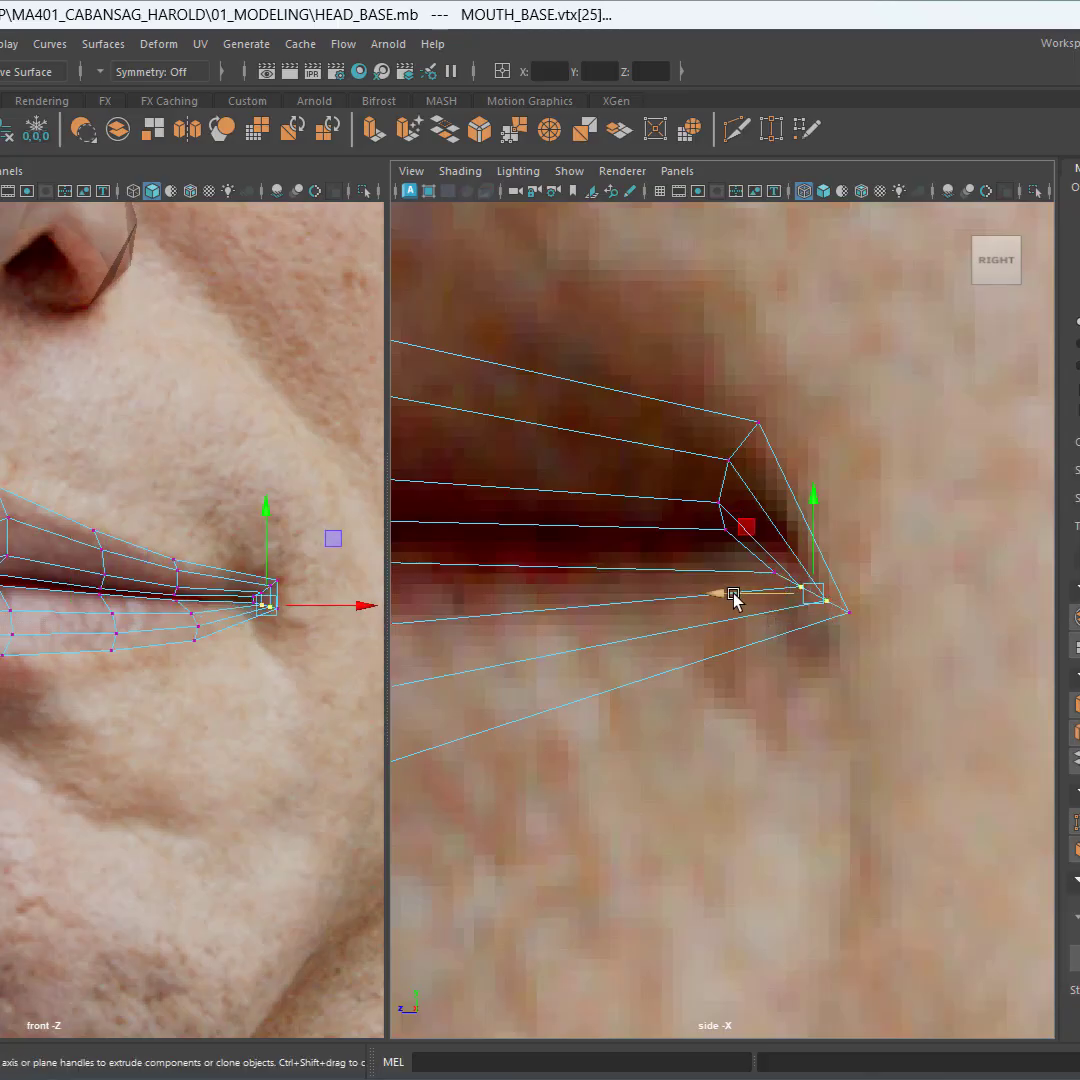
drag(733, 596, 716, 598)
Step: Return to object mode and save the scene
key(F8)
scroll(633, 565, down, 10)
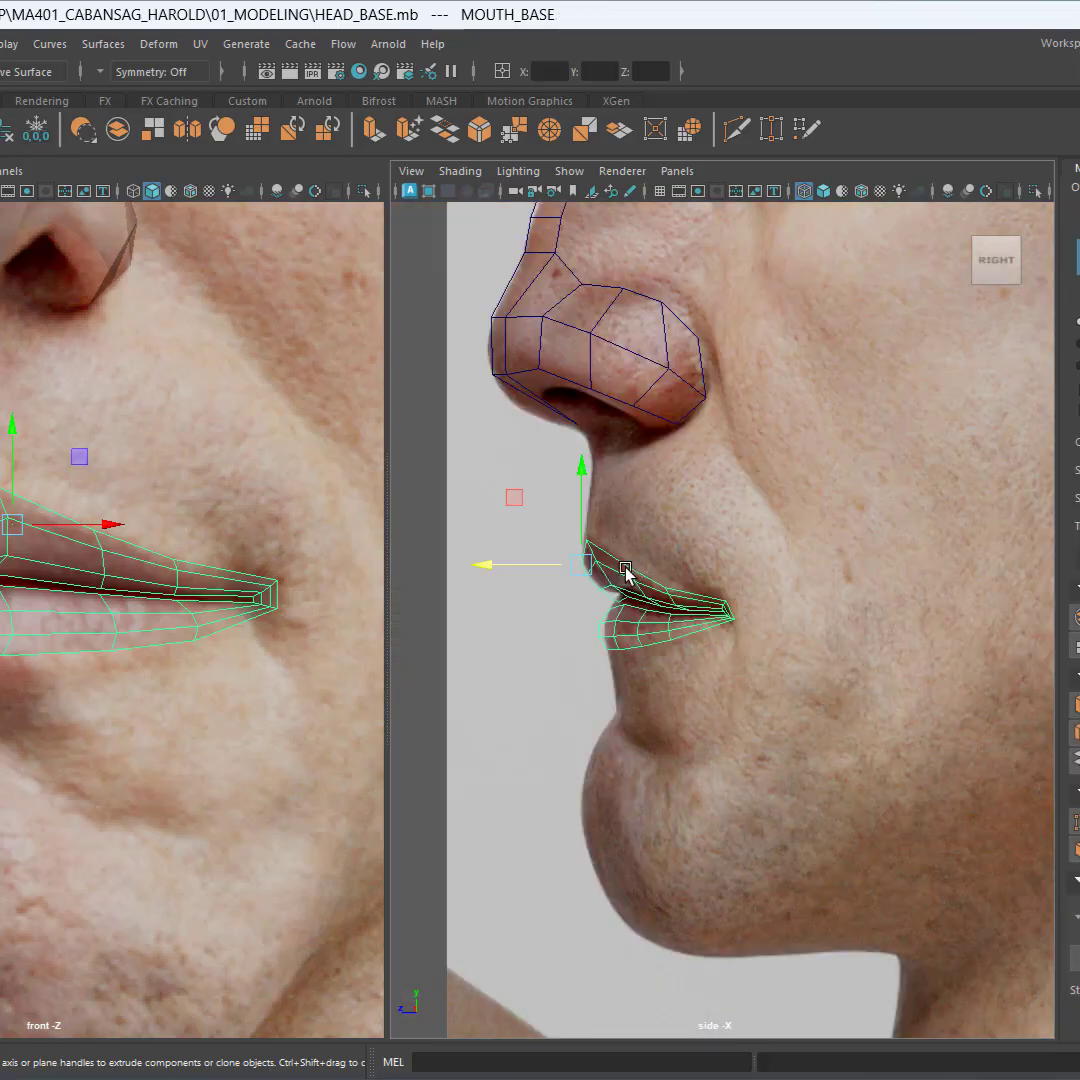
key(ctrl+s)
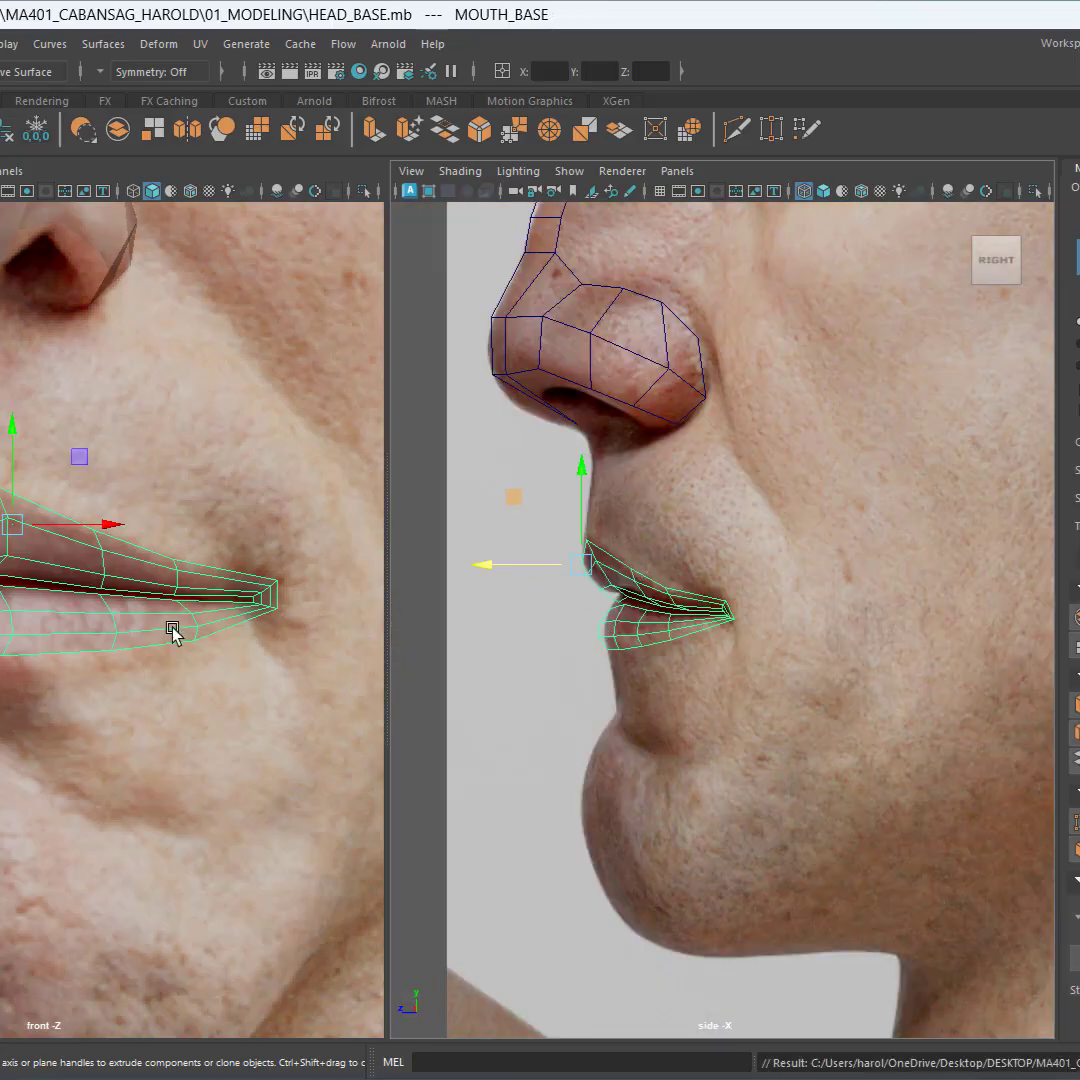
Step: Examine how the half-lip mesh fits the mouth of the whole face reference in the front view
scroll(173, 629, down, 8)
alt+middle_drag(4, 629, 157, 702)
scroll(165, 698, up, 2)
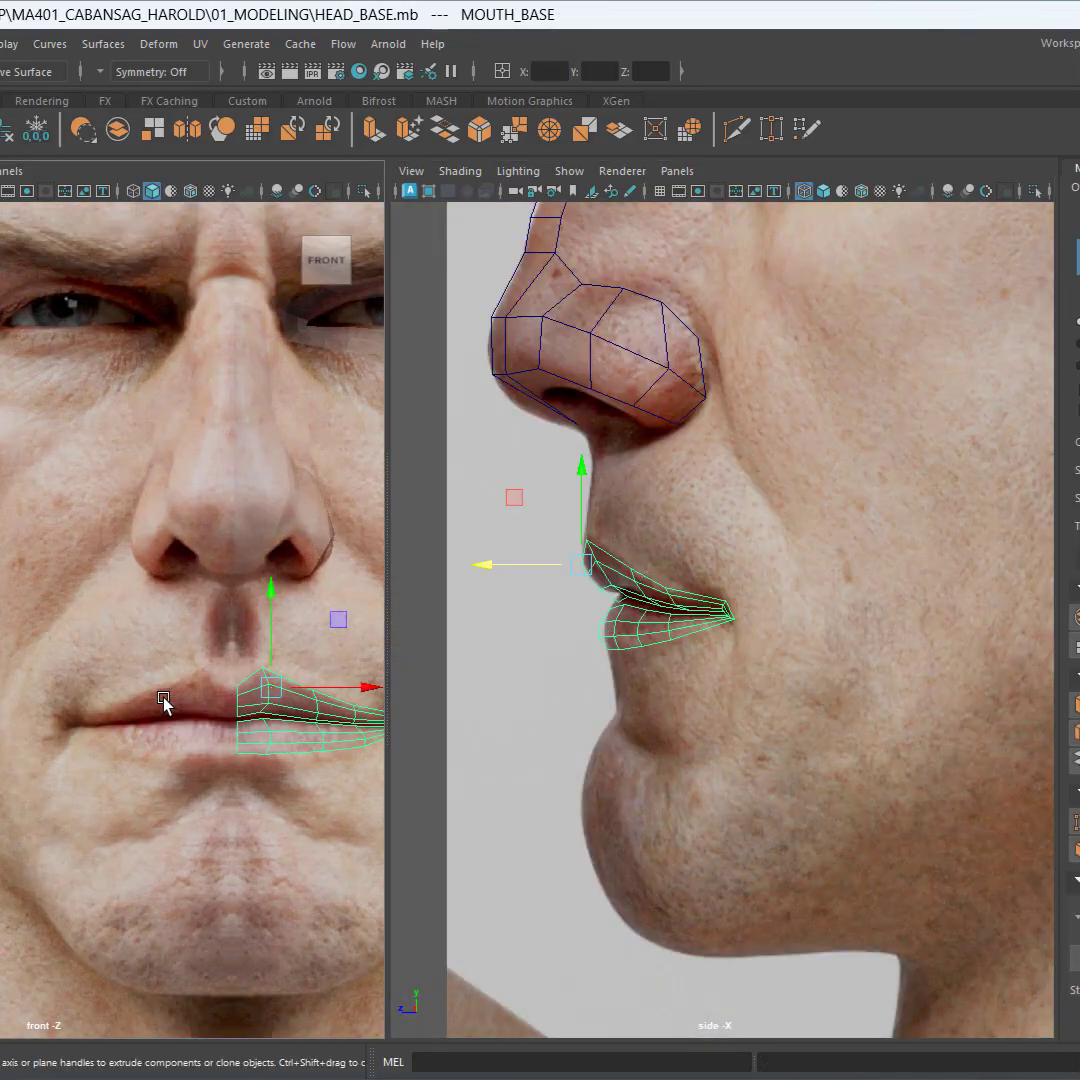
scroll(164, 700, down, 5)
scroll(161, 702, up, 3)
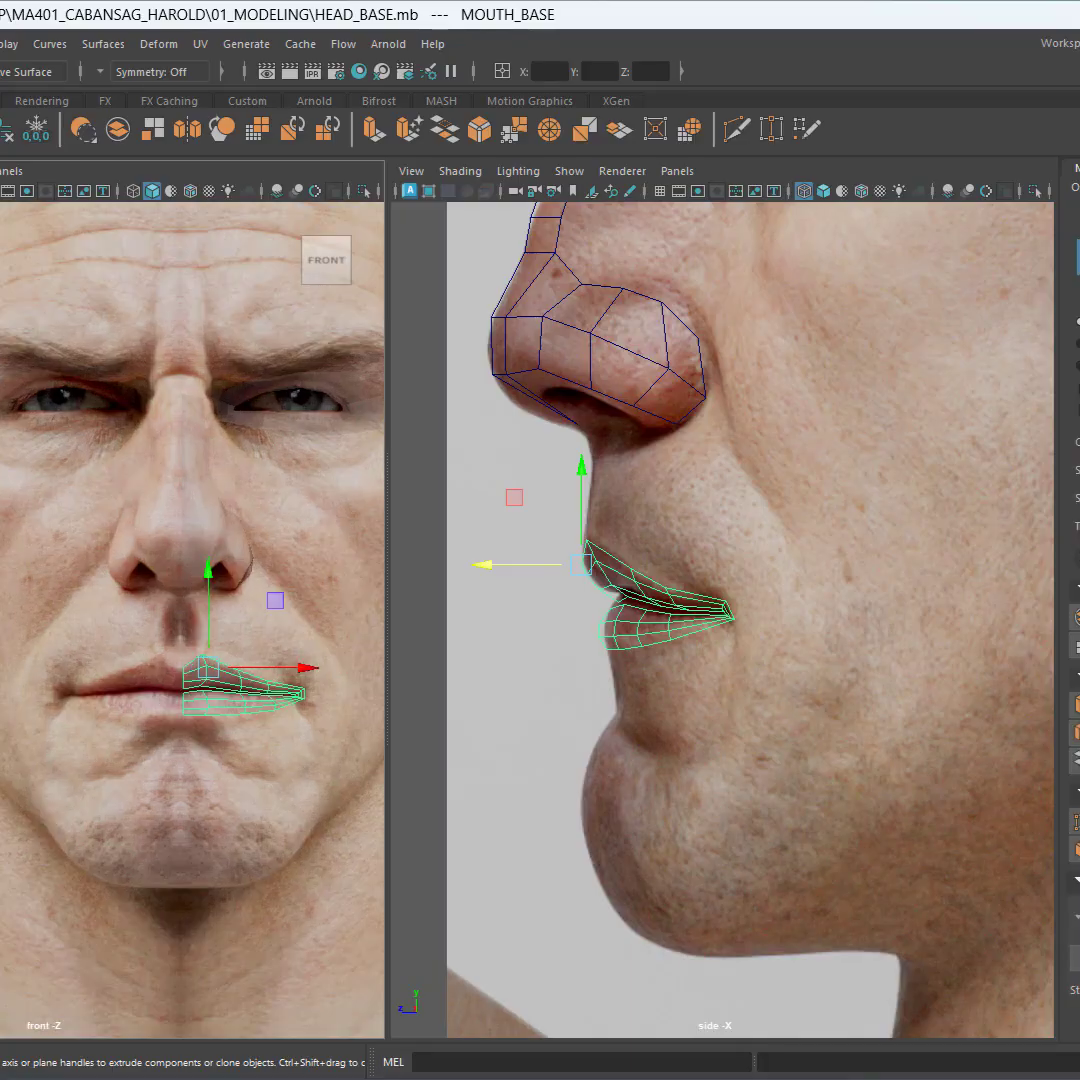
scroll(92, 627, down, 5)
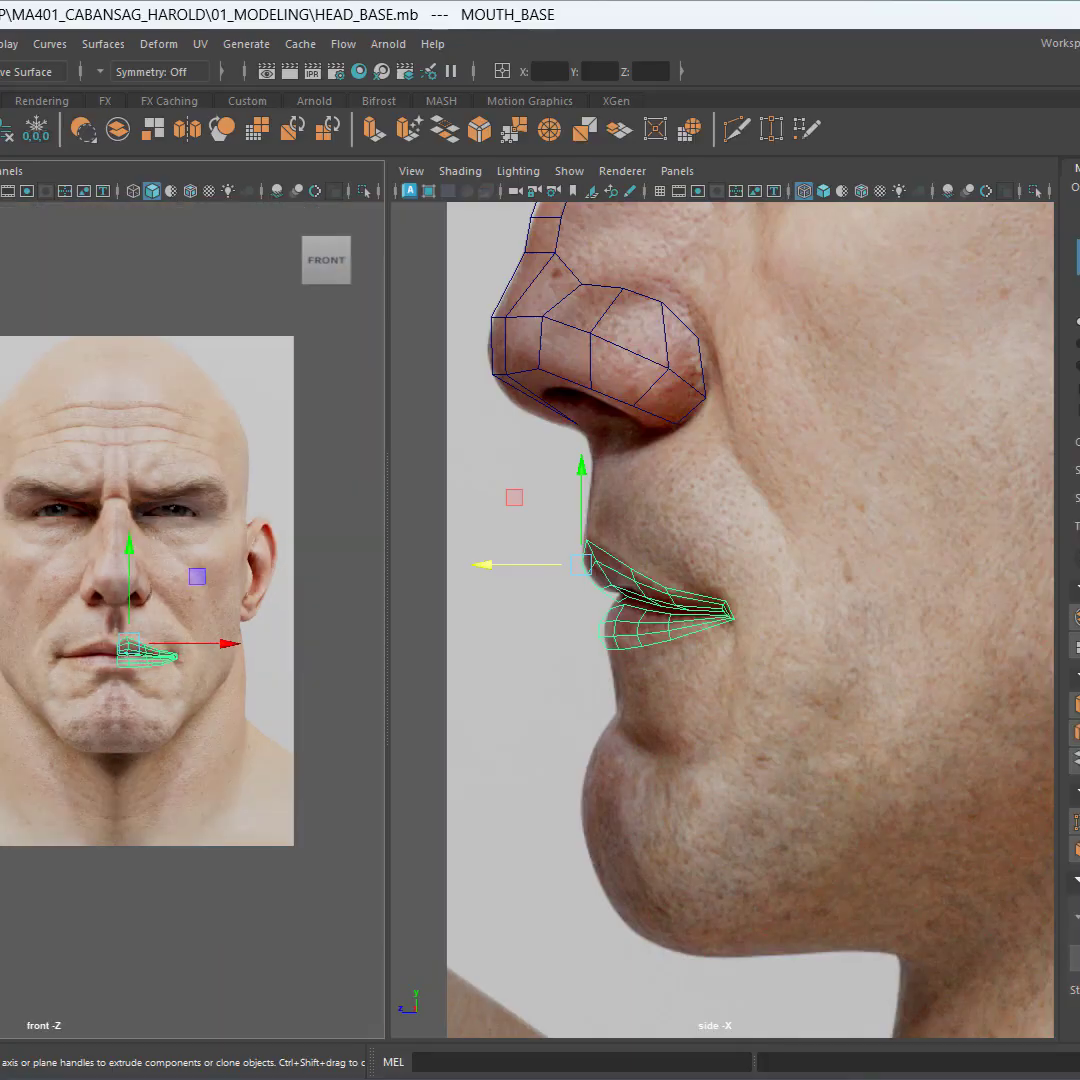
alt+middle_drag(19, 632, 190, 658)
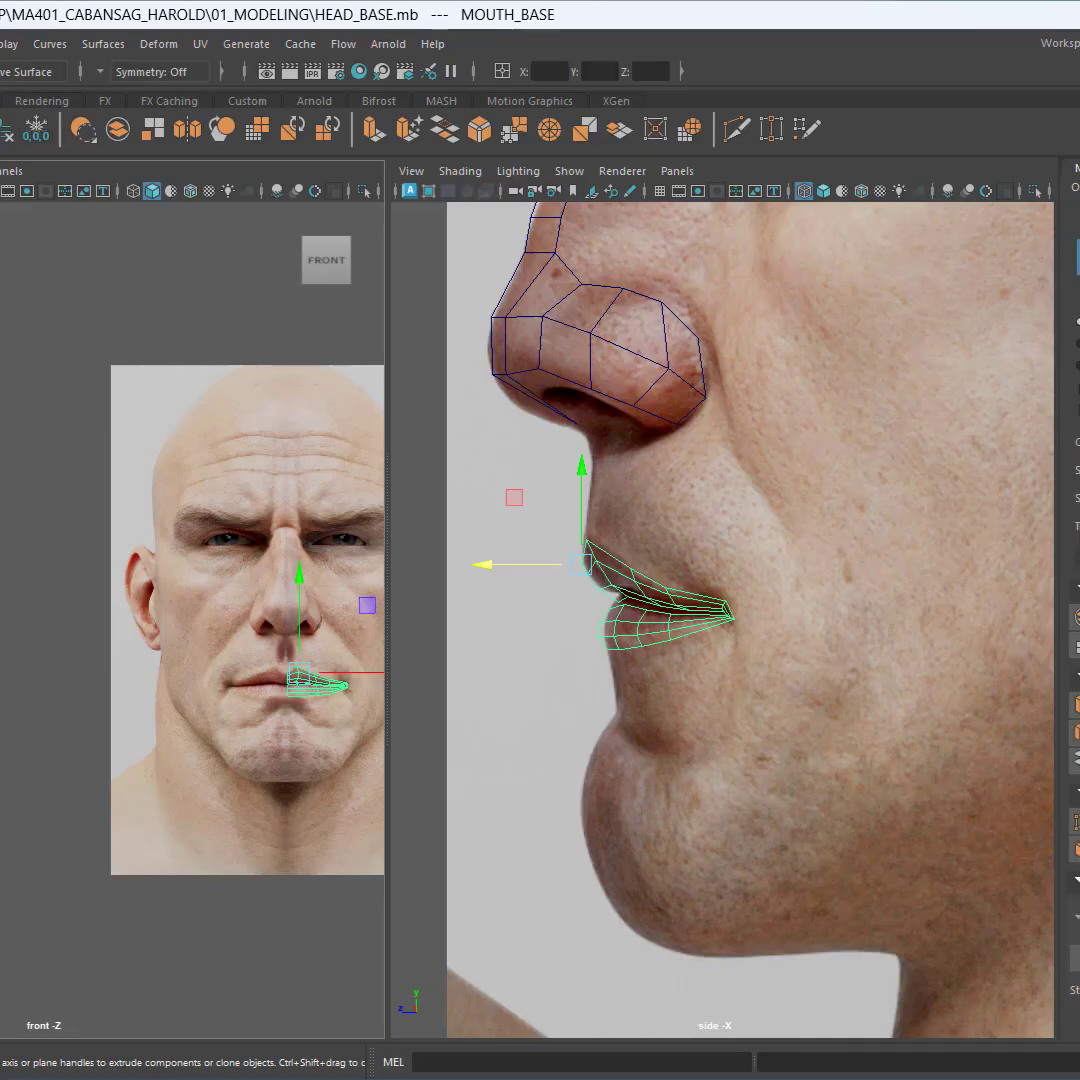
click(14, 544)
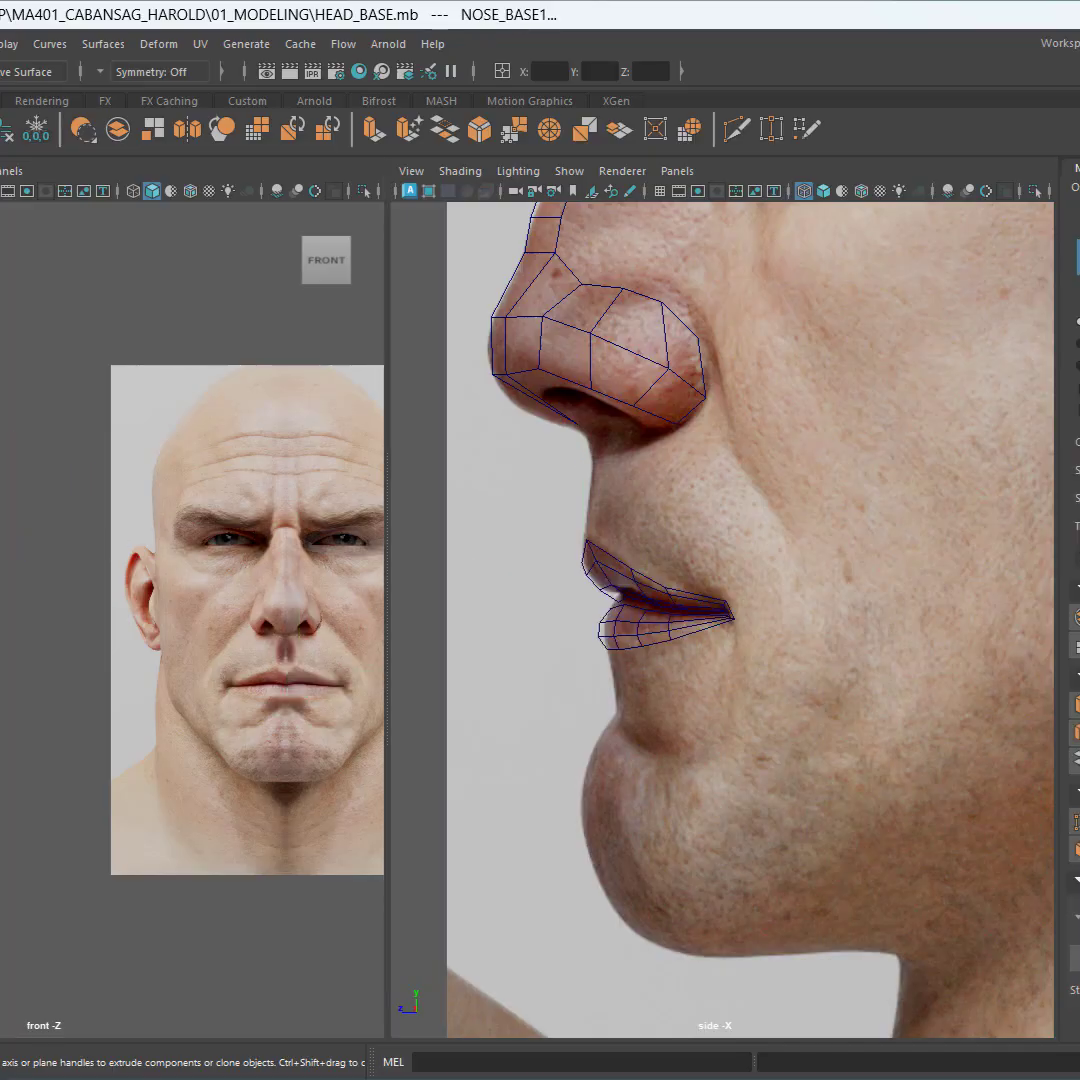
Step: Unhide all hidden objects and place a duplicate of the MOUTH_BASE half-lip mesh beside the front reference with the other backup parts
click(582, 565)
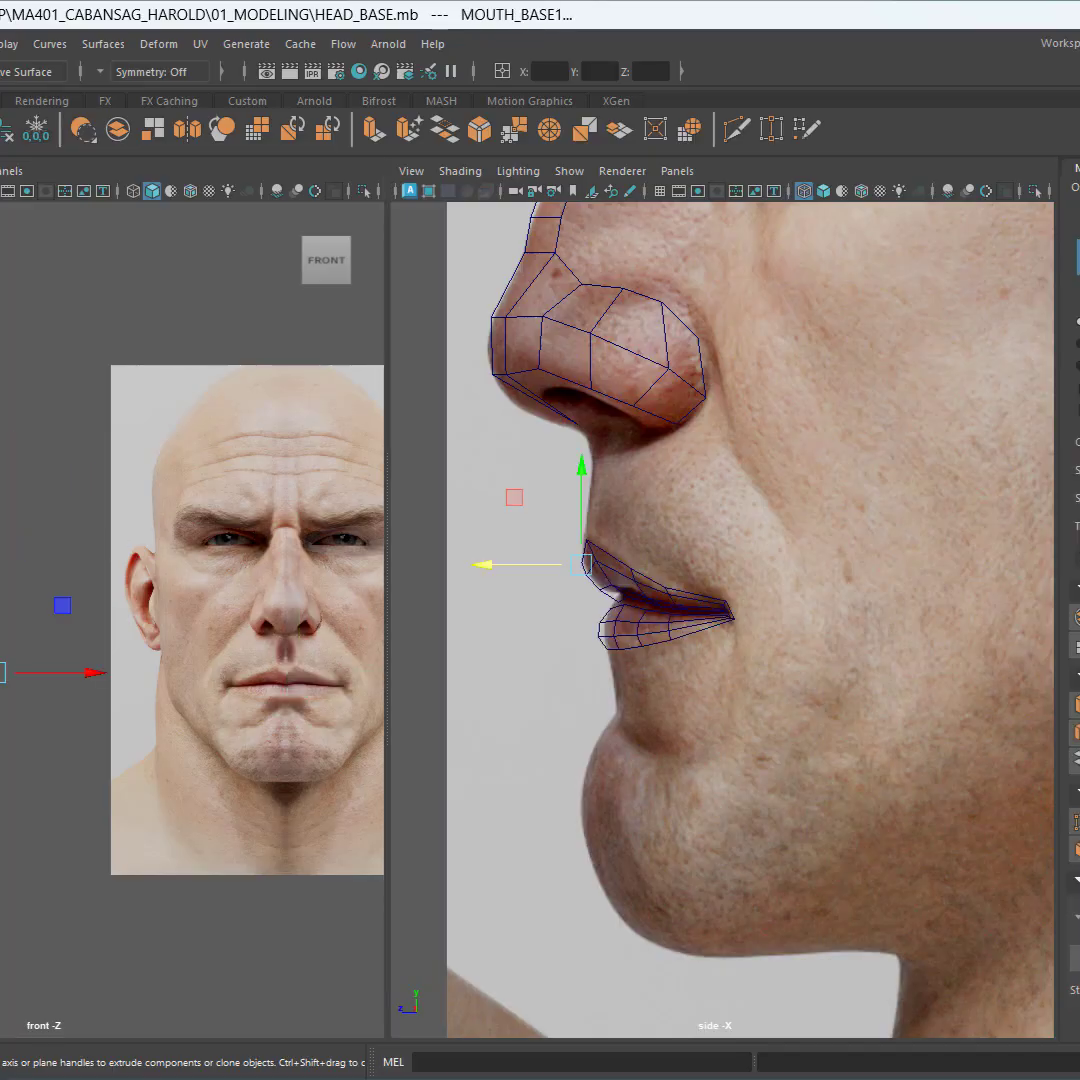
key(ctrl+shift+h)
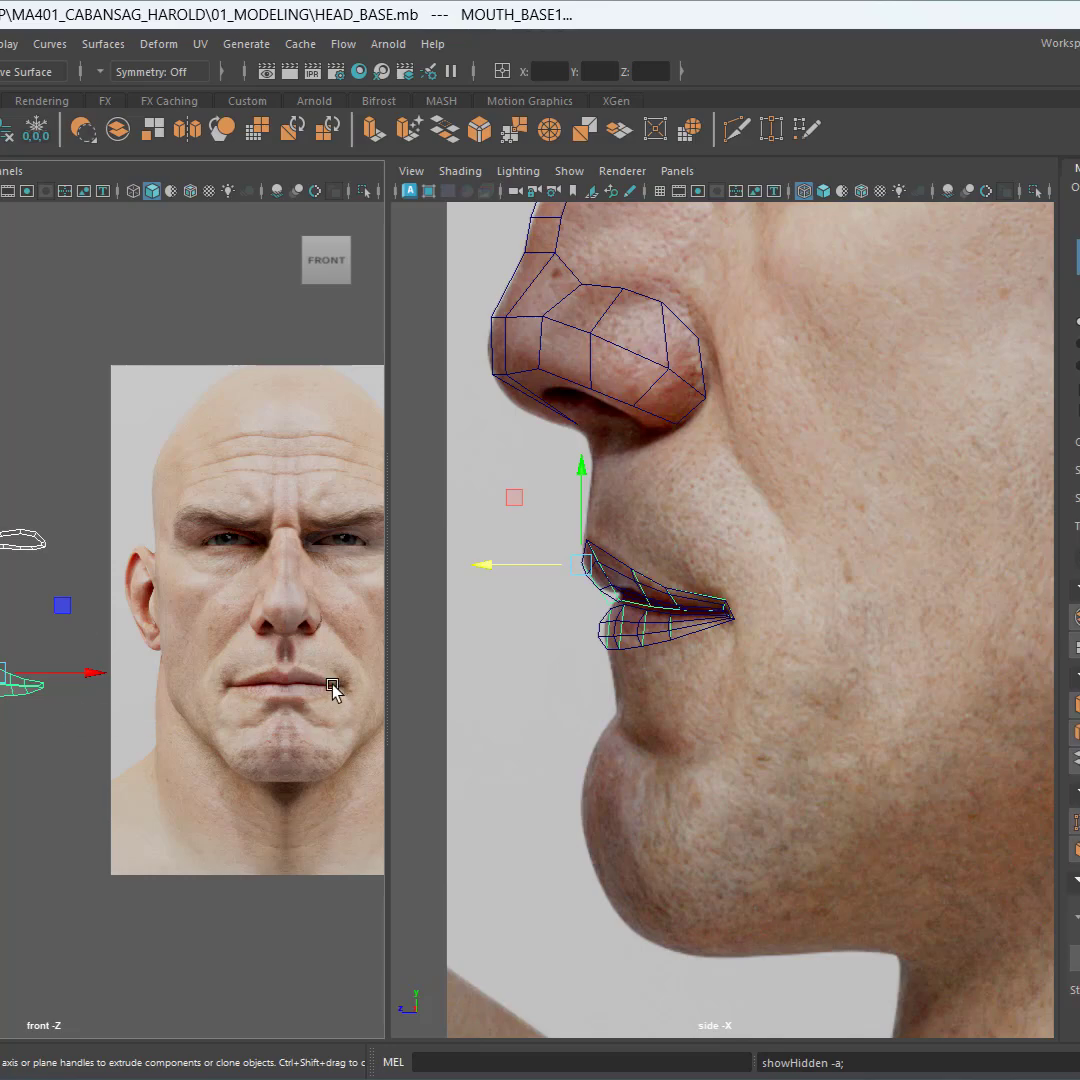
click(290, 687)
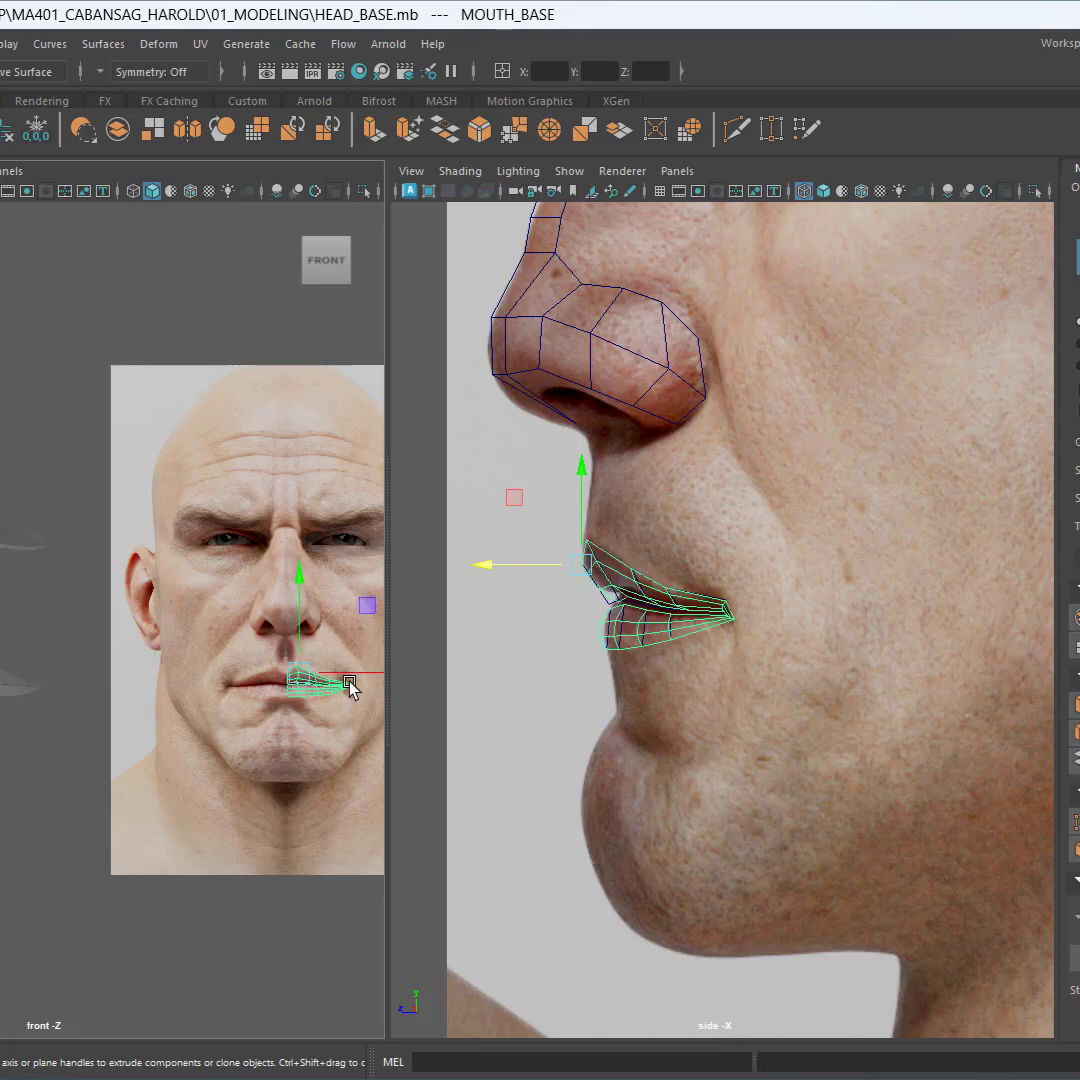
shift+drag(366, 672, 2, 650)
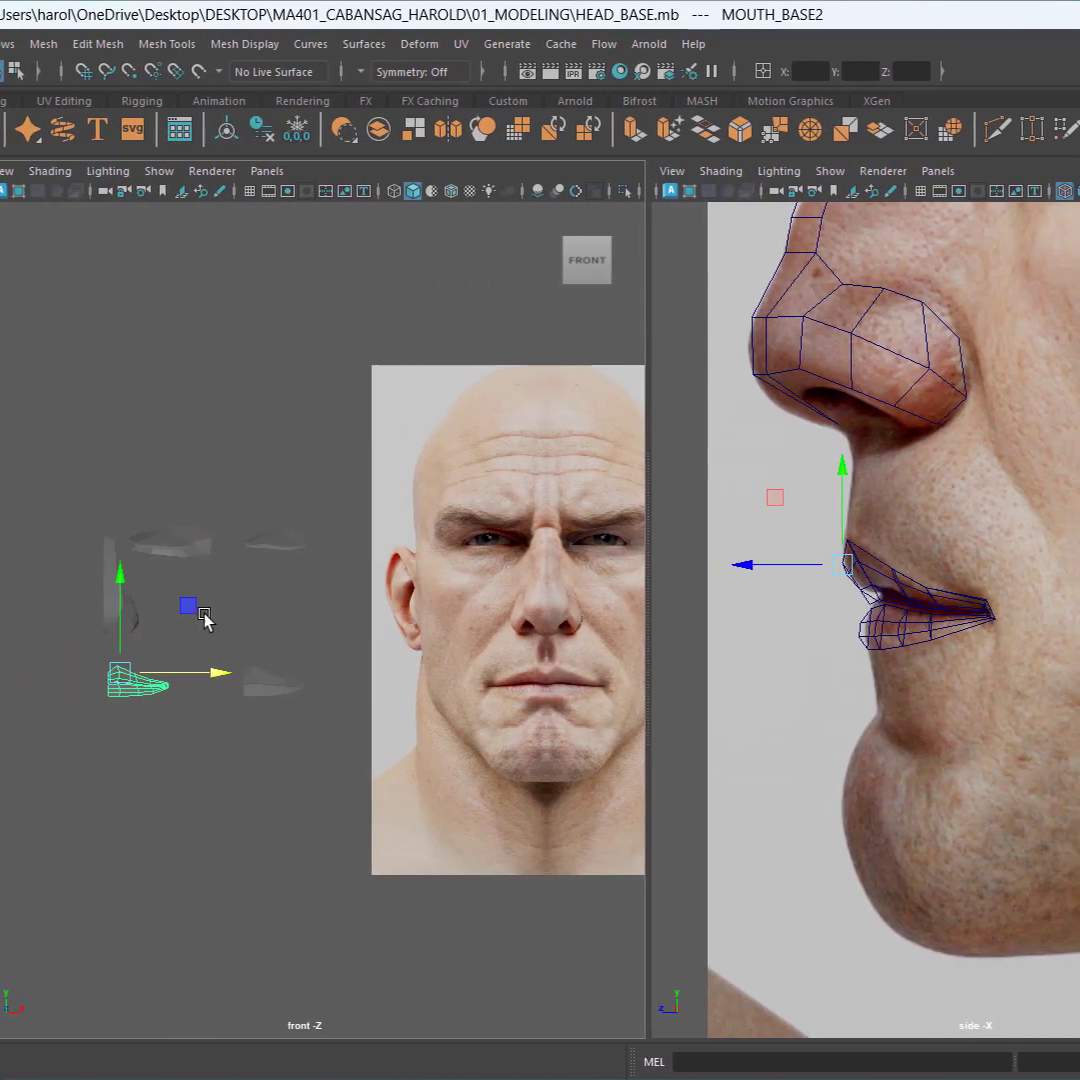
click(20, 640)
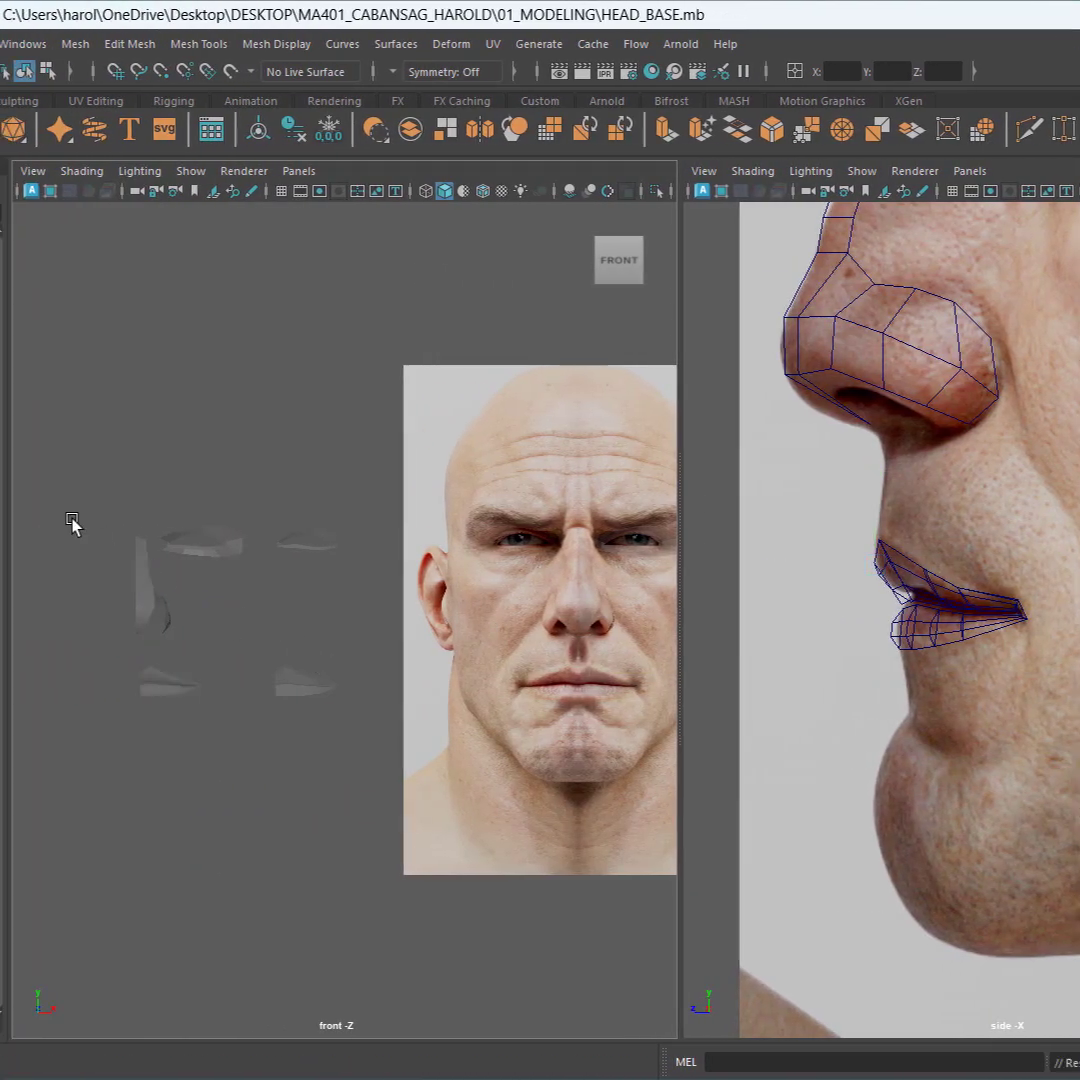
Step: Hide all the backup copies of the eye, nose and mouth meshes beside the front face reference
drag(72, 523, 236, 704)
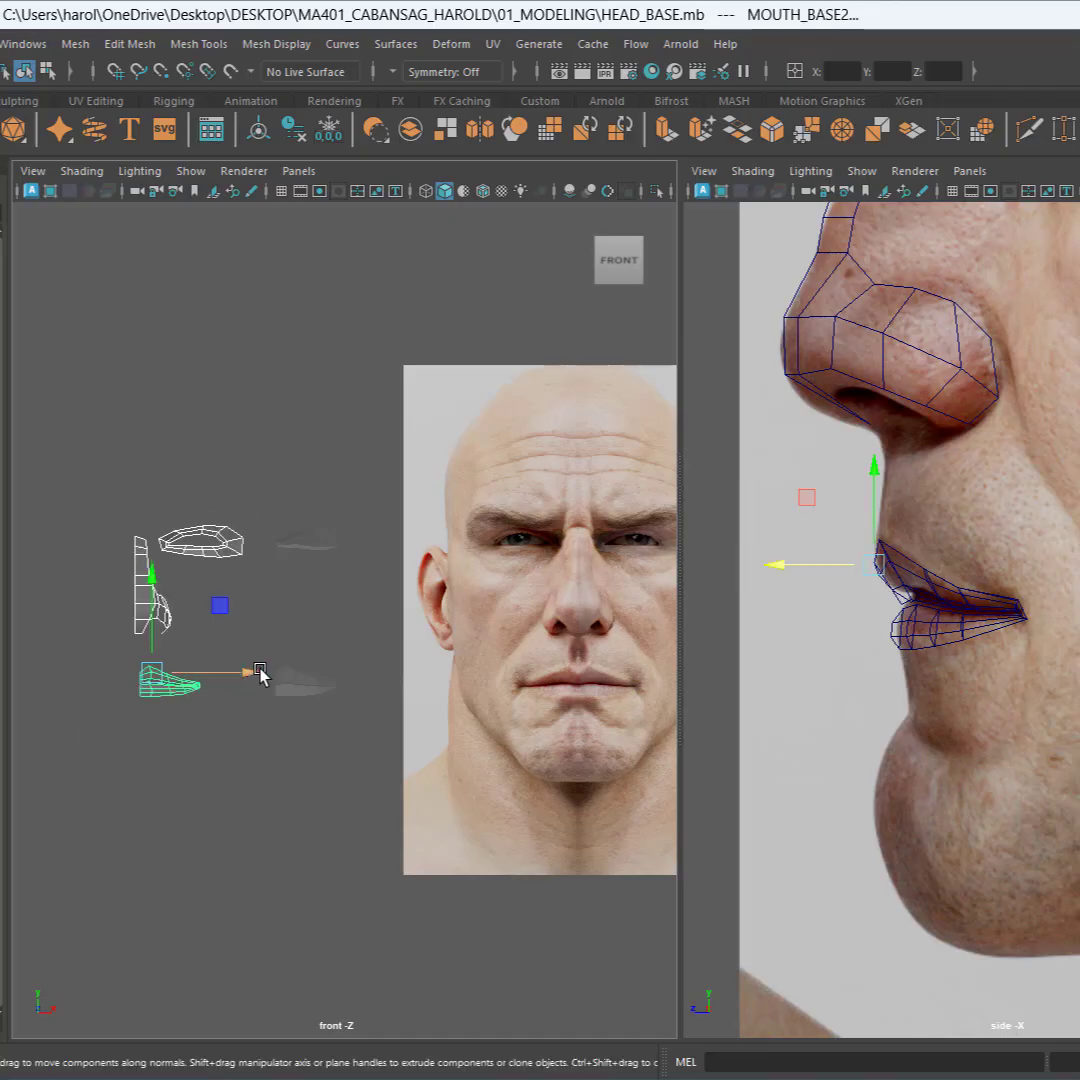
click(260, 669)
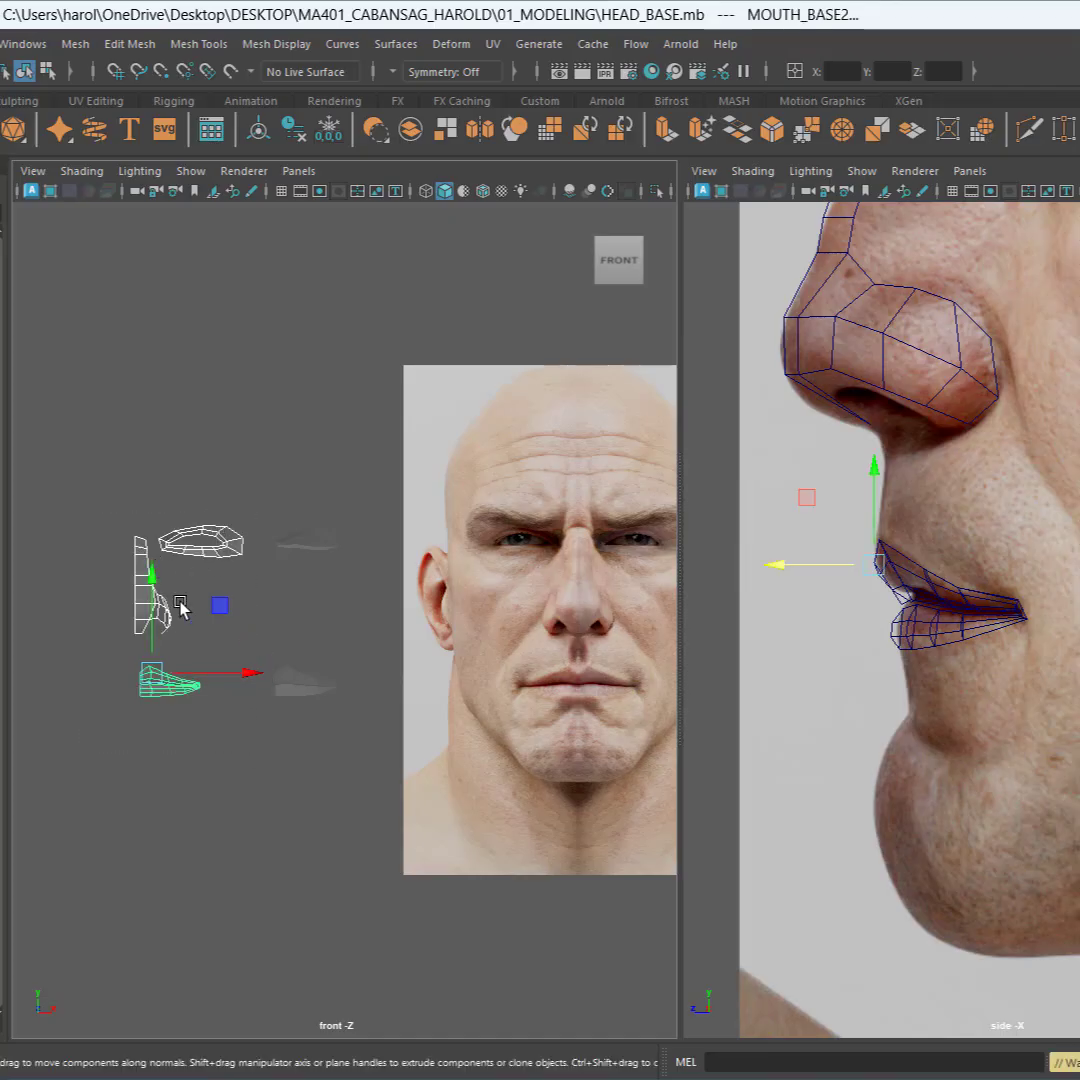
click(284, 762)
click(620, 685)
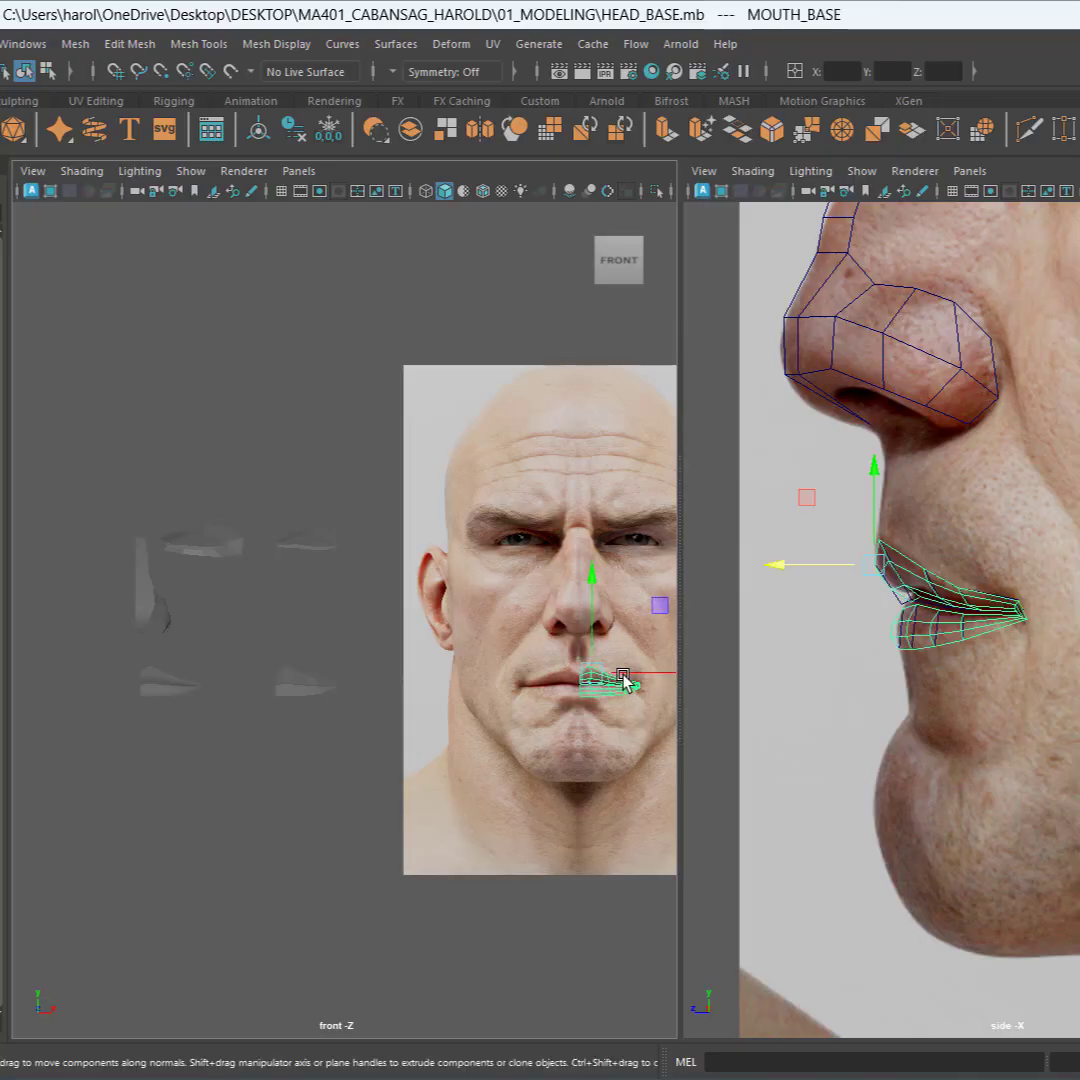
alt+middle_drag(428, 652, 388, 658)
drag(55, 501, 318, 775)
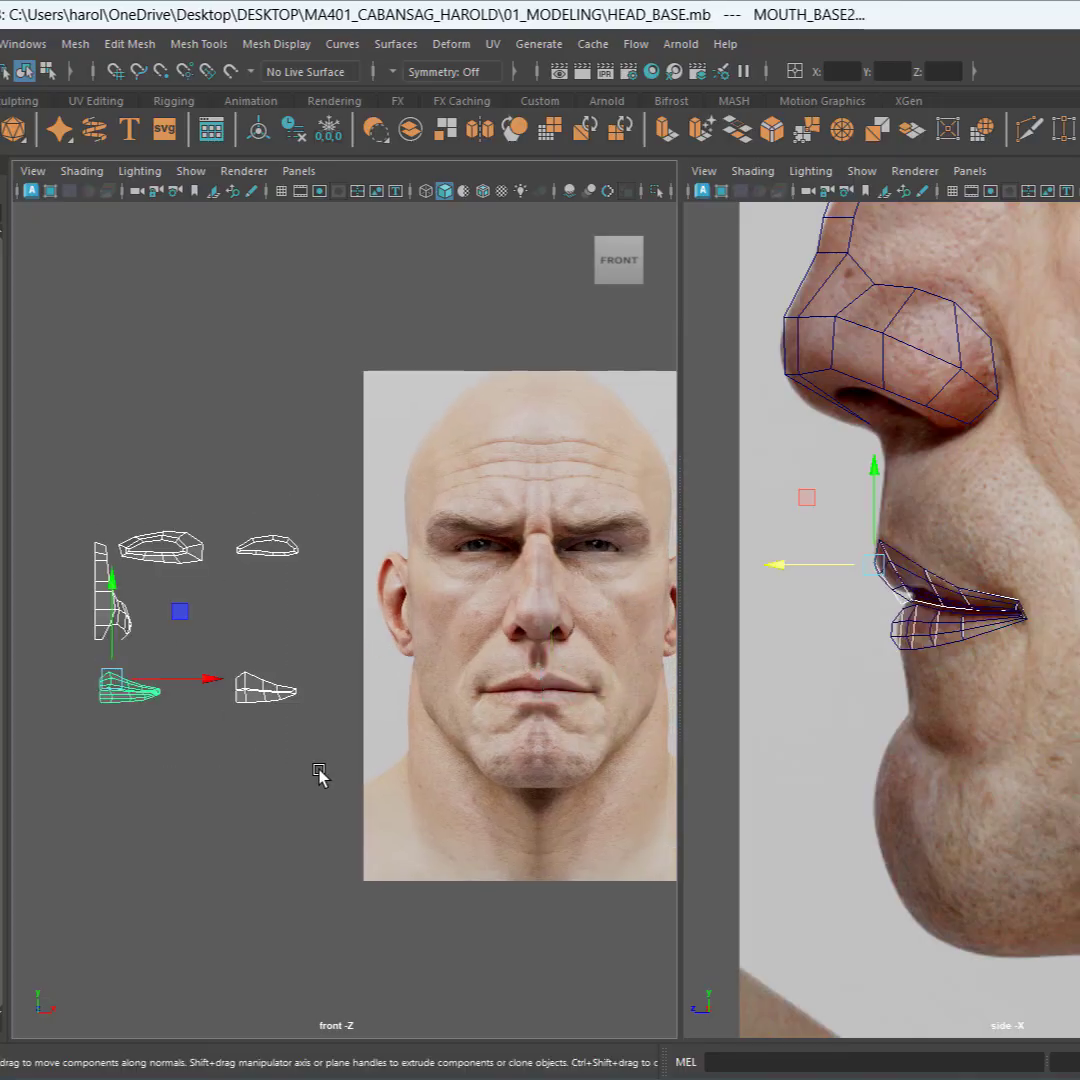
key(ctrl+h)
alt+middle_drag(566, 641, 470, 639)
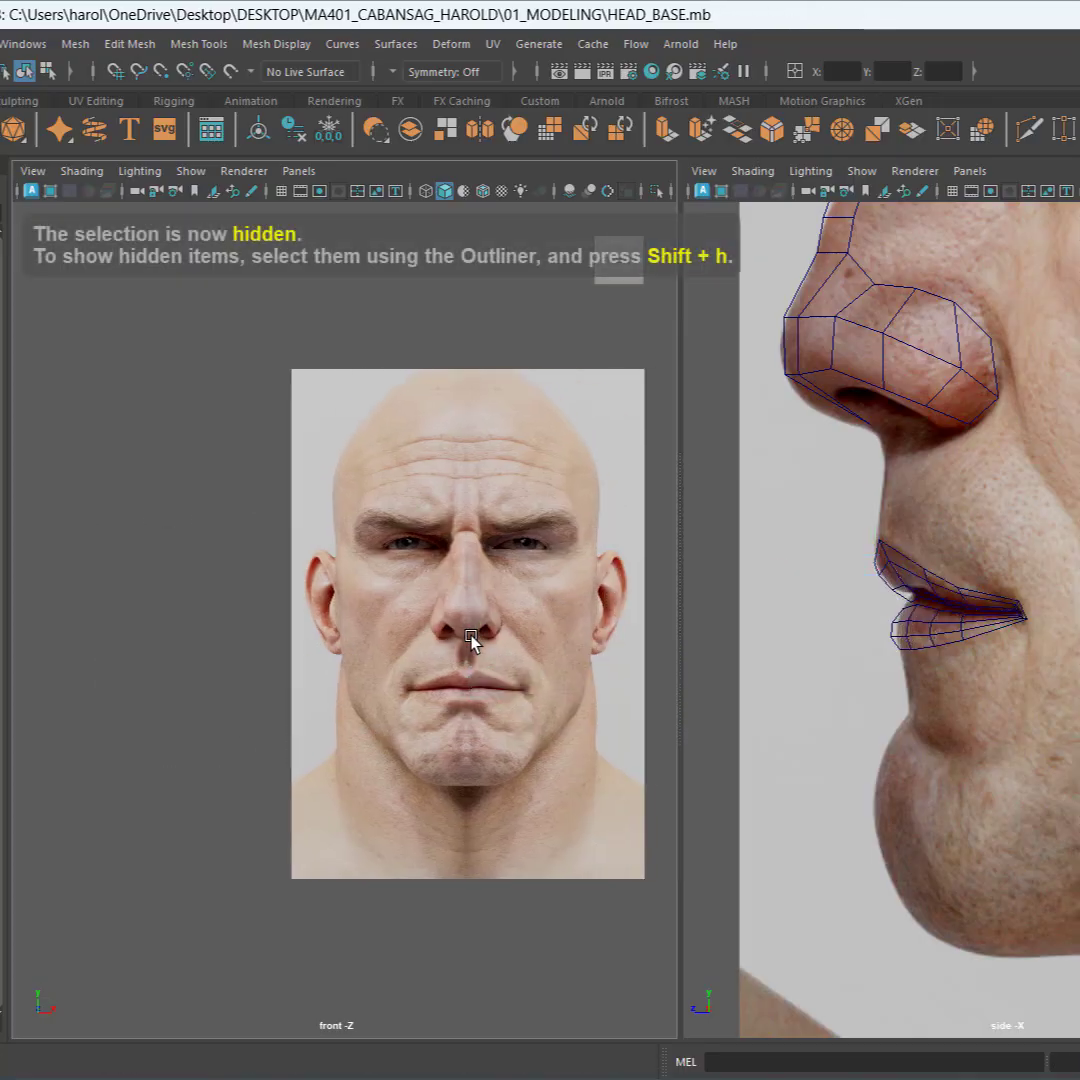
Step: Select the eye, nose and half-lip meshes on the face and compare them with the front and side references
drag(352, 480, 705, 848)
scroll(616, 759, up, 5)
alt+middle_drag(617, 758, 362, 742)
scroll(482, 729, up, 4)
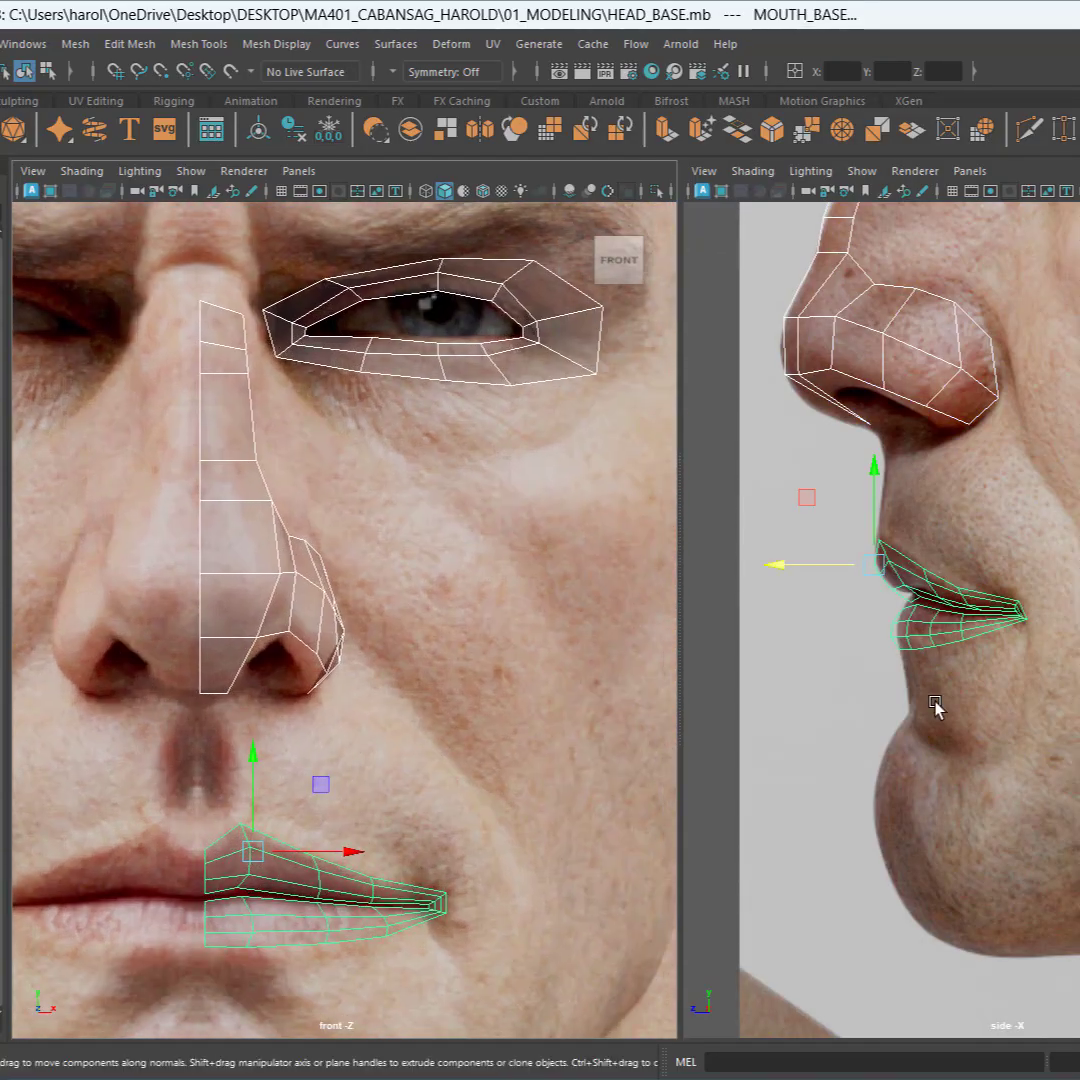
alt+middle_drag(950, 692, 956, 917)
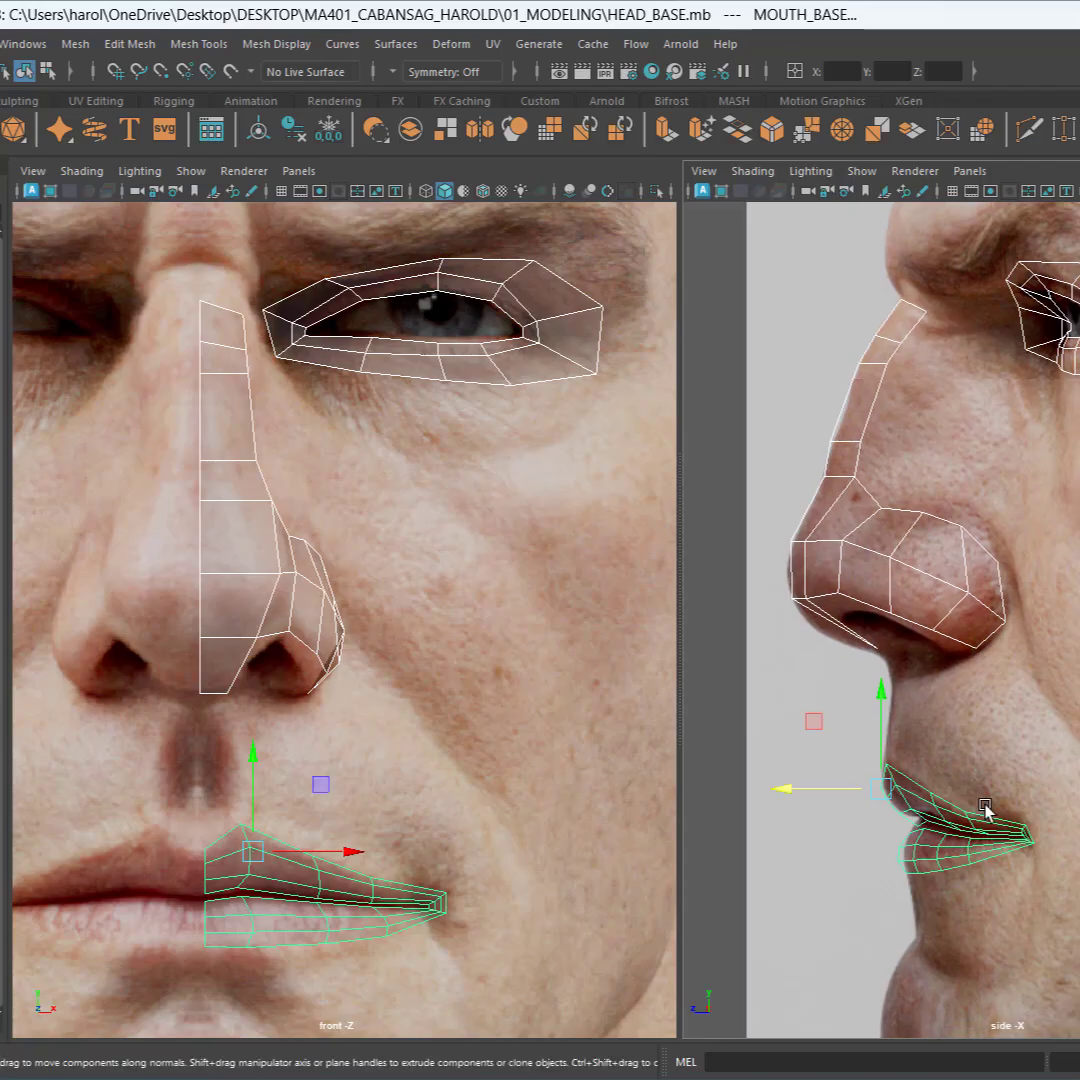
scroll(1000, 820, up, 2)
alt+middle_drag(1012, 830, 1012, 856)
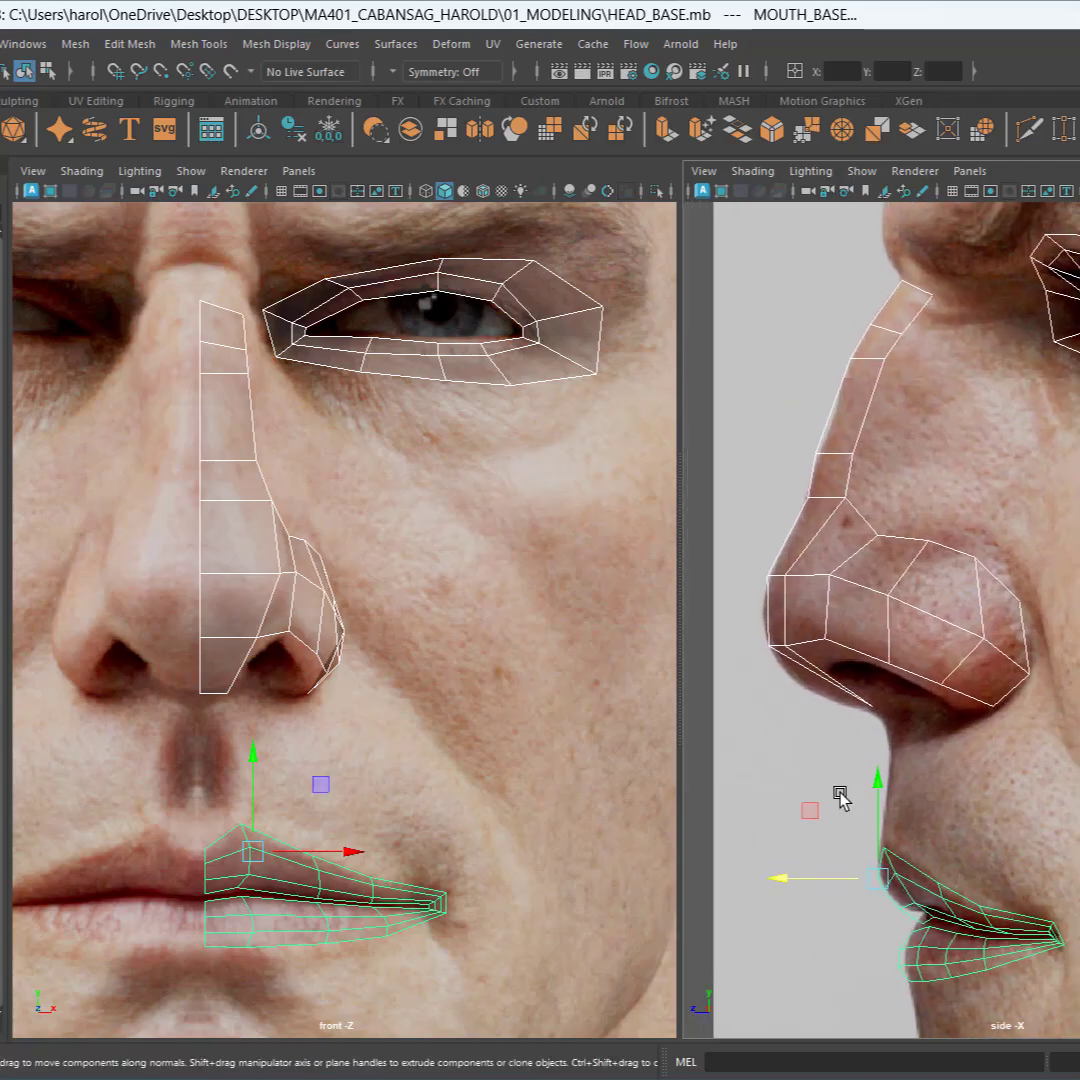